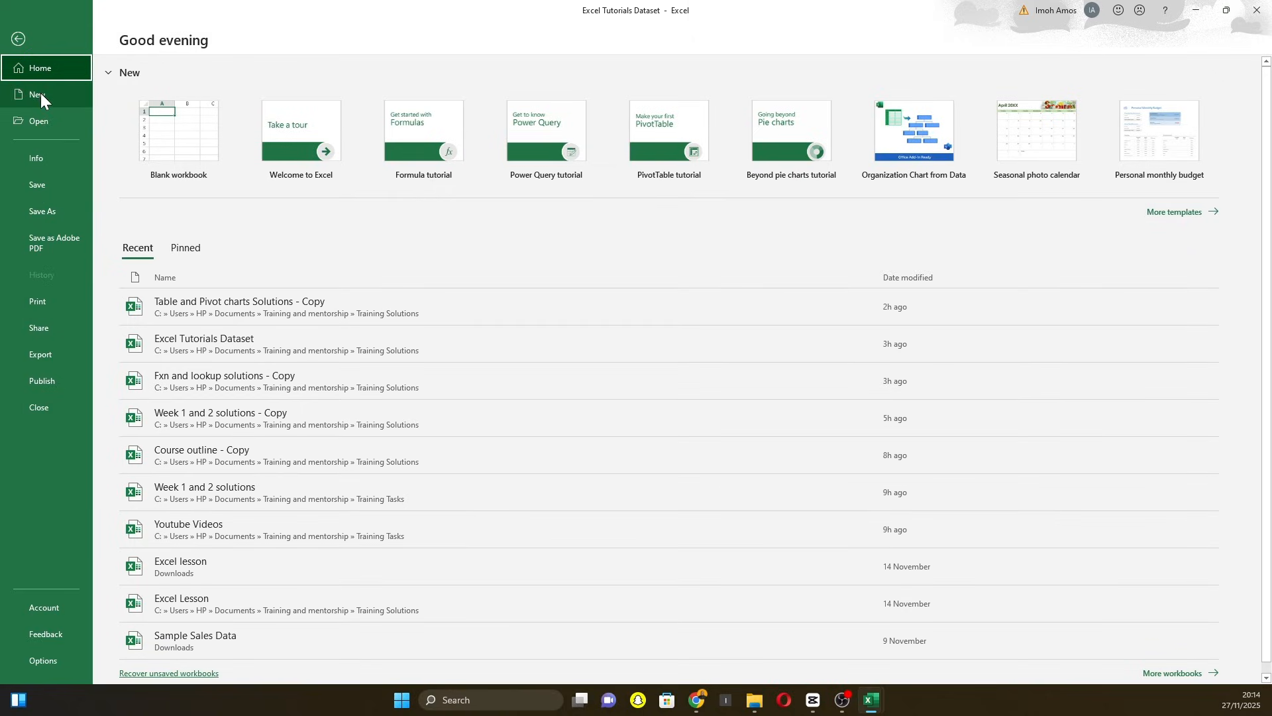
- Return to the blank sheet and examine the general formatting, insertion and page layout commands, including the available themes
{"action": "left_click", "coordinate": [18, 39]}
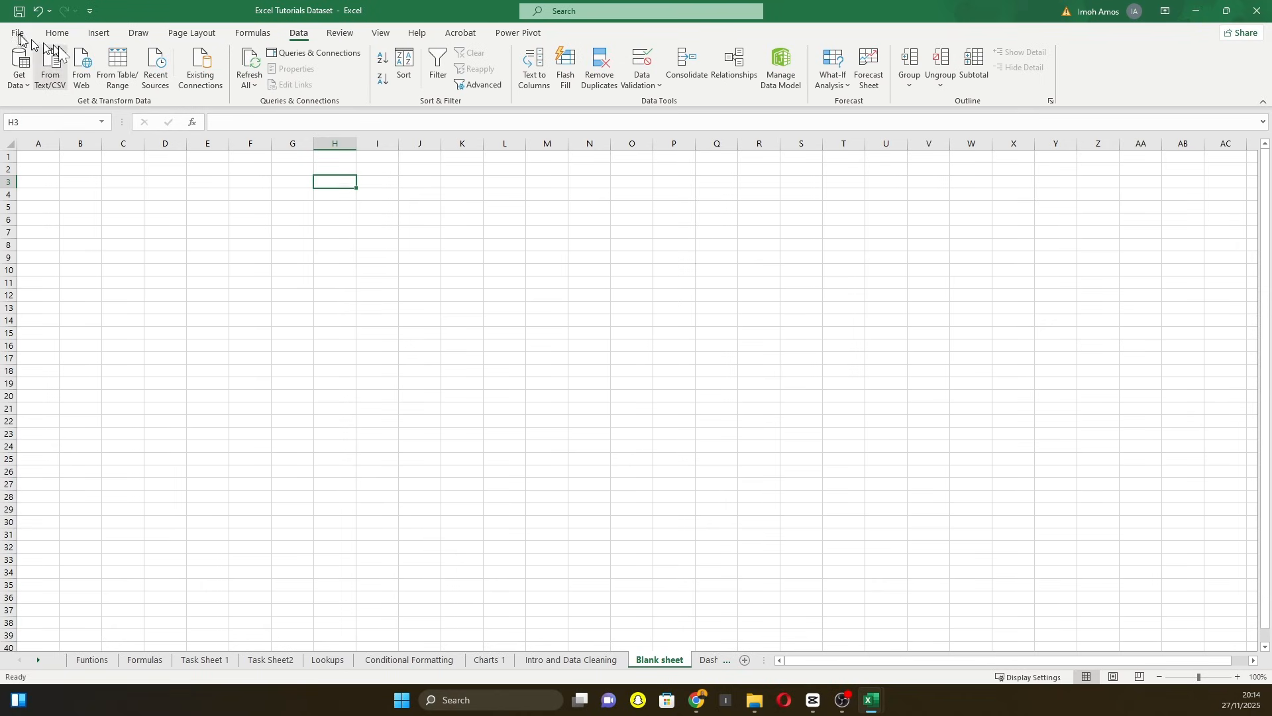
{"action": "left_click", "coordinate": [54, 34]}
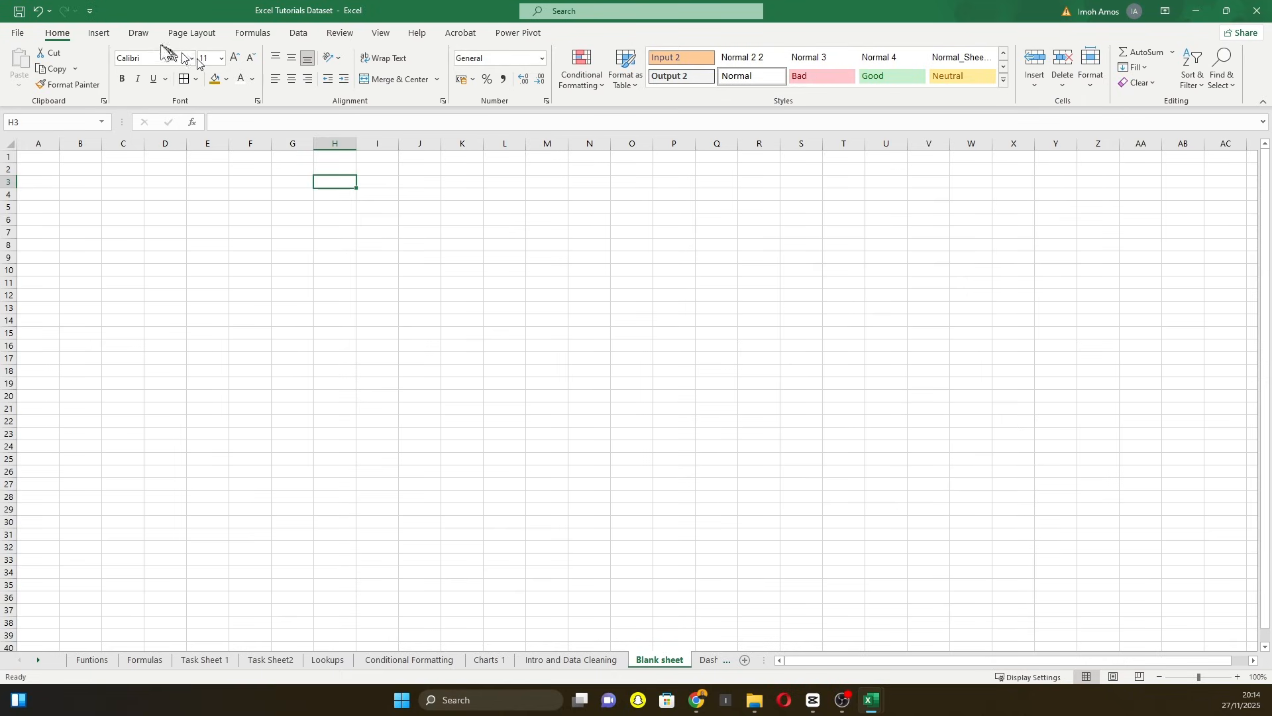
{"action": "left_click", "coordinate": [99, 34]}
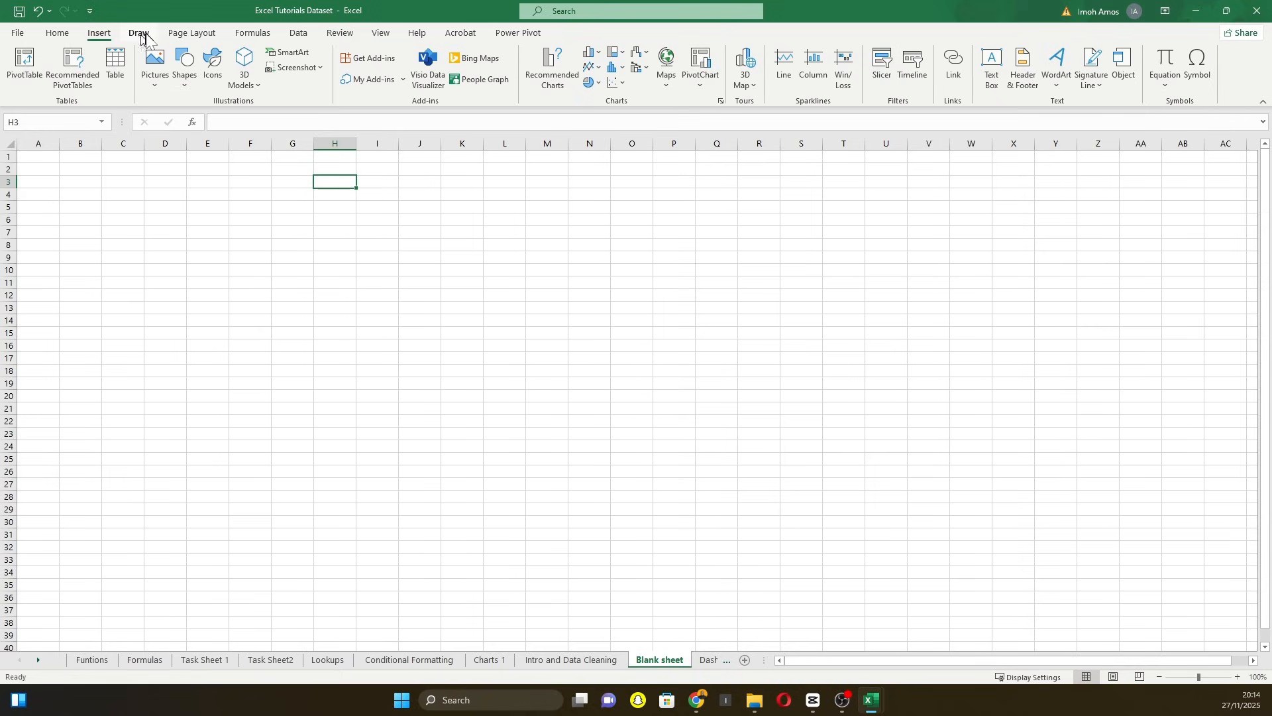
{"action": "left_click", "coordinate": [191, 33]}
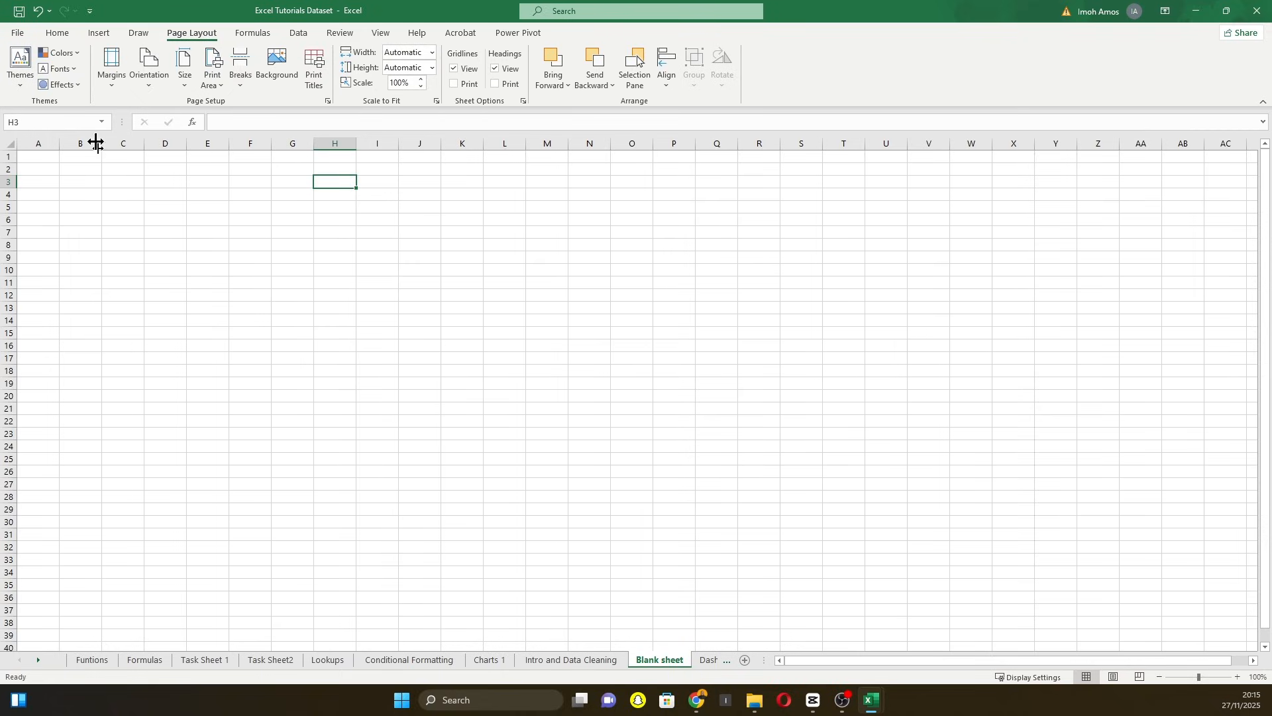
{"action": "left_click", "coordinate": [20, 78]}
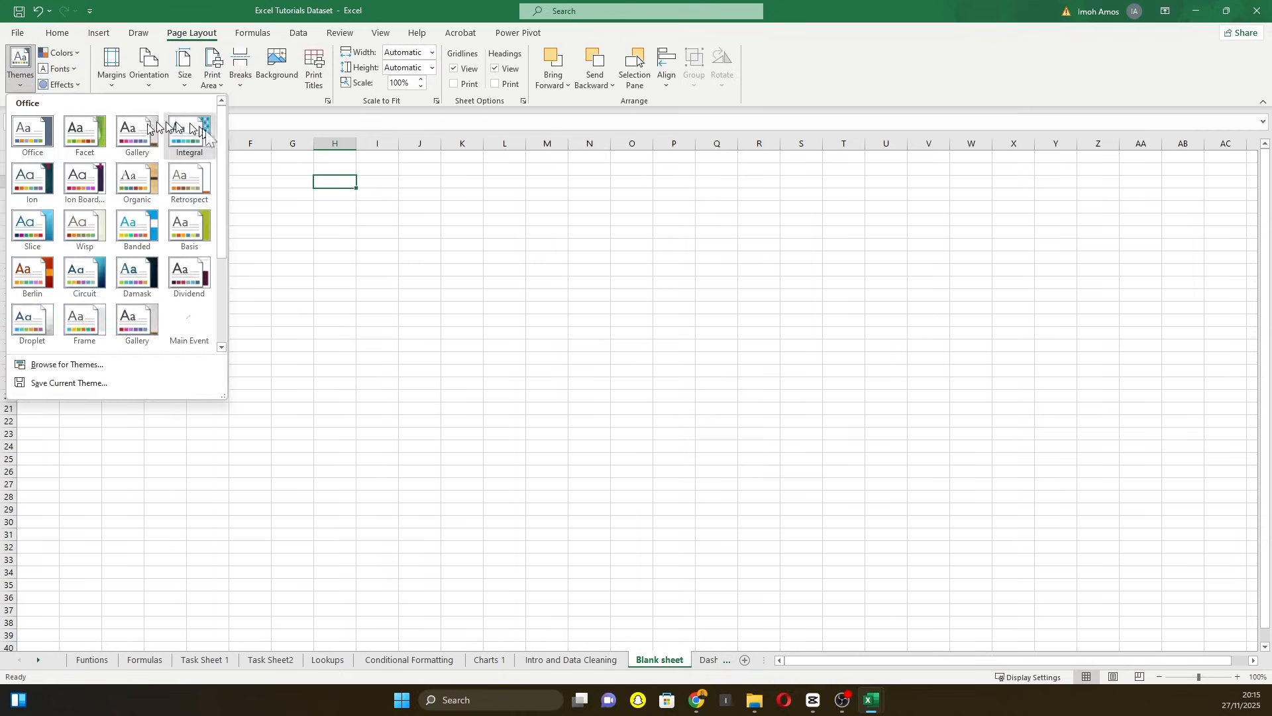
{"action": "left_click", "coordinate": [290, 179]}
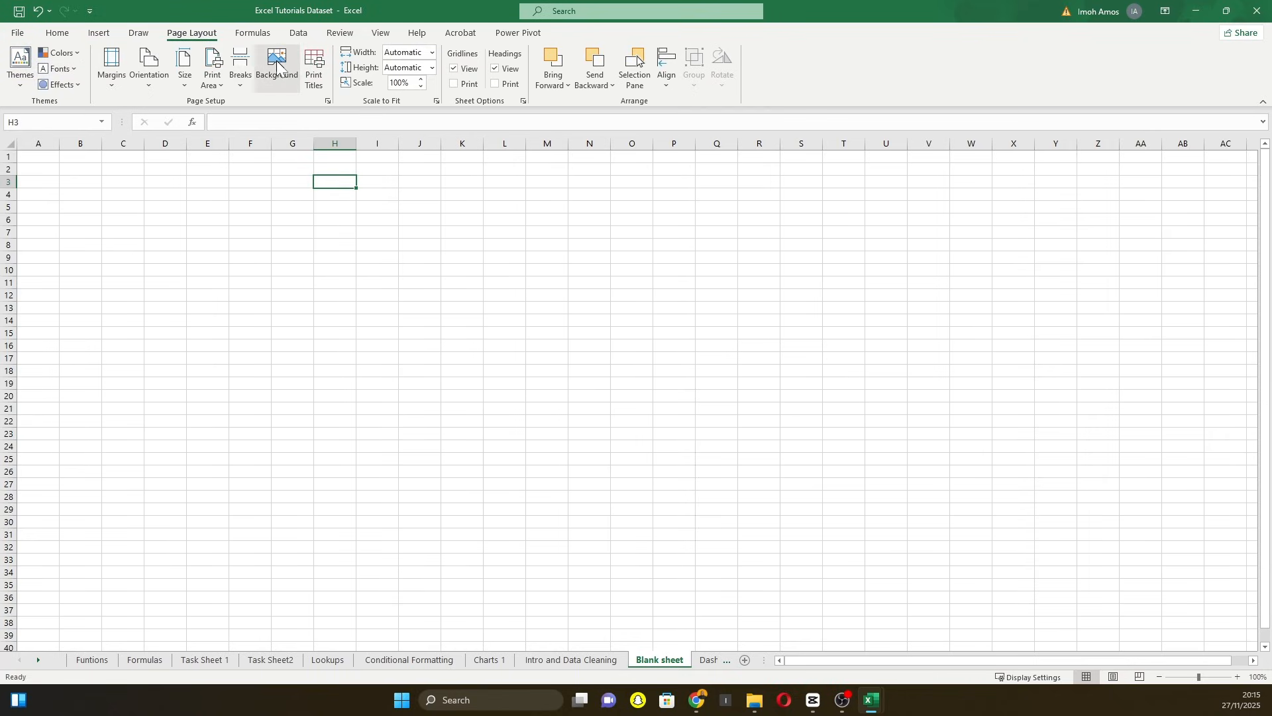
- Examine the formula commands and the Insert Function dialog, closing the dialog without inserting a function
{"action": "left_click", "coordinate": [259, 35]}
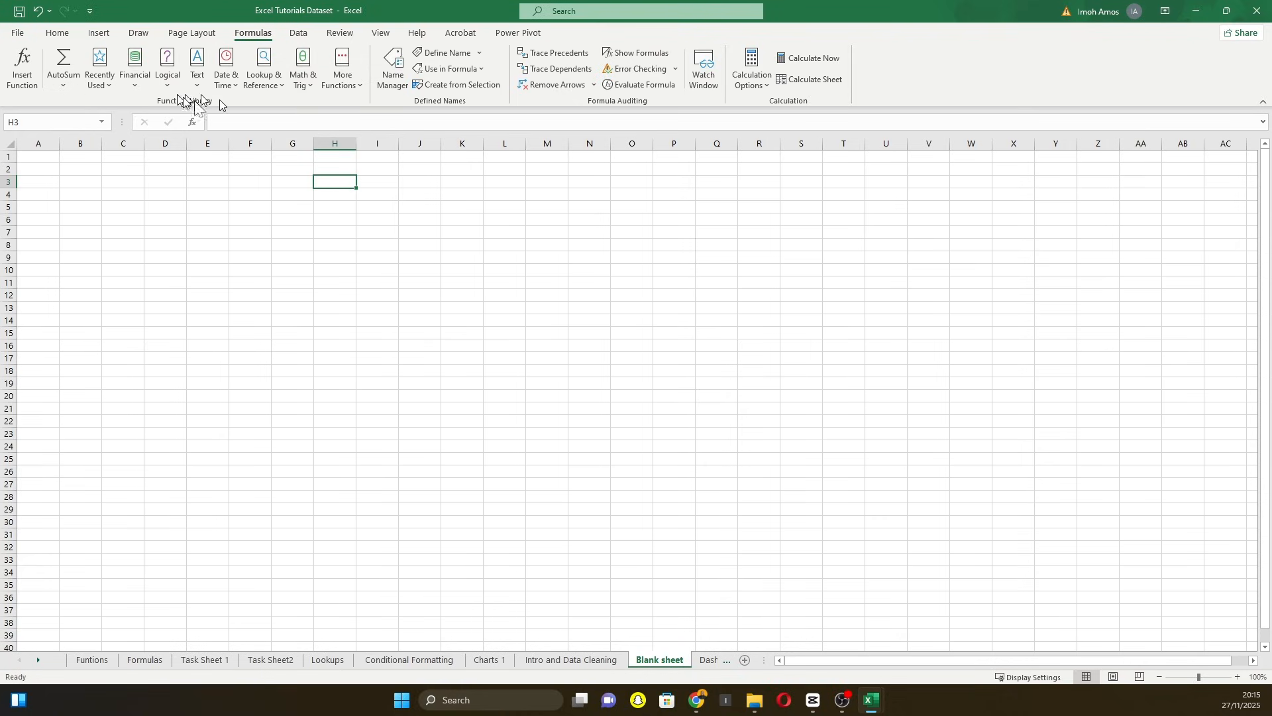
{"action": "left_click", "coordinate": [251, 124]}
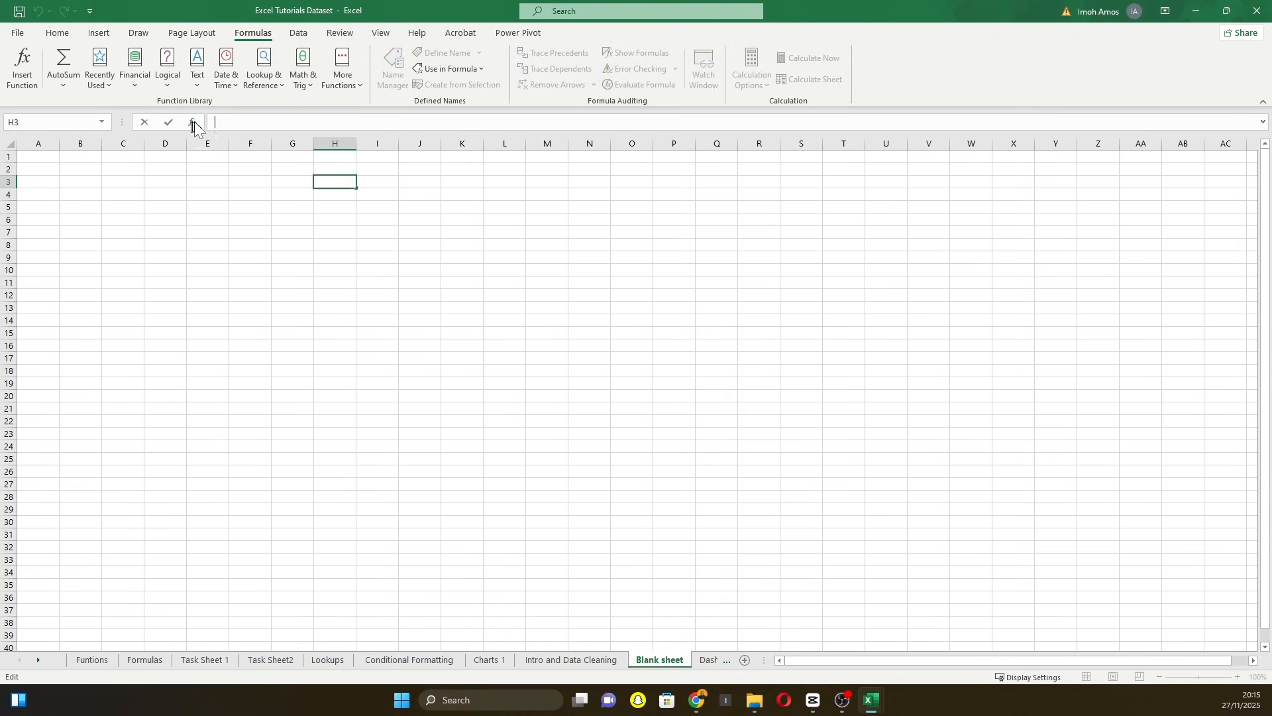
{"action": "left_click", "coordinate": [25, 66]}
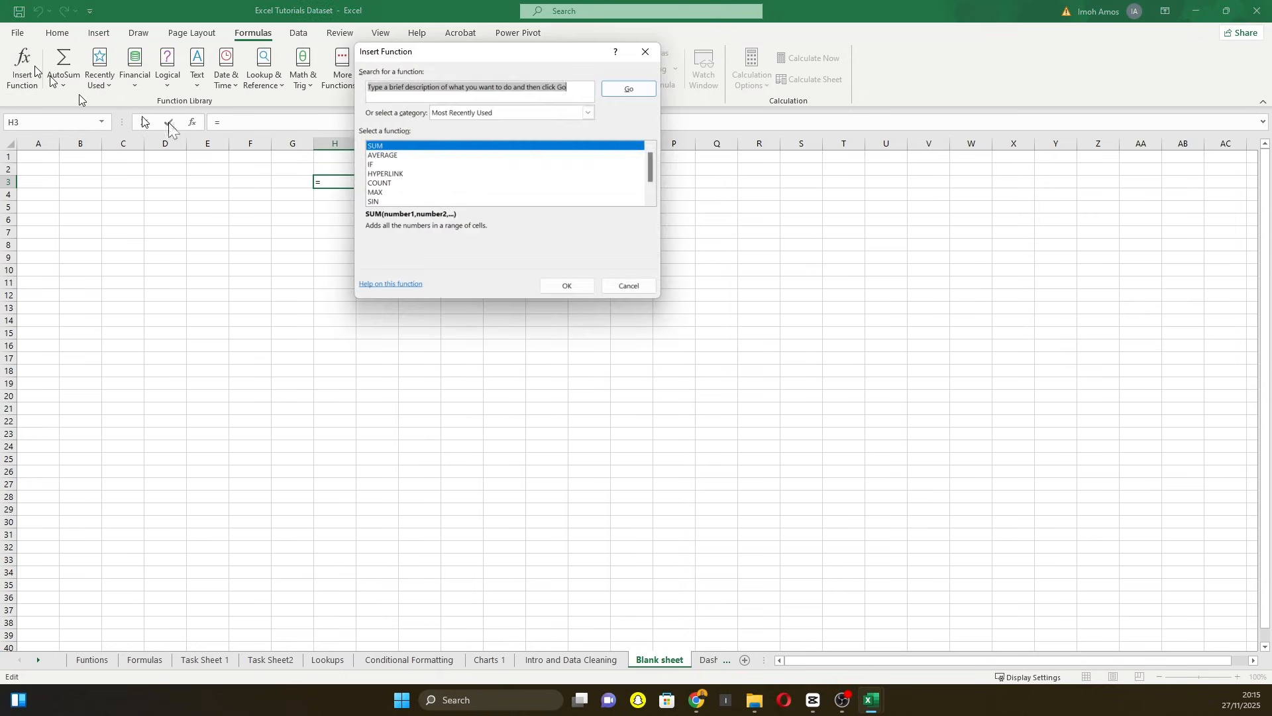
{"action": "left_click", "coordinate": [646, 52]}
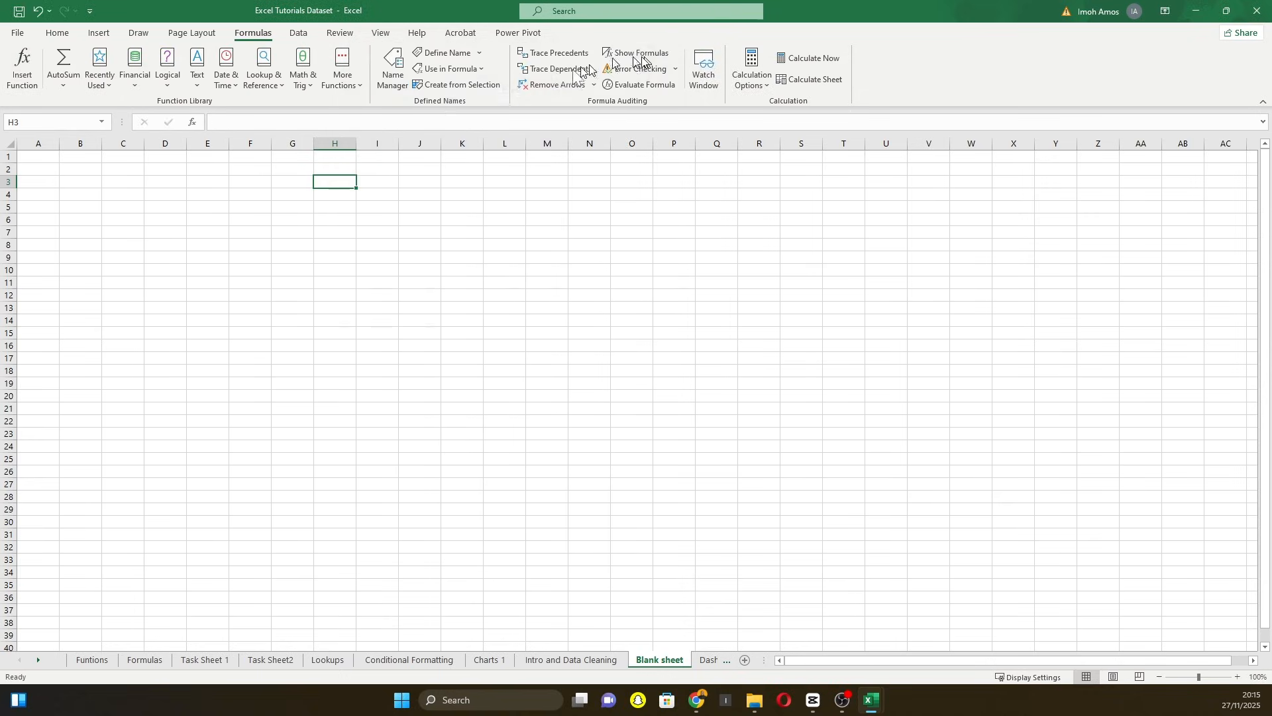
- Examine the data commands with their file import sources, and the reviewing and view commands
{"action": "left_click", "coordinate": [299, 33]}
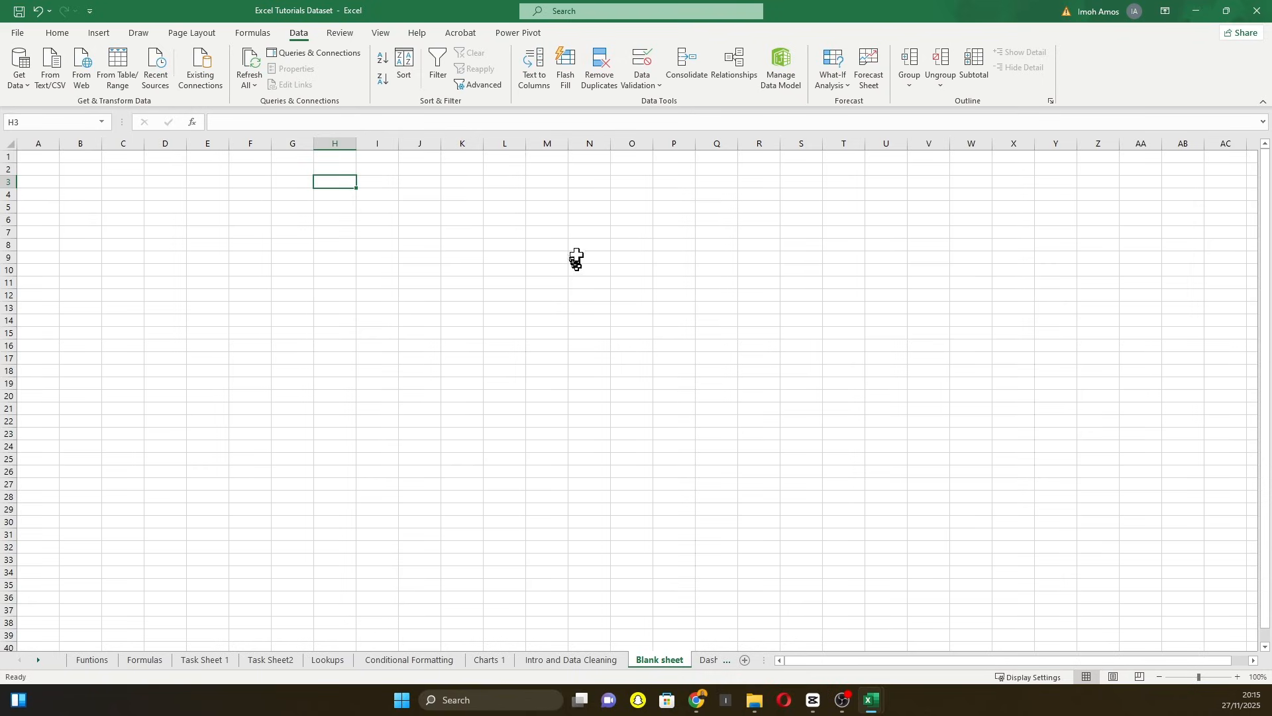
{"action": "left_click", "coordinate": [25, 80]}
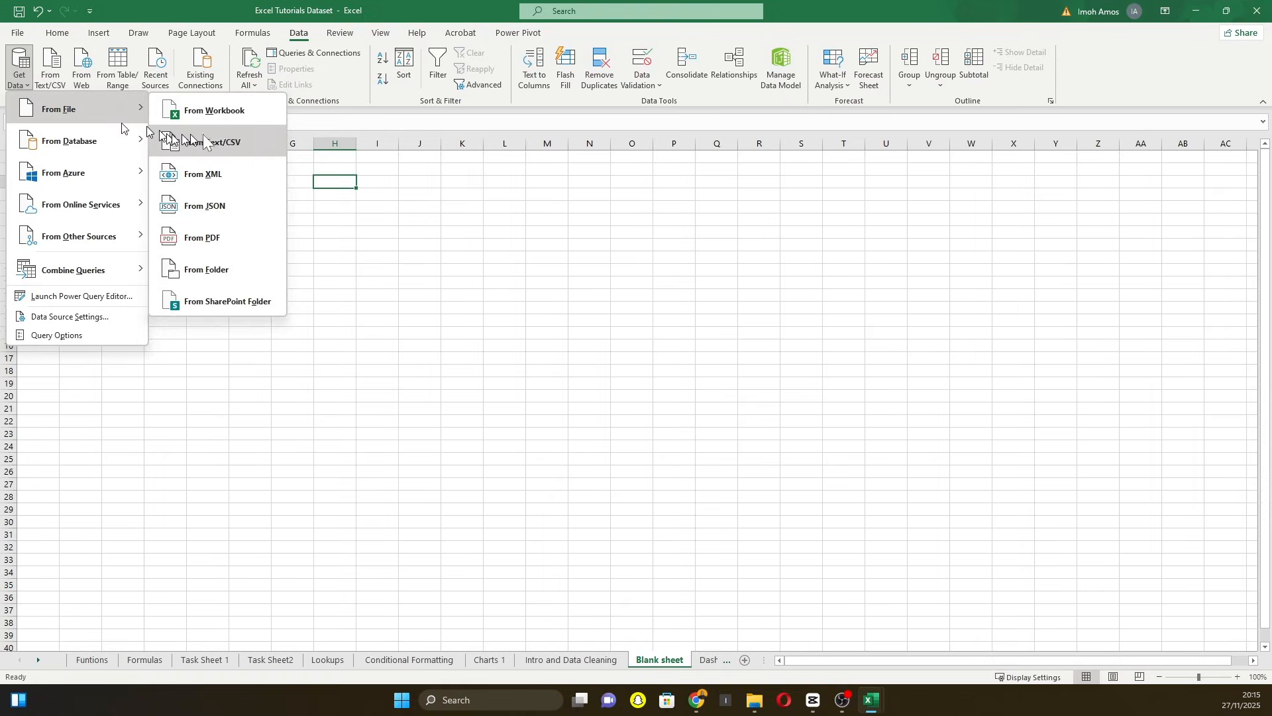
{"action": "left_click", "coordinate": [436, 168]}
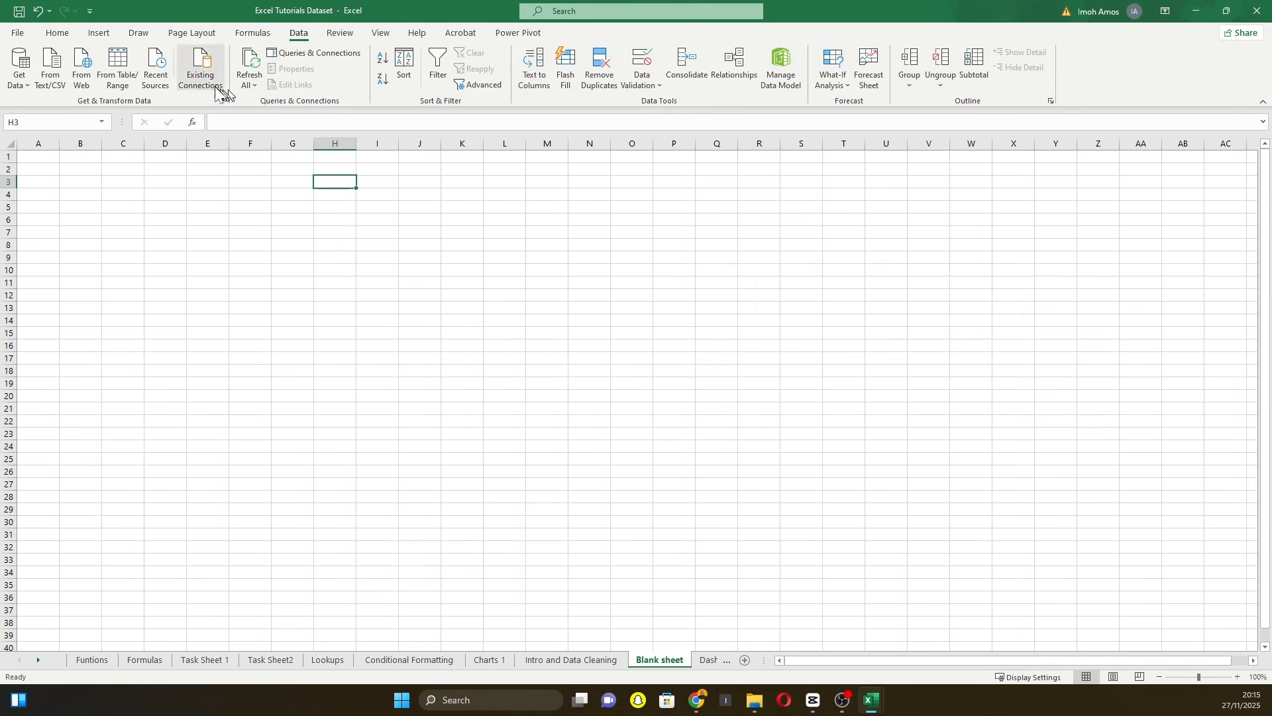
{"action": "left_click", "coordinate": [351, 35]}
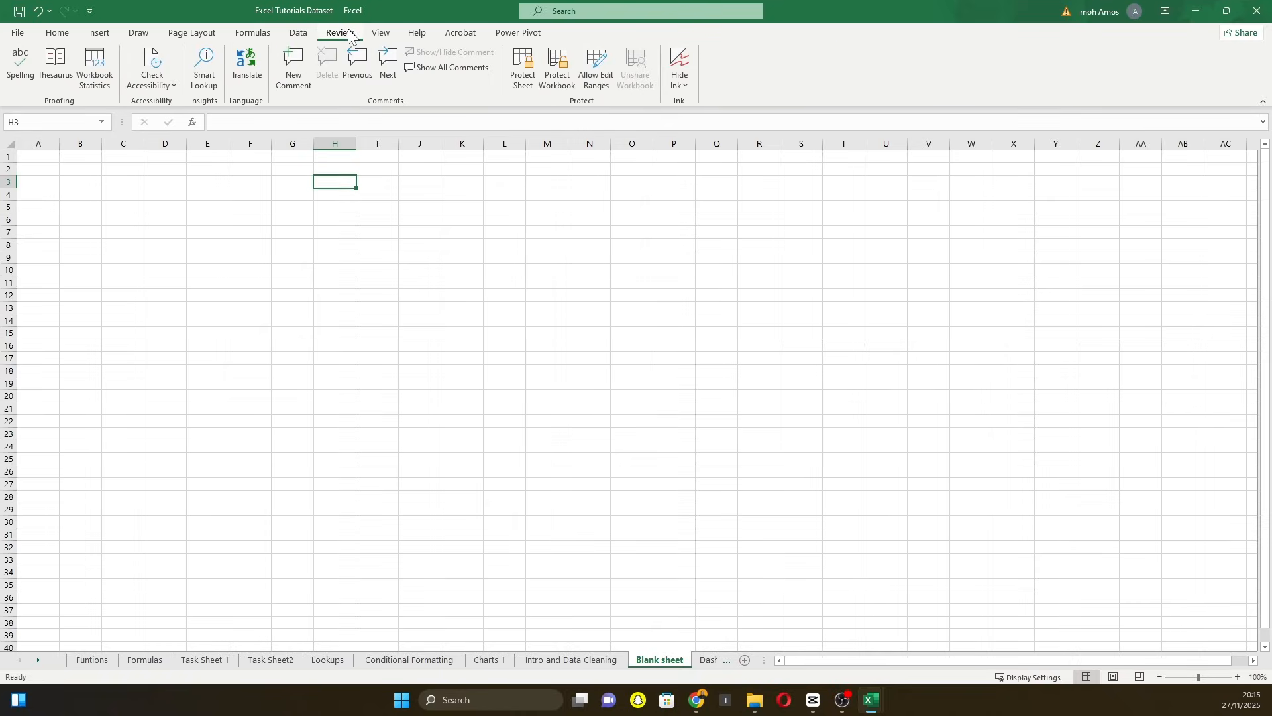
{"action": "left_click", "coordinate": [381, 35]}
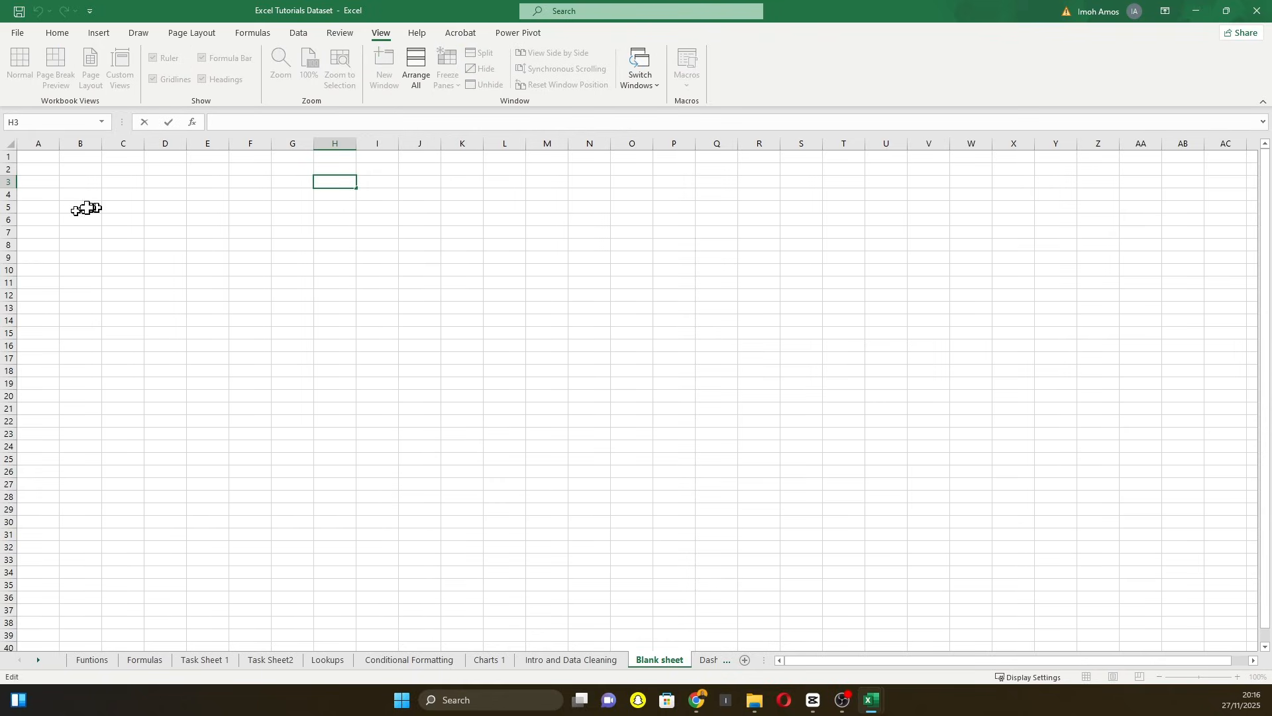
- Highlight rows 1 and 2 and columns A, B and C one at a time to examine the grid's layout
{"action": "left_click", "coordinate": [42, 147]}
{"action": "left_click", "coordinate": [4, 151]}
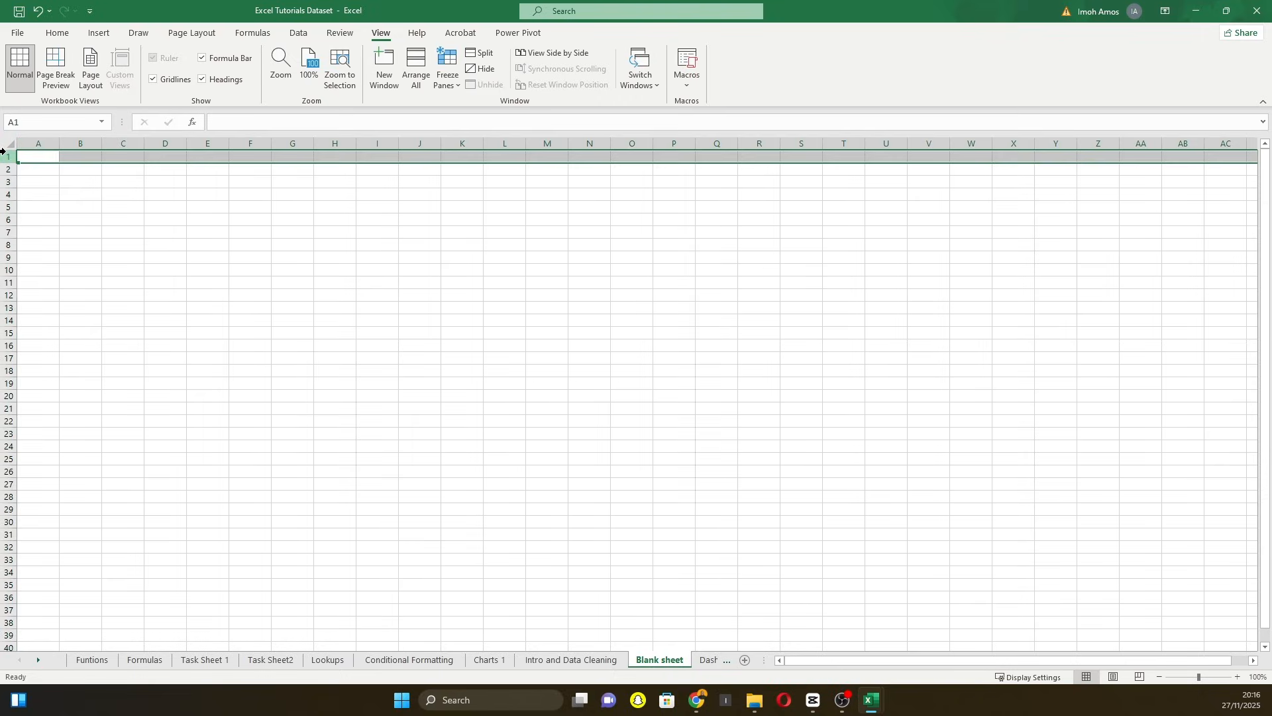
{"action": "left_click", "coordinate": [37, 143]}
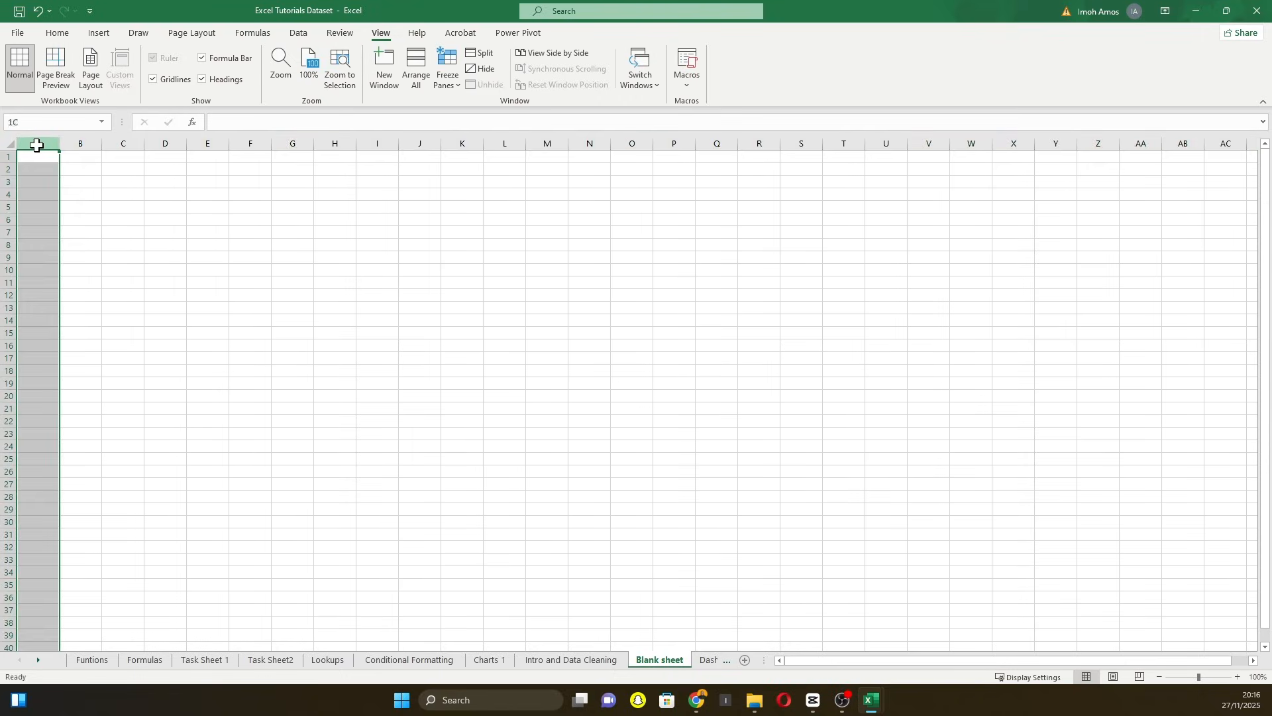
{"action": "left_click", "coordinate": [3, 156]}
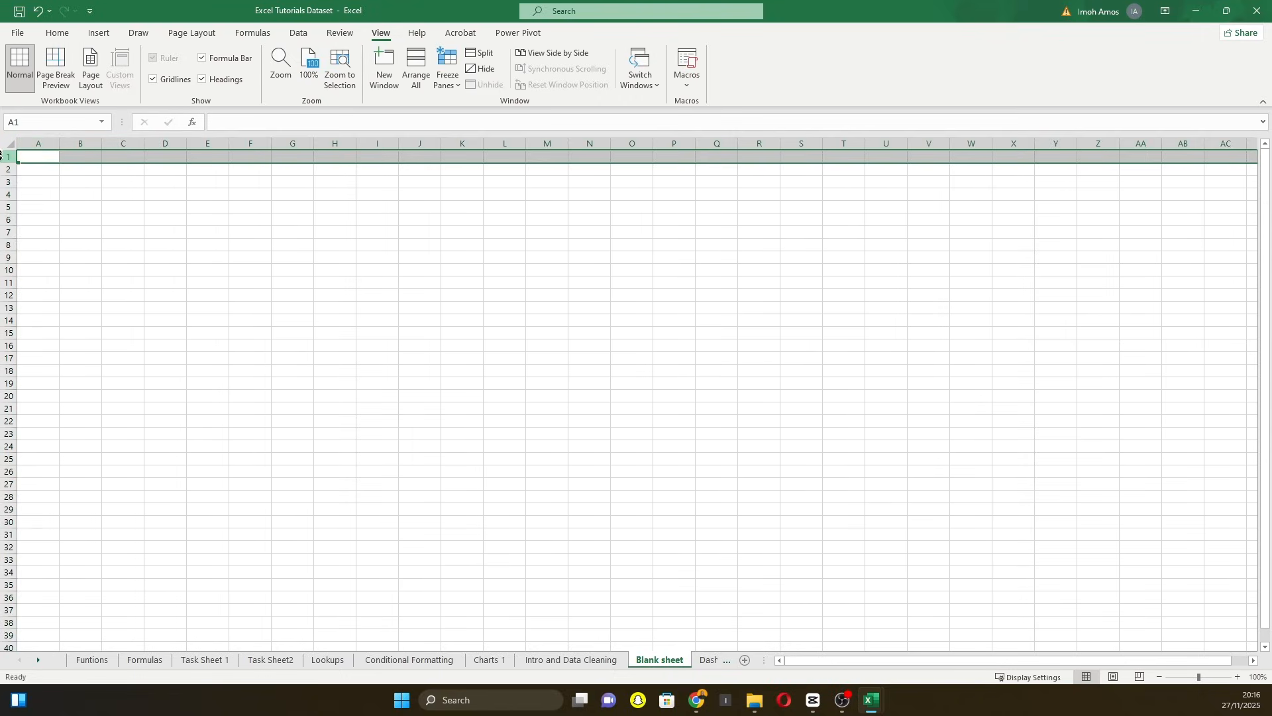
{"action": "left_click", "coordinate": [3, 170]}
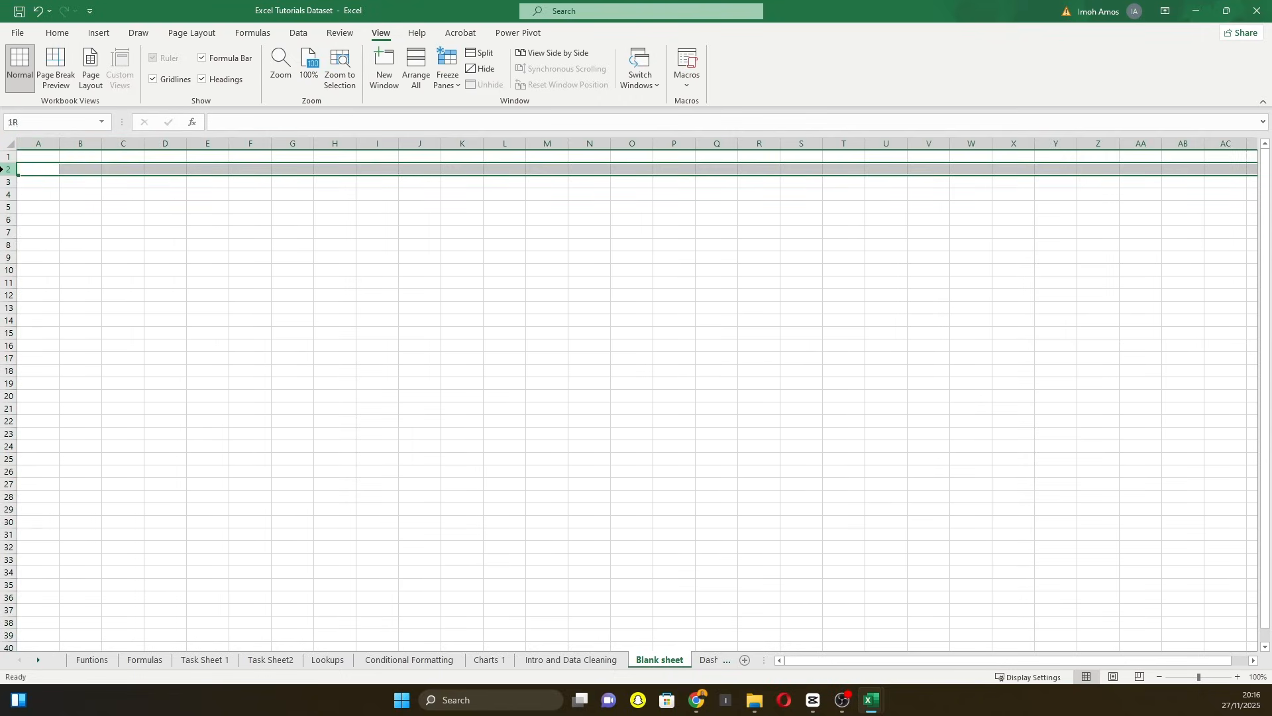
{"action": "left_click", "coordinate": [37, 143]}
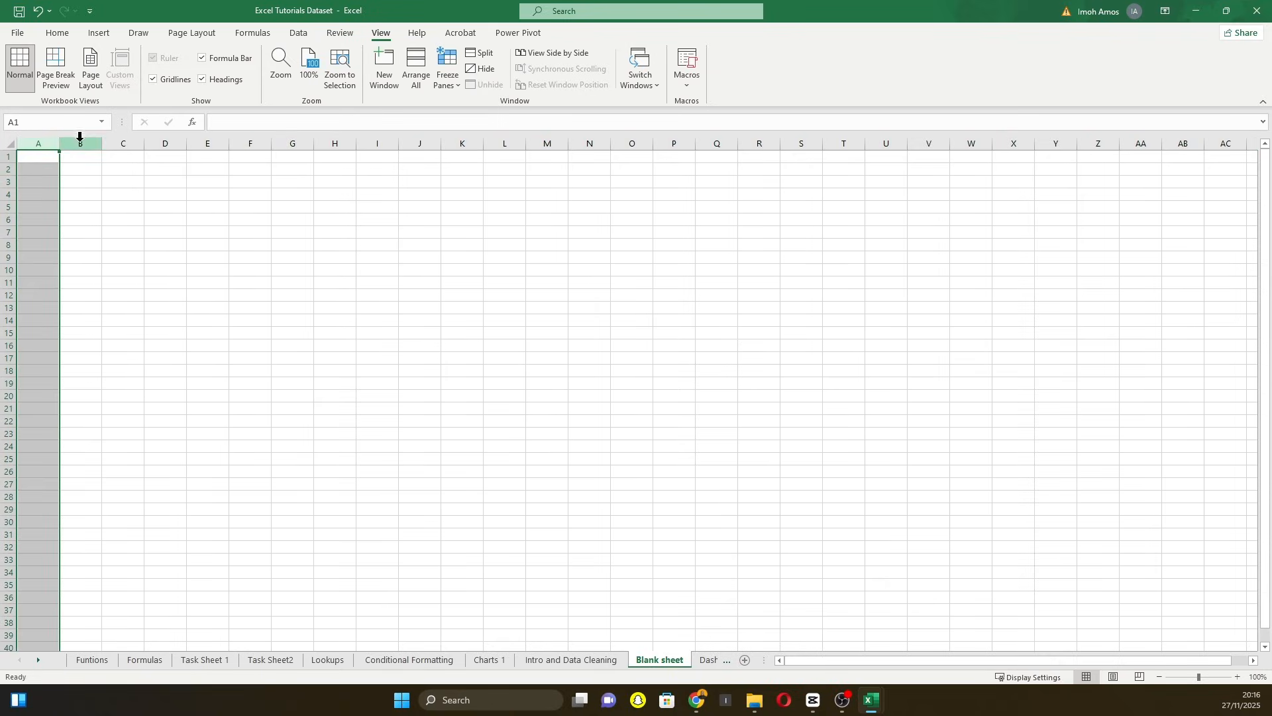
{"action": "left_click", "coordinate": [80, 142]}
{"action": "left_click", "coordinate": [126, 142]}
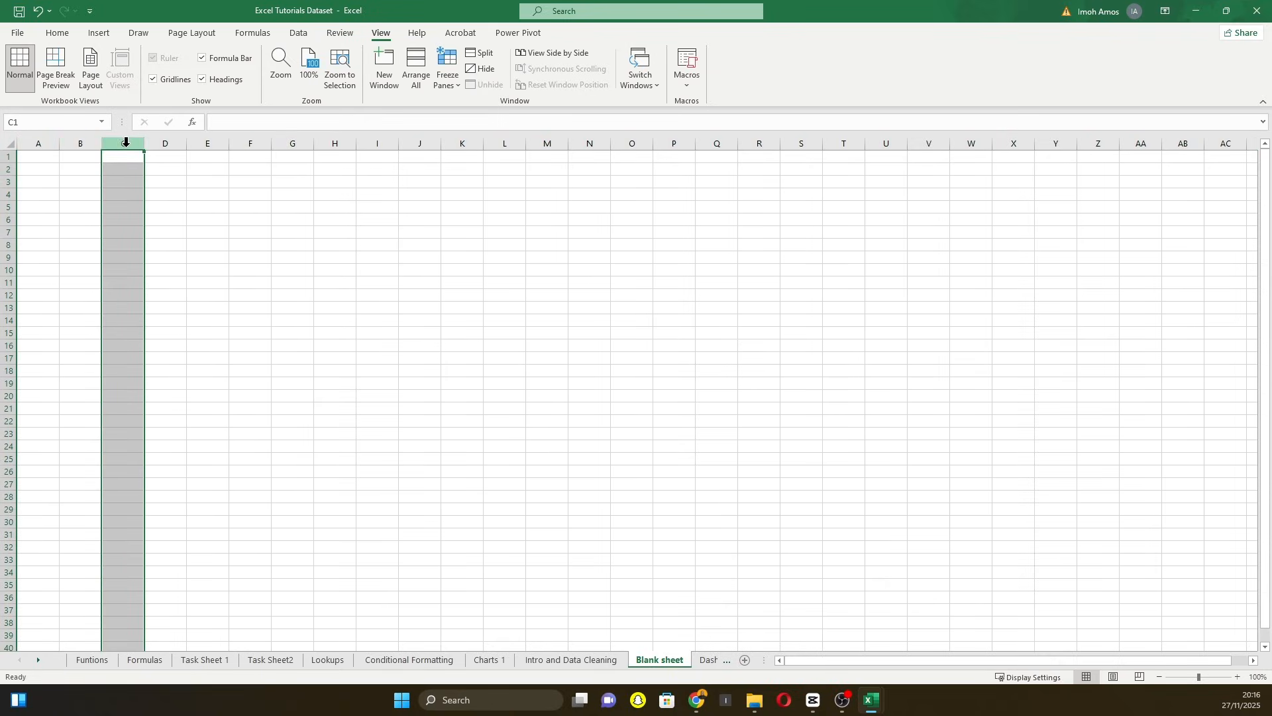
- Enter "This is my first" in cell A1 and "Analytical" in A2, and widen column A to fit the text
{"action": "left_click", "coordinate": [43, 160]}
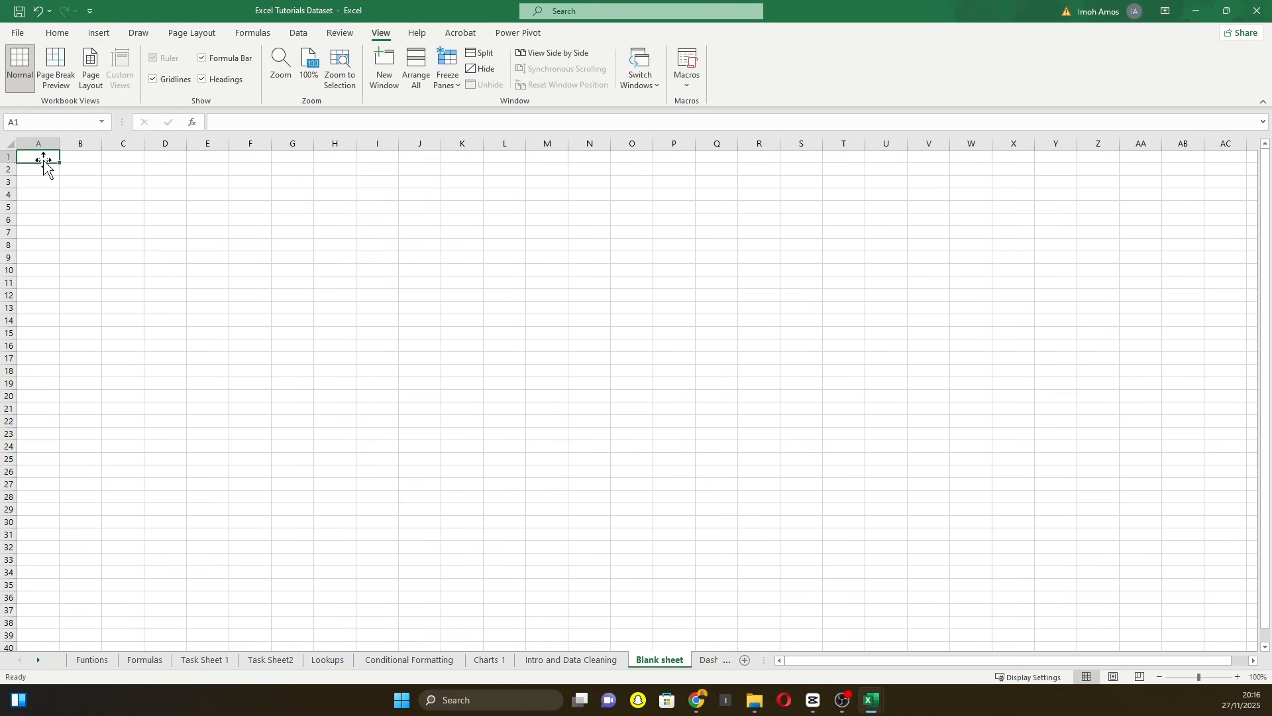
{"action": "type", "text": "This is my first"}
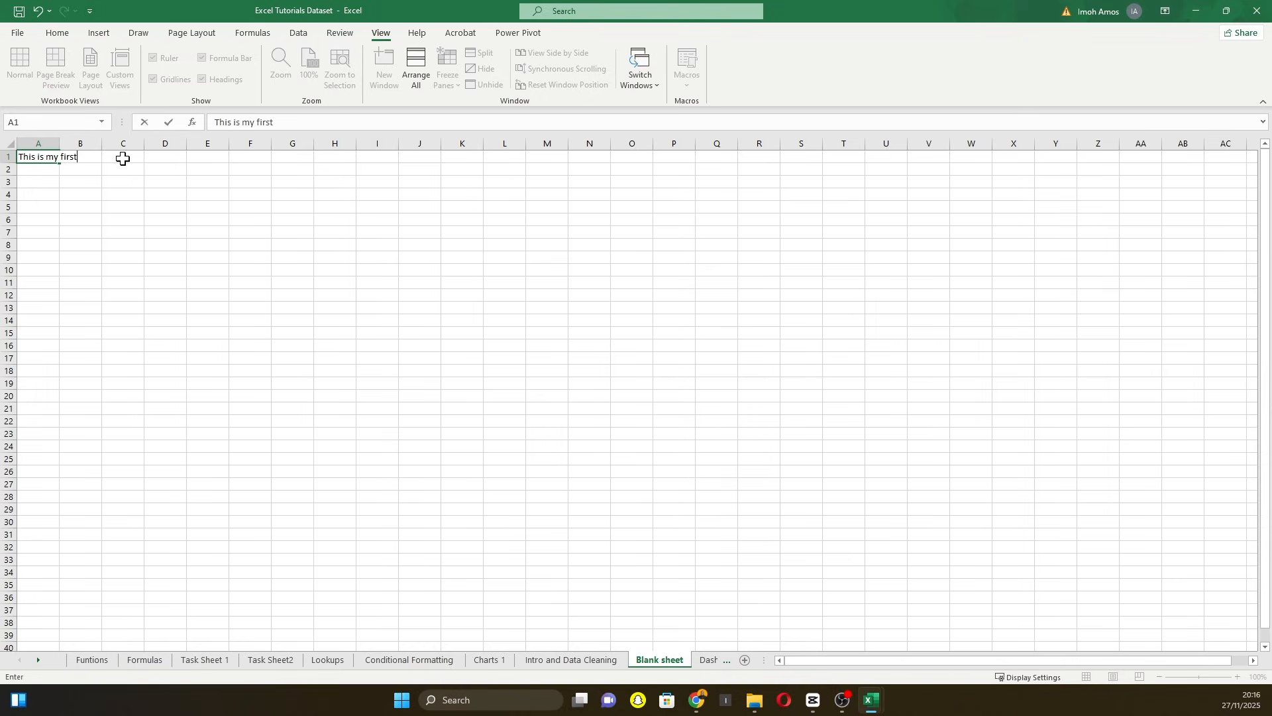
{"action": "key", "text": "Return"}
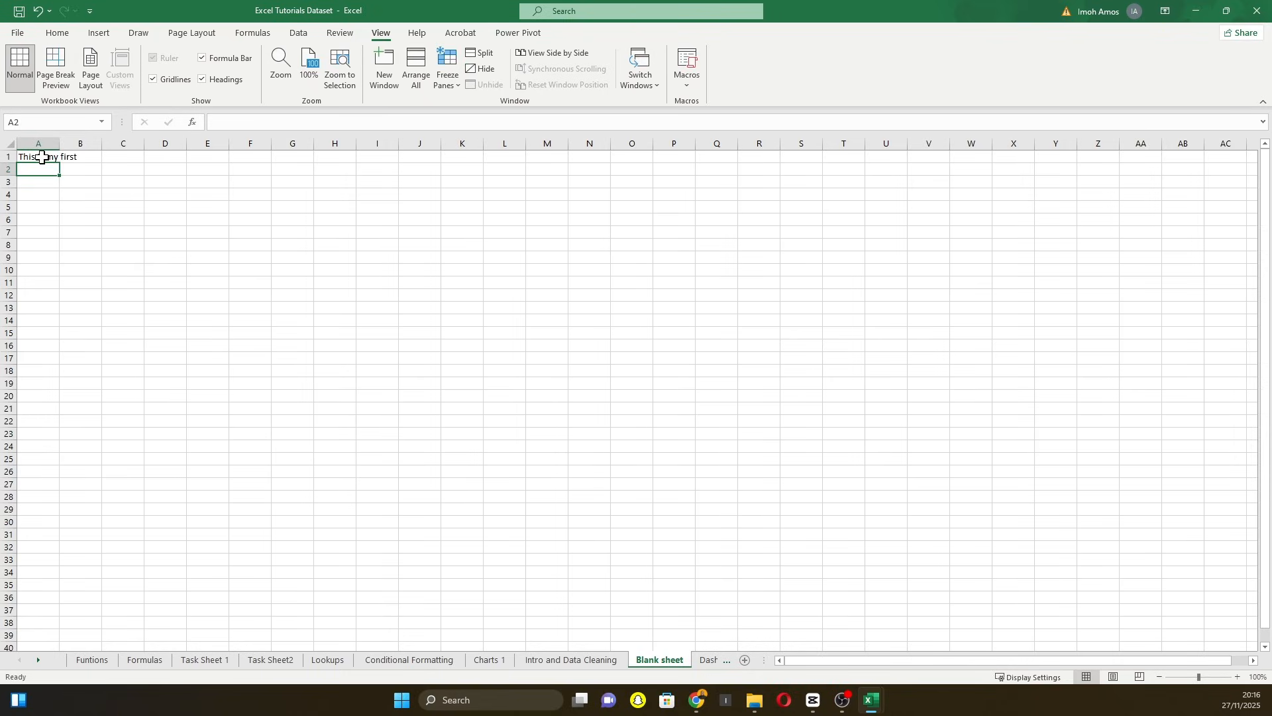
{"action": "type", "text": "Analytical"}
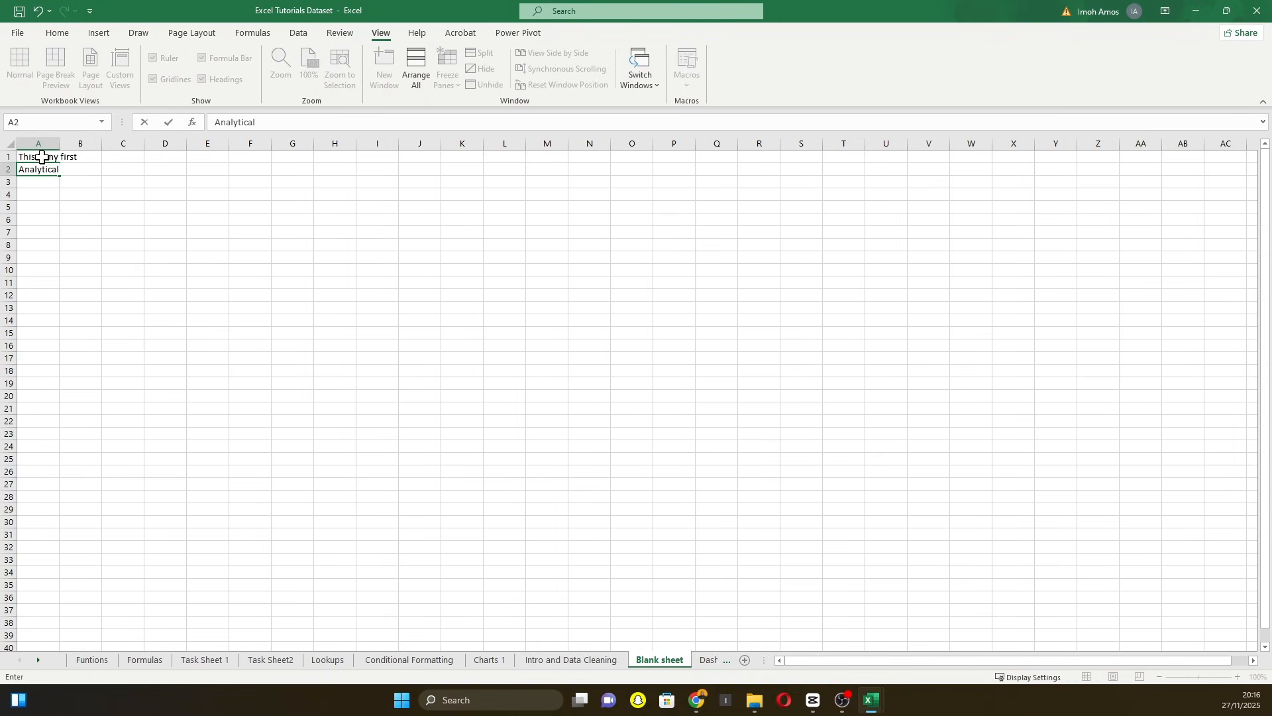
{"action": "key", "text": "Return"}
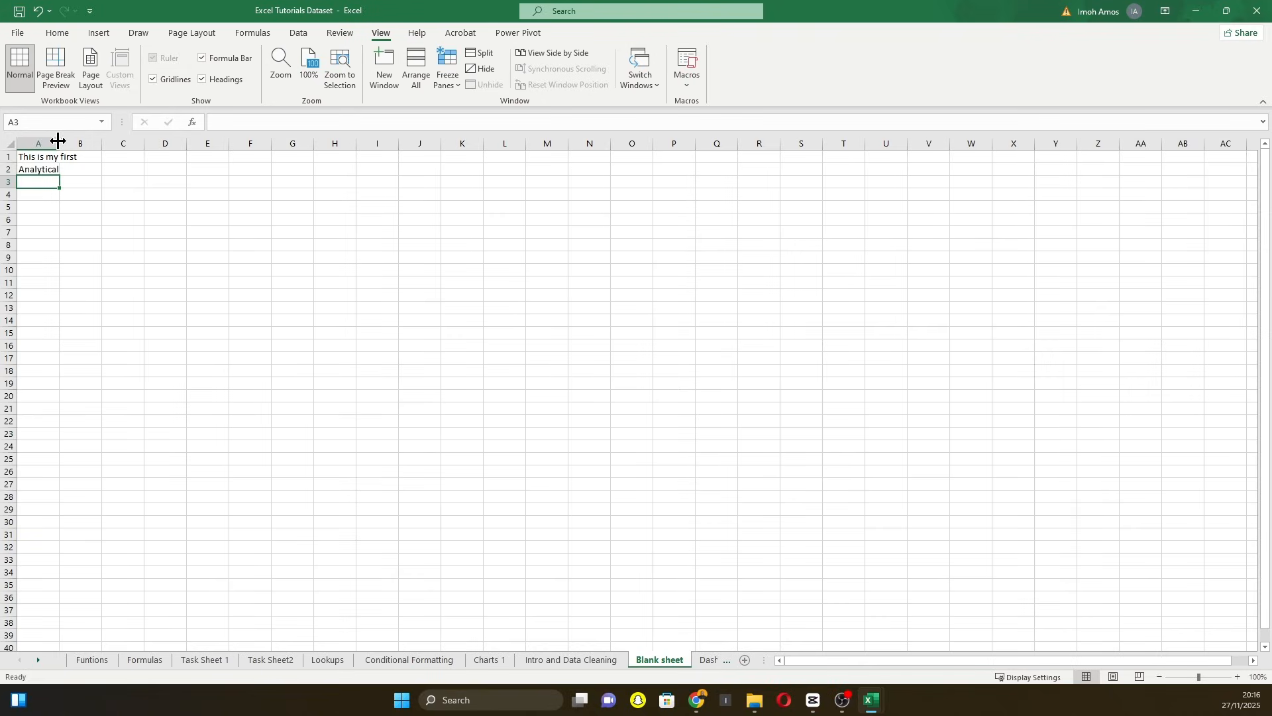
{"action": "left_click_drag", "start_coordinate": [58, 140], "coordinate": [86, 140]}
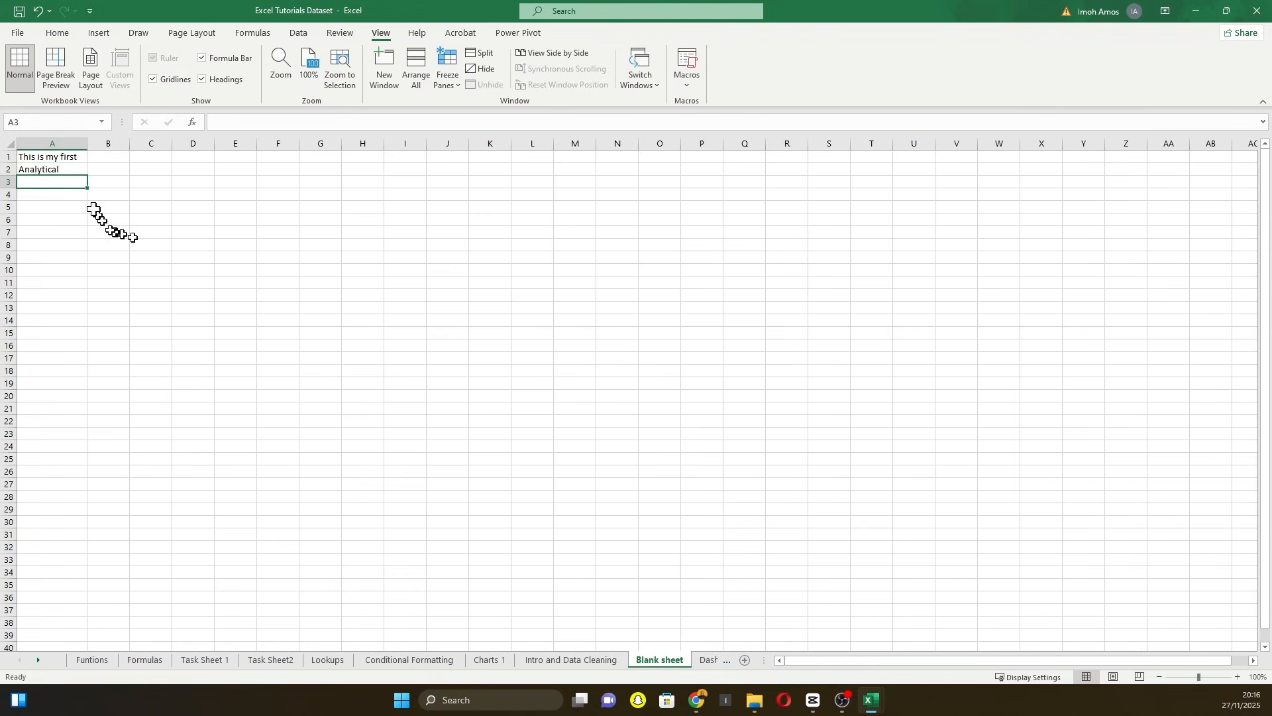
- Make the text in cell A1 bold, enlarge its font to size 14 and reduce it to 10
{"action": "left_click", "coordinate": [32, 170]}
{"action": "left_click", "coordinate": [49, 157]}
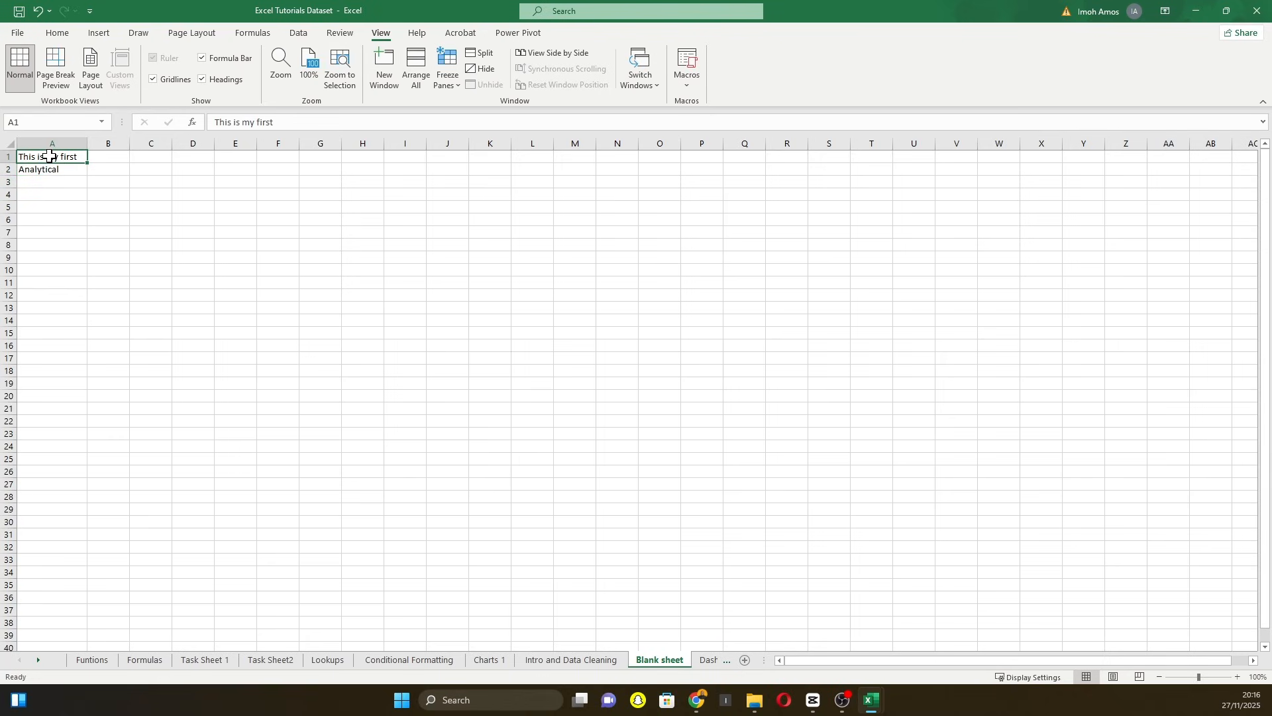
{"action": "left_click", "coordinate": [59, 36]}
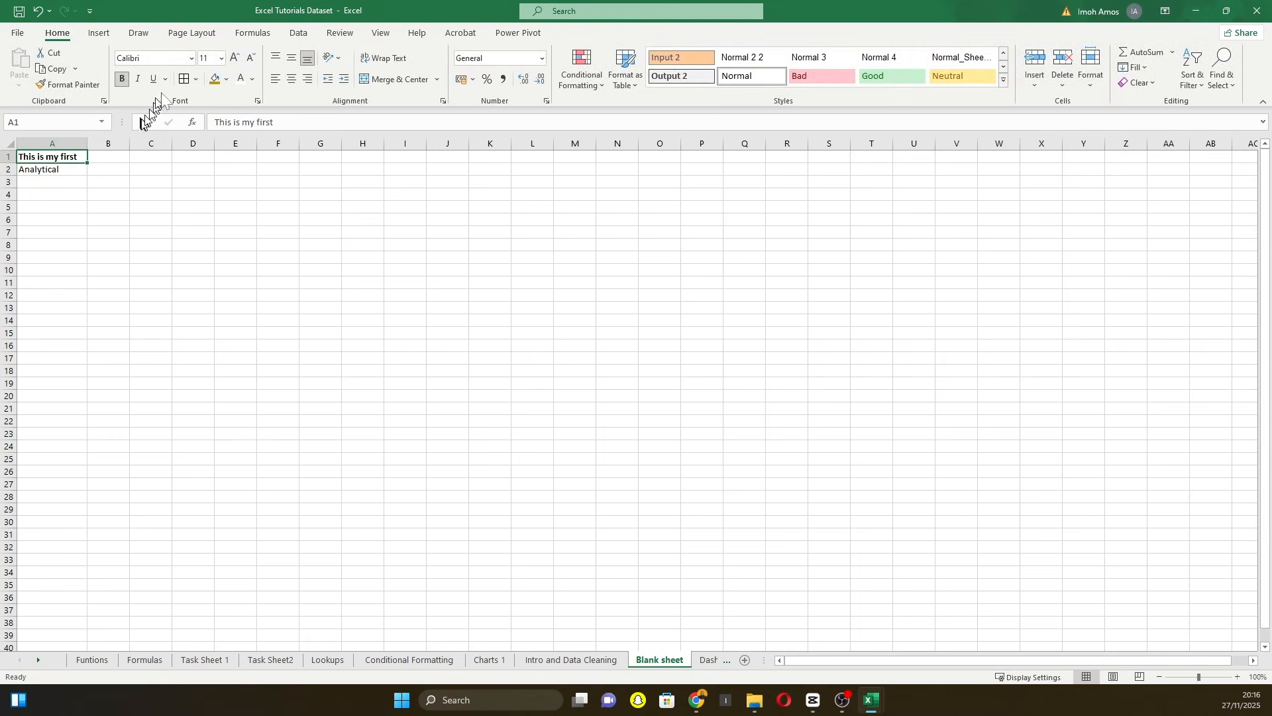
{"action": "left_click", "coordinate": [234, 58]}
{"action": "left_click", "coordinate": [234, 58]}
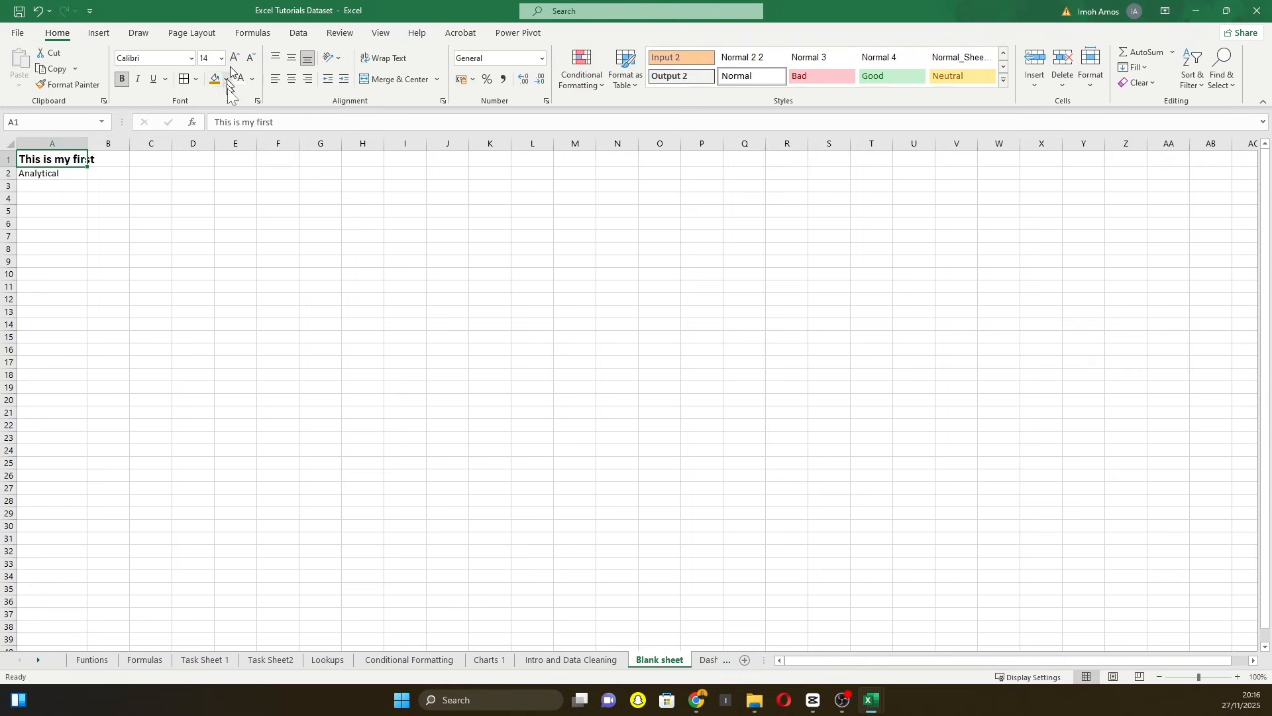
{"action": "left_click", "coordinate": [251, 58]}
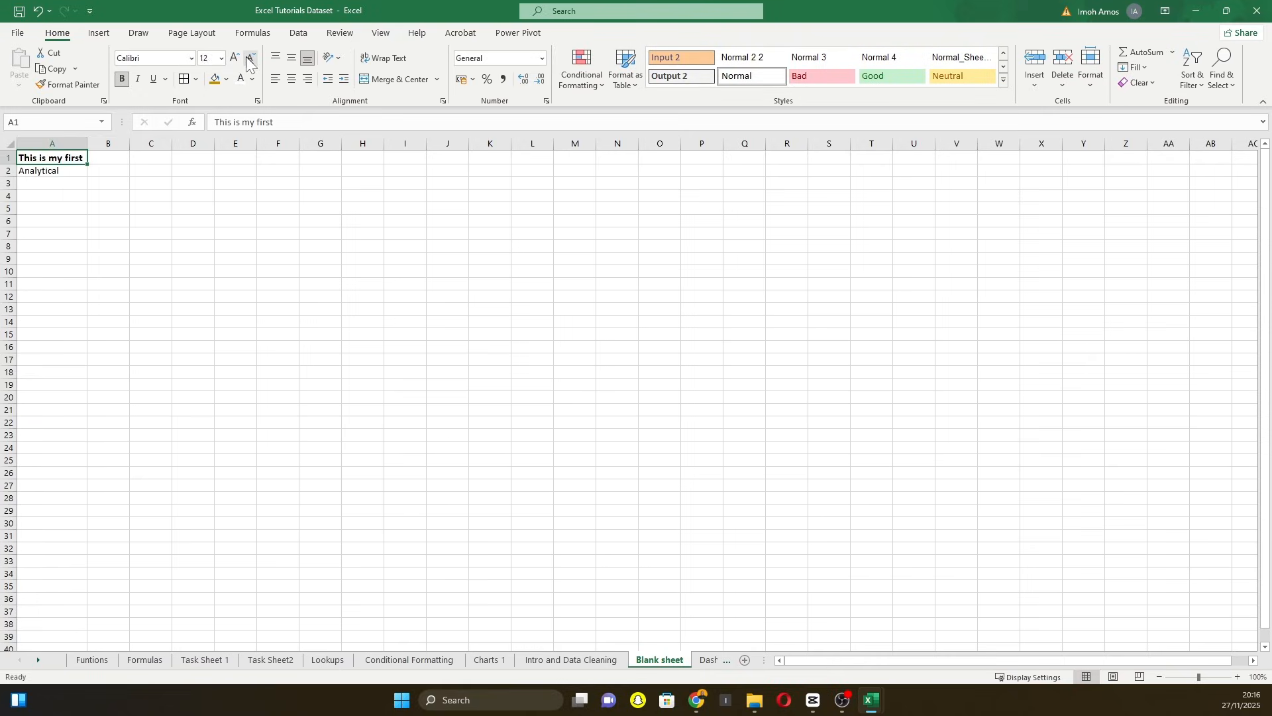
{"action": "left_click", "coordinate": [250, 57]}
{"action": "left_click", "coordinate": [250, 58]}
- Set the text in cell A1 to font size 12 and the Arial Black font
{"action": "left_click", "coordinate": [221, 58]}
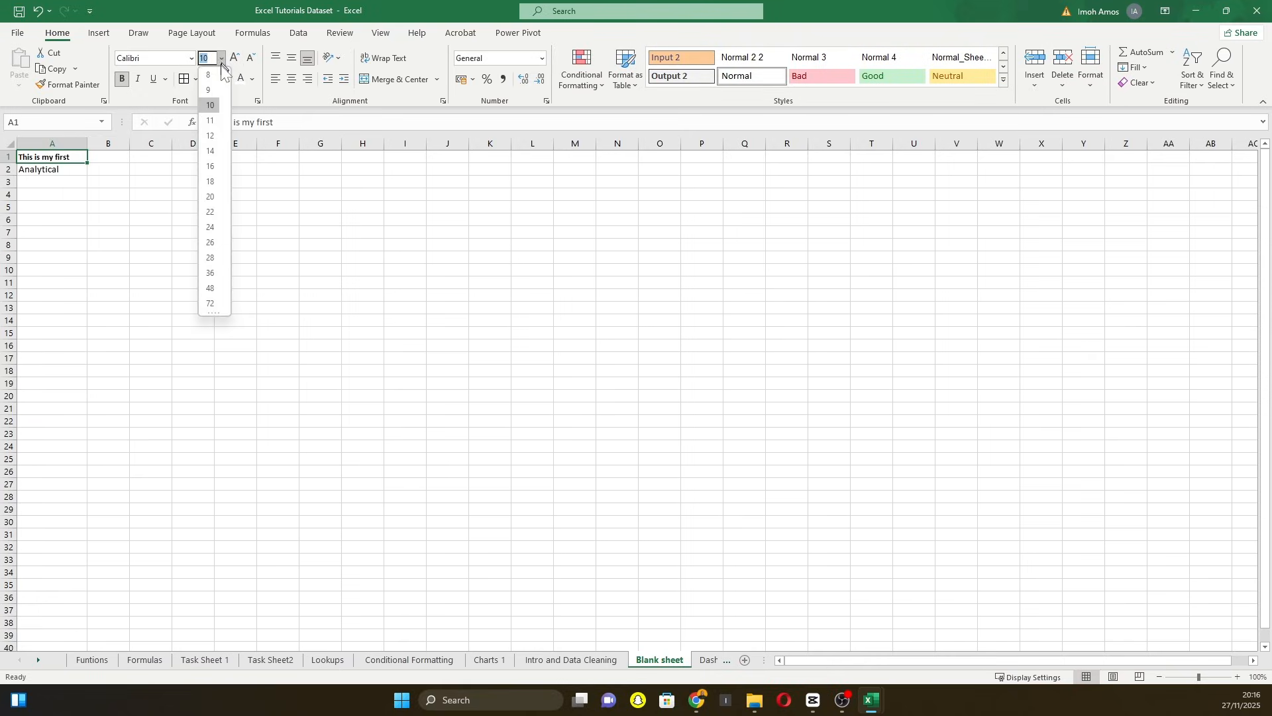
{"action": "left_click", "coordinate": [210, 136]}
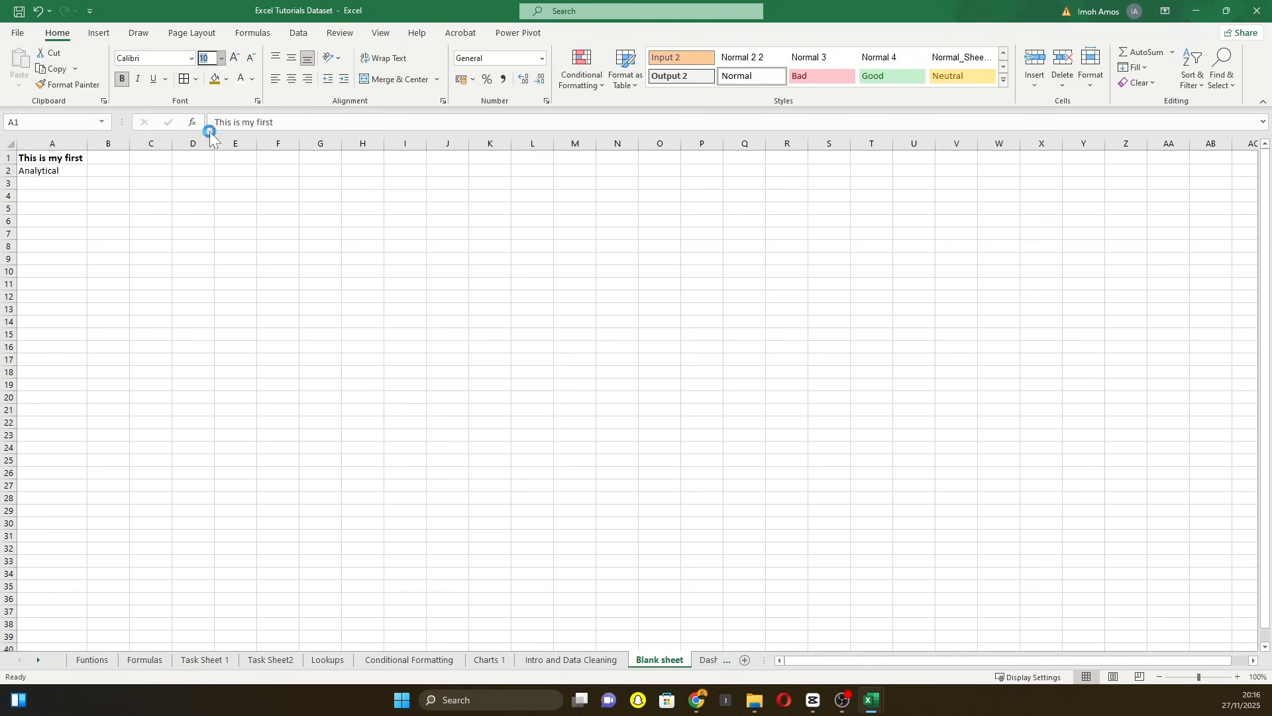
{"action": "left_click", "coordinate": [191, 57]}
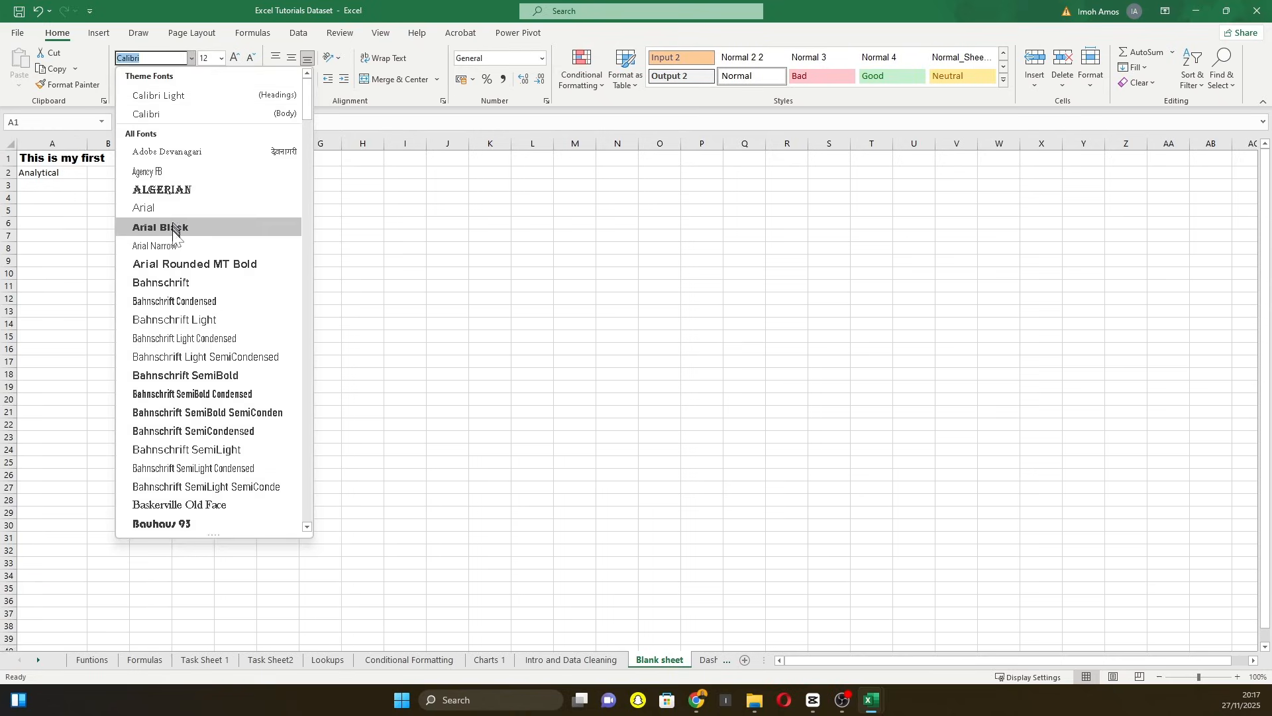
{"action": "left_click", "coordinate": [173, 229]}
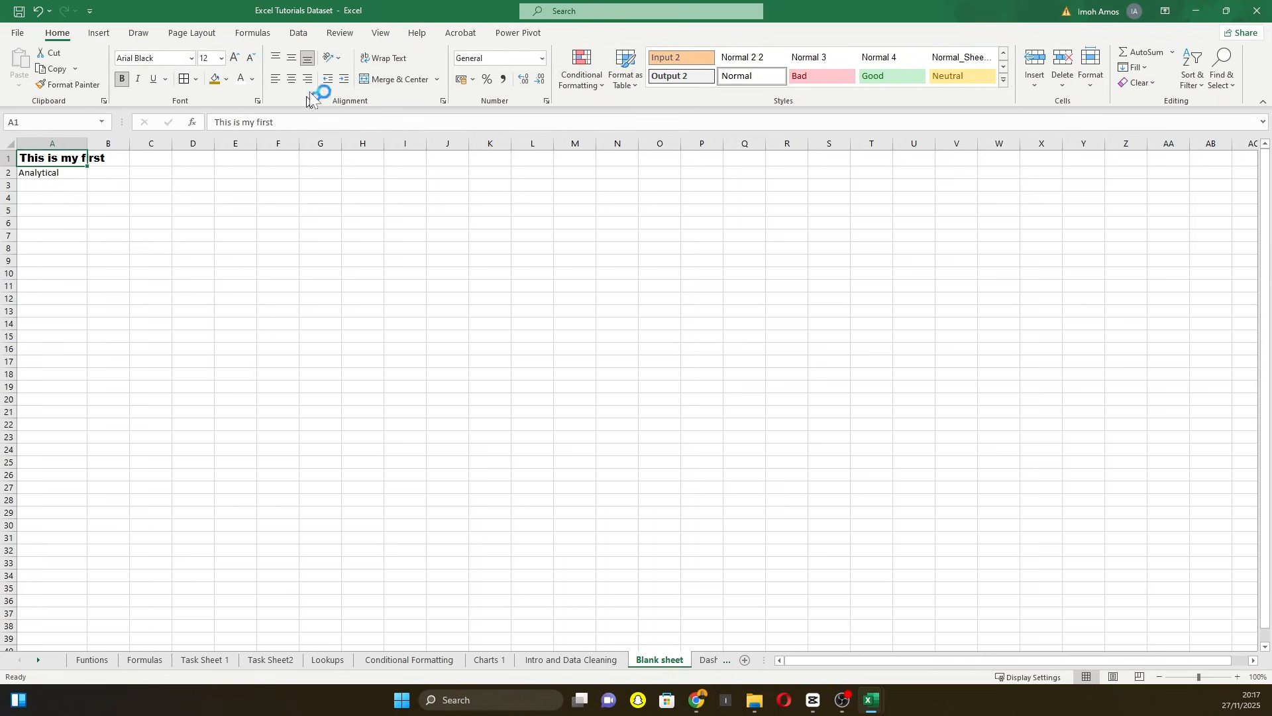
- Middle-align cell A1 vertically, widen column A, and try right alignment on the text before returning it to left alignment
{"action": "left_click", "coordinate": [276, 58]}
{"action": "left_click", "coordinate": [292, 62]}
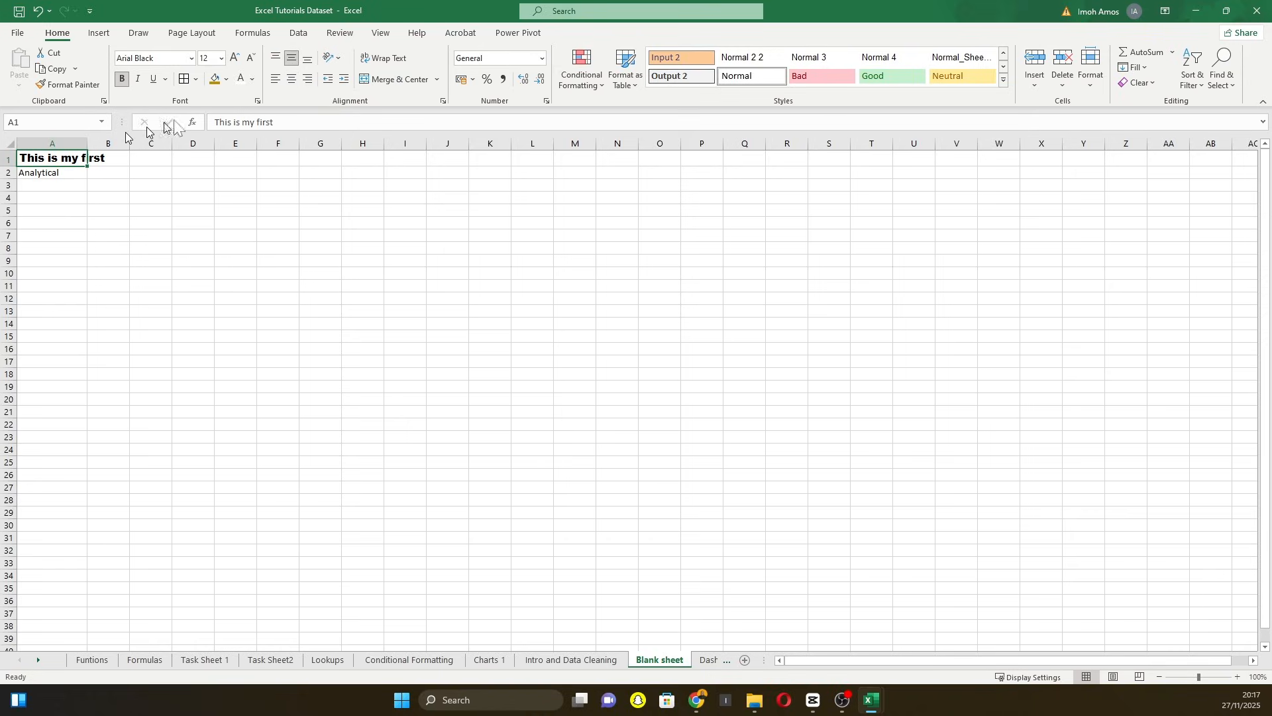
{"action": "left_click", "coordinate": [272, 80]}
{"action": "left_click_drag", "start_coordinate": [85, 142], "coordinate": [172, 142]}
{"action": "left_click", "coordinate": [307, 79]}
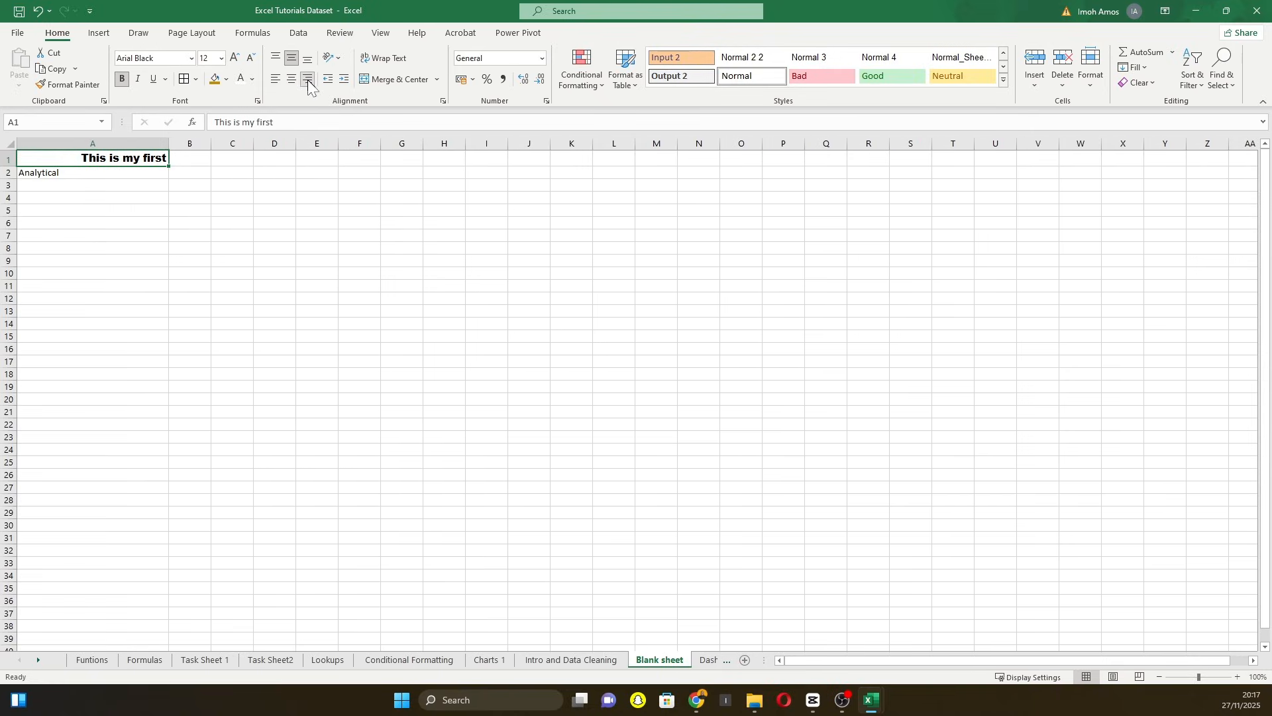
{"action": "left_click", "coordinate": [276, 80]}
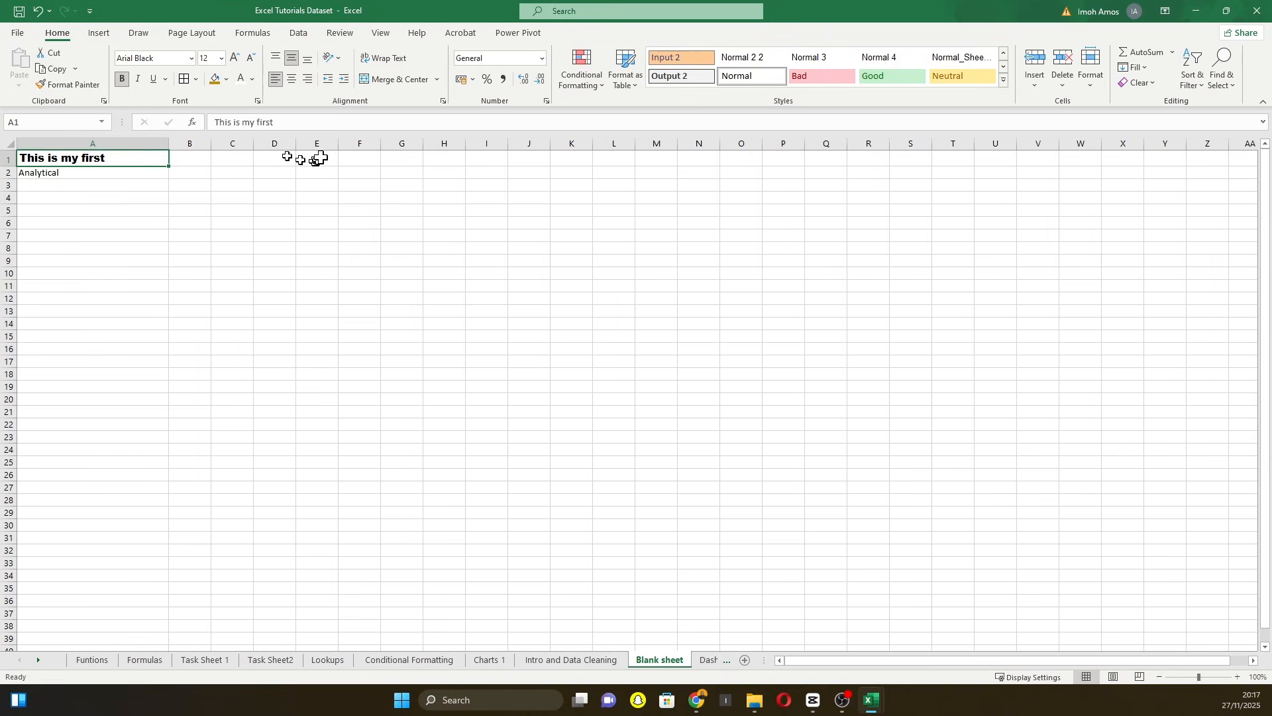
- Set cell A1 to the General number format and enter 123 in cell A3
{"action": "left_click", "coordinate": [541, 61]}
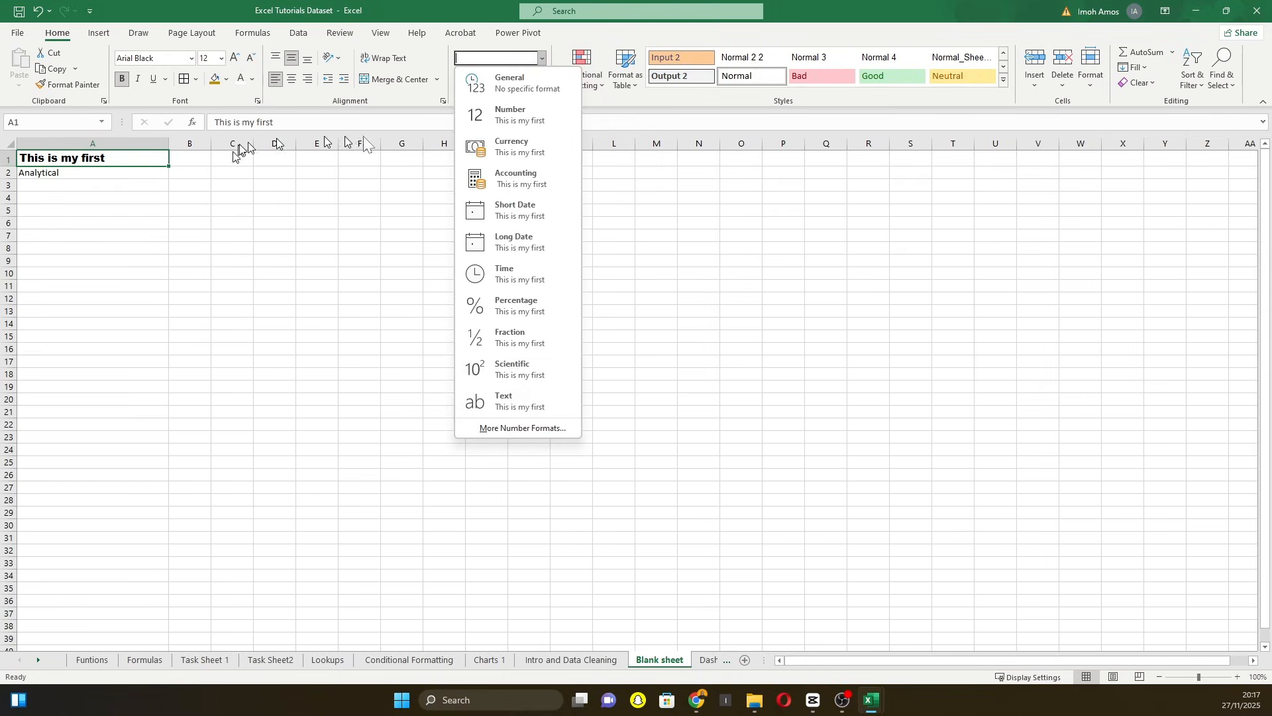
{"action": "left_click", "coordinate": [495, 82]}
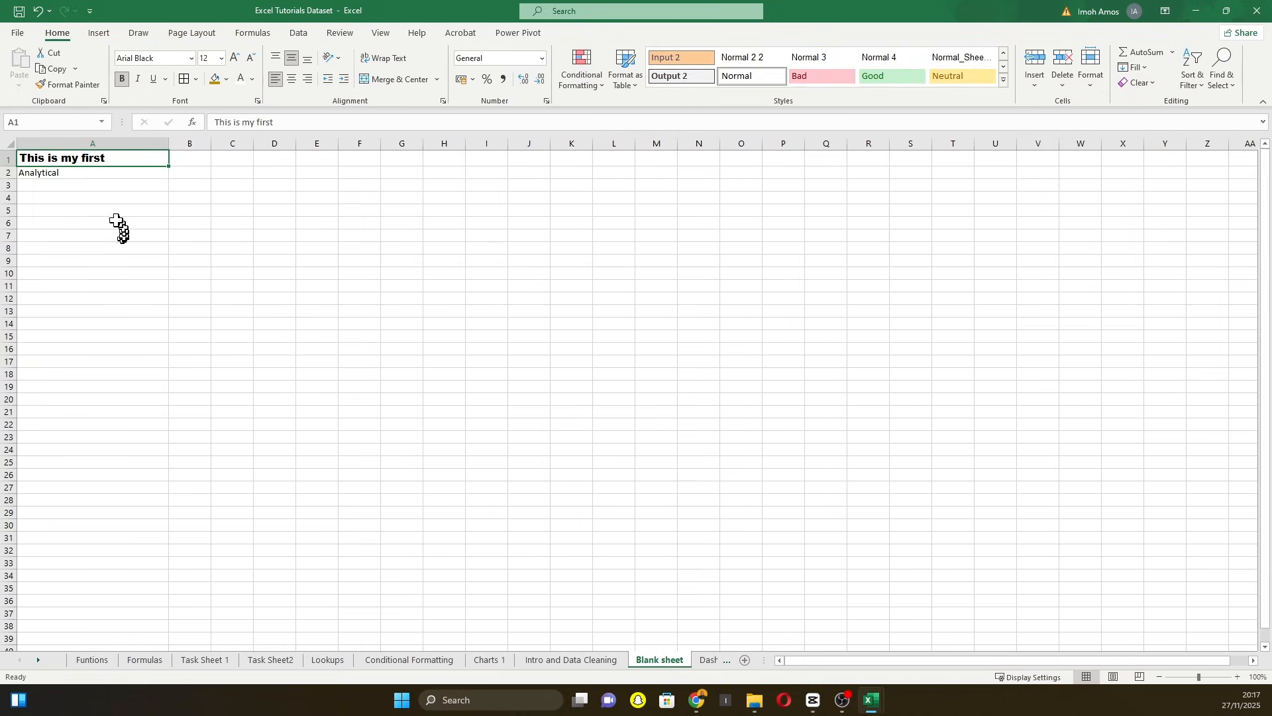
{"action": "left_click", "coordinate": [38, 186]}
{"action": "type", "text": "123"}
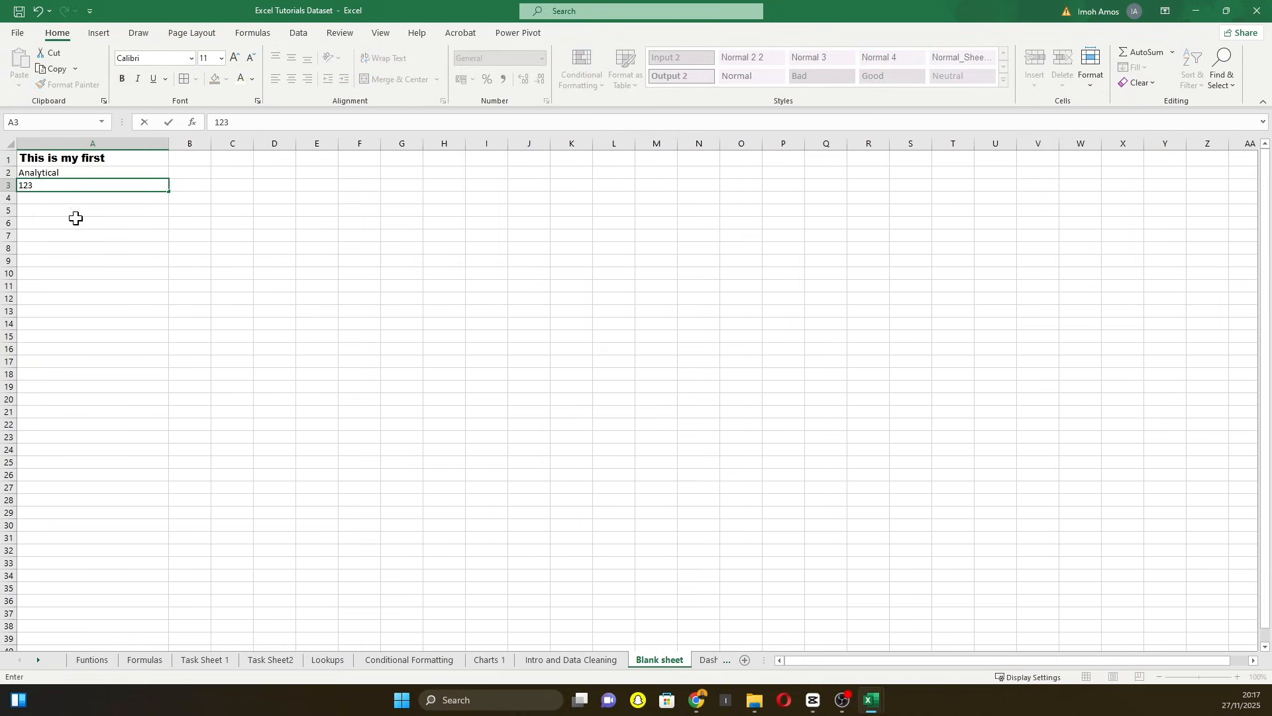
{"action": "left_click", "coordinate": [74, 220]}
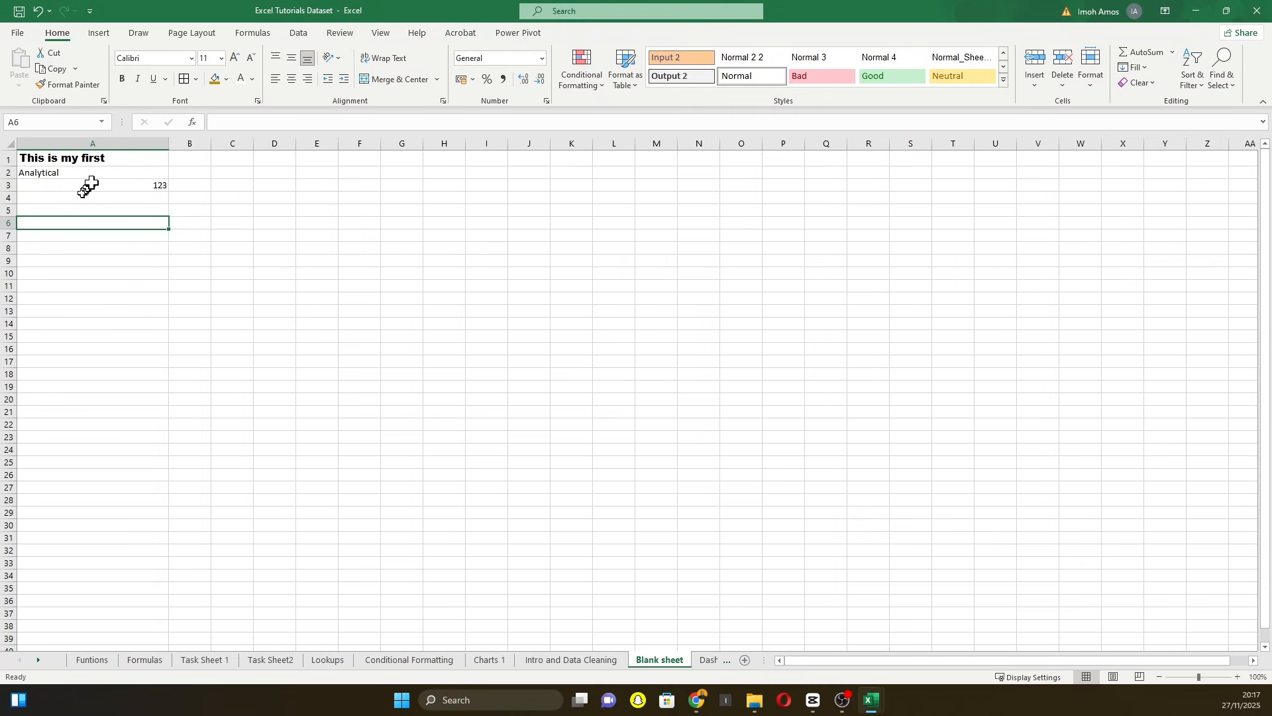
- Try to apply the Number format to the value in cell A3
{"action": "left_click", "coordinate": [86, 187]}
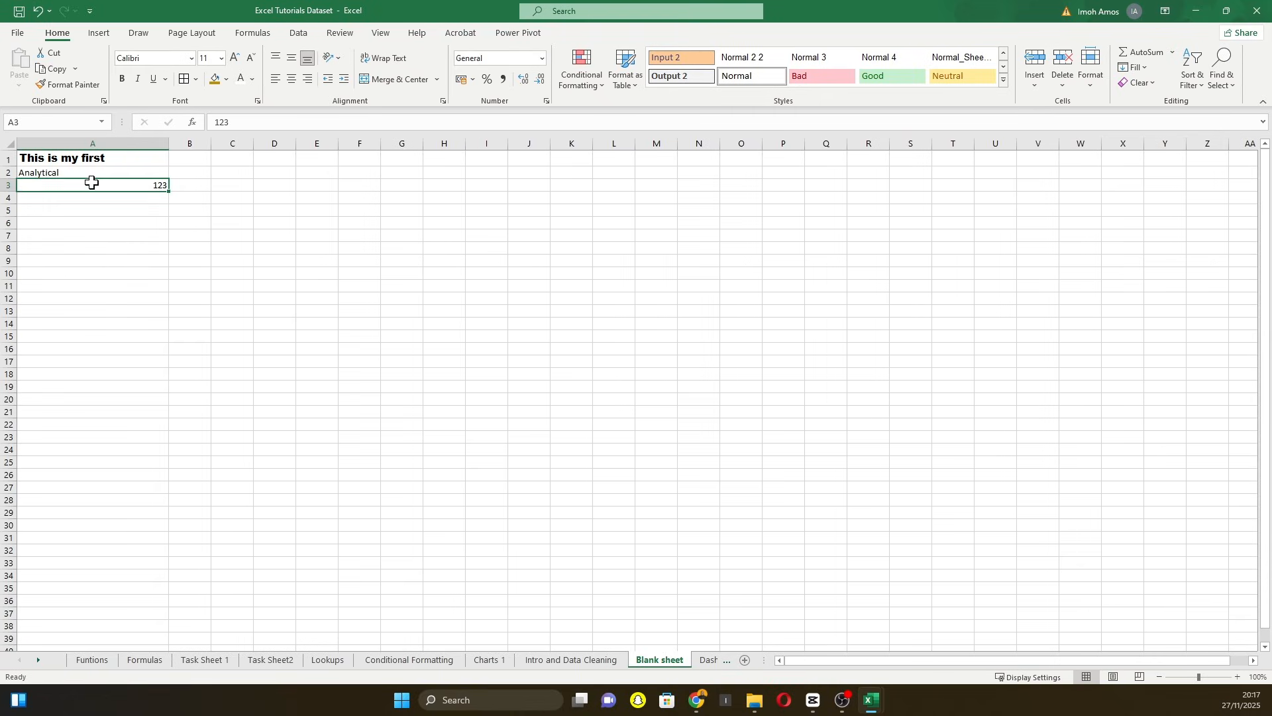
{"action": "left_click", "coordinate": [541, 57]}
{"action": "left_click", "coordinate": [506, 123]}
{"action": "left_click", "coordinate": [117, 223]}
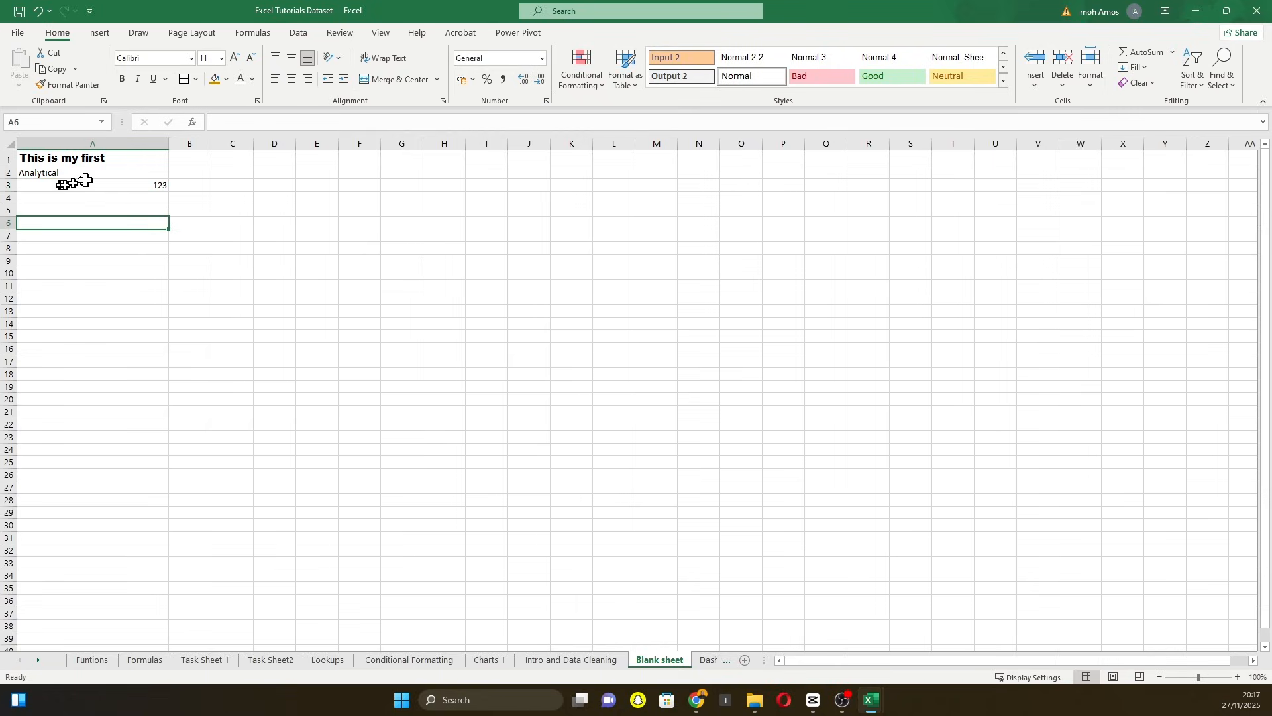
- Change the font colour of the text in cell A1 to dark green
{"action": "left_click", "coordinate": [100, 158]}
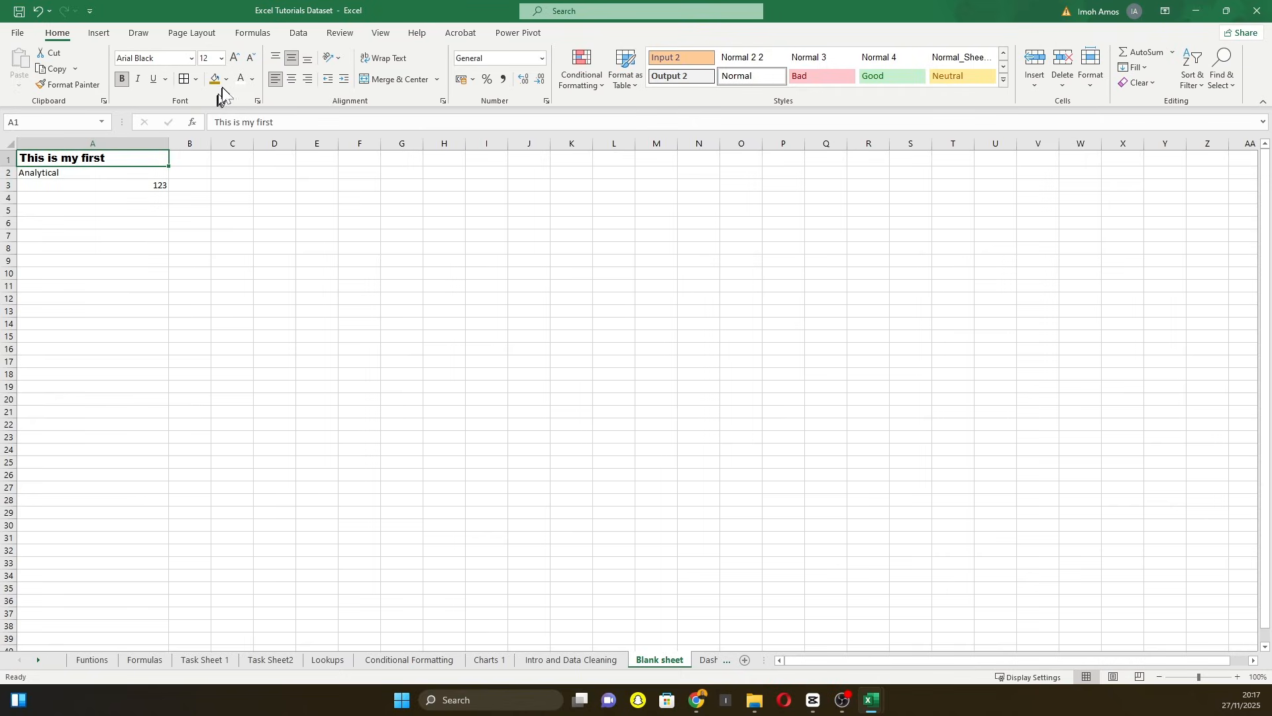
{"action": "left_click", "coordinate": [251, 79]}
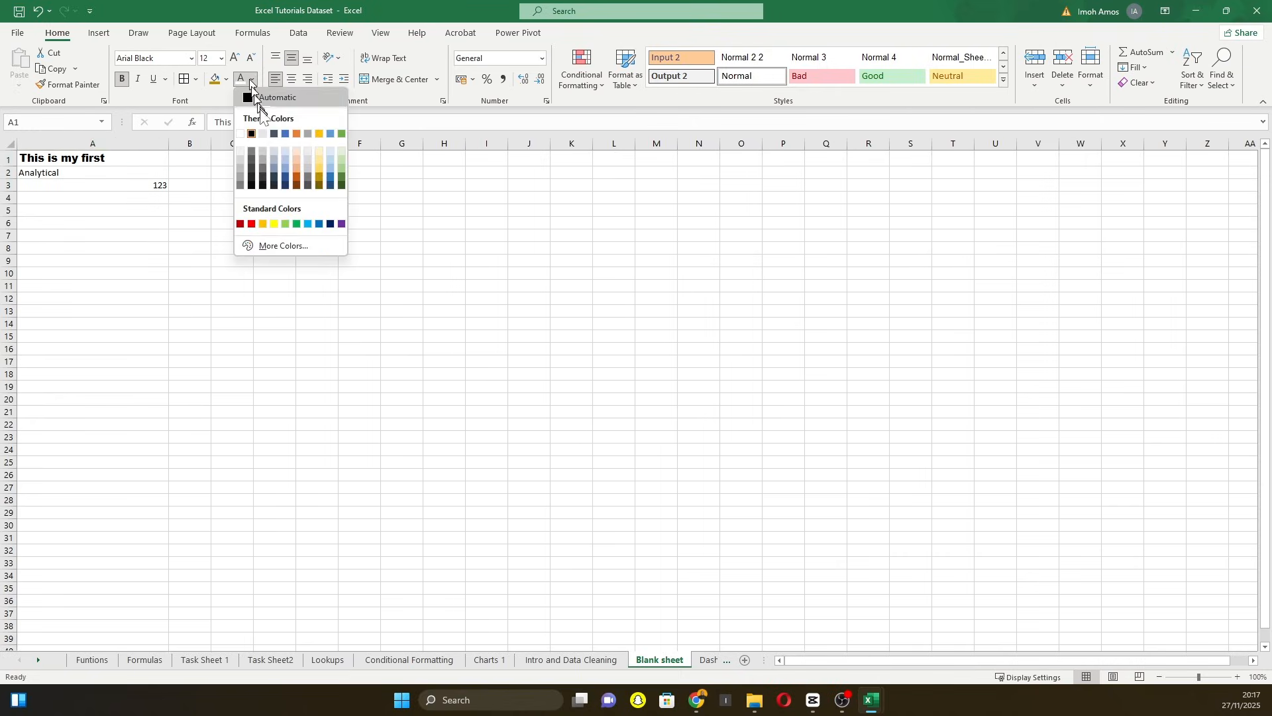
{"action": "left_click", "coordinate": [341, 175]}
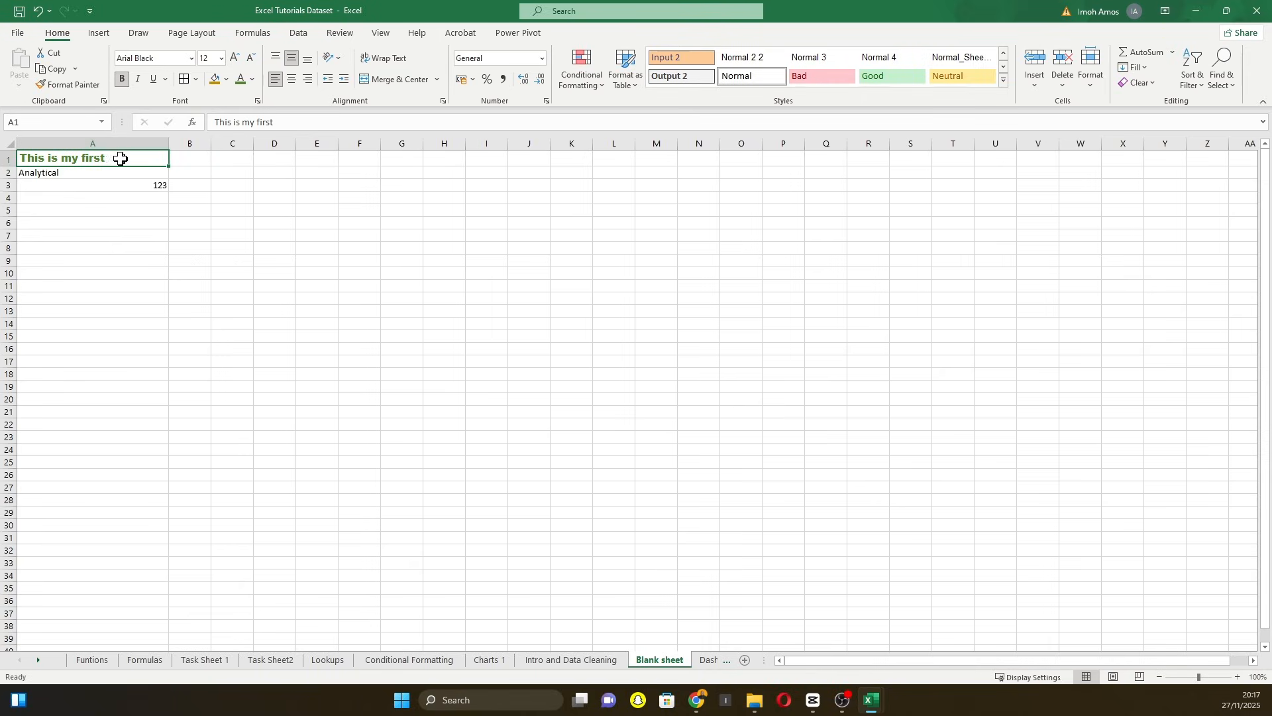
- Fill cell A1 with black and change its font colour to white
{"action": "left_click", "coordinate": [226, 79]}
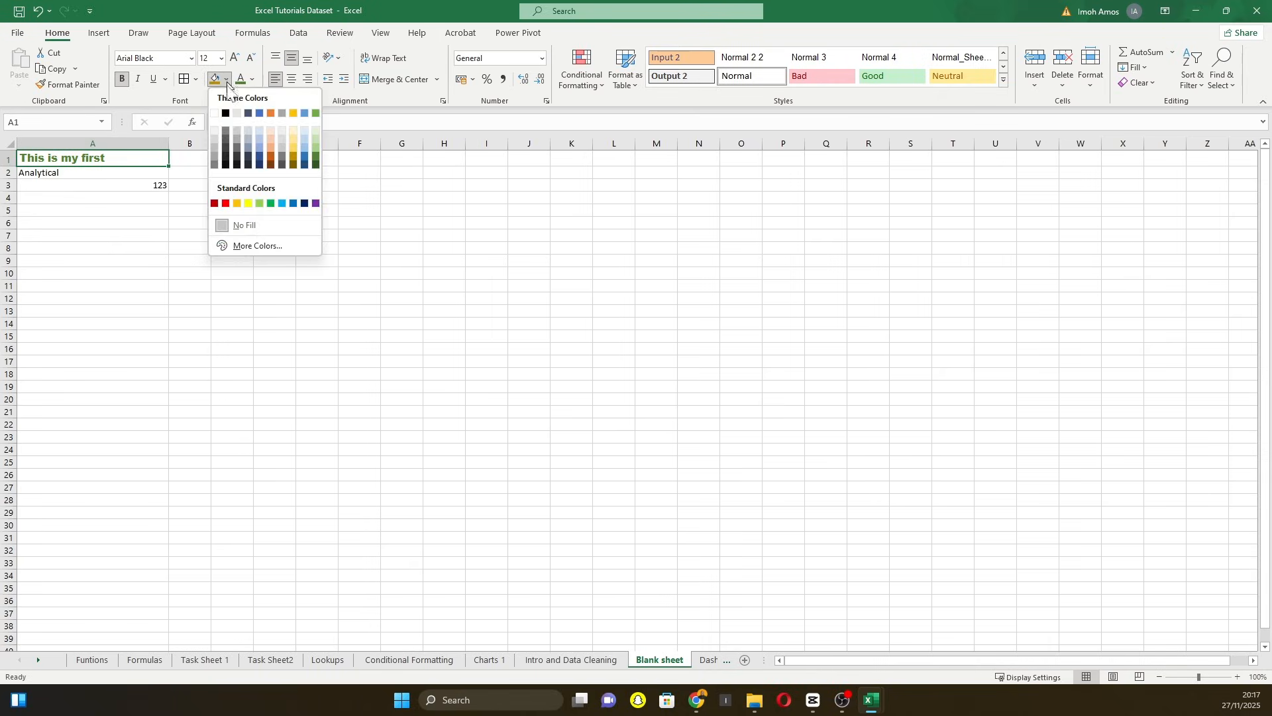
{"action": "left_click", "coordinate": [225, 160]}
{"action": "left_click", "coordinate": [253, 78]}
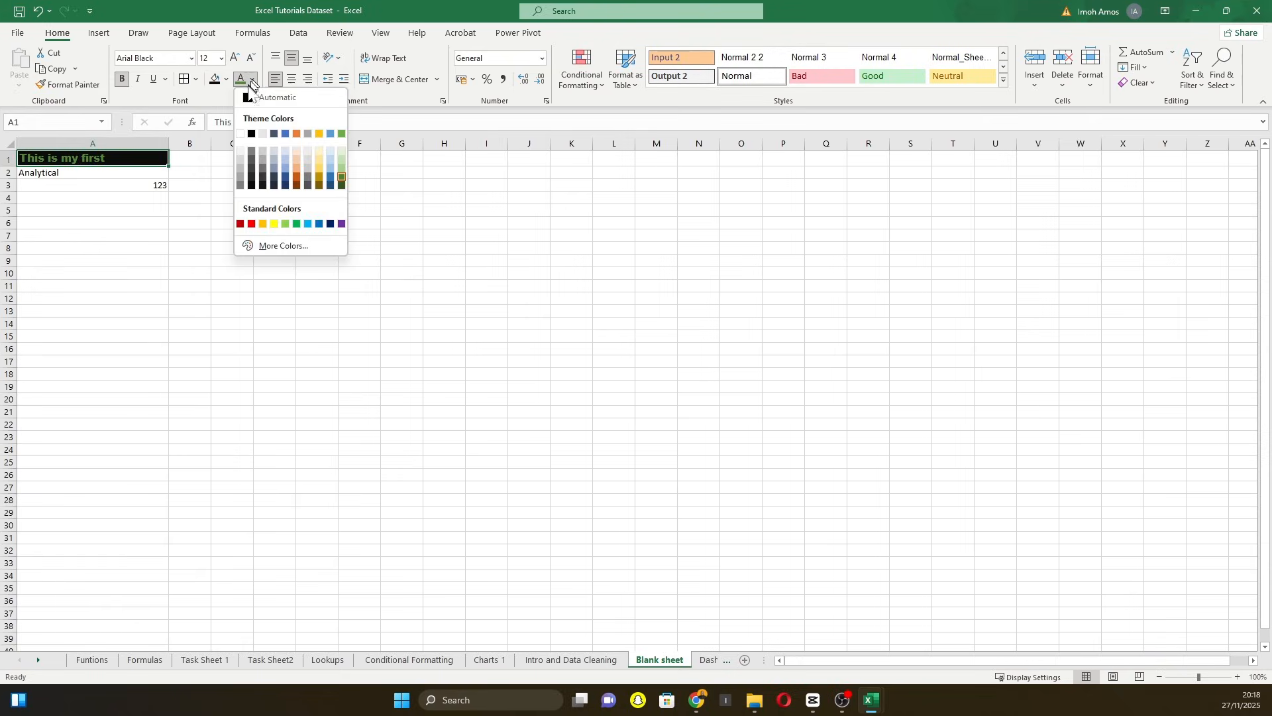
{"action": "left_click", "coordinate": [242, 135]}
{"action": "left_click", "coordinate": [348, 260]}
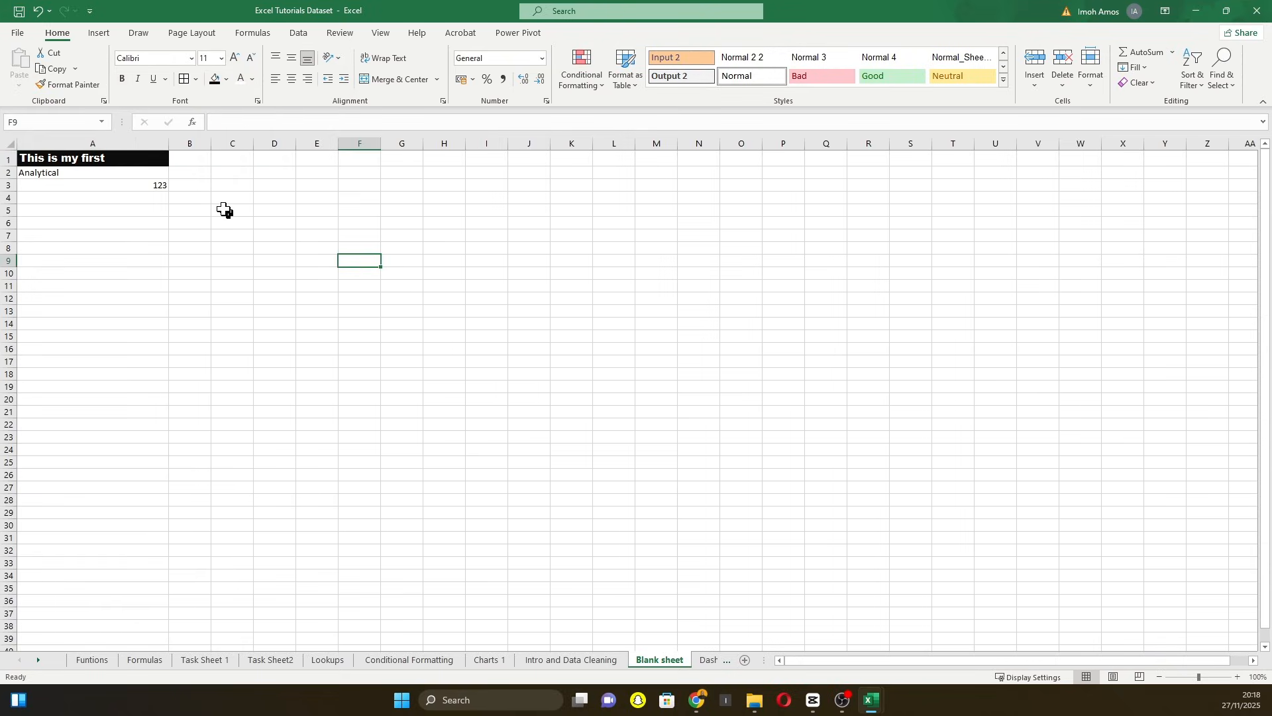
- Enter the headers "Names", "Departments" and "Salary" in cells B1, C1 and D1
{"action": "left_click", "coordinate": [189, 158]}
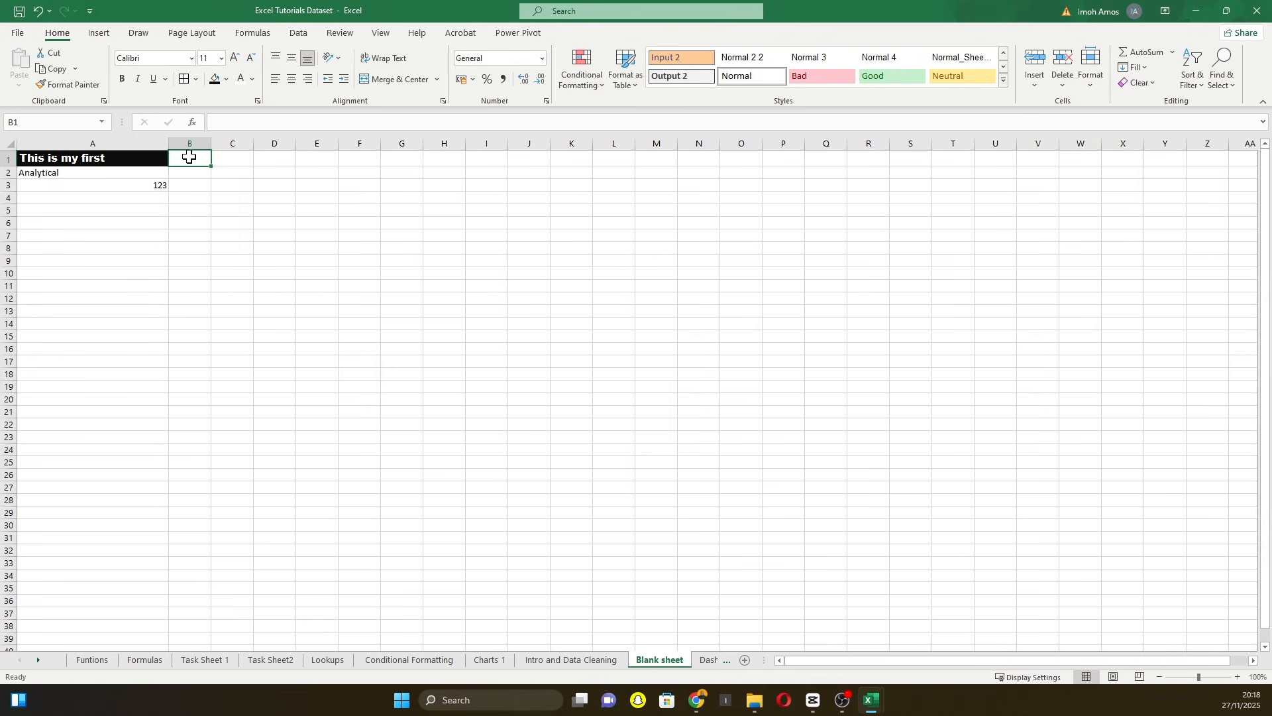
{"action": "type", "text": "Names"}
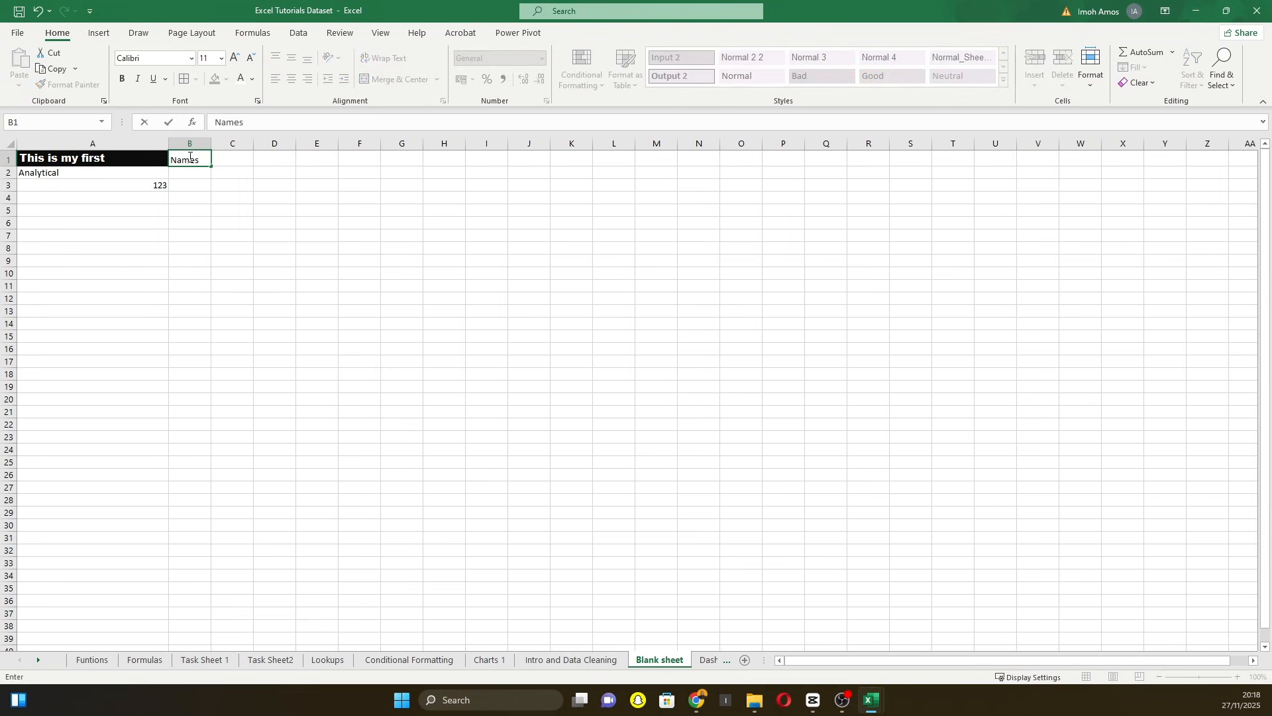
{"action": "key", "text": "Tab"}
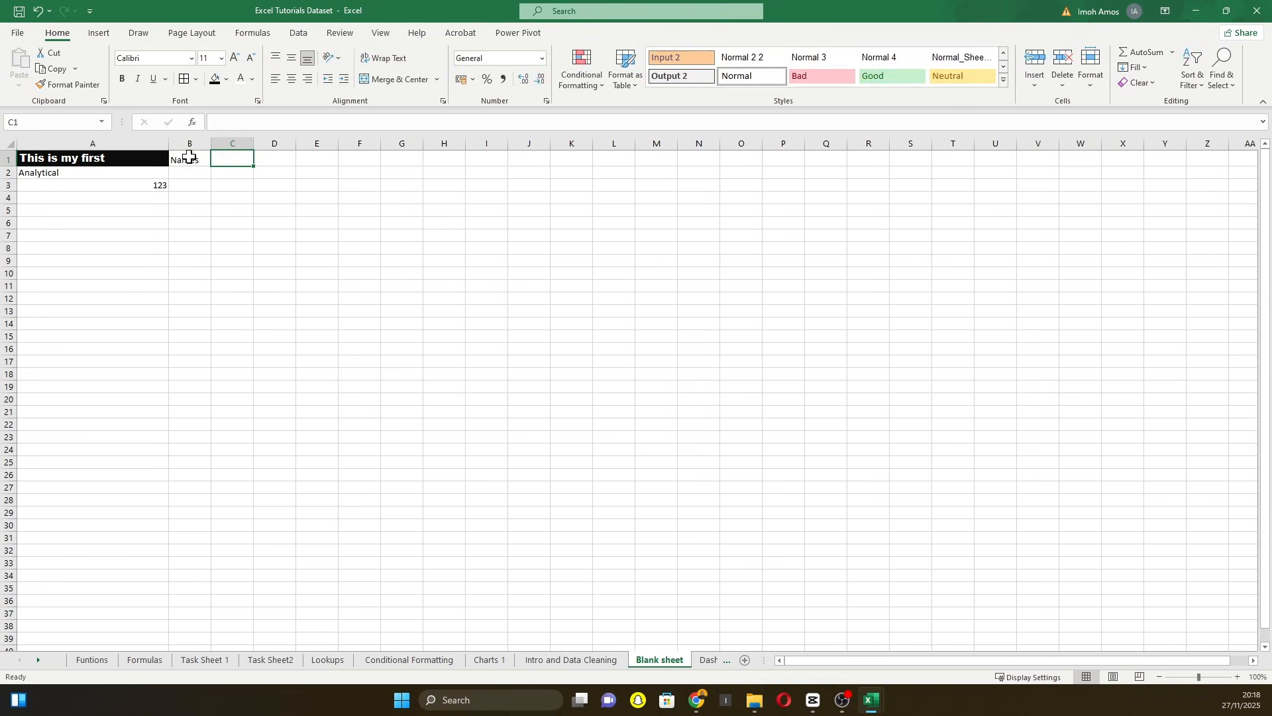
{"action": "type", "text": "Departments"}
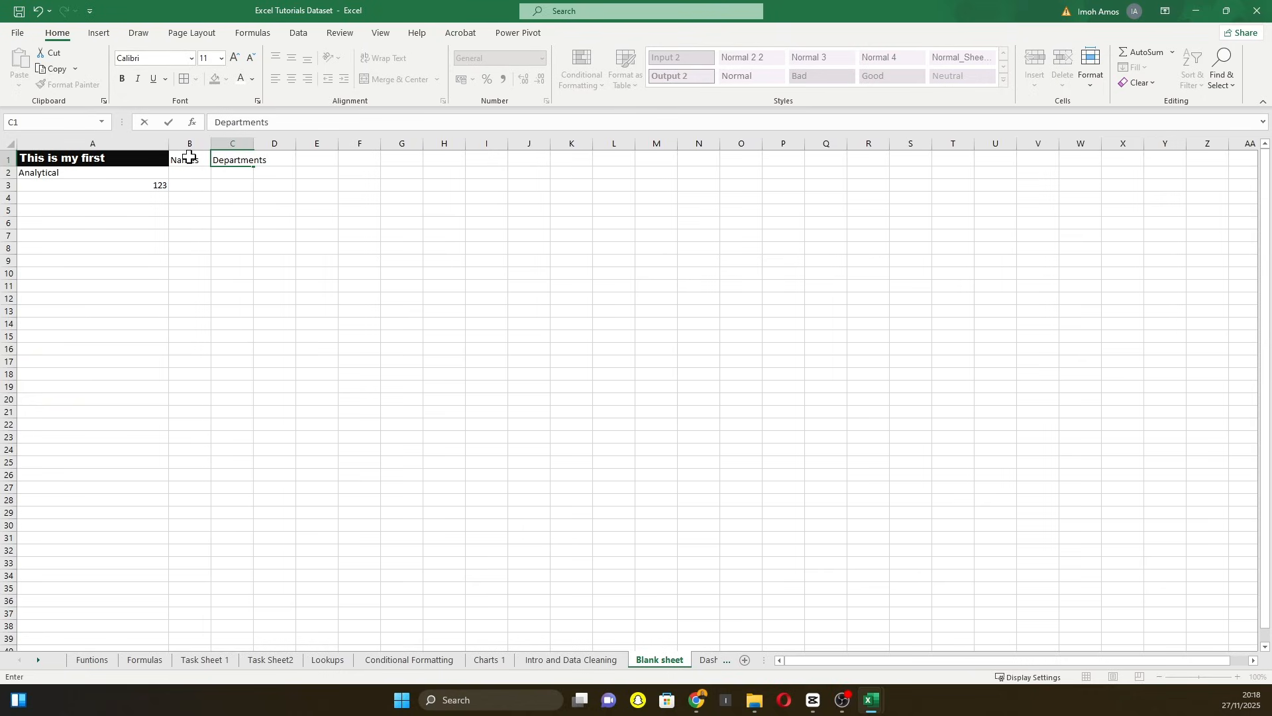
{"action": "key", "text": "Tab"}
{"action": "type", "text": "Sa"}
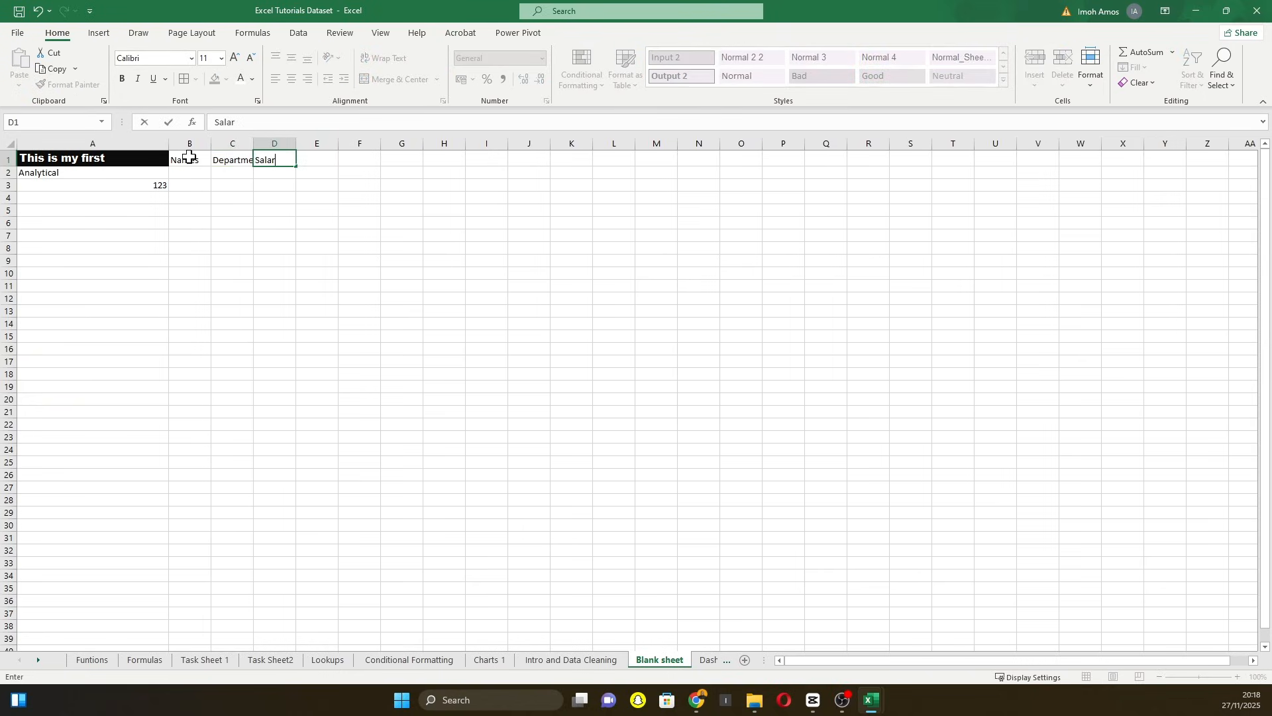
- Delete the whole of column A with its practice text
{"action": "left_click", "coordinate": [116, 143]}
{"action": "right_click", "coordinate": [73, 159]}
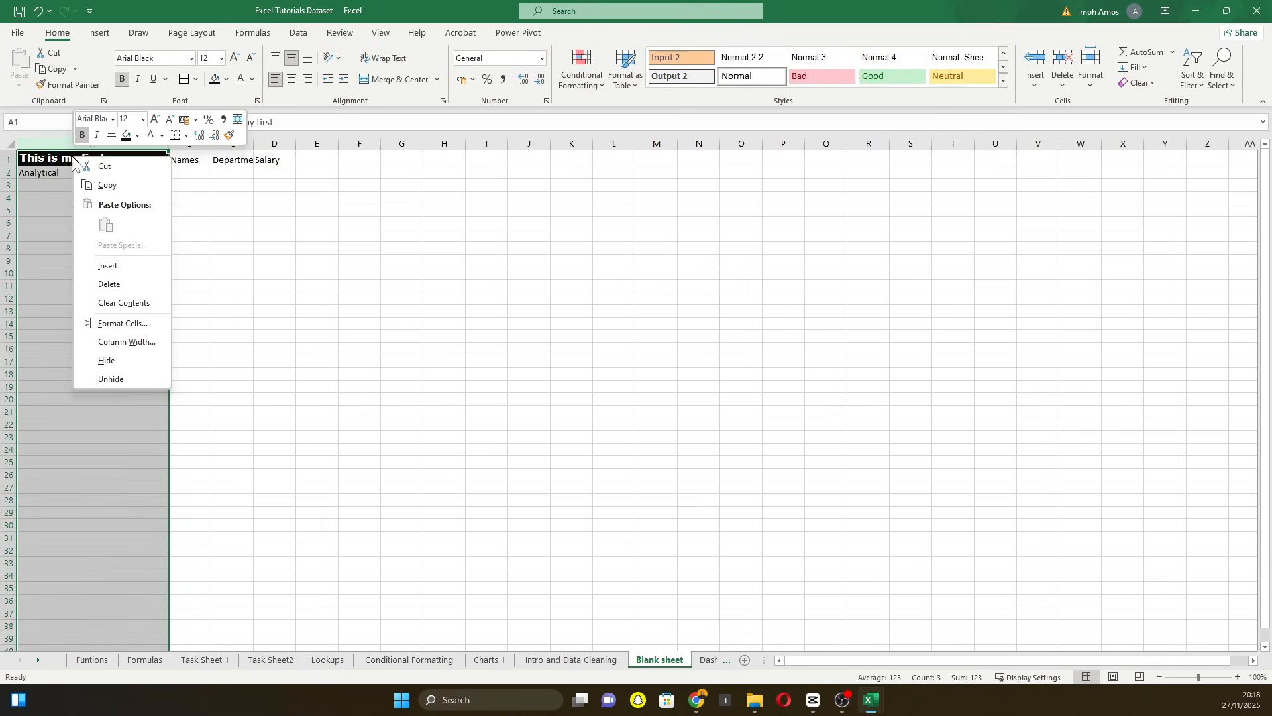
{"action": "left_click", "coordinate": [49, 136]}
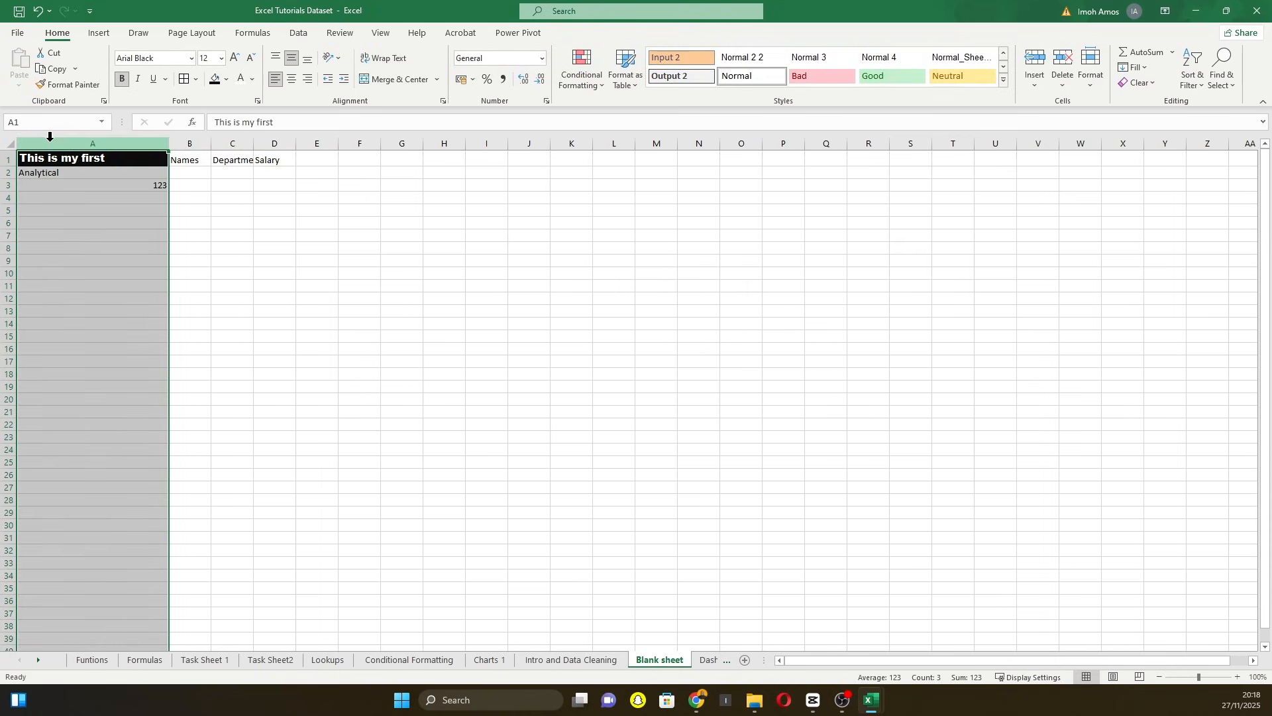
{"action": "right_click", "coordinate": [50, 135]}
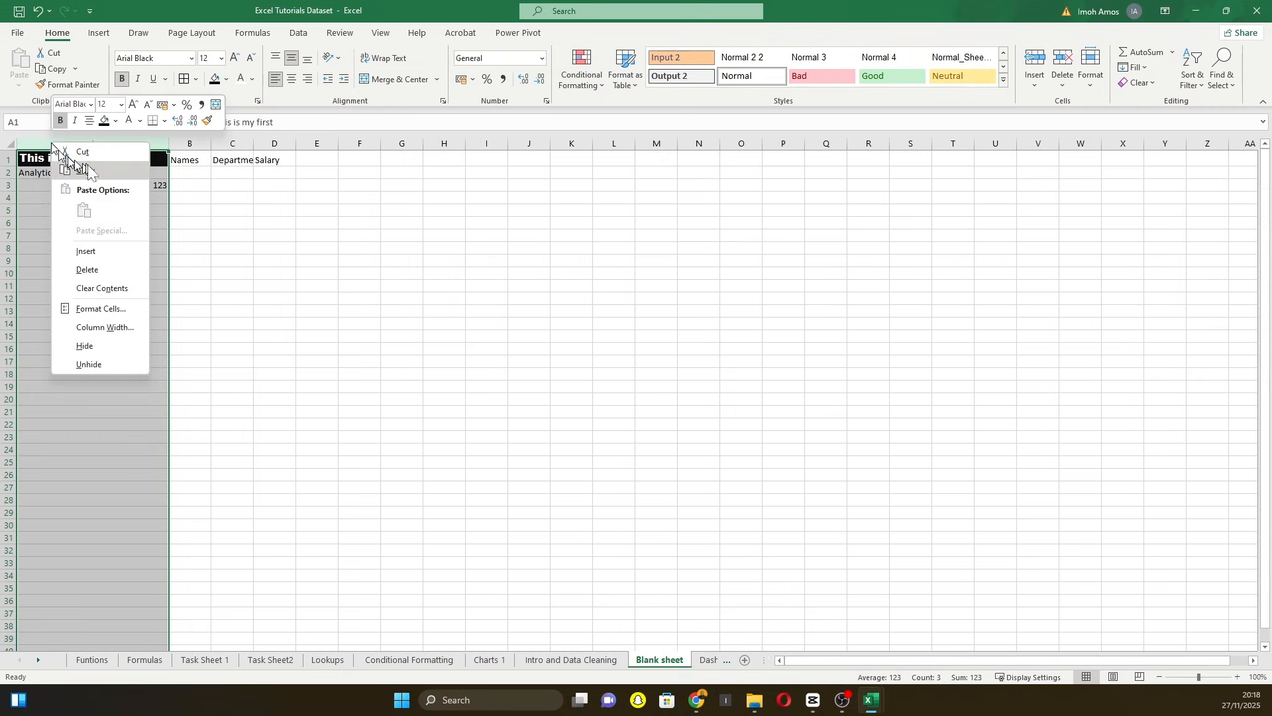
{"action": "left_click", "coordinate": [93, 268]}
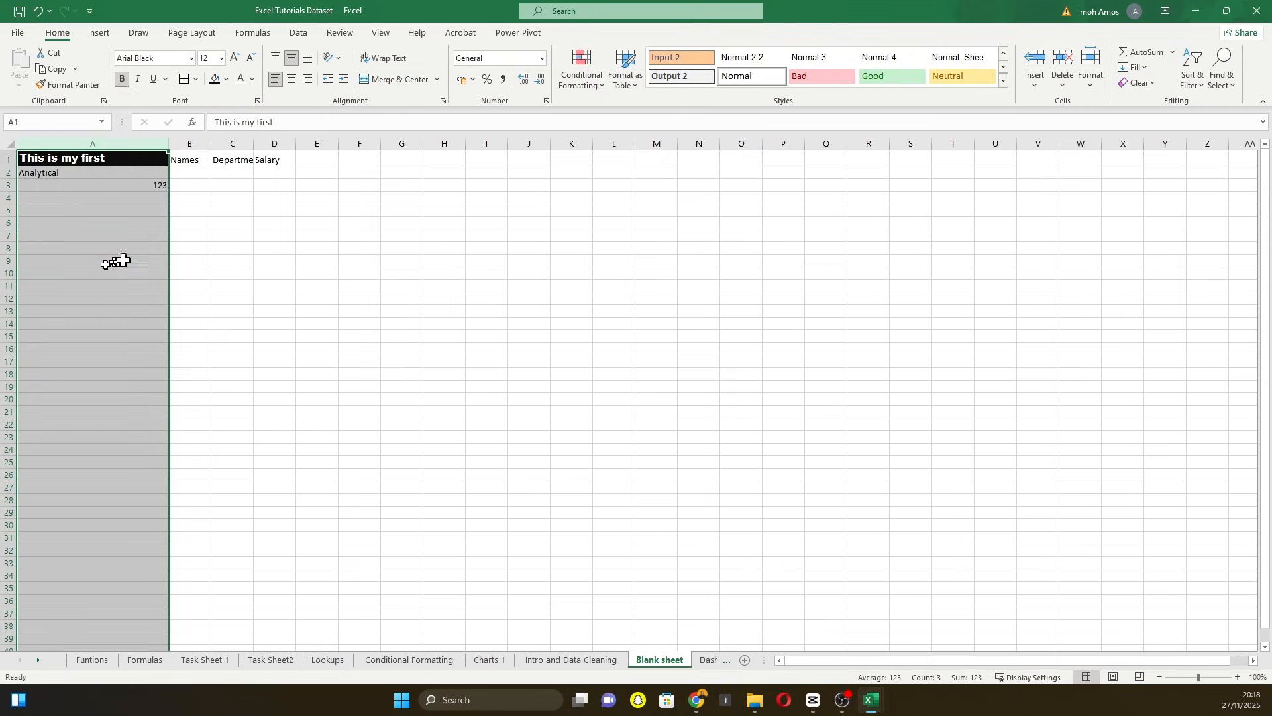
{"action": "left_click", "coordinate": [244, 269]}
- Add the header "Age" in cell D1, next to the Salary header
{"action": "left_click", "coordinate": [33, 157]}
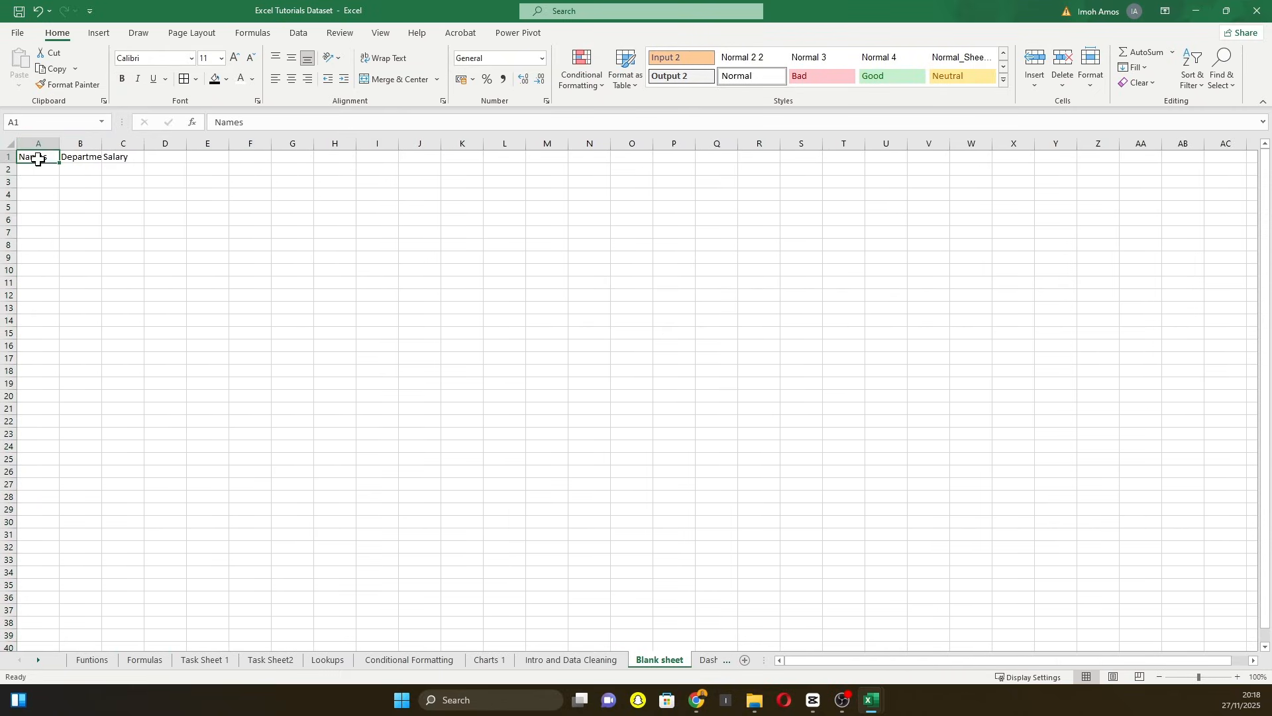
{"action": "left_click", "coordinate": [74, 157]}
{"action": "left_click", "coordinate": [127, 157]}
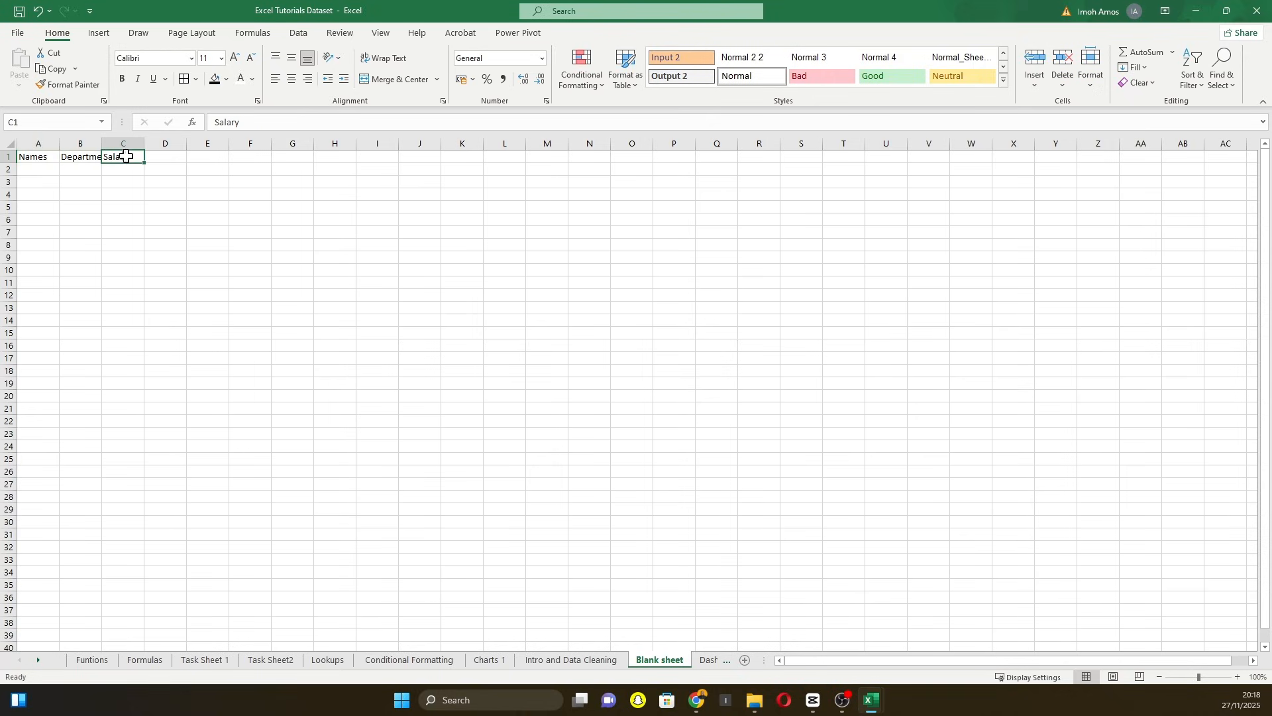
{"action": "left_click", "coordinate": [162, 155]}
{"action": "type", "text": "Age"}
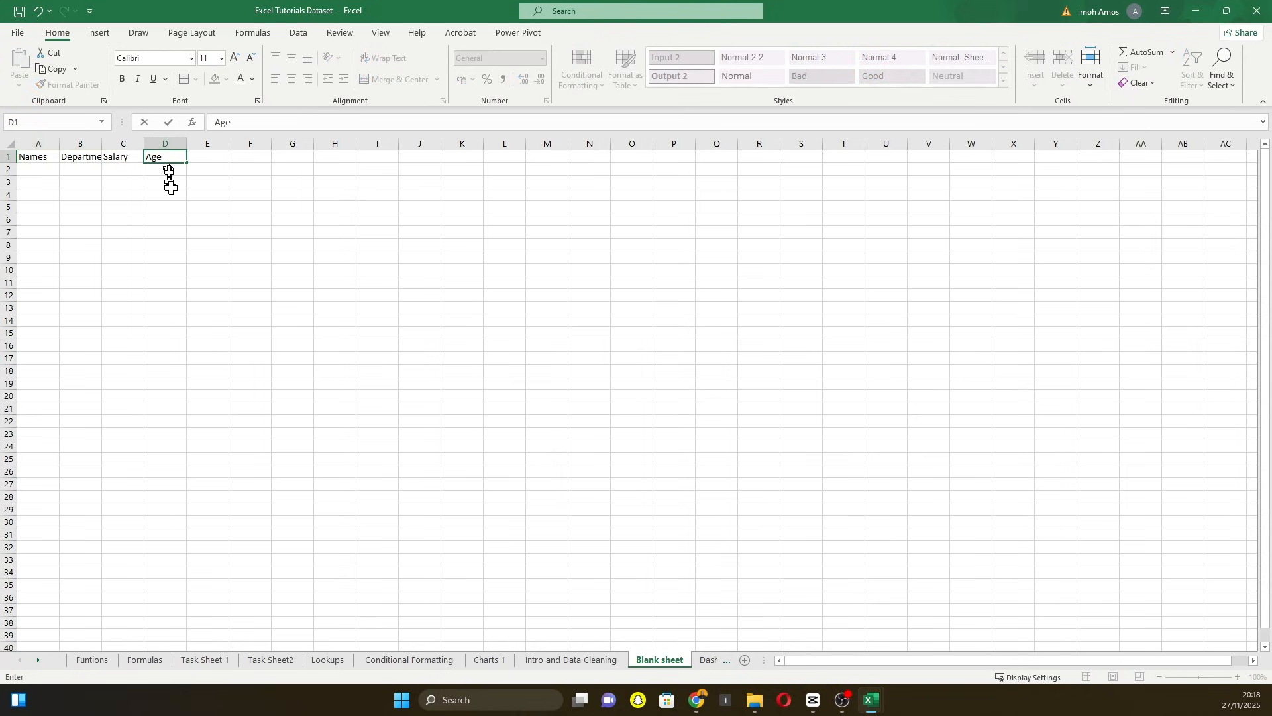
{"action": "key", "text": "Return"}
- Fill in the first record in row 2 with a person's first name, department Product, salary 3000 and age 45
{"action": "left_click", "coordinate": [27, 170]}
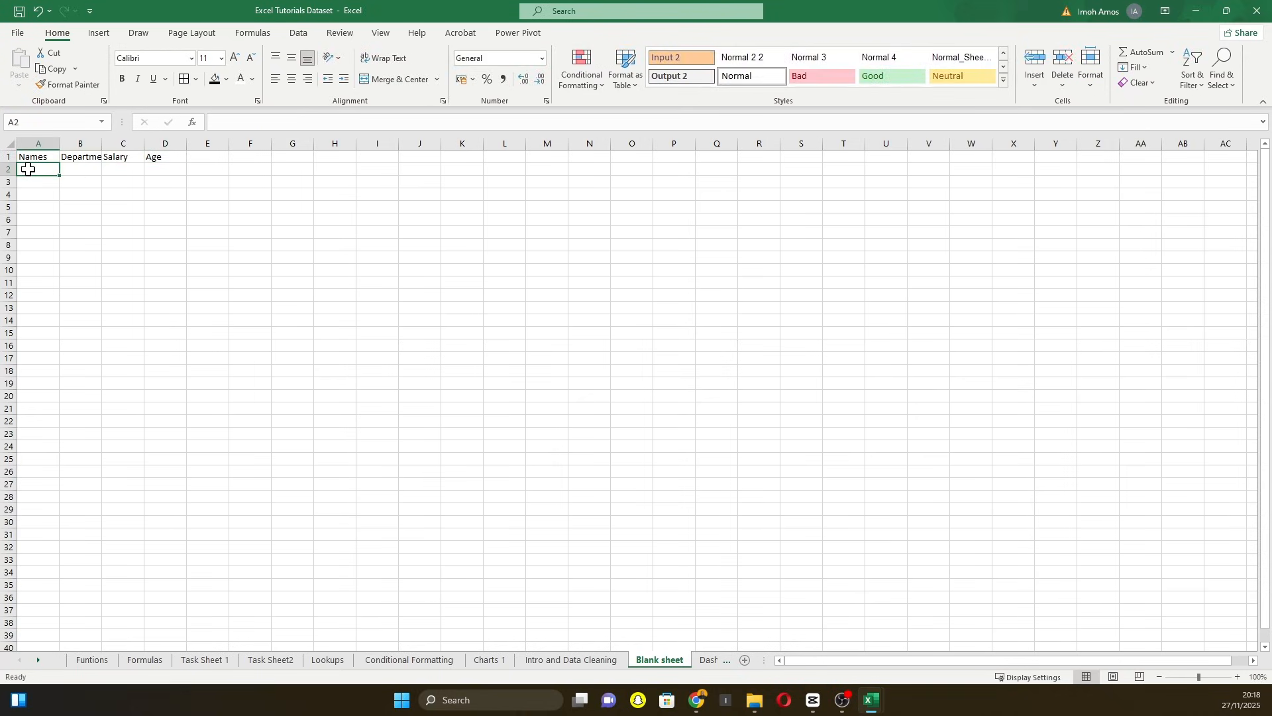
{"action": "type", "text": "John"}
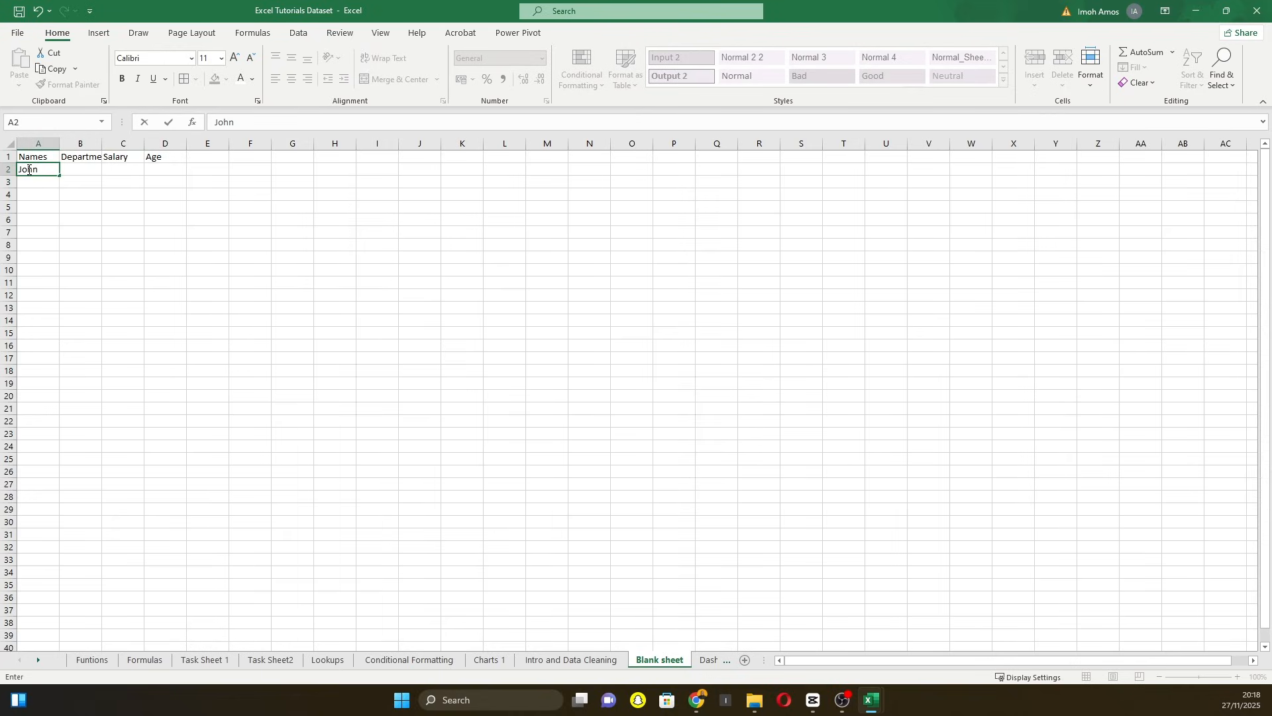
{"action": "key", "text": "Tab"}
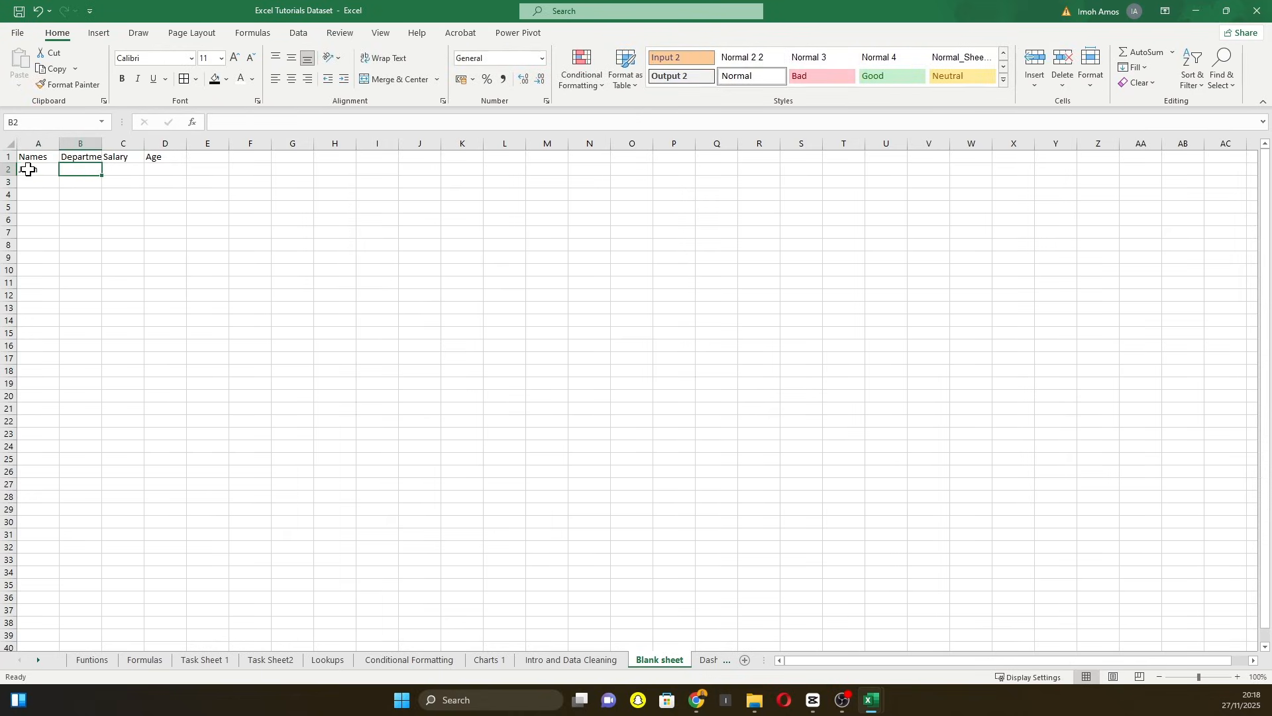
{"action": "type", "text": "Product"}
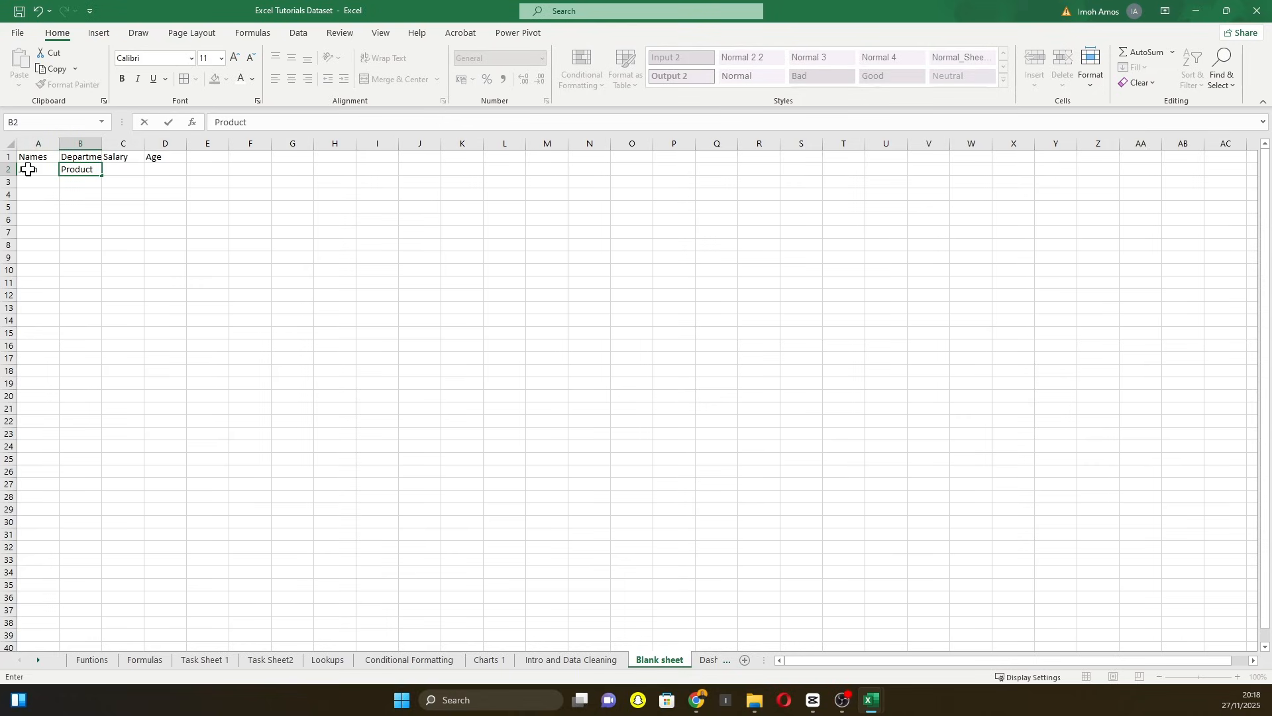
{"action": "key", "text": "Tab"}
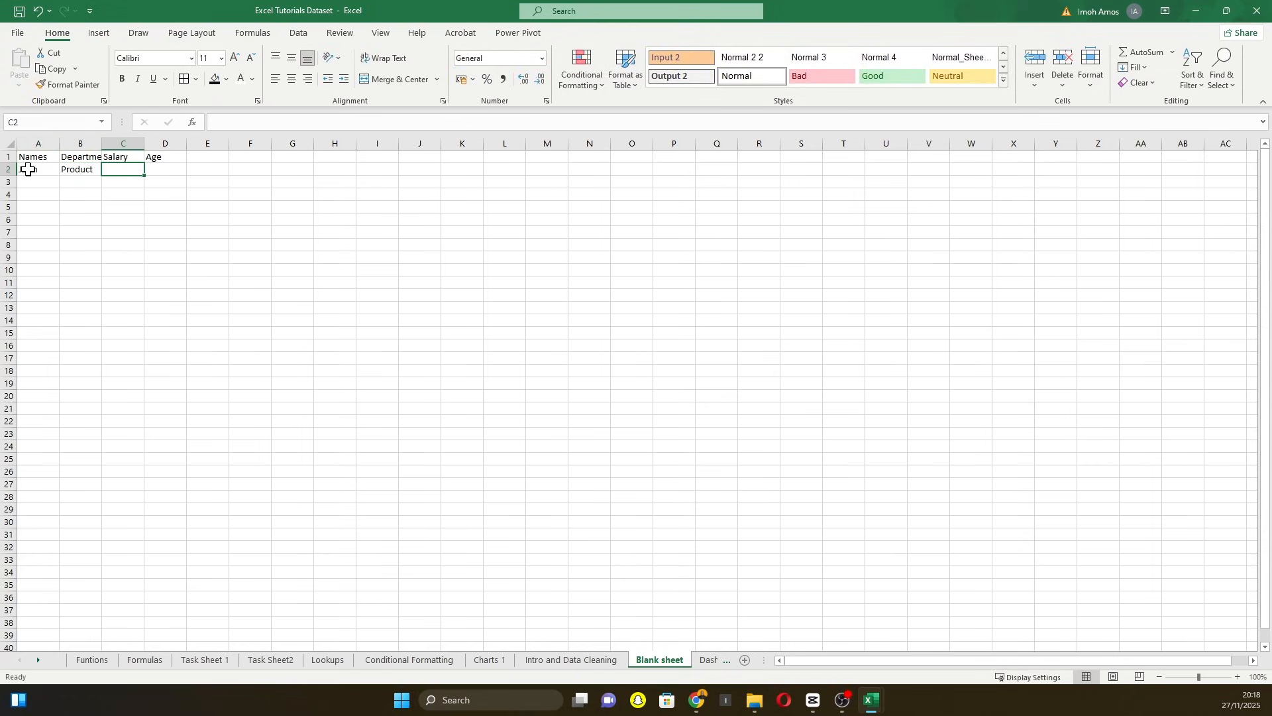
{"action": "type", "text": "3000"}
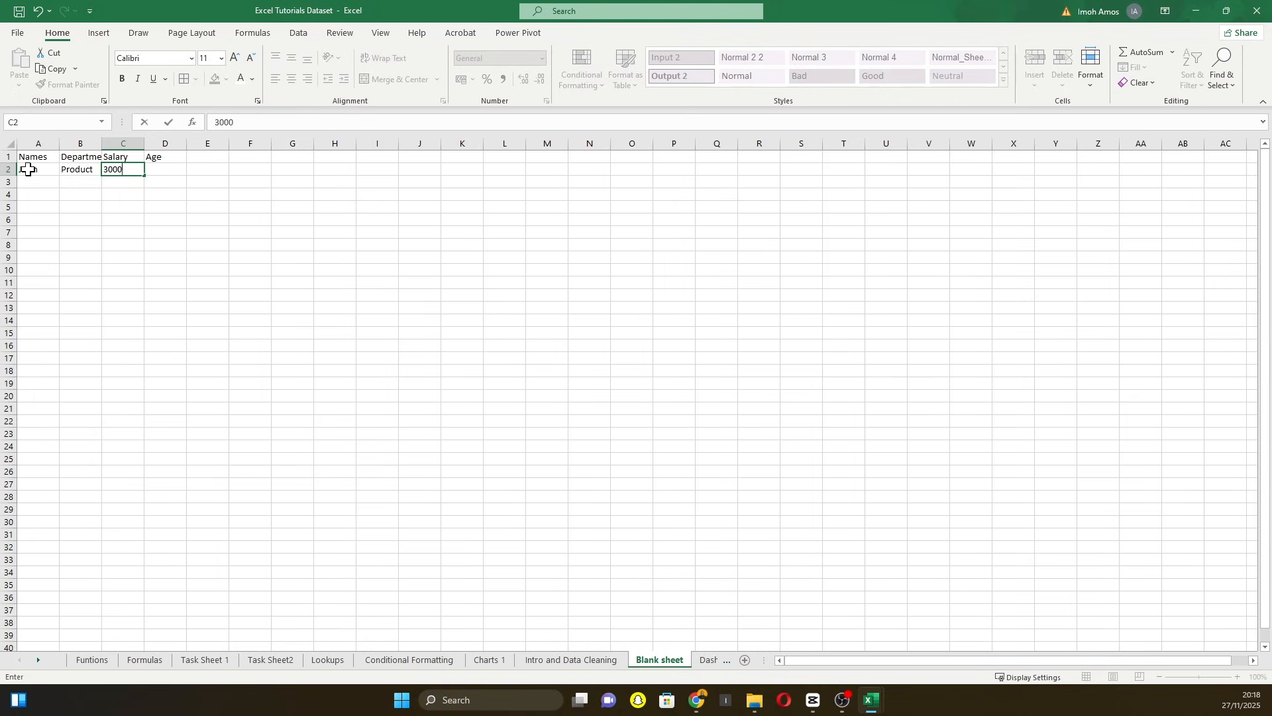
{"action": "key", "text": "Tab"}
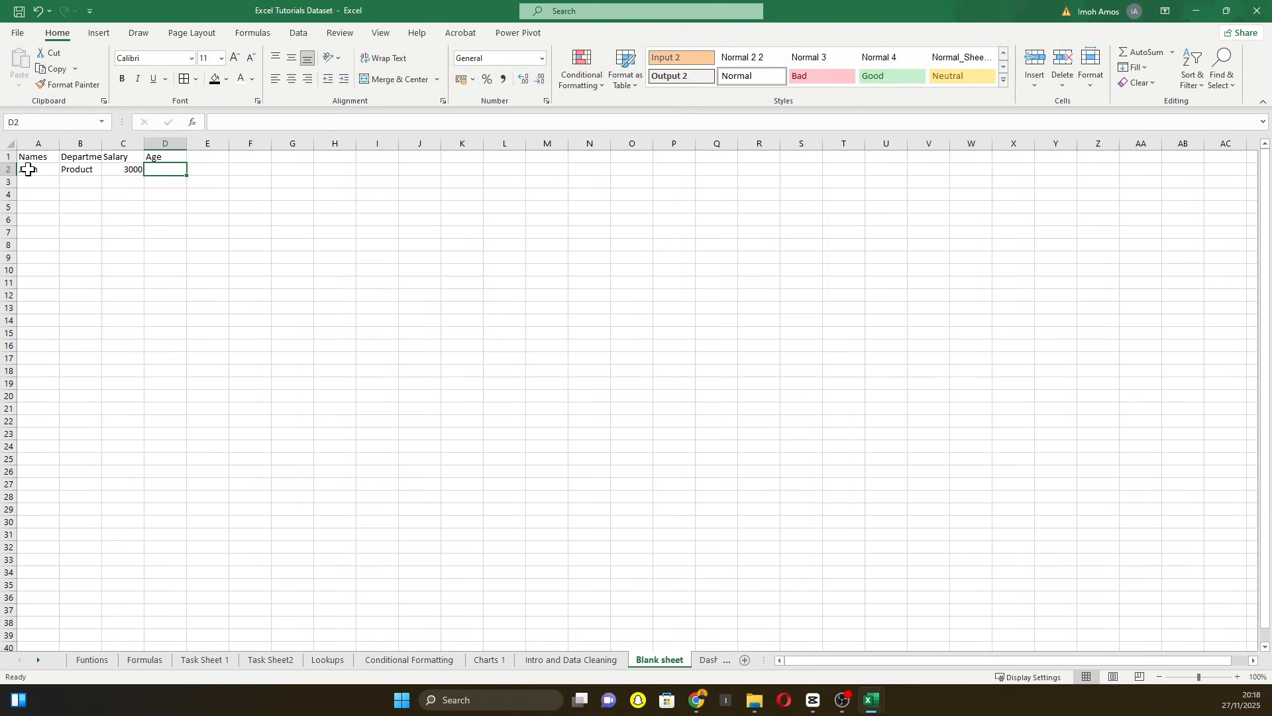
{"action": "type", "text": "45"}
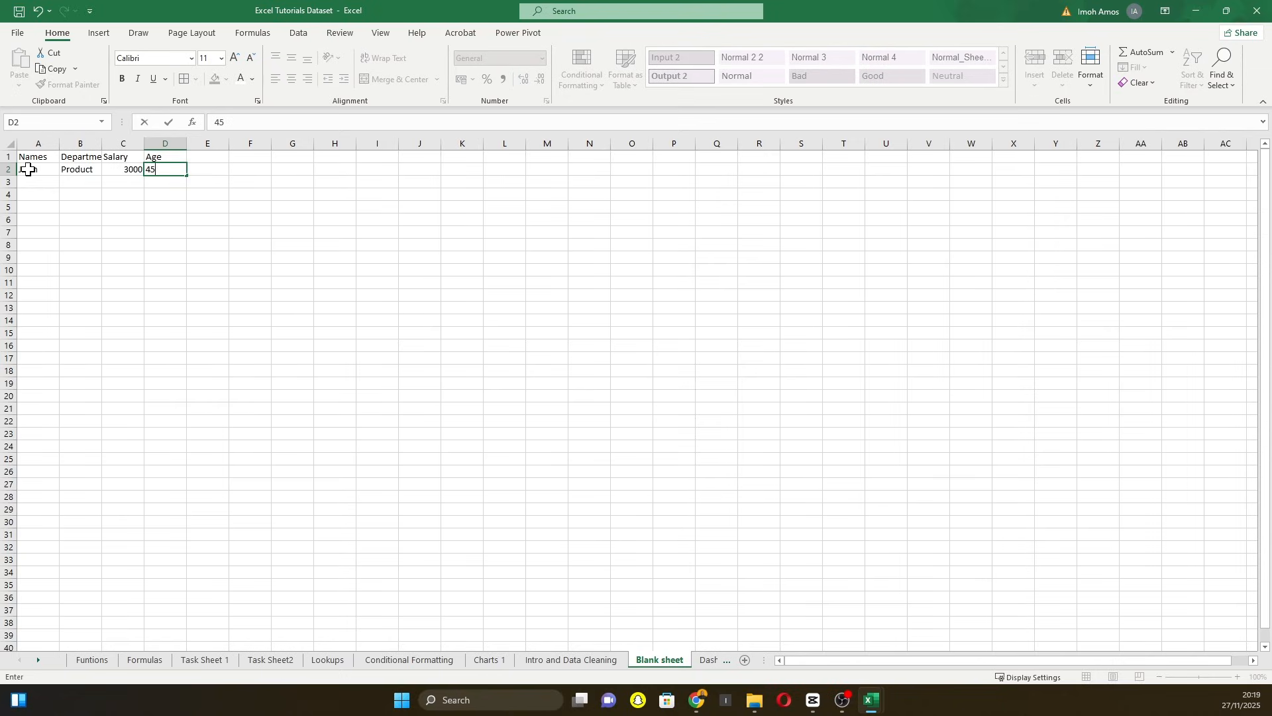
- Fill in the second record in row 3 with a person's first name, department Design, salary 2500 and age 28
{"action": "key", "text": "Return"}
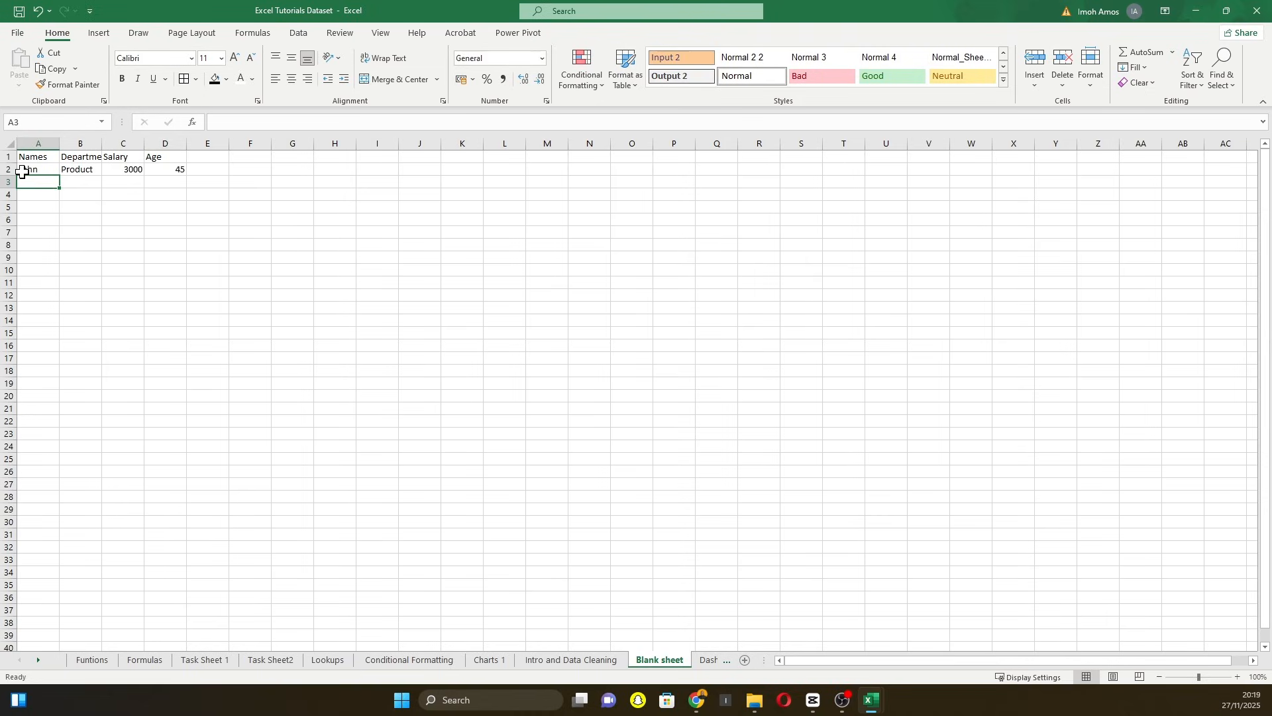
{"action": "type", "text": "Mary"}
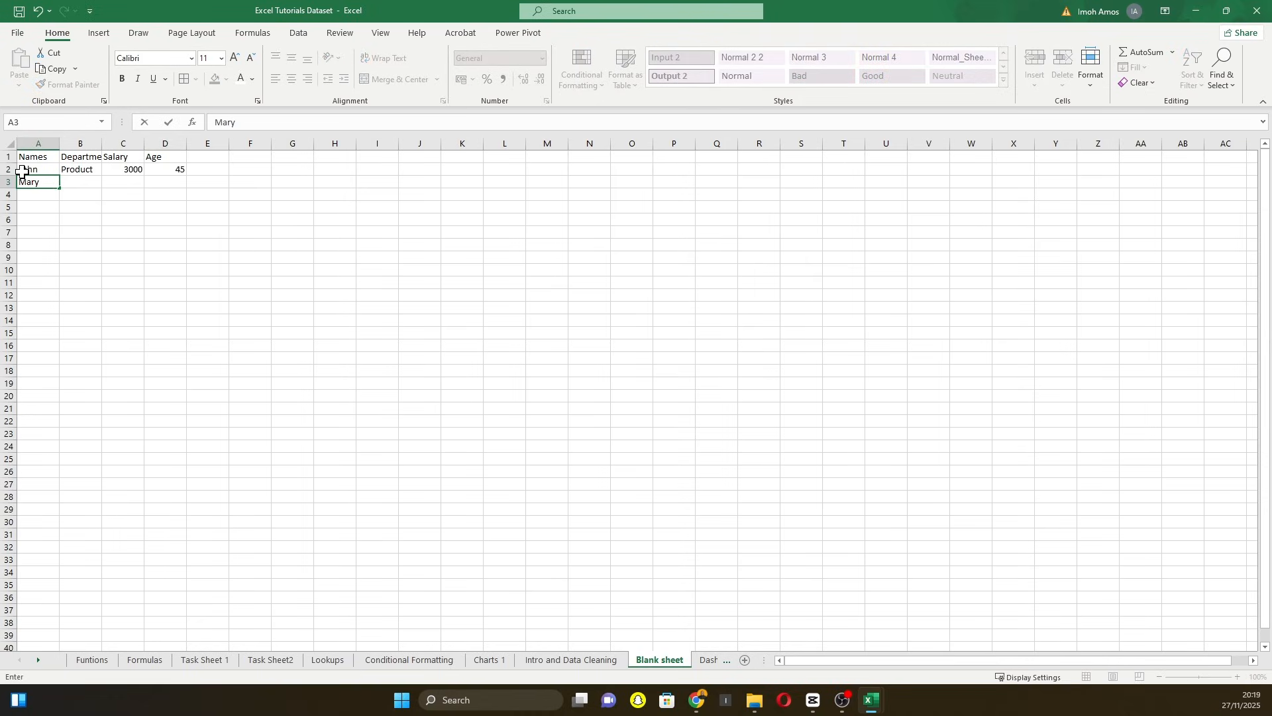
{"action": "key", "text": "Tab"}
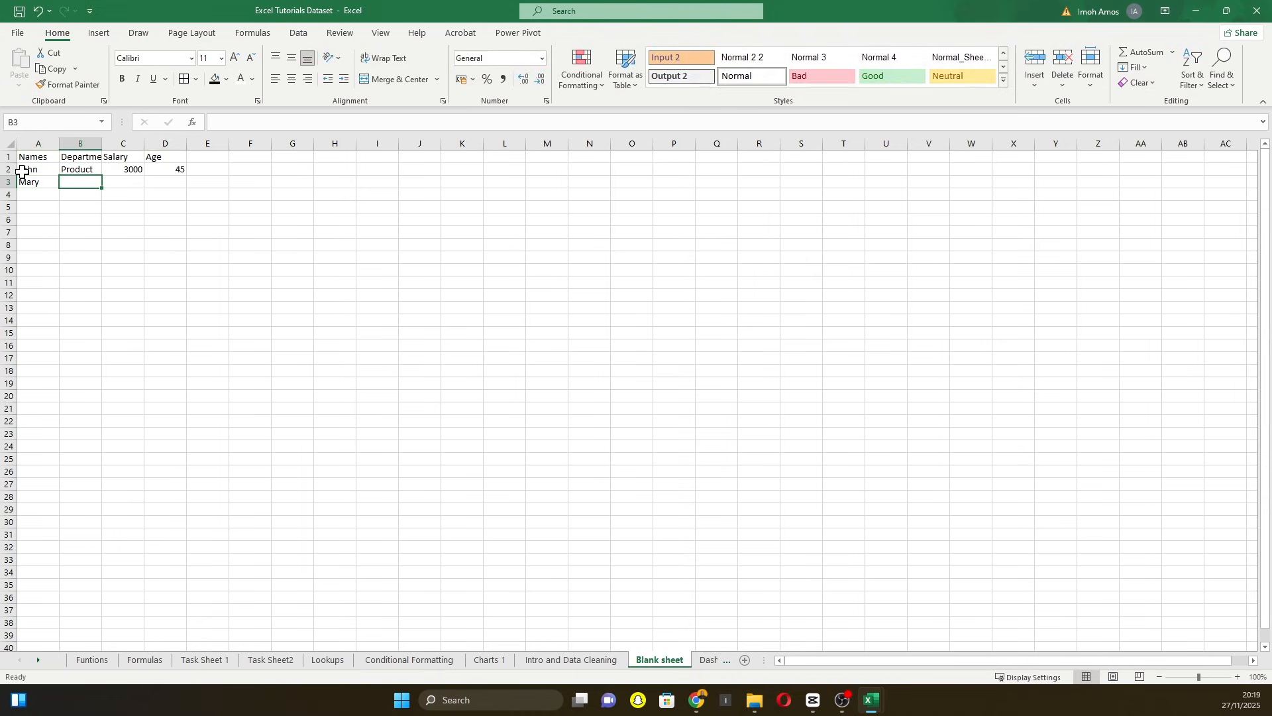
{"action": "type", "text": "Design"}
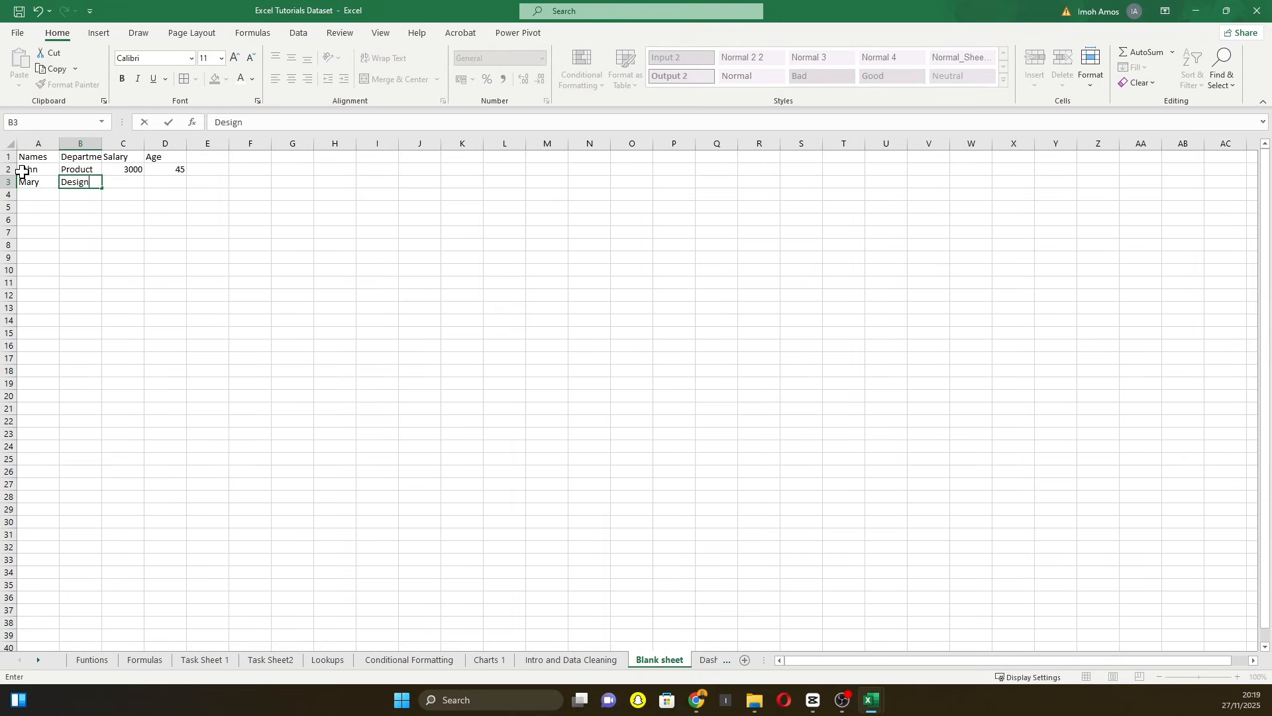
{"action": "key", "text": "Tab"}
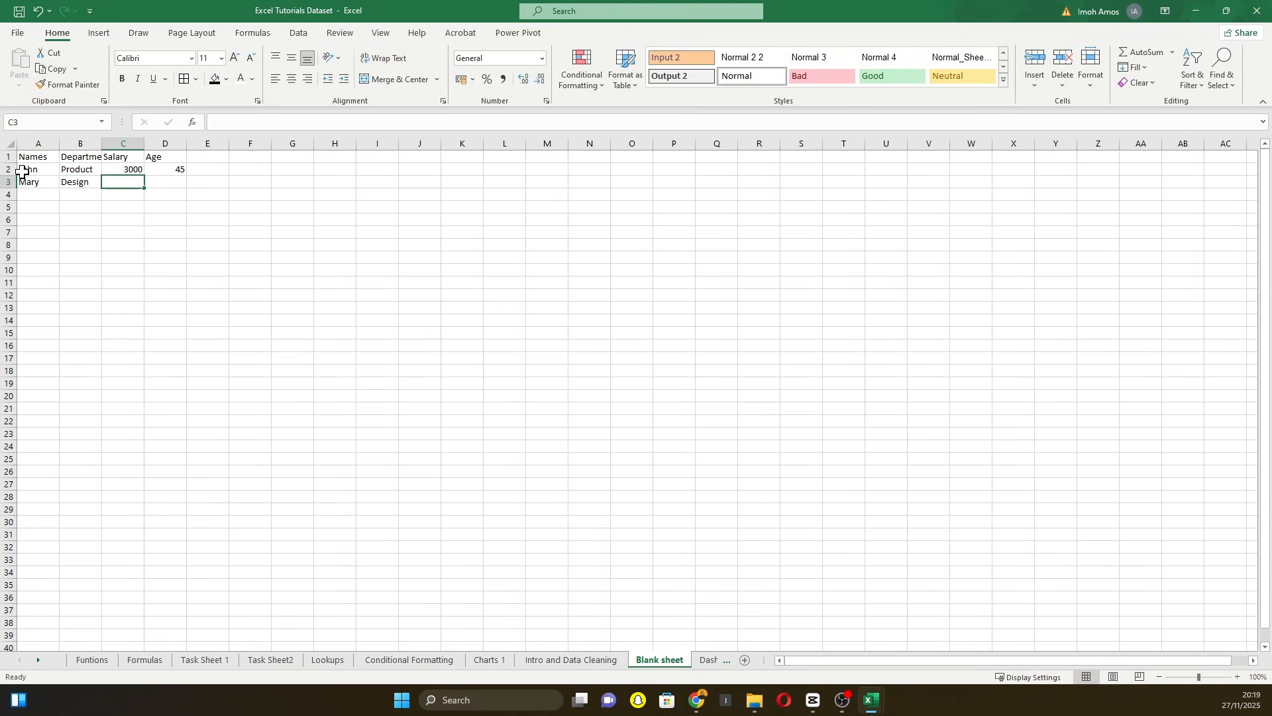
{"action": "type", "text": "2500"}
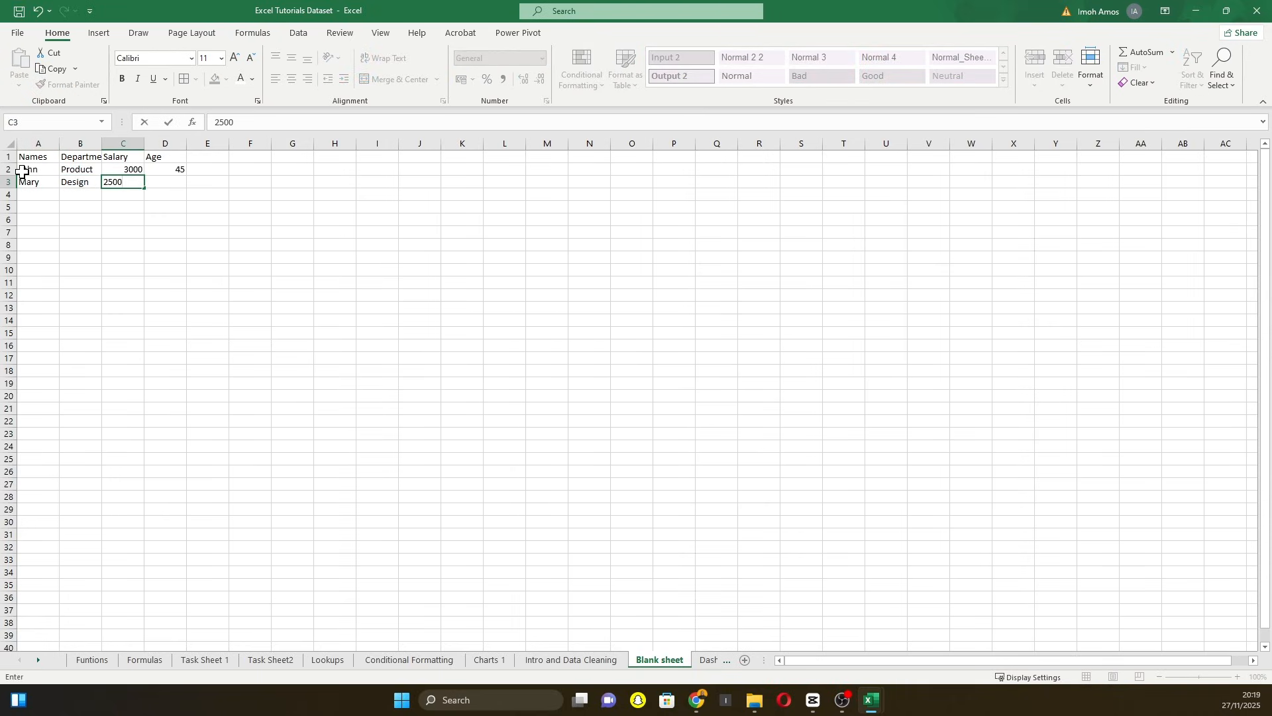
{"action": "key", "text": "Tab"}
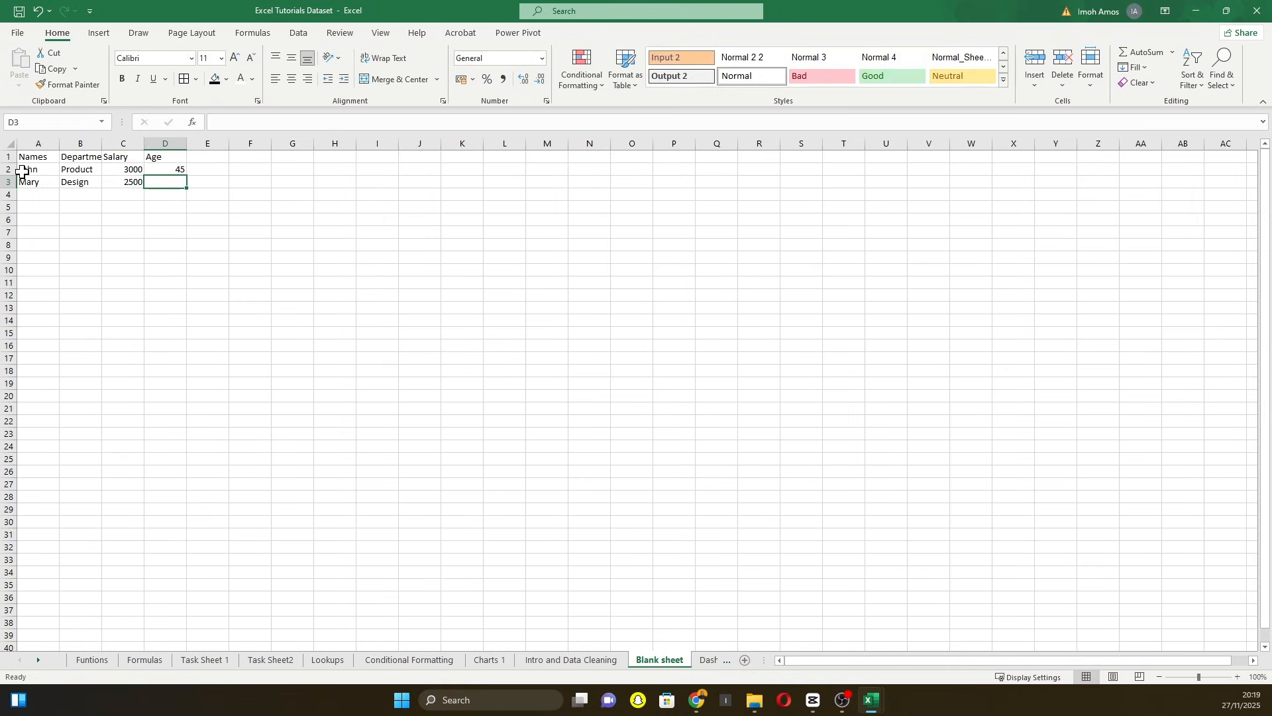
{"action": "type", "text": "28"}
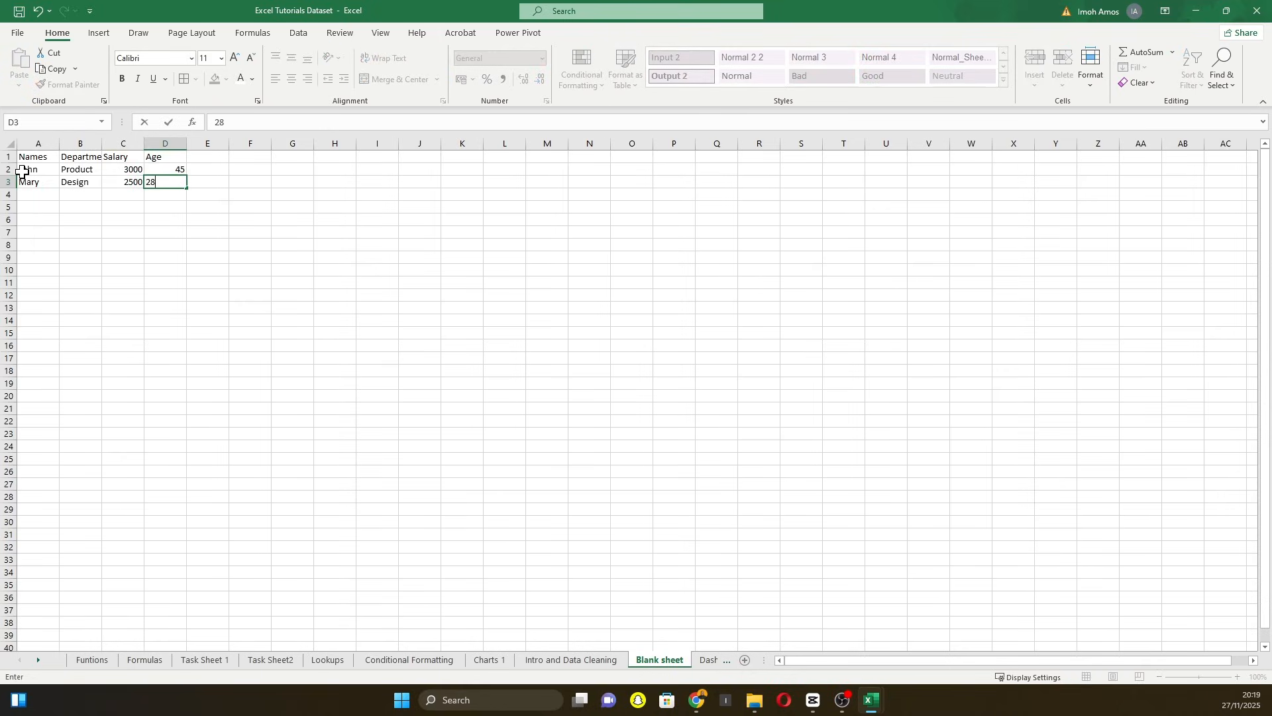
{"action": "key", "text": "Return"}
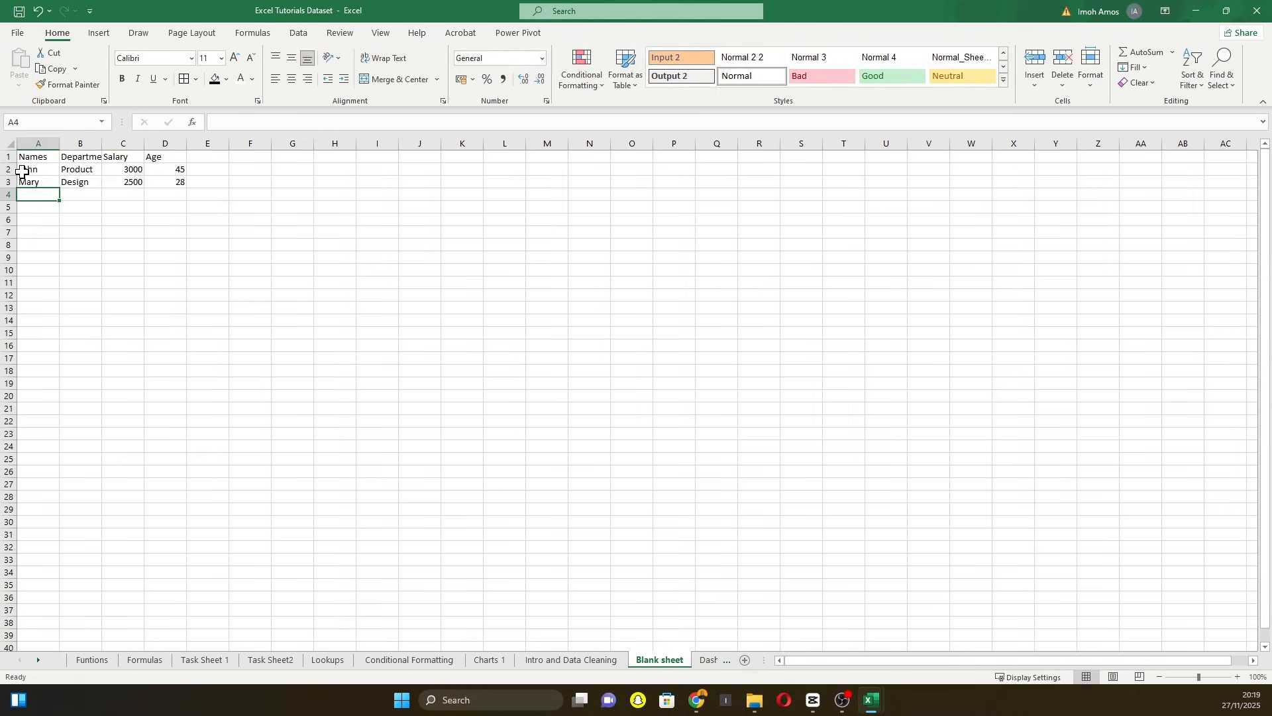
{"action": "left_click", "coordinate": [247, 270]}
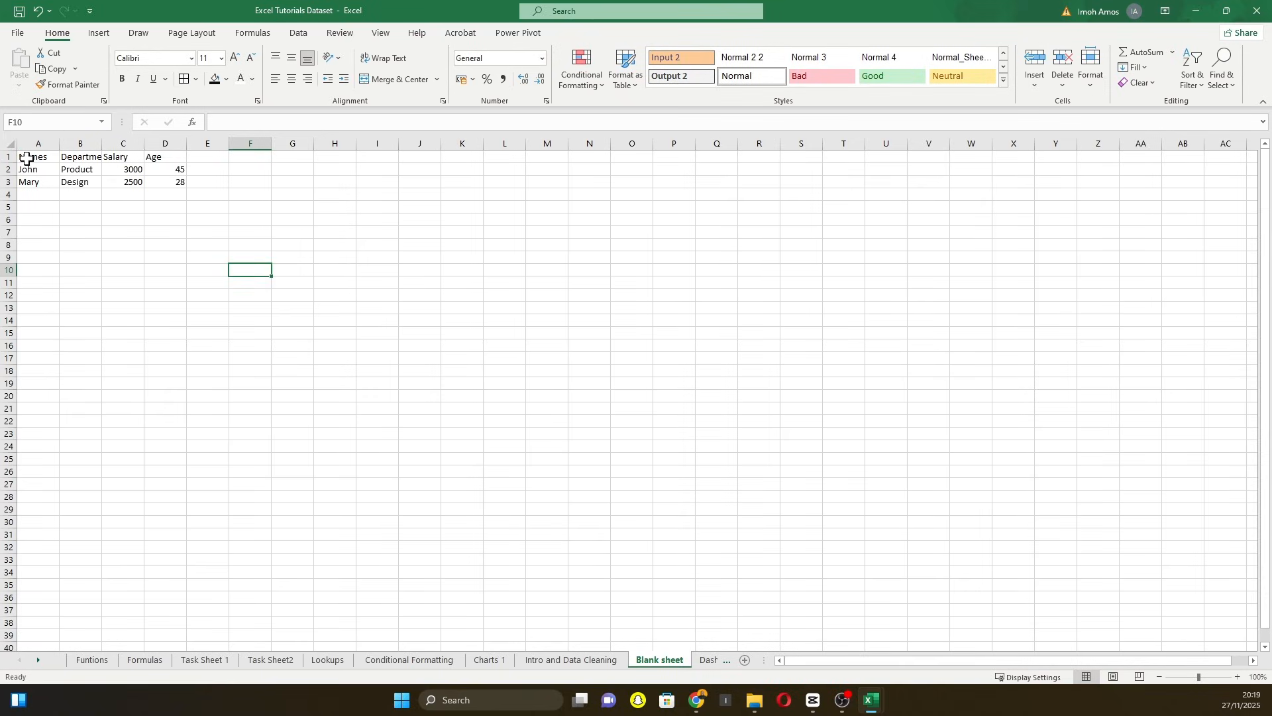
- Format the header row A1:D1 with bold white text on a black fill
{"action": "left_click_drag", "start_coordinate": [24, 156], "coordinate": [176, 157]}
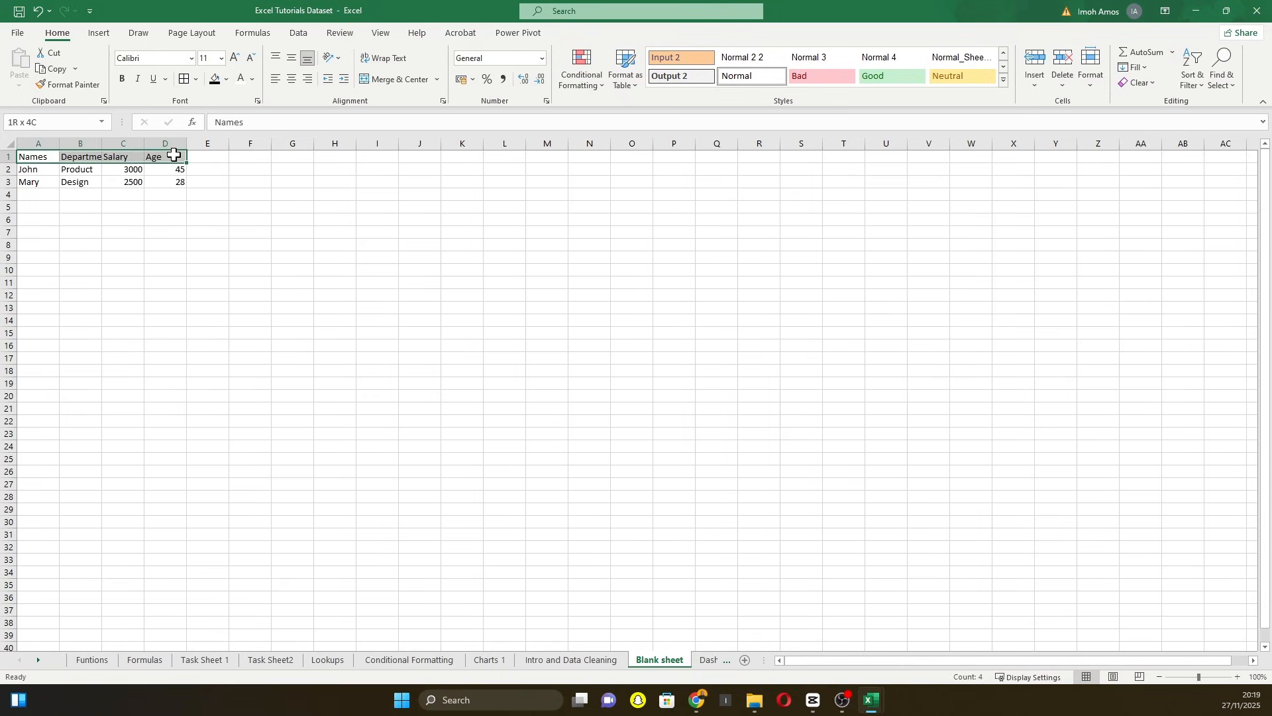
{"action": "left_click", "coordinate": [122, 79]}
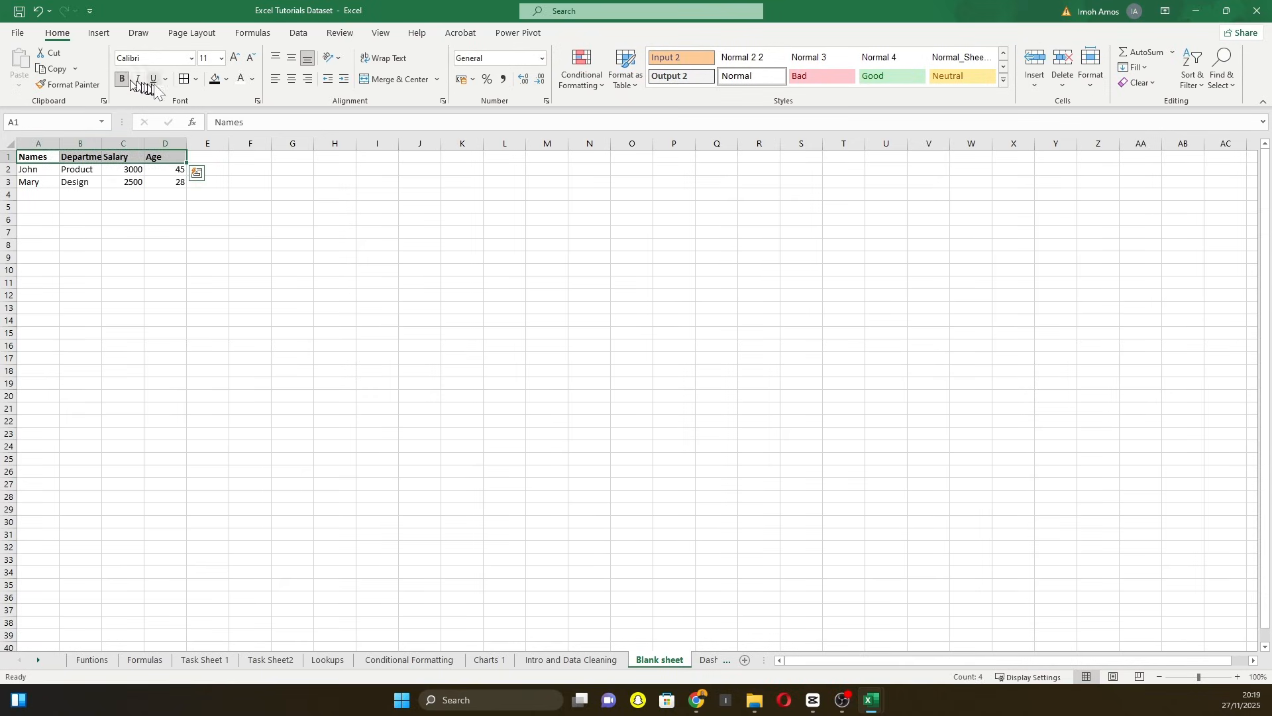
{"action": "left_click", "coordinate": [214, 78]}
{"action": "left_click", "coordinate": [242, 80]}
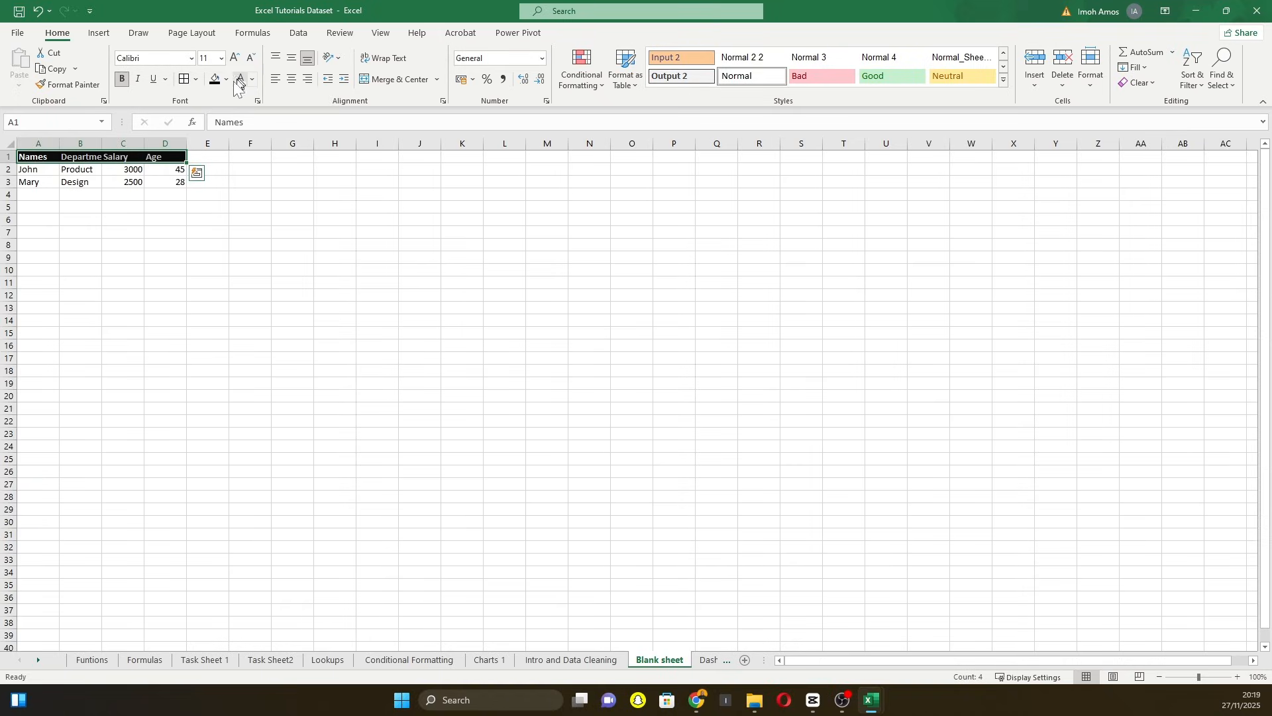
{"action": "left_click", "coordinate": [72, 220]}
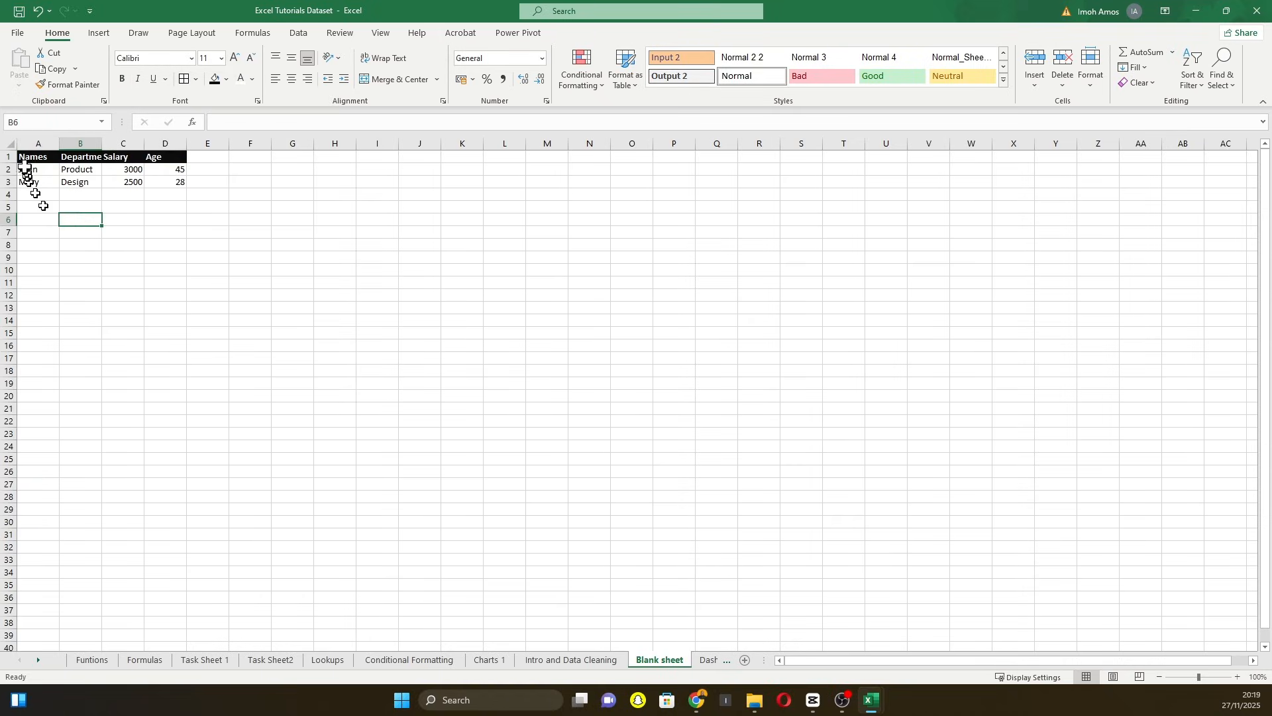
- Apply all borders to the whole table in A1:D3
{"action": "left_click_drag", "start_coordinate": [30, 157], "coordinate": [172, 174]}
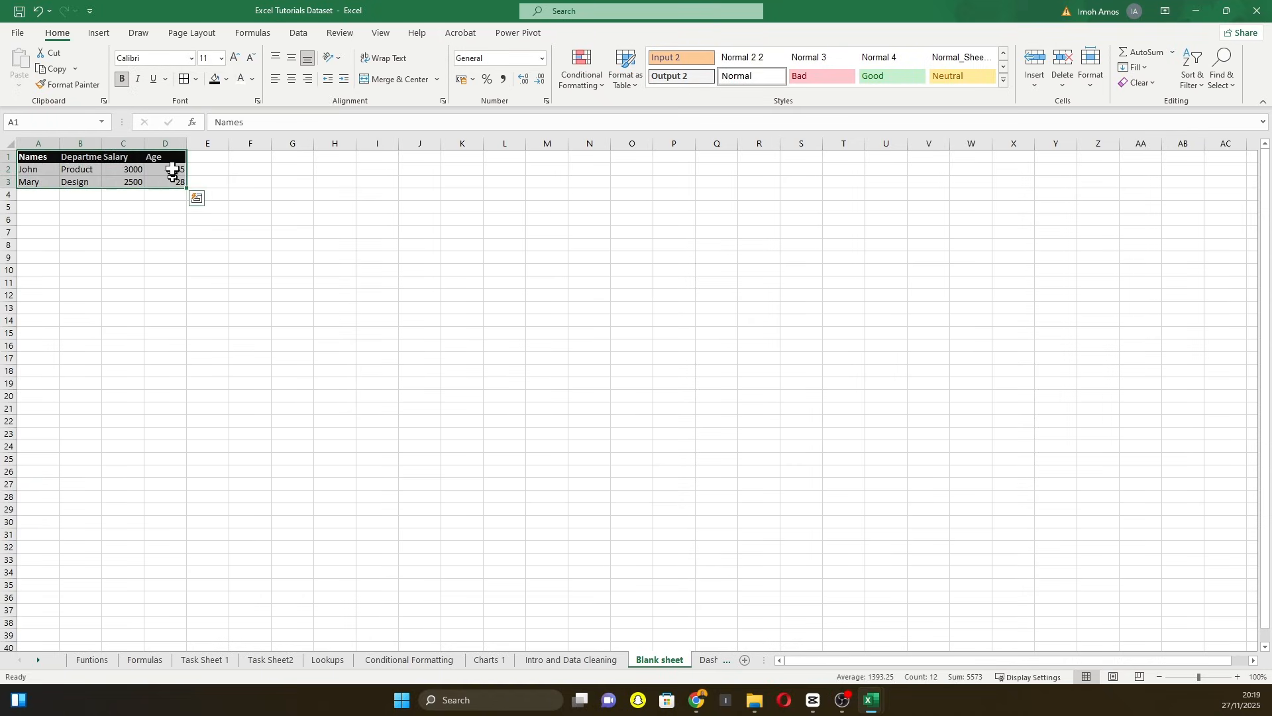
{"action": "left_click", "coordinate": [195, 80]}
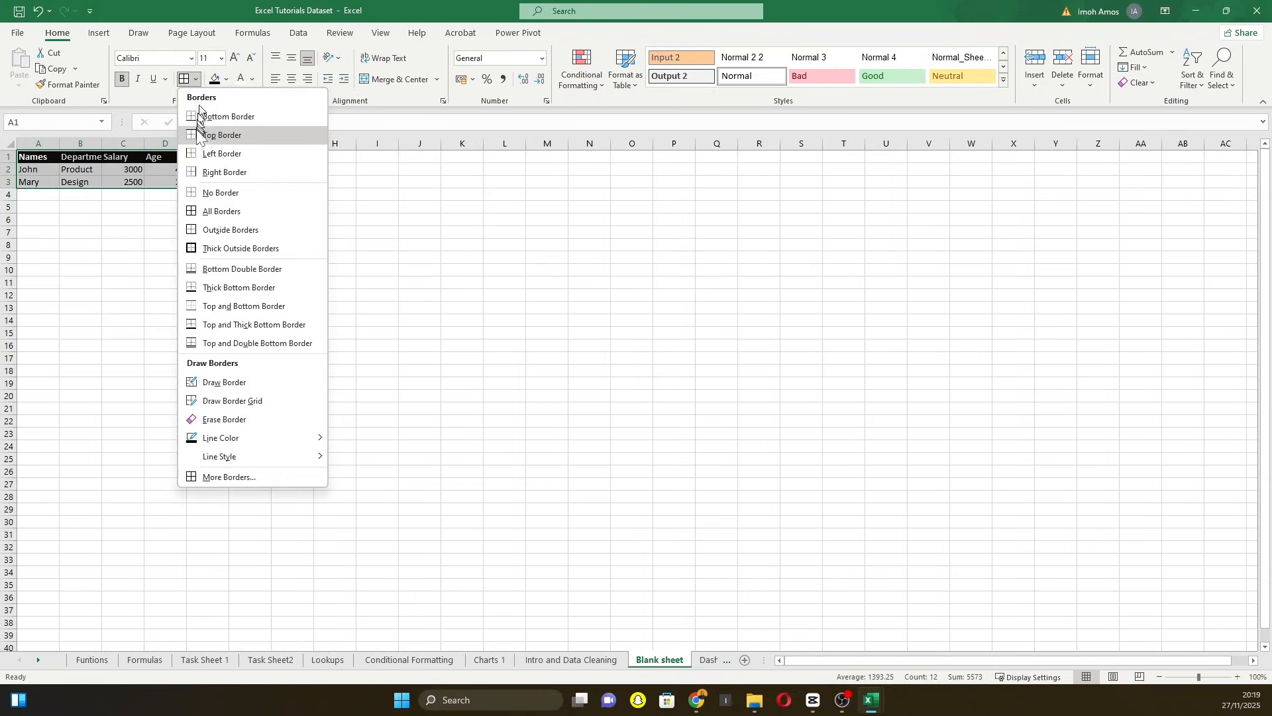
{"action": "left_click", "coordinate": [202, 211]}
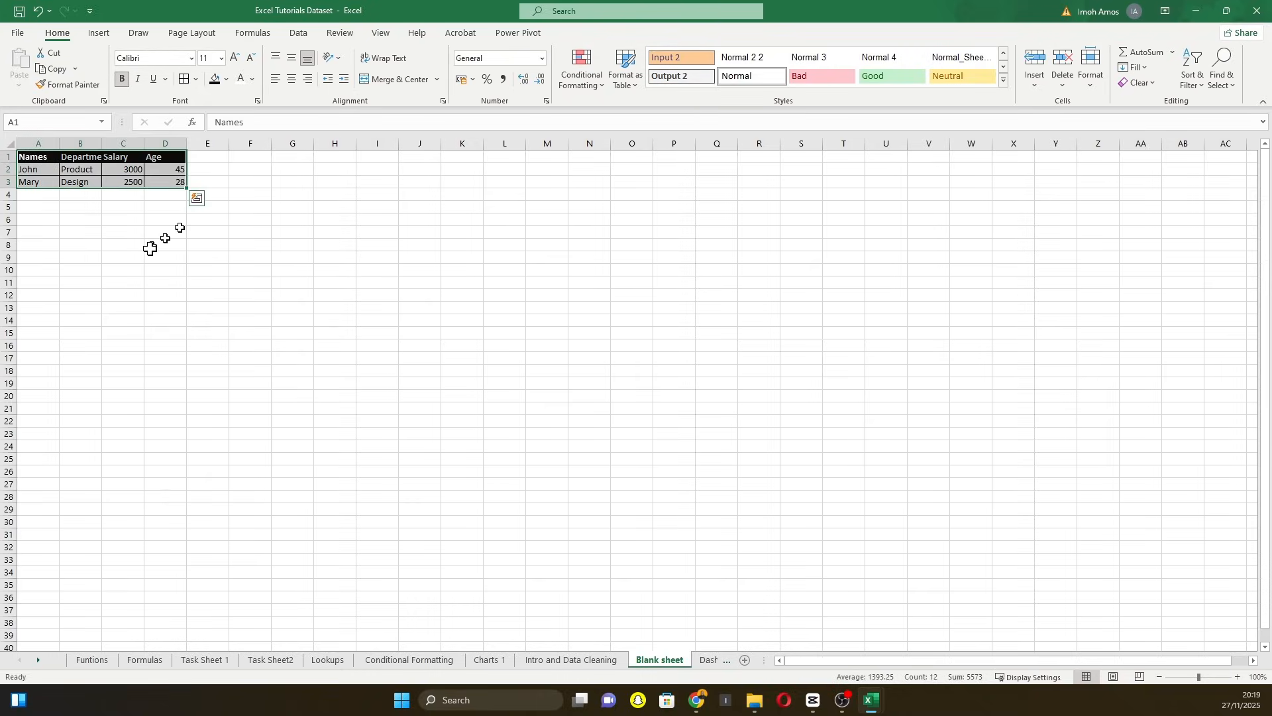
{"action": "left_click", "coordinate": [156, 245]}
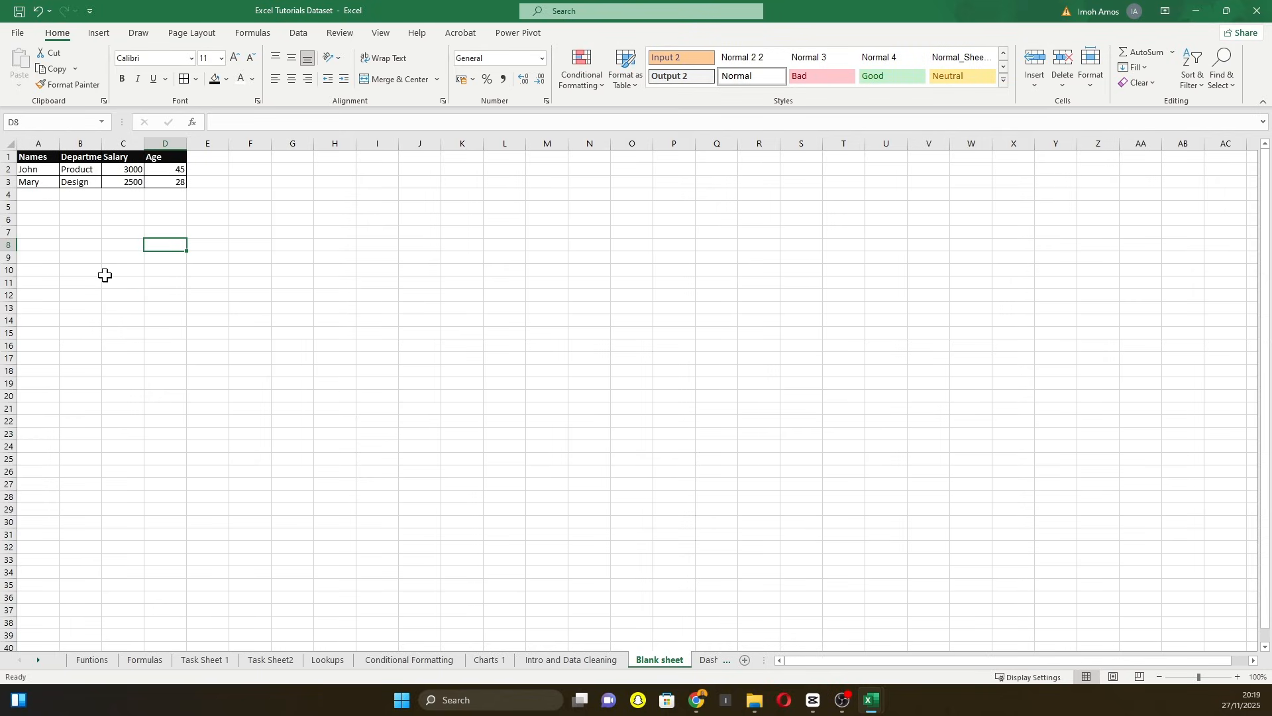
- On the Intro and Data Cleaning sheet, move the topic list from J1:K8 to below the sales data, starting at A23
{"action": "left_click", "coordinate": [568, 660]}
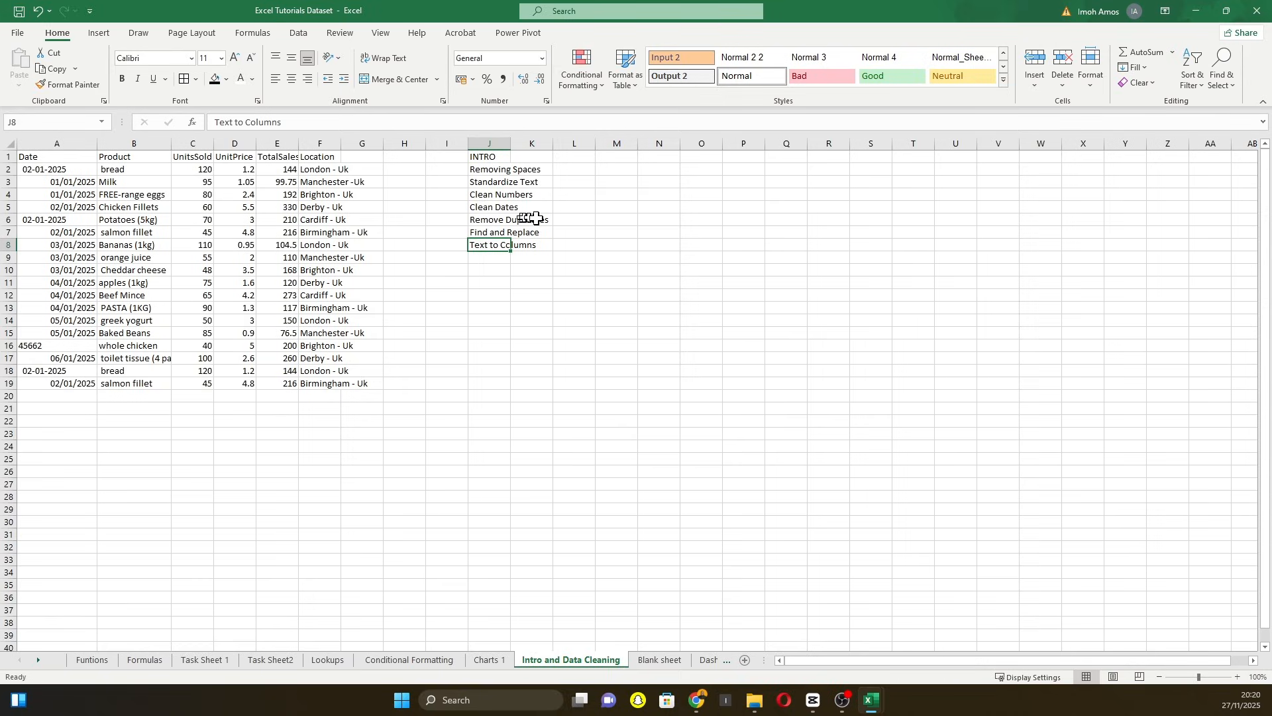
{"action": "left_click", "coordinate": [495, 234]}
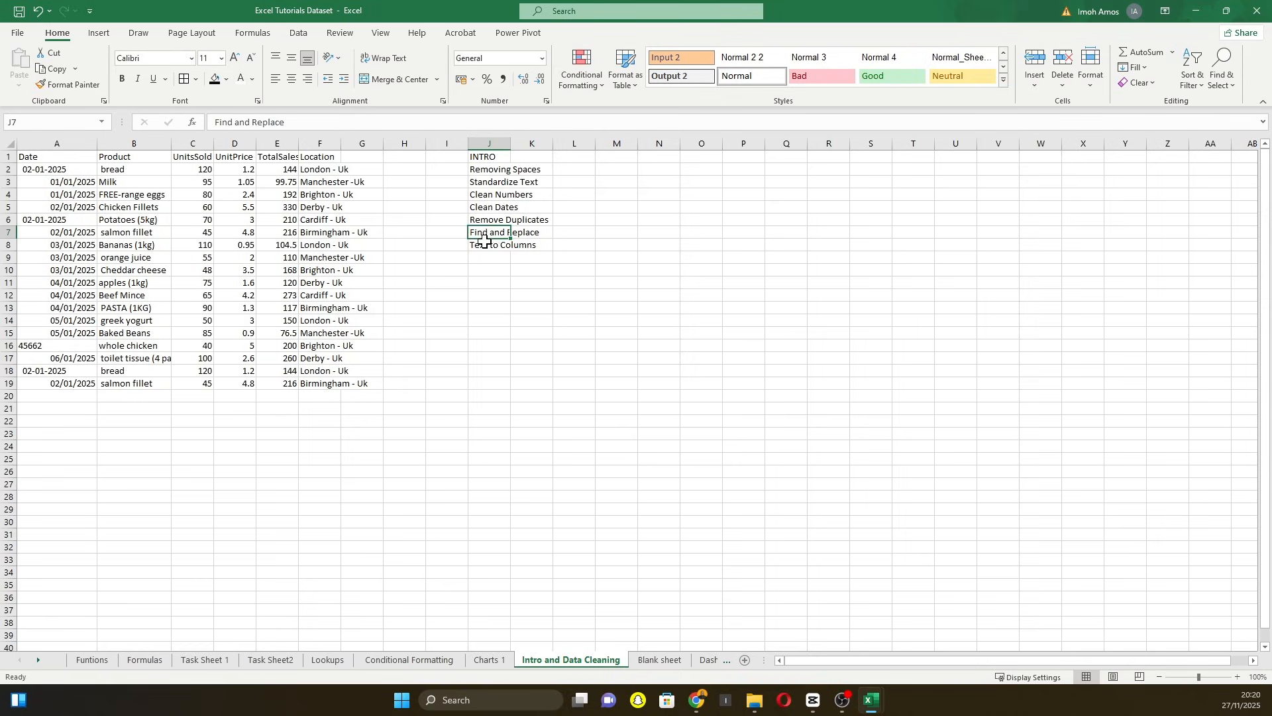
{"action": "left_click", "coordinate": [484, 244]}
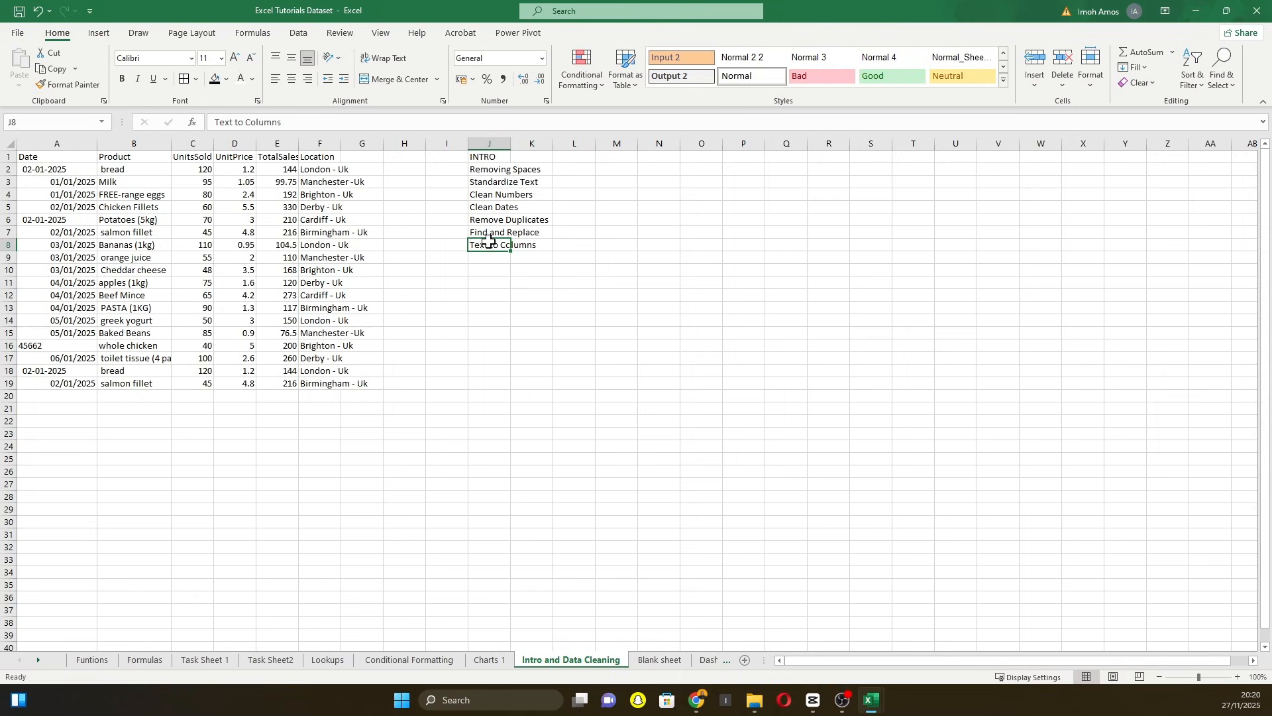
{"action": "left_click_drag", "start_coordinate": [508, 161], "coordinate": [526, 240]}
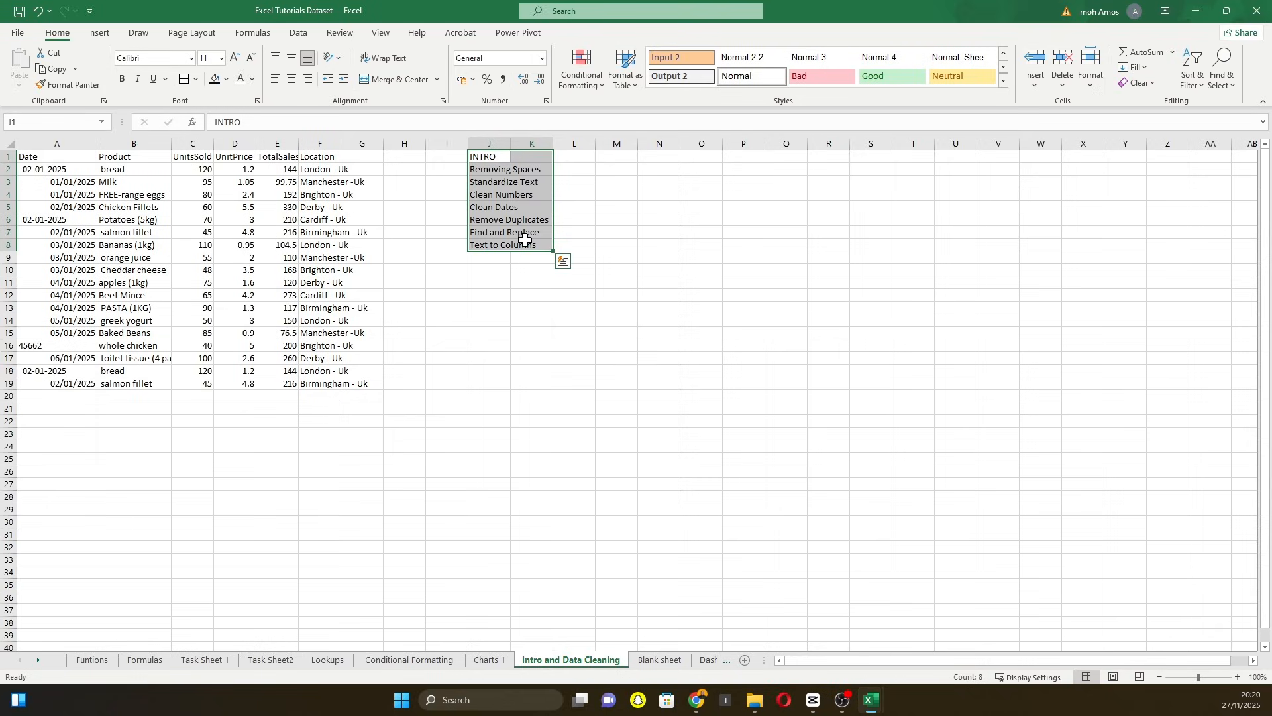
{"action": "key", "text": "ctrl+c"}
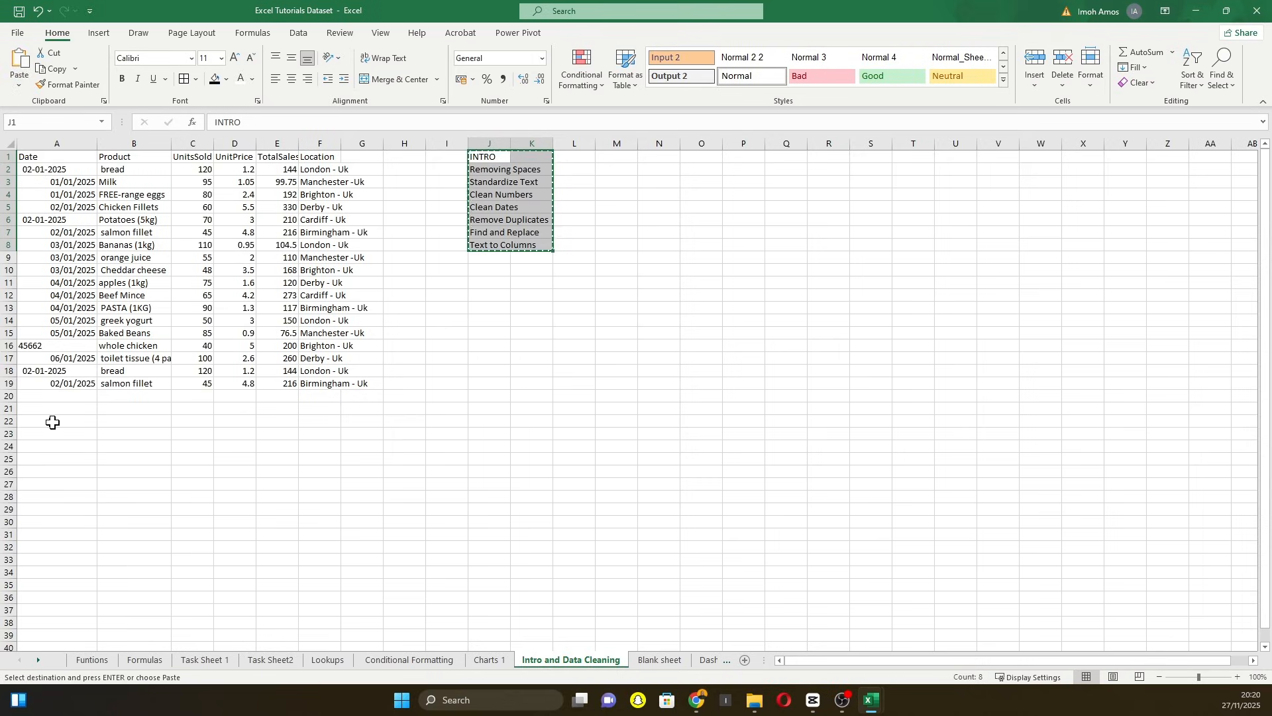
{"action": "left_click", "coordinate": [47, 434]}
{"action": "key", "text": "ctrl+v"}
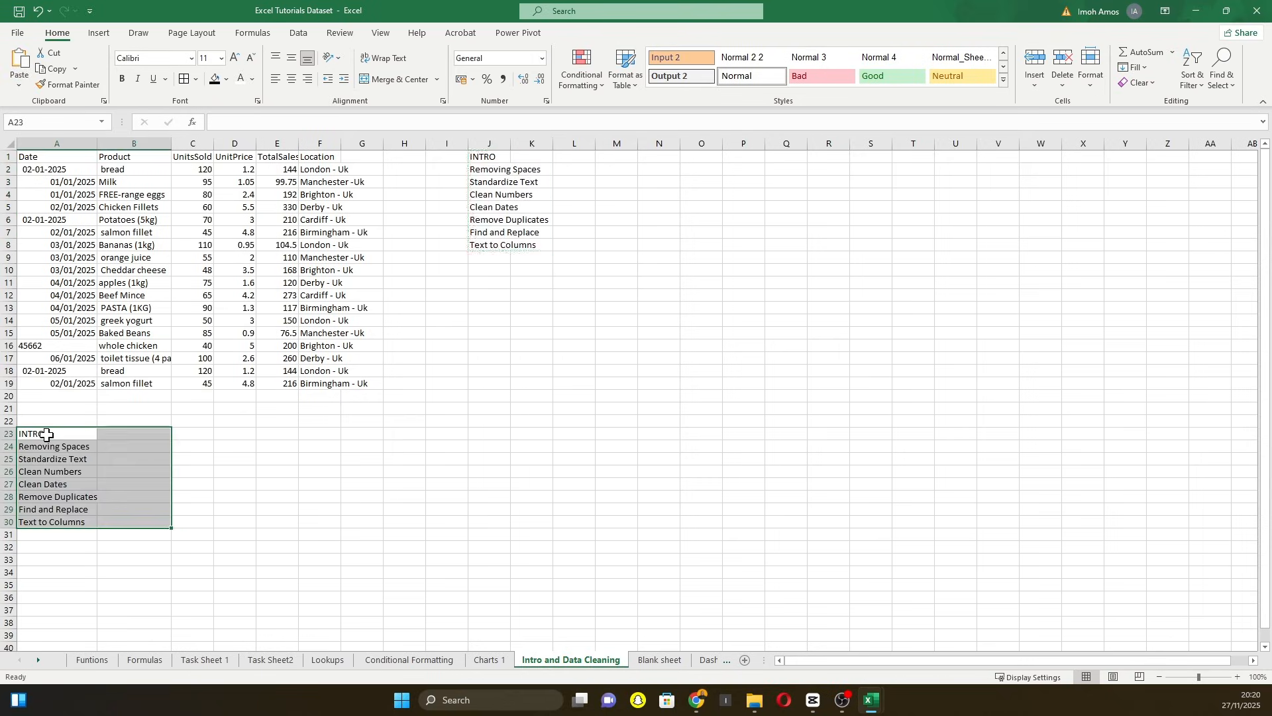
{"action": "left_click", "coordinate": [320, 521]}
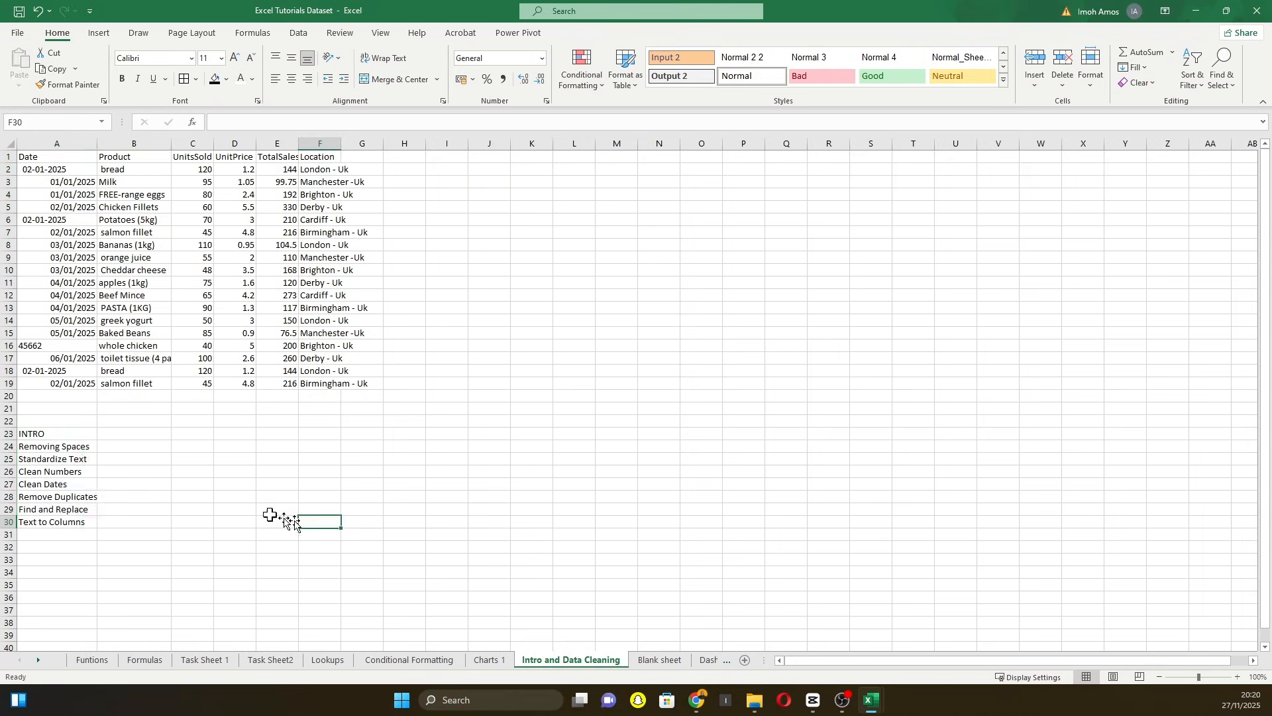
- Fill the INTRO cell A23 with light green
{"action": "left_click", "coordinate": [43, 439]}
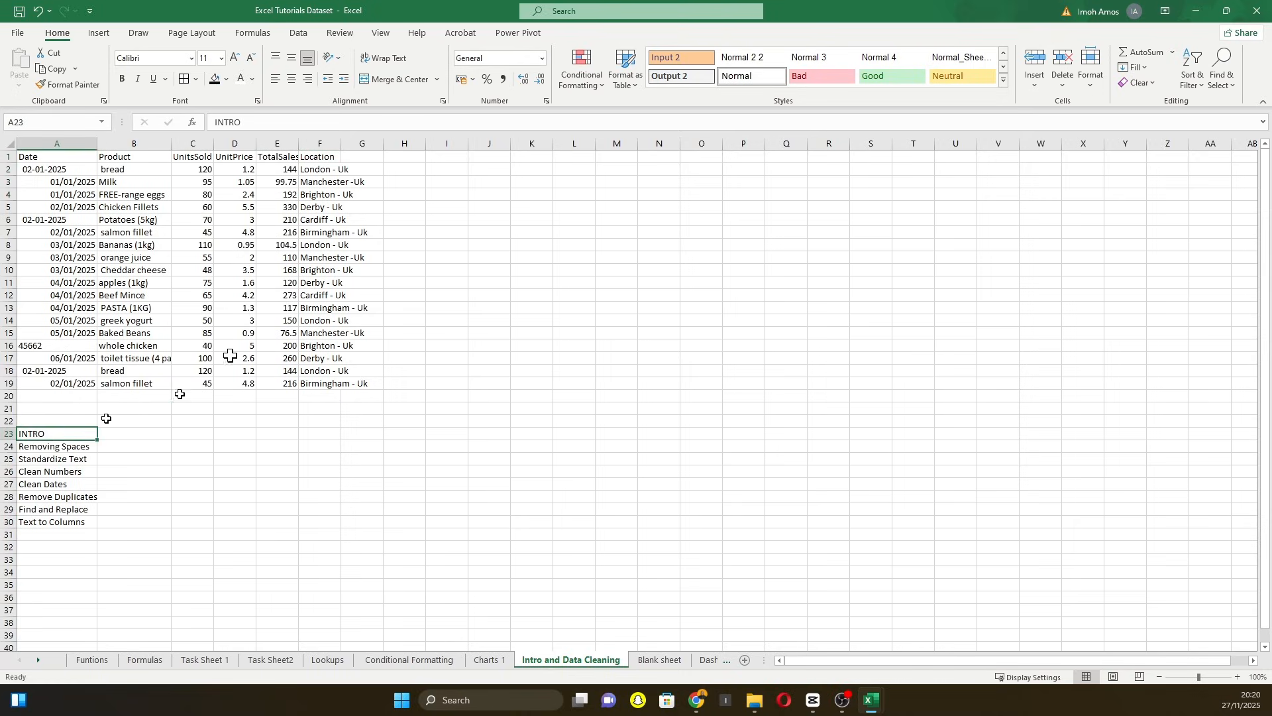
{"action": "left_click", "coordinate": [226, 79]}
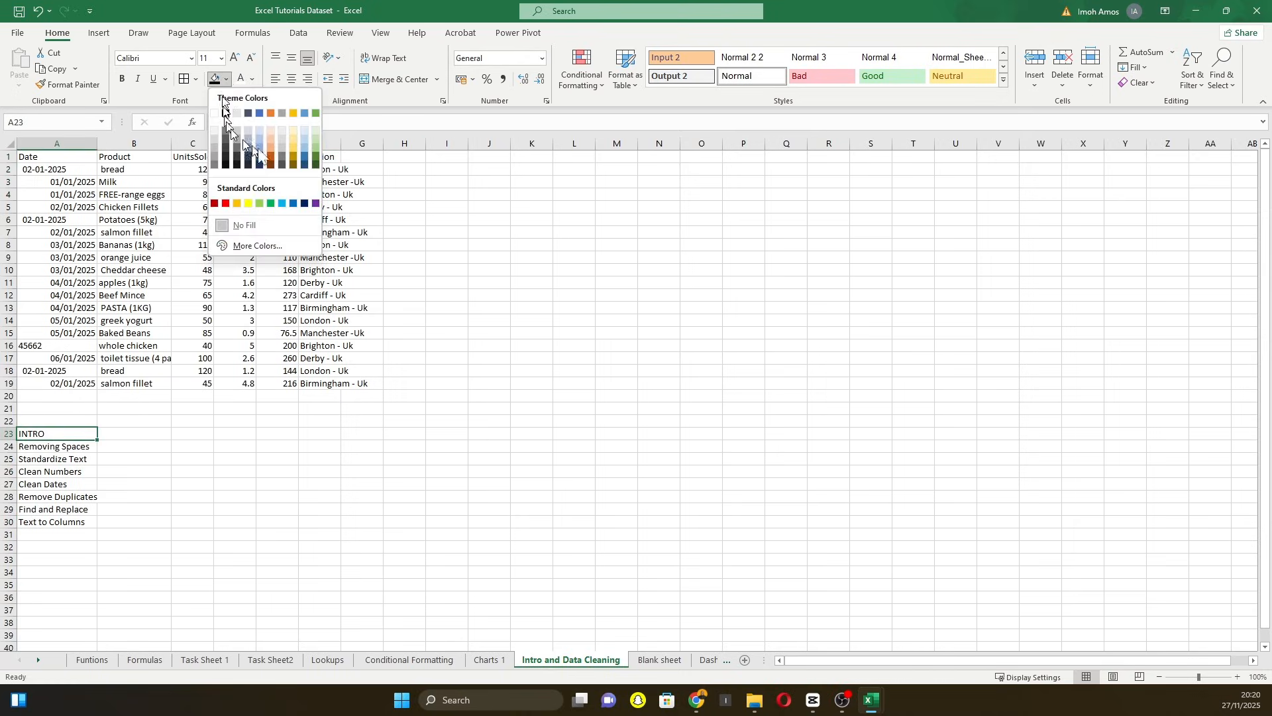
{"action": "left_click", "coordinate": [316, 141]}
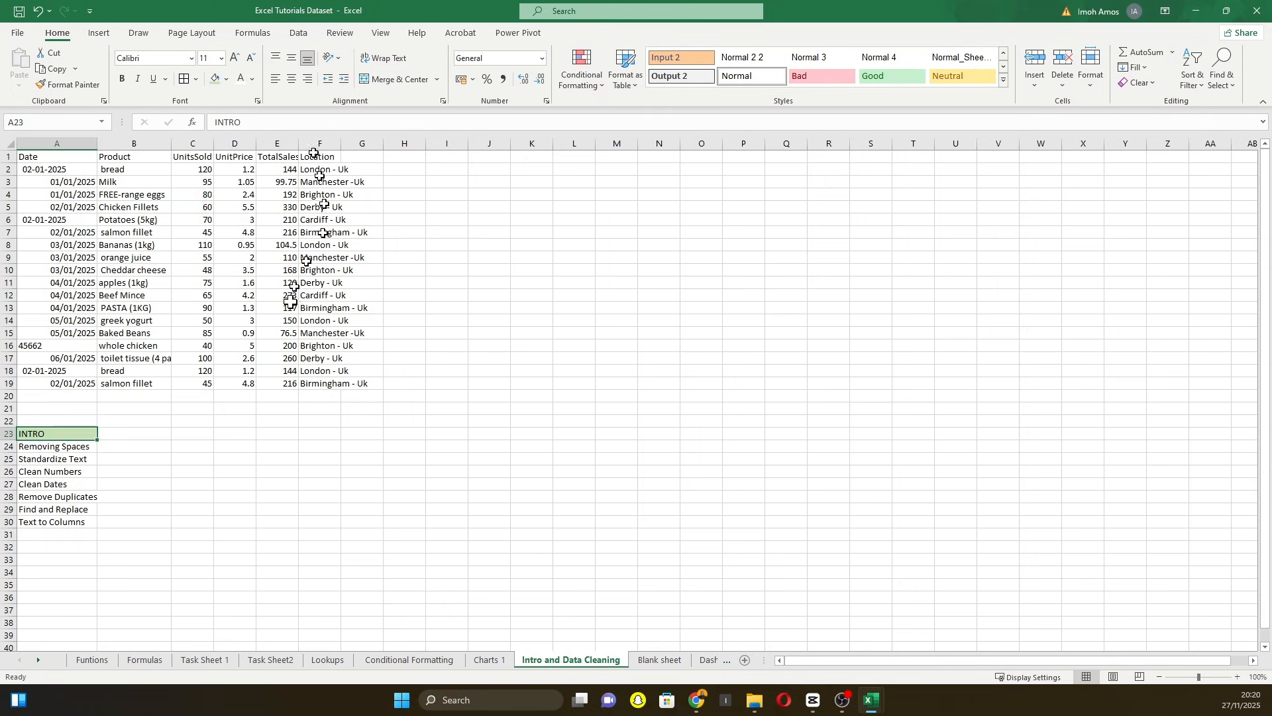
{"action": "left_click", "coordinate": [75, 446]}
- Examine the sales data's inconsistent date formats, product name spacing and capitalisation, units sold and unit prices
{"action": "left_click_drag", "start_coordinate": [47, 158], "coordinate": [343, 378]}
{"action": "left_click", "coordinate": [504, 332]}
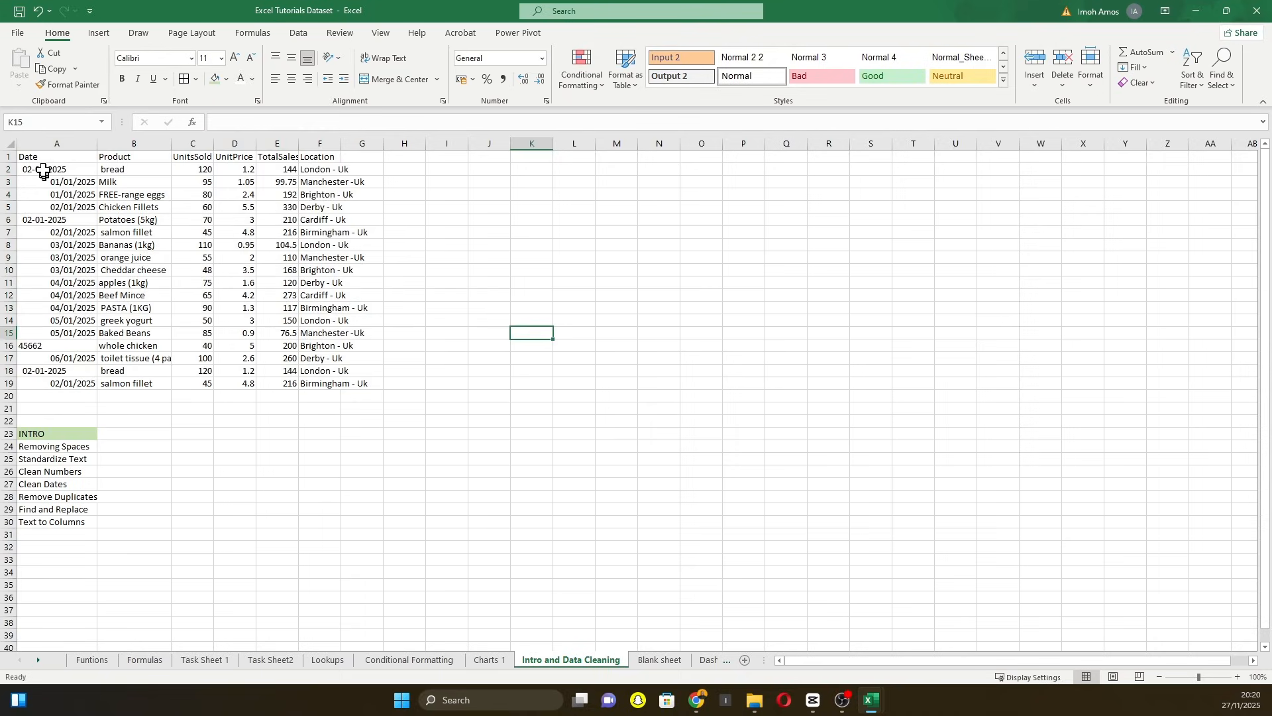
{"action": "left_click", "coordinate": [67, 359]}
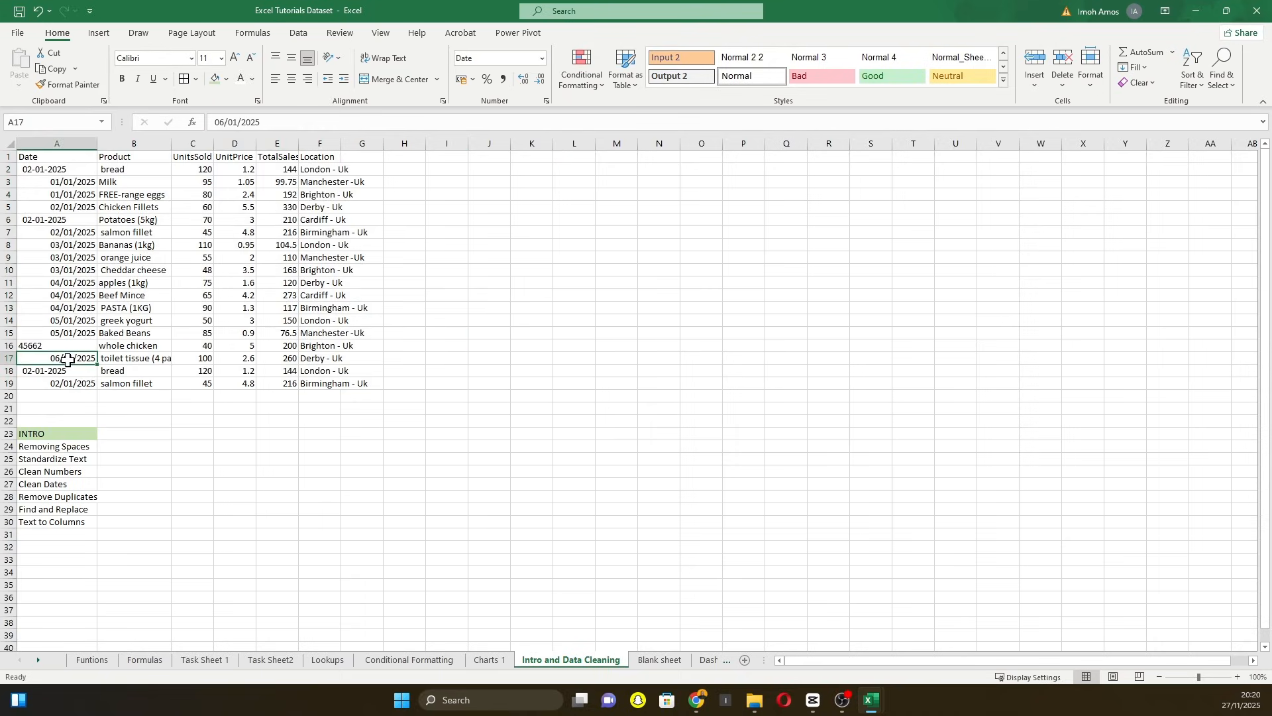
{"action": "left_click", "coordinate": [50, 370]}
{"action": "left_click", "coordinate": [41, 346]}
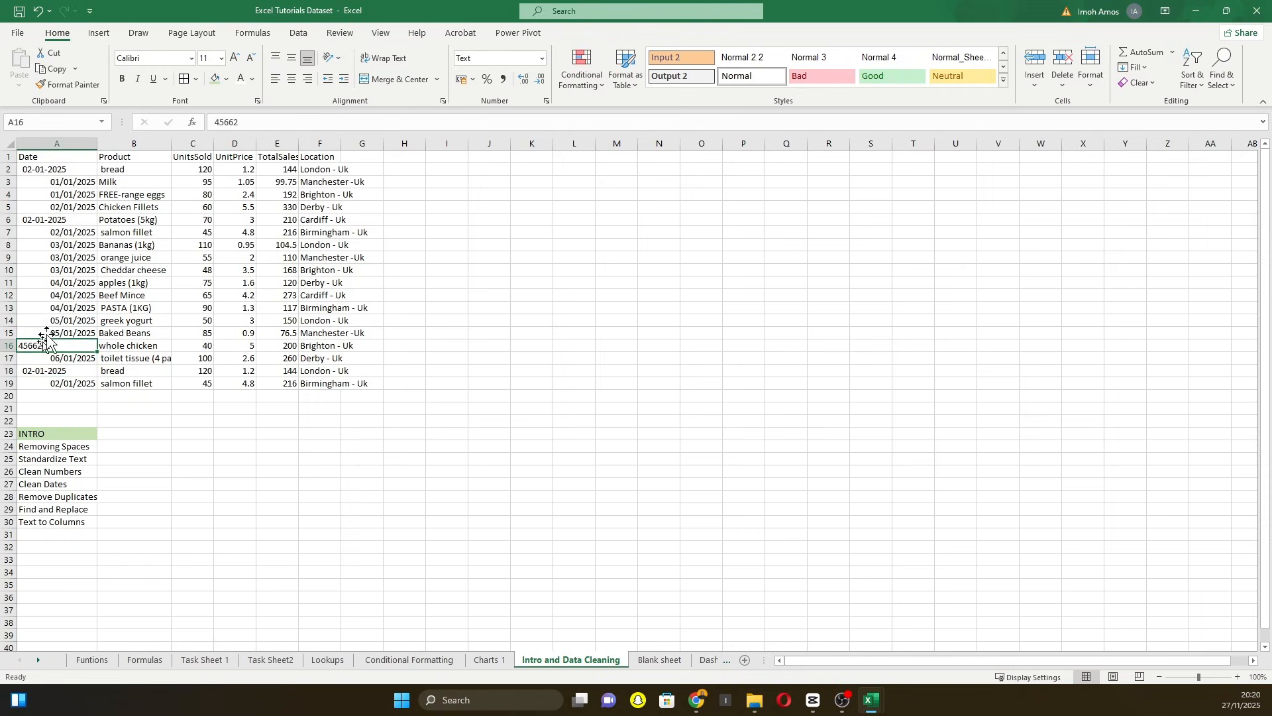
{"action": "left_click", "coordinate": [67, 233]}
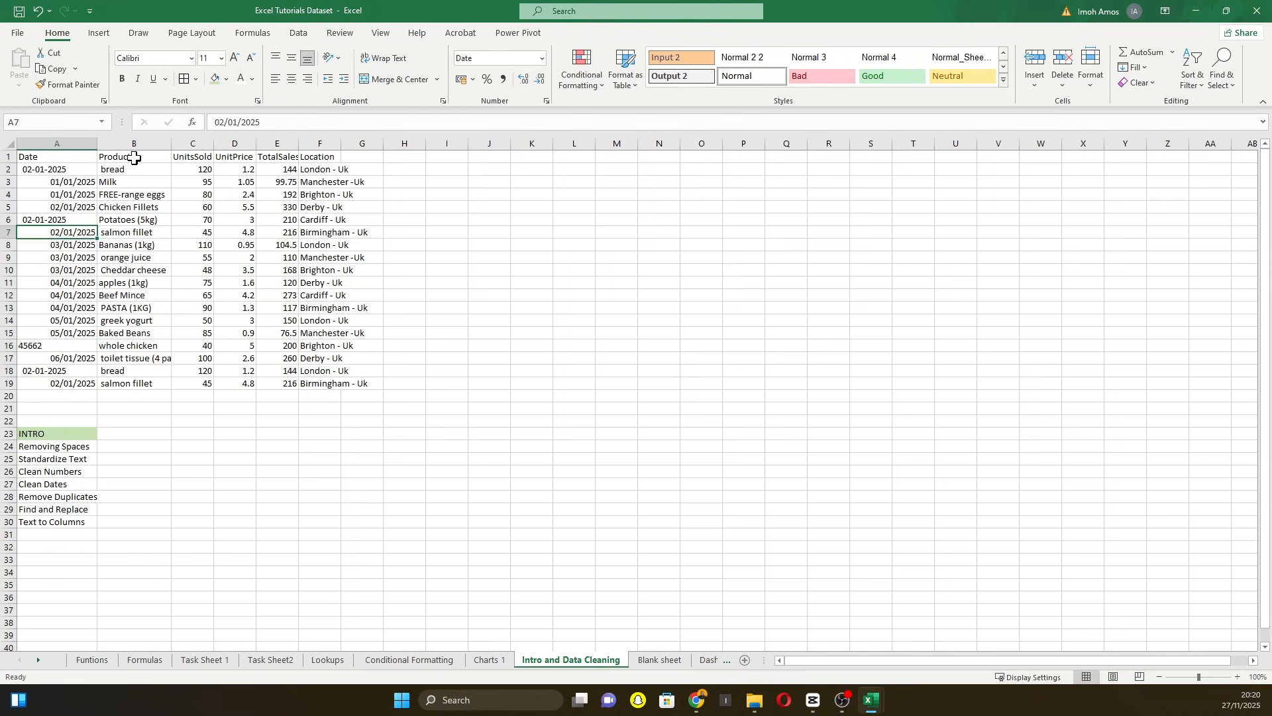
{"action": "left_click", "coordinate": [116, 169]}
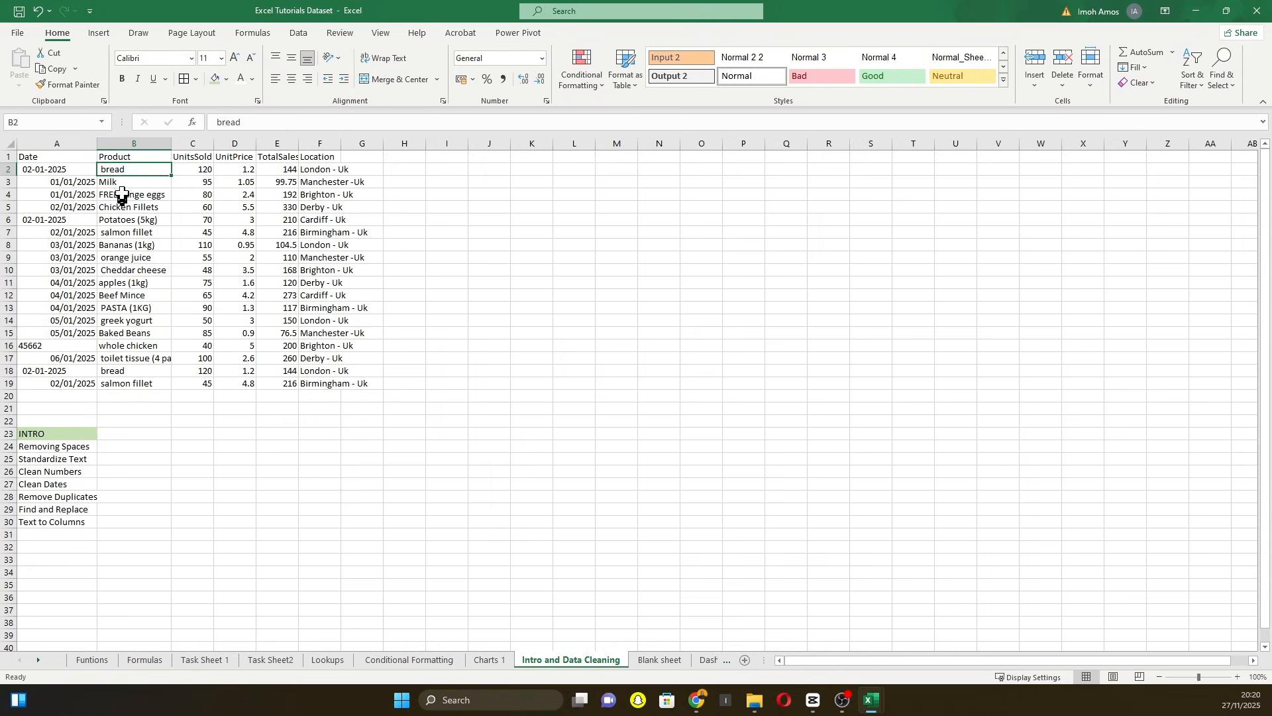
{"action": "left_click", "coordinate": [120, 183]}
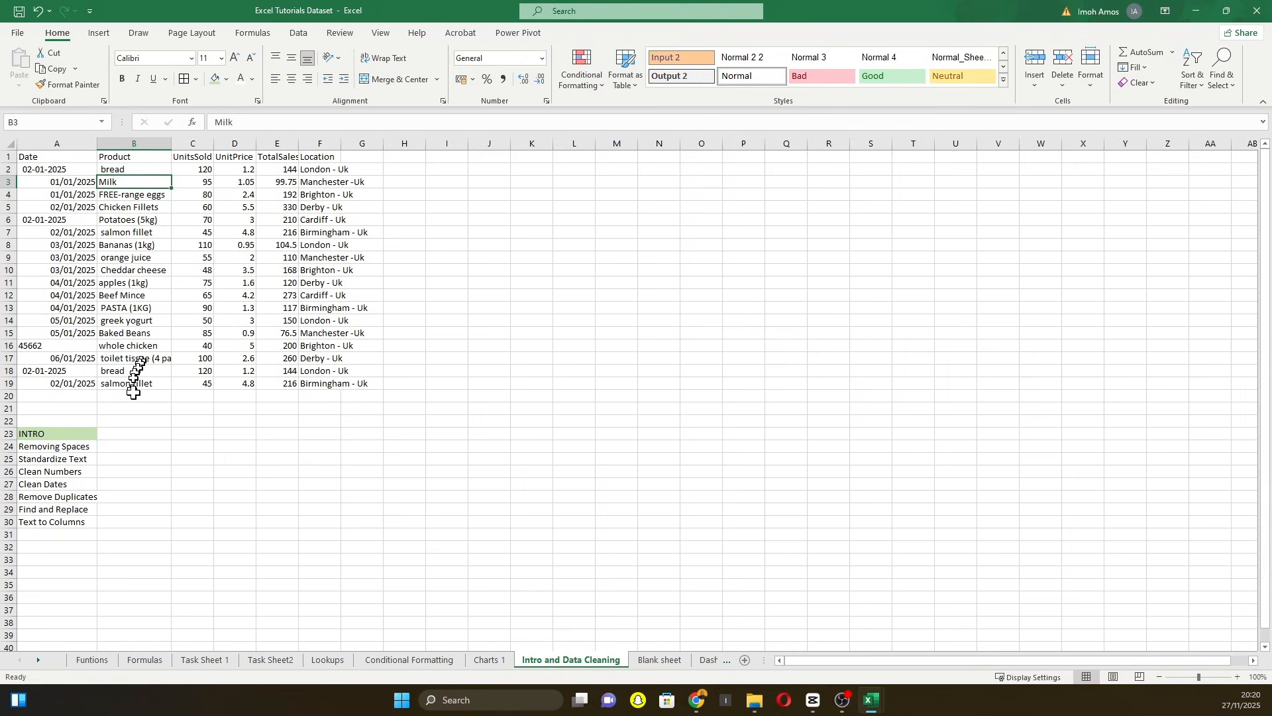
{"action": "left_click", "coordinate": [199, 170]}
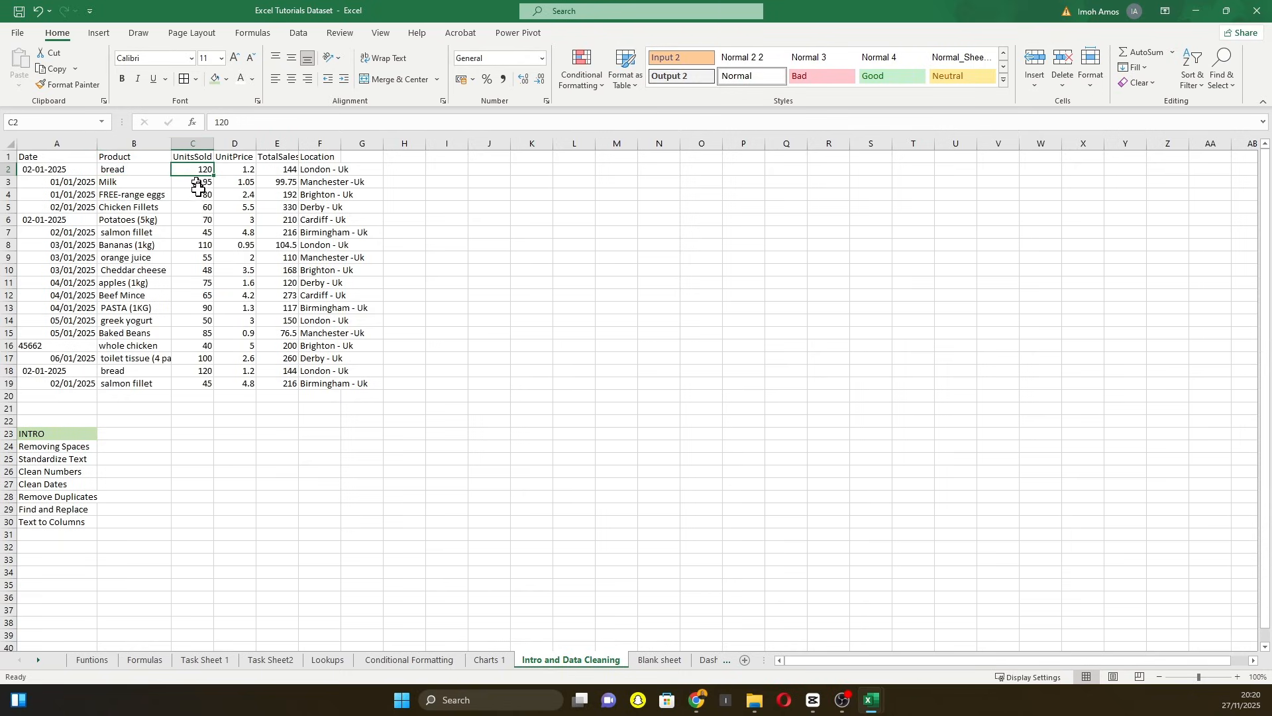
{"action": "left_click", "coordinate": [236, 168]}
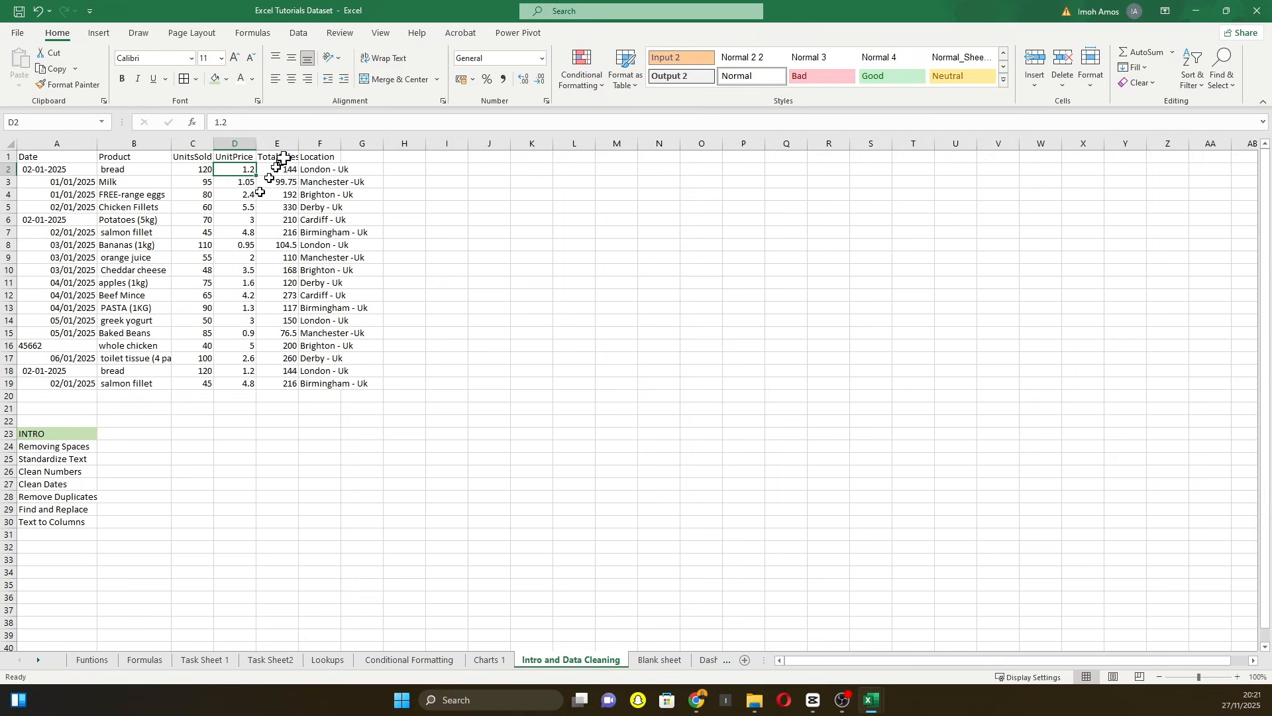
- Auto-fit the width of every column on the sheet to its contents
{"action": "left_click", "coordinate": [10, 143]}
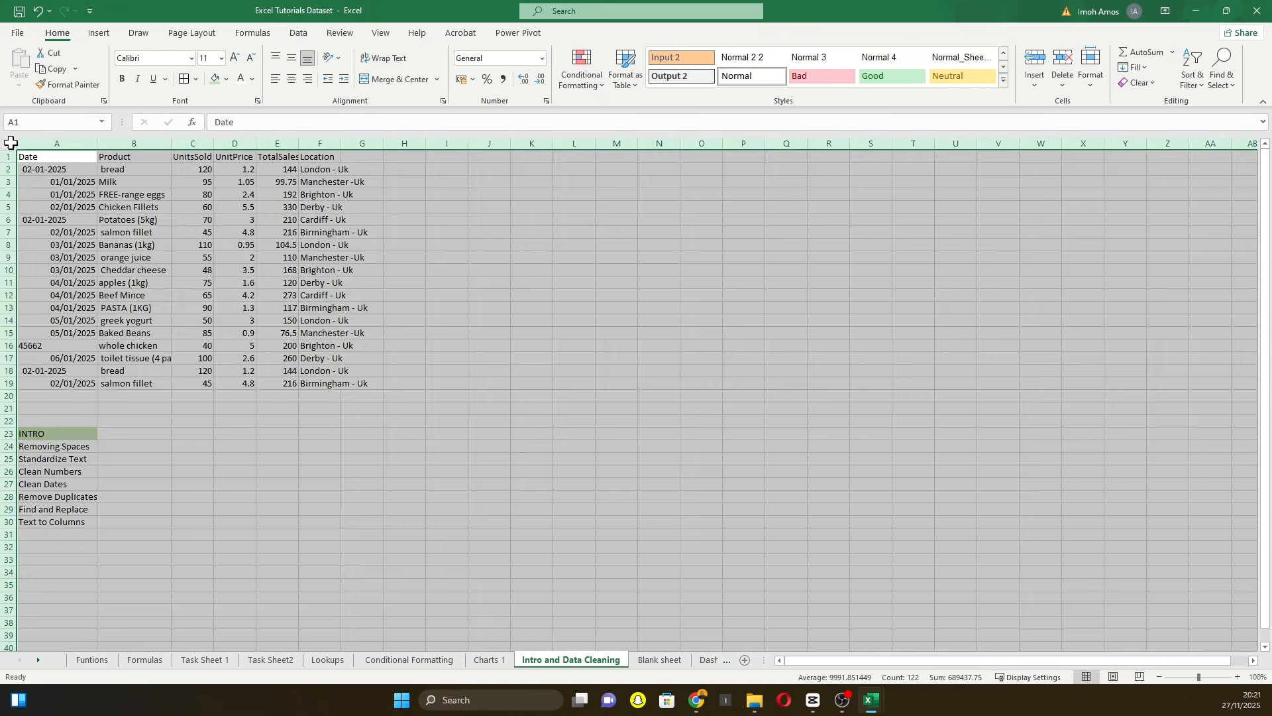
{"action": "double_click", "coordinate": [97, 143]}
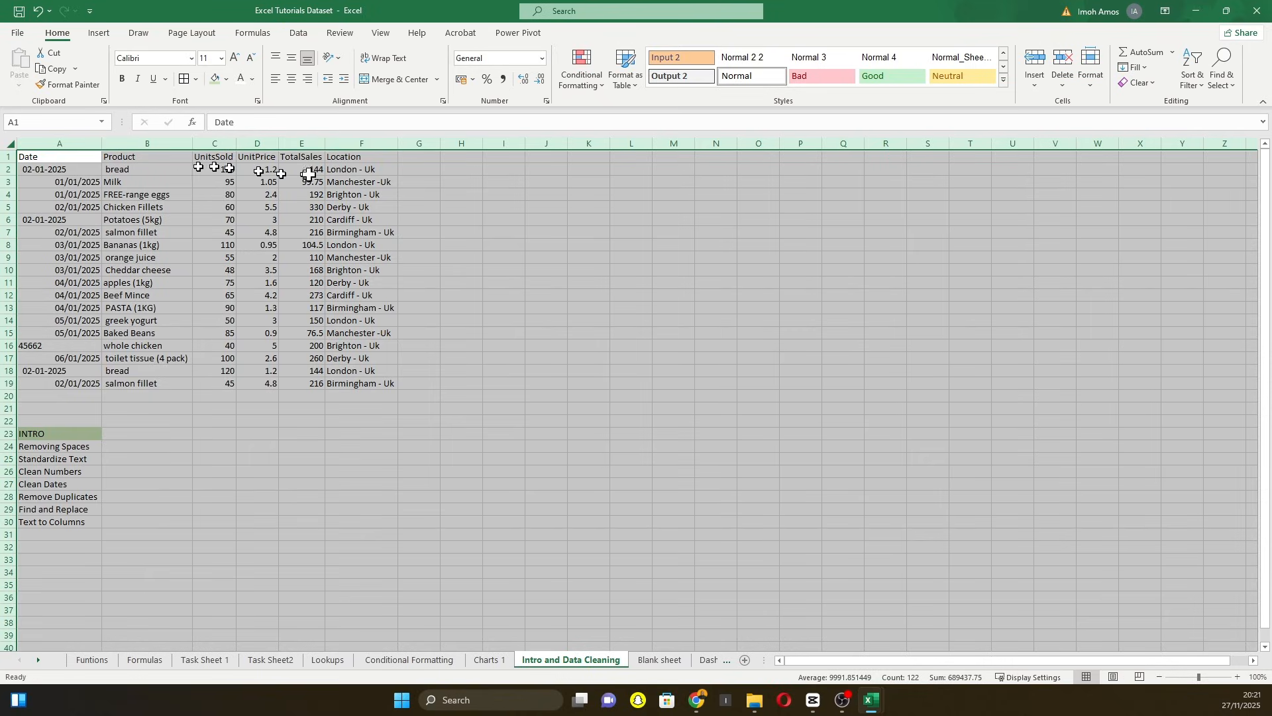
{"action": "left_click", "coordinate": [163, 167]}
{"action": "left_click", "coordinate": [159, 157]}
{"action": "left_click", "coordinate": [220, 157]}
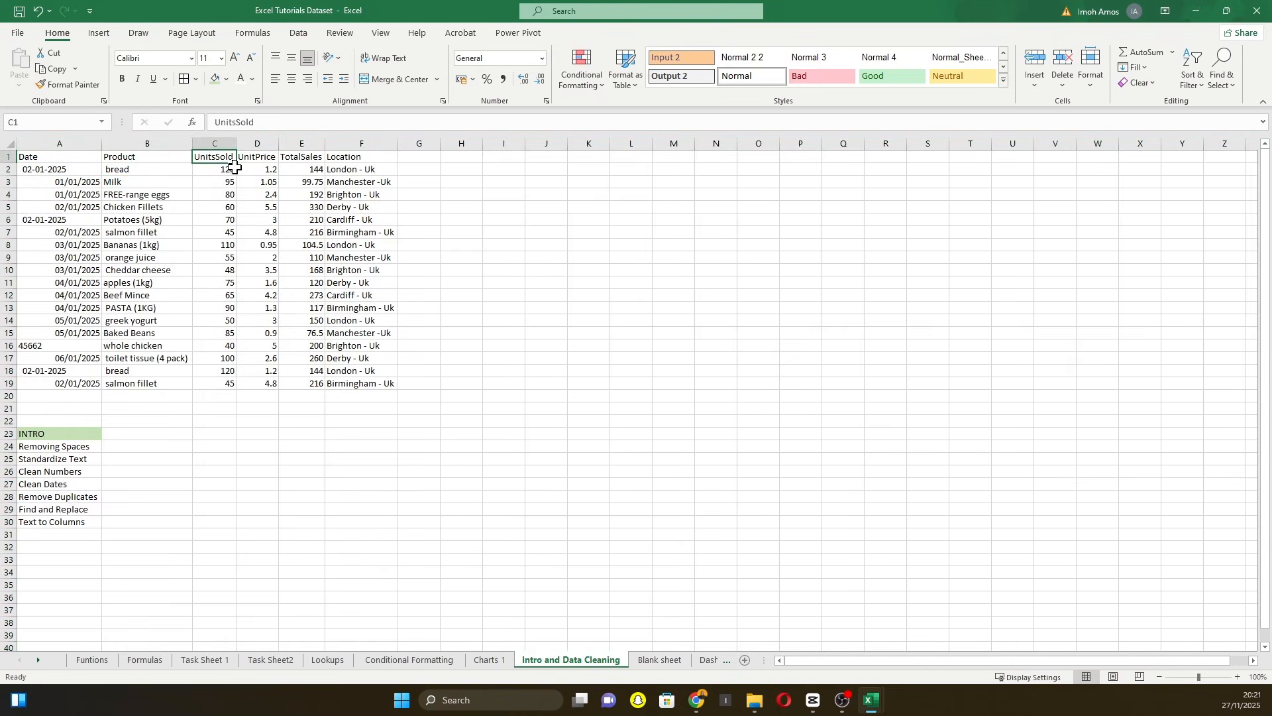
{"action": "left_click", "coordinate": [257, 158]}
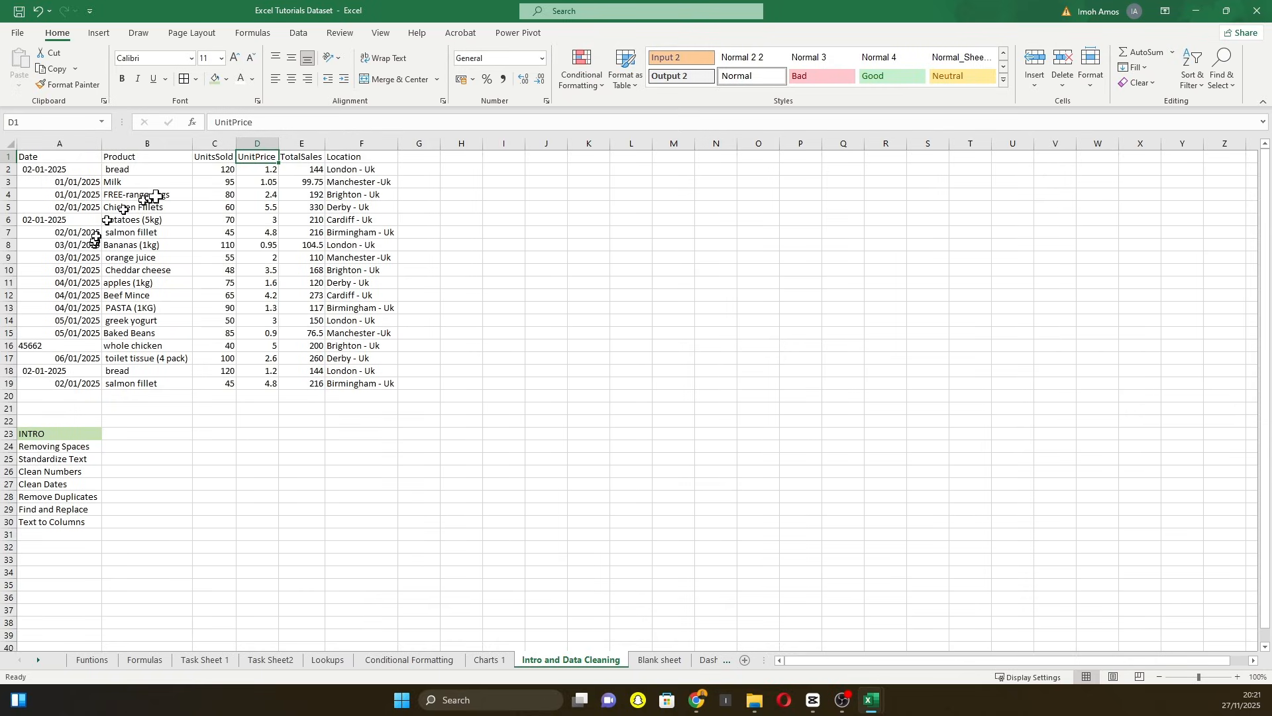
- Try deleting the leading space before bread in cell B2 by hand, and undo the deletion
{"action": "left_click", "coordinate": [56, 446]}
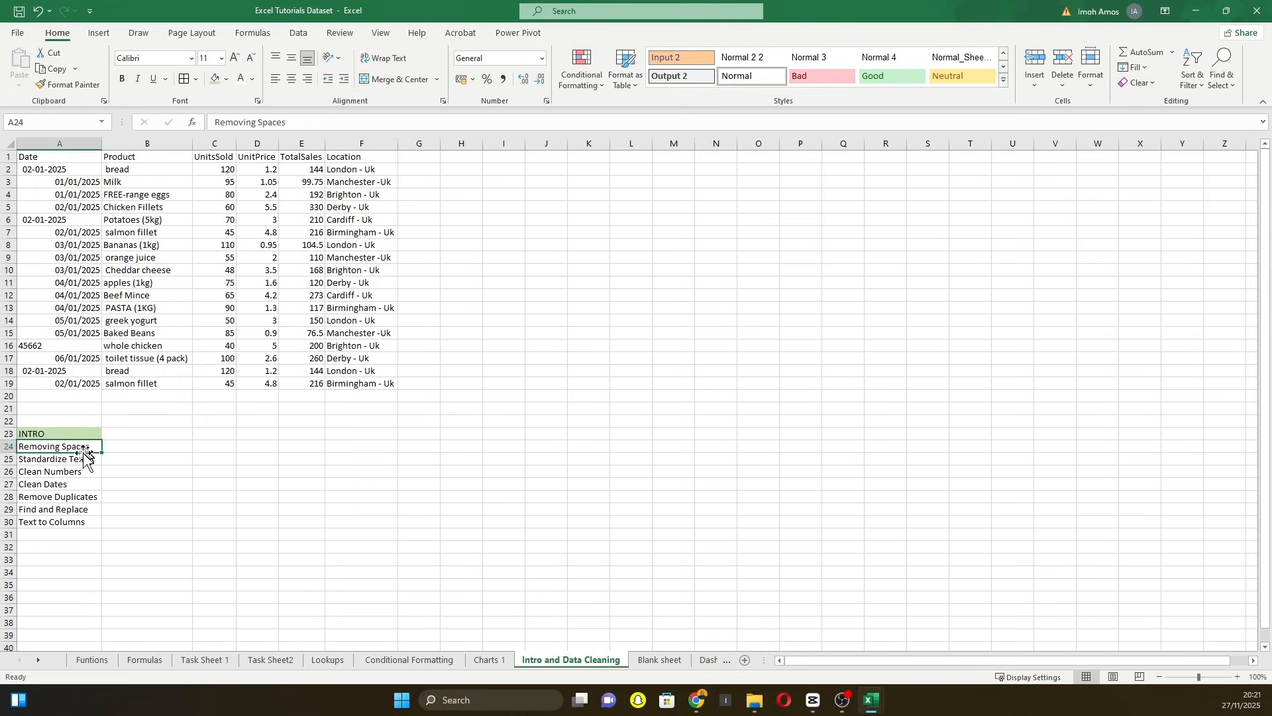
{"action": "double_click", "coordinate": [110, 169]}
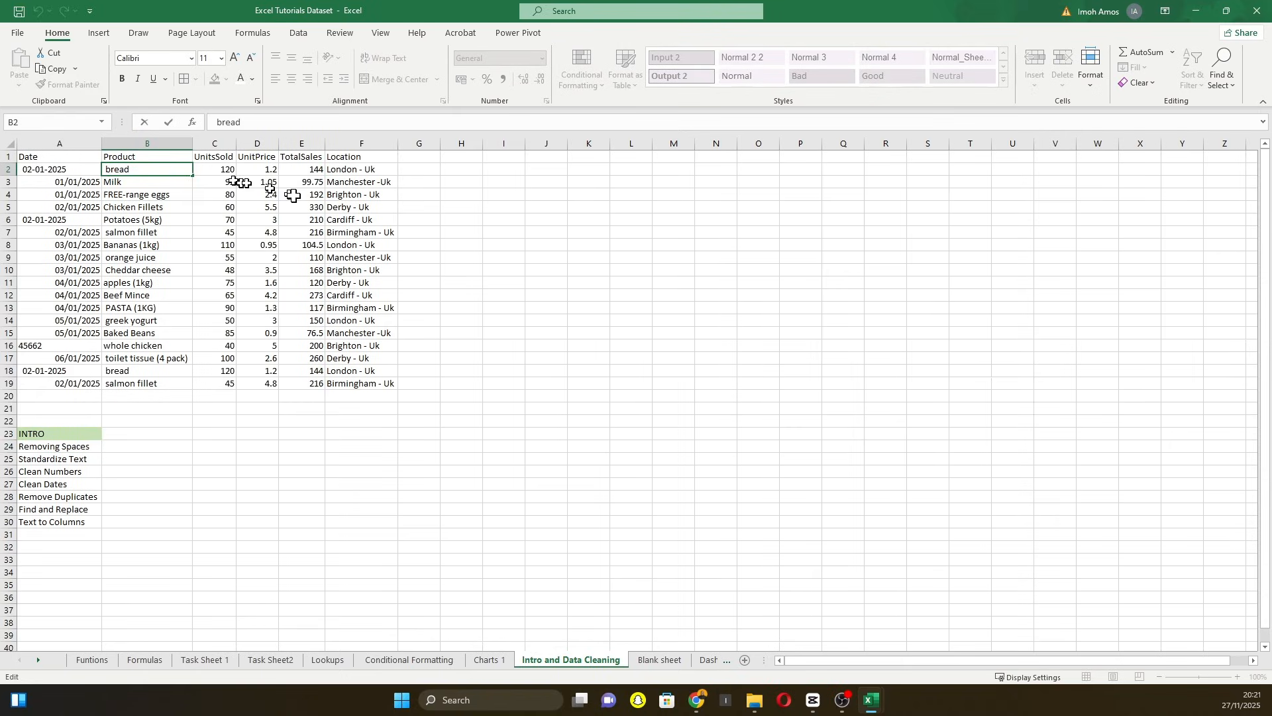
{"action": "key", "text": "BackSpace"}
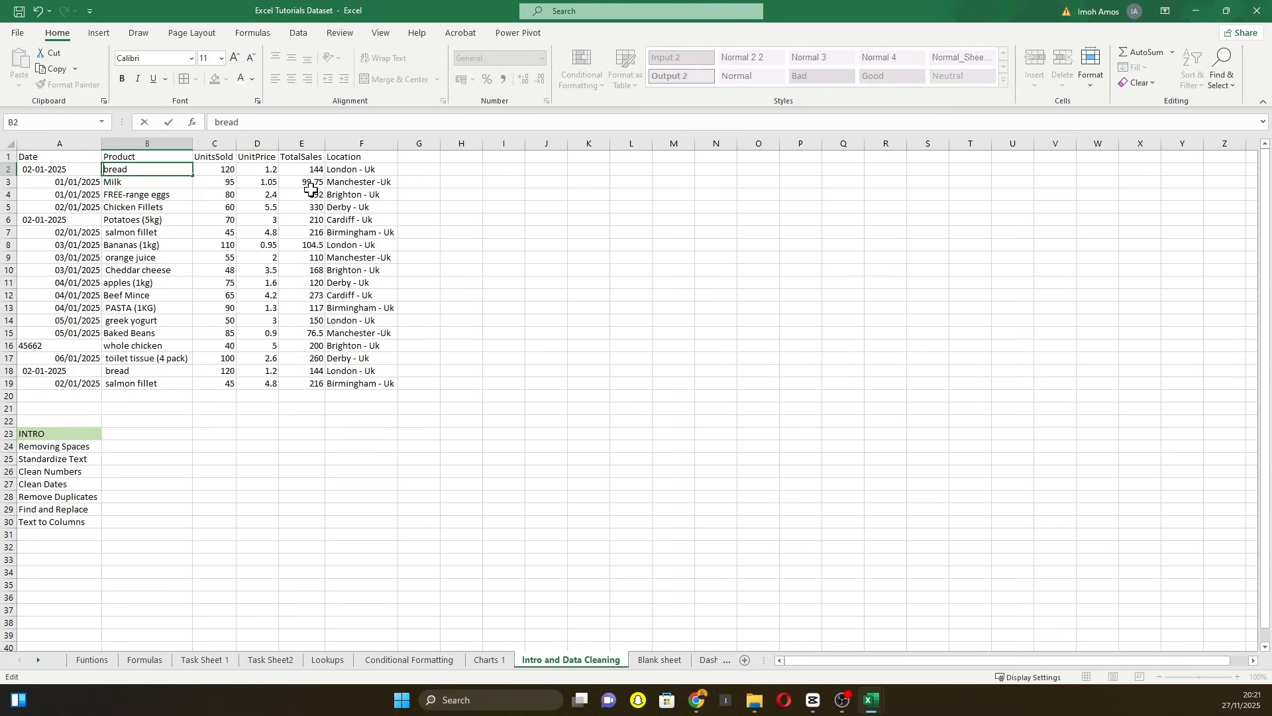
{"action": "key", "text": "ctrl+z"}
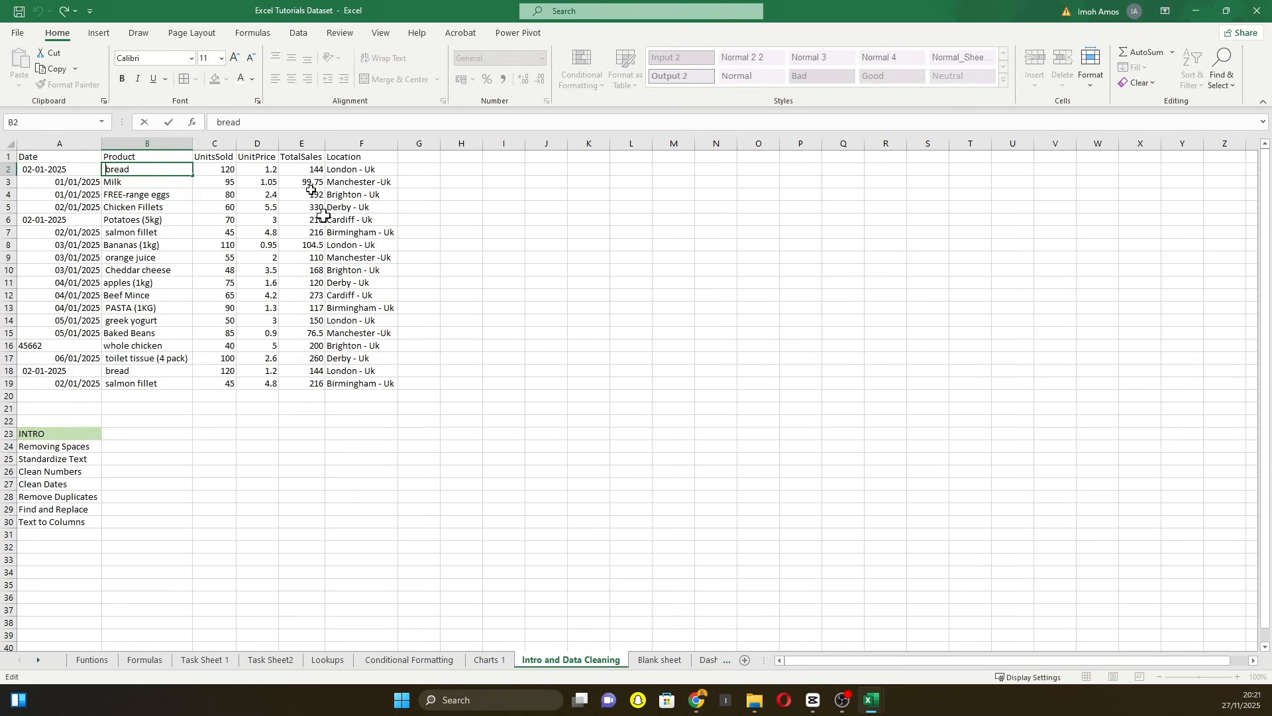
{"action": "left_click", "coordinate": [195, 468]}
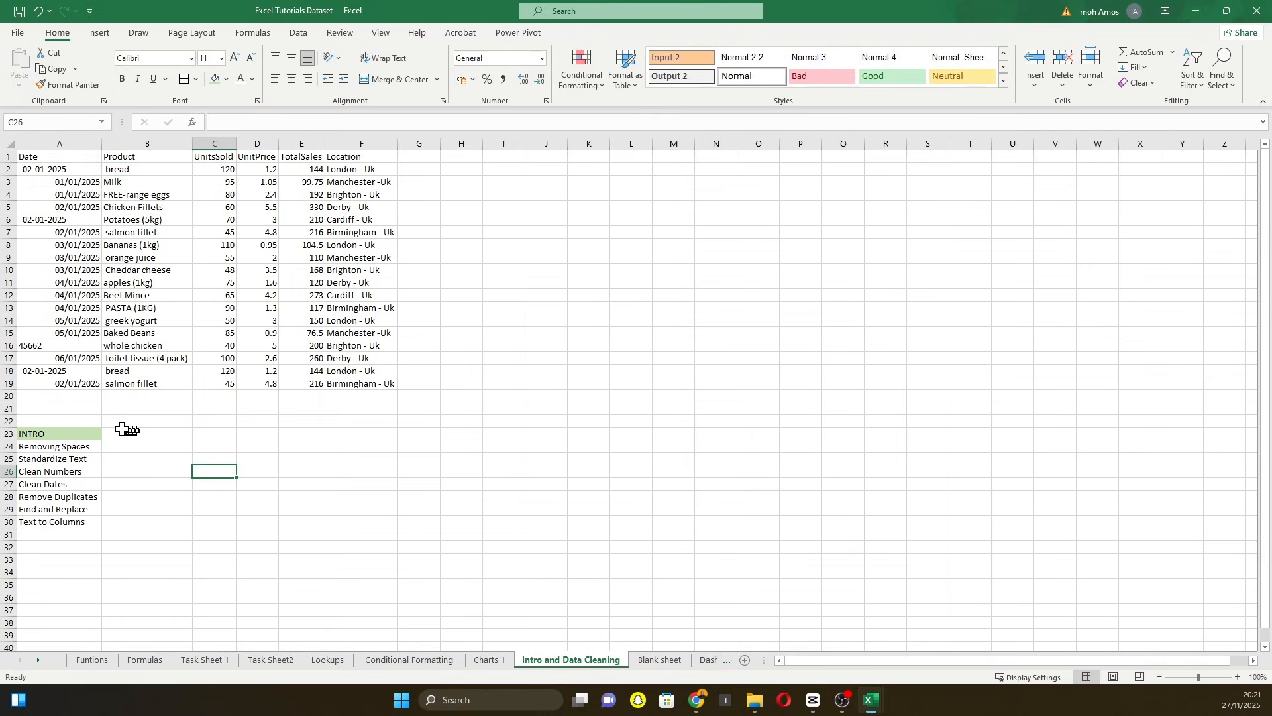
- Insert a blank column before UnitsSold and copy the Product header into its first cell, C1
{"action": "right_click", "coordinate": [209, 144]}
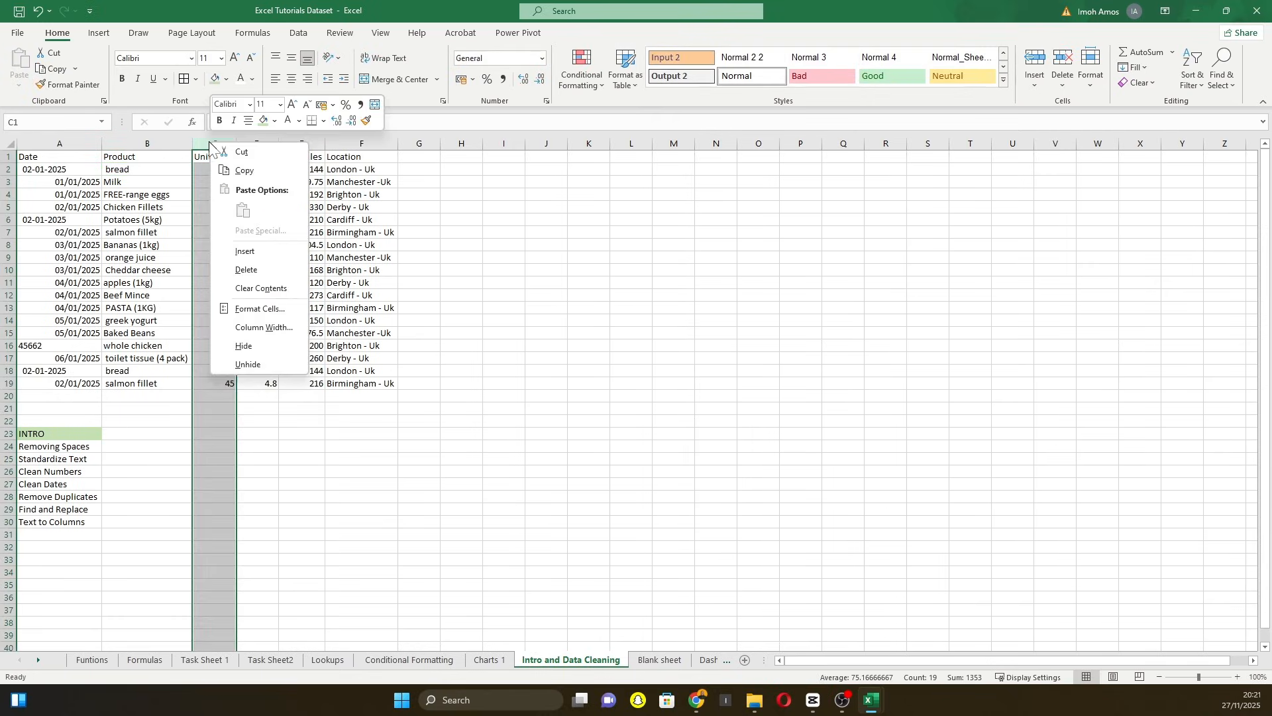
{"action": "left_click", "coordinate": [229, 250]}
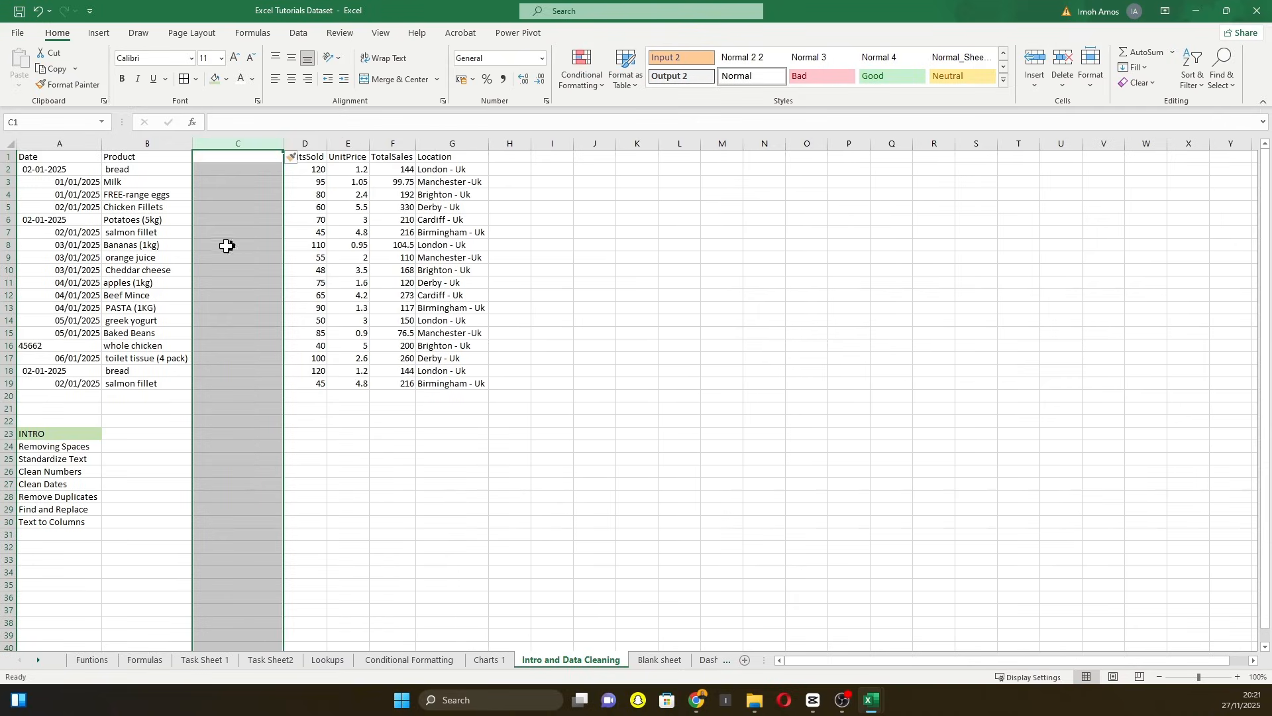
{"action": "left_click", "coordinate": [594, 383]}
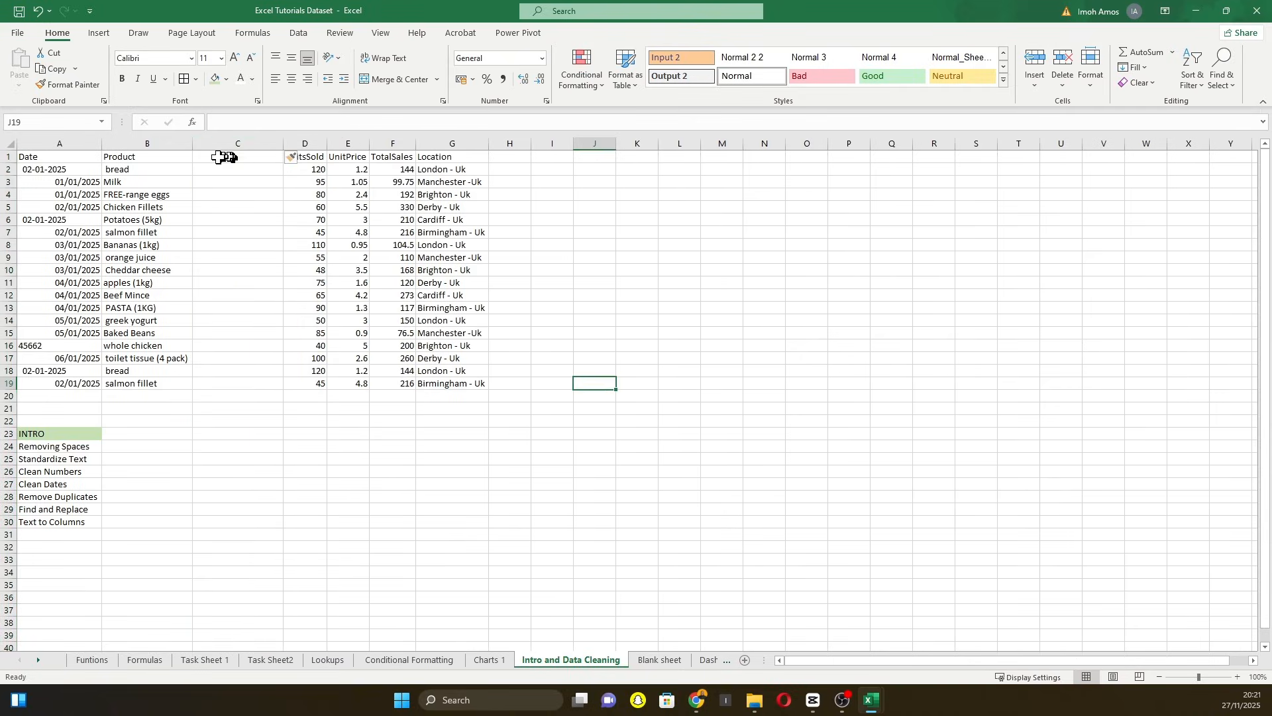
{"action": "left_click", "coordinate": [178, 161]}
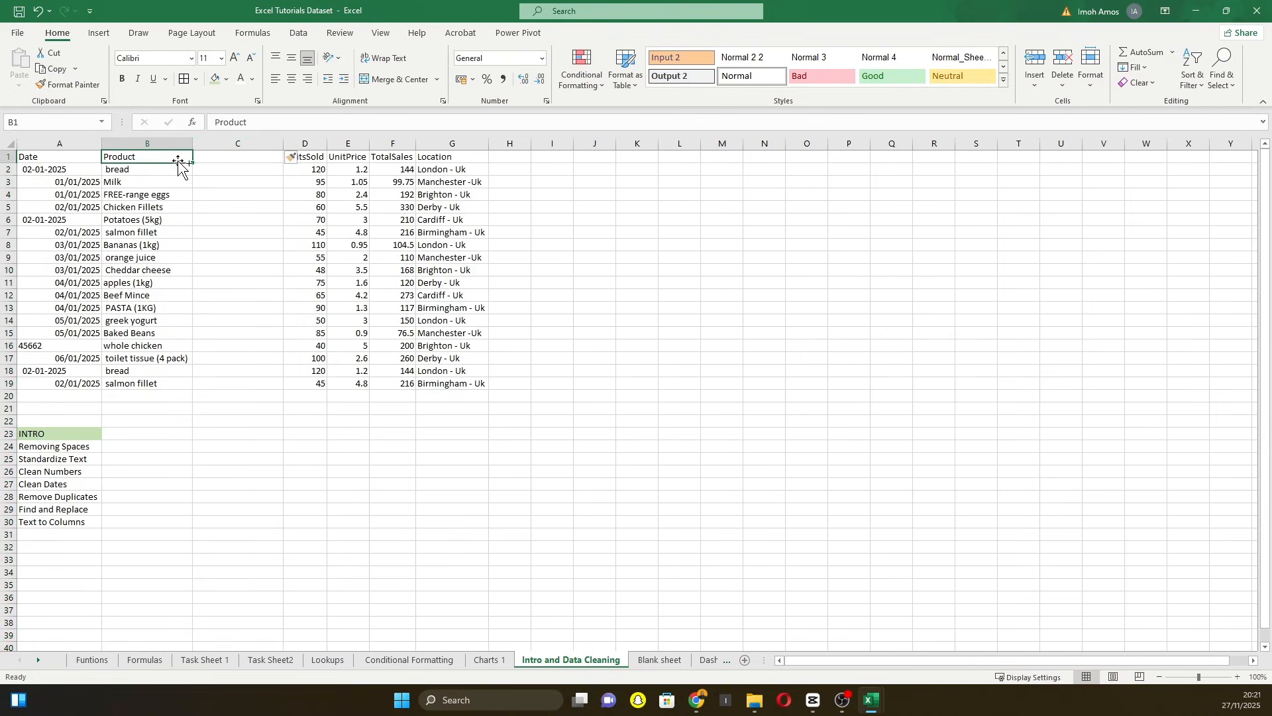
{"action": "key", "text": "ctrl+c"}
{"action": "left_click", "coordinate": [222, 157]}
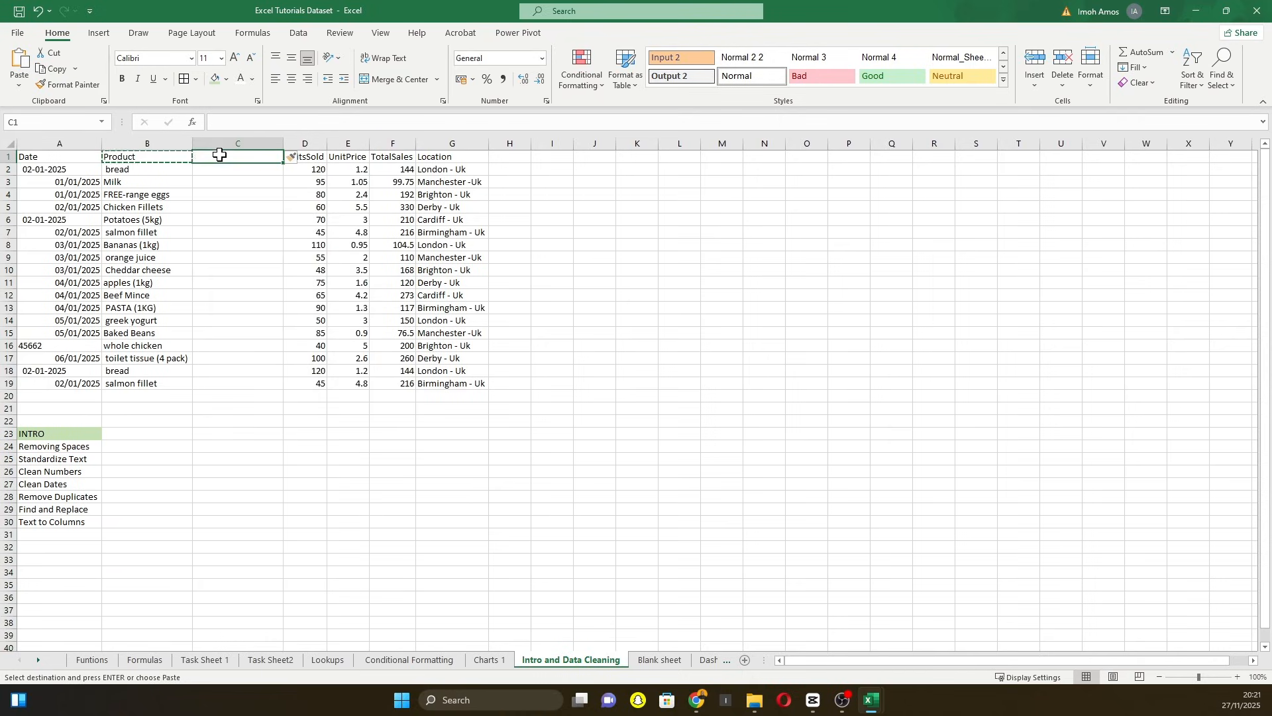
{"action": "key", "text": "ctrl+v"}
{"action": "key", "text": "Escape"}
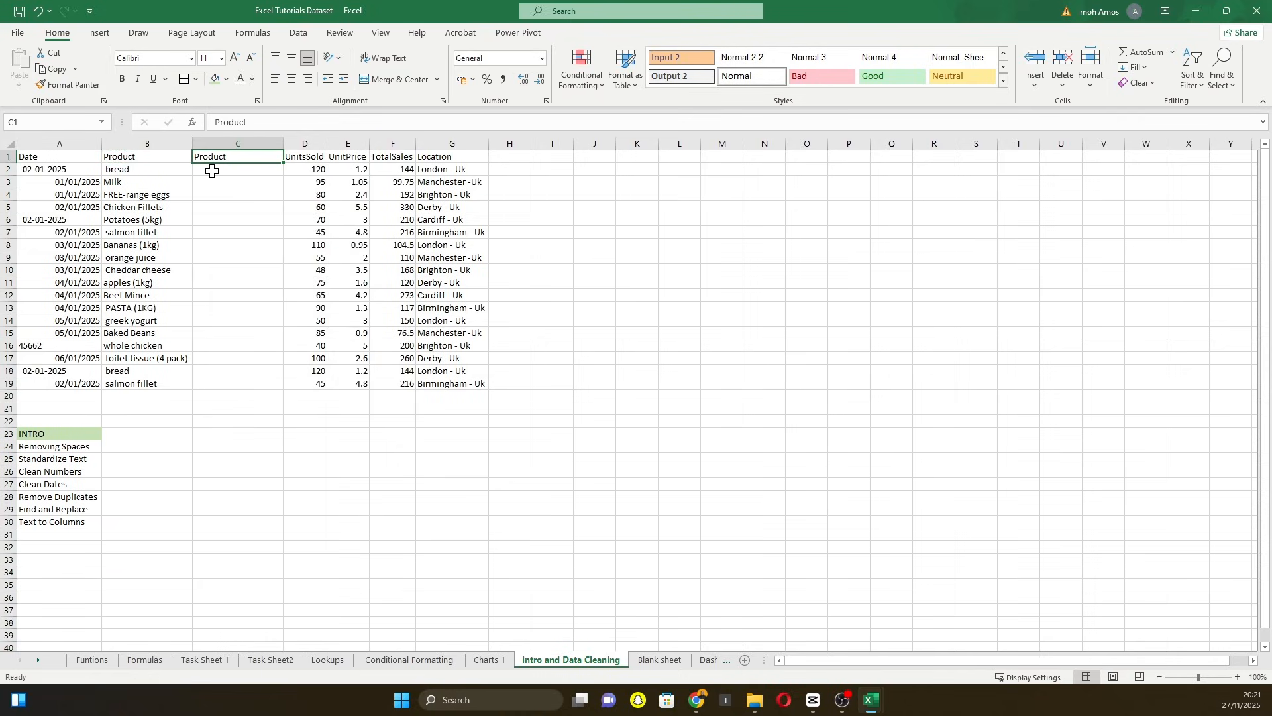
- Enter the formula =TRIM(B2) in cell C2 to strip extra spaces from the product name
{"action": "left_click", "coordinate": [219, 170]}
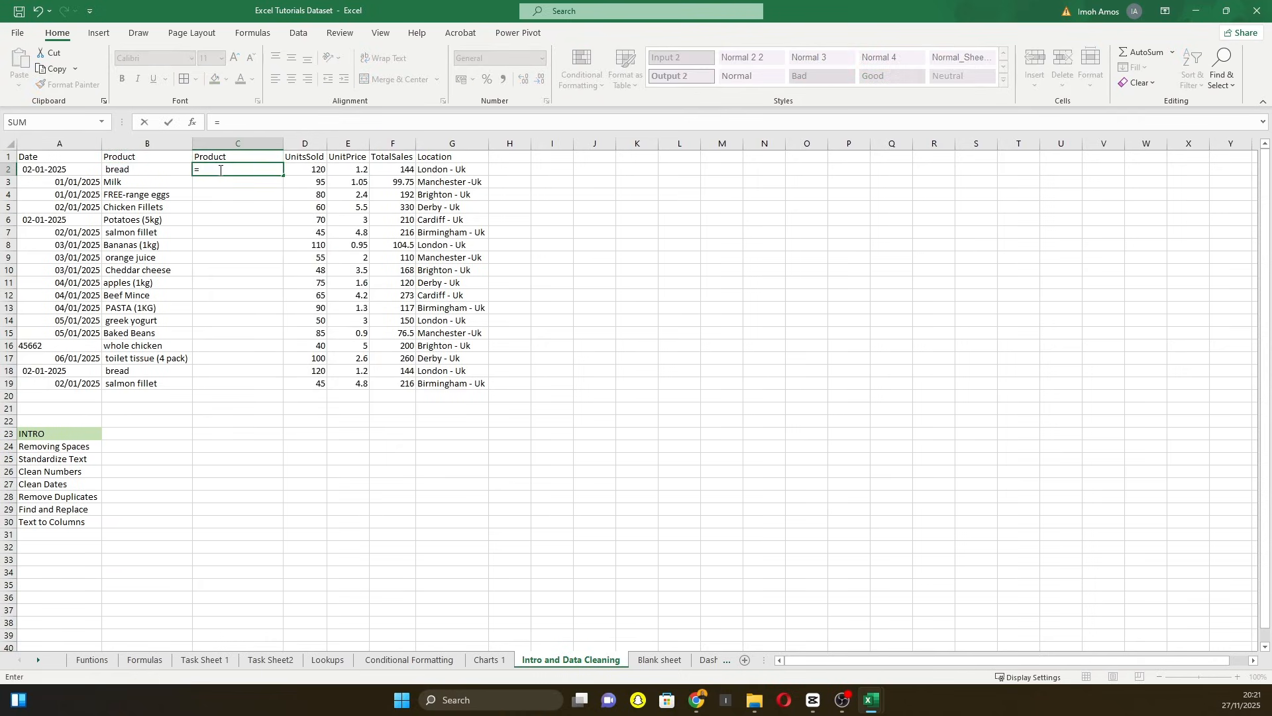
{"action": "type", "text": "=t"}
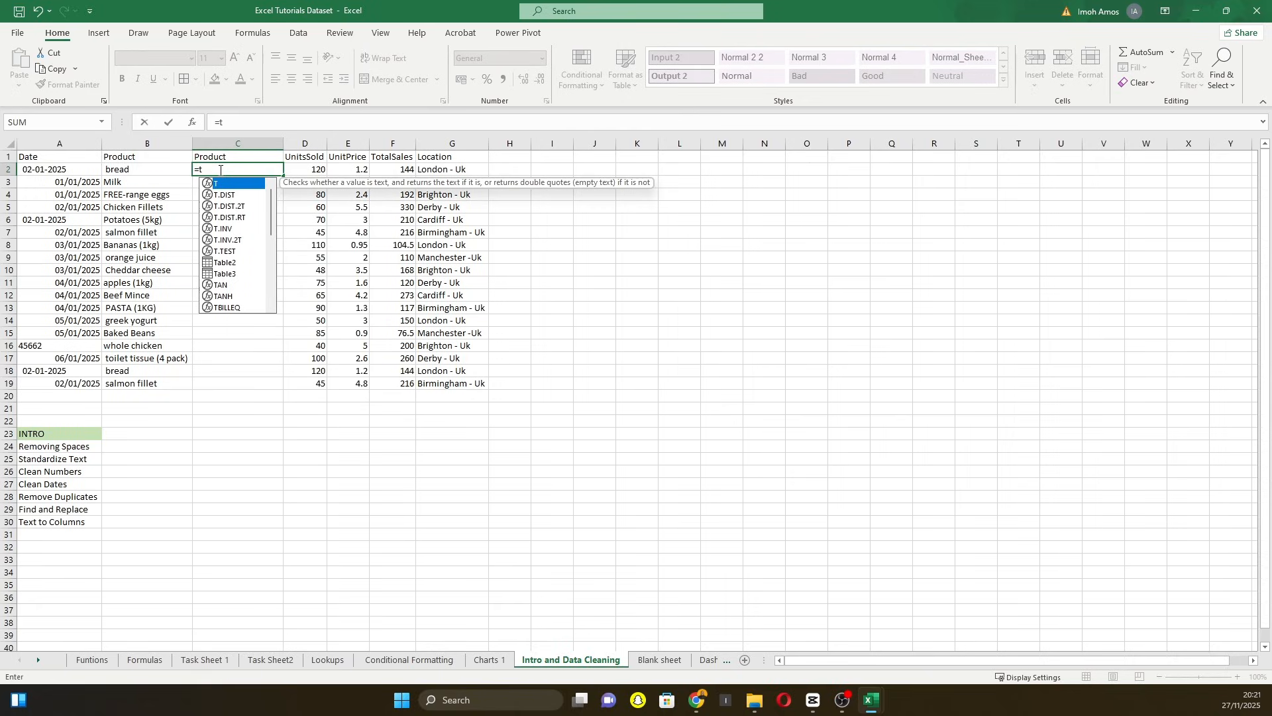
{"action": "type", "text": "r"}
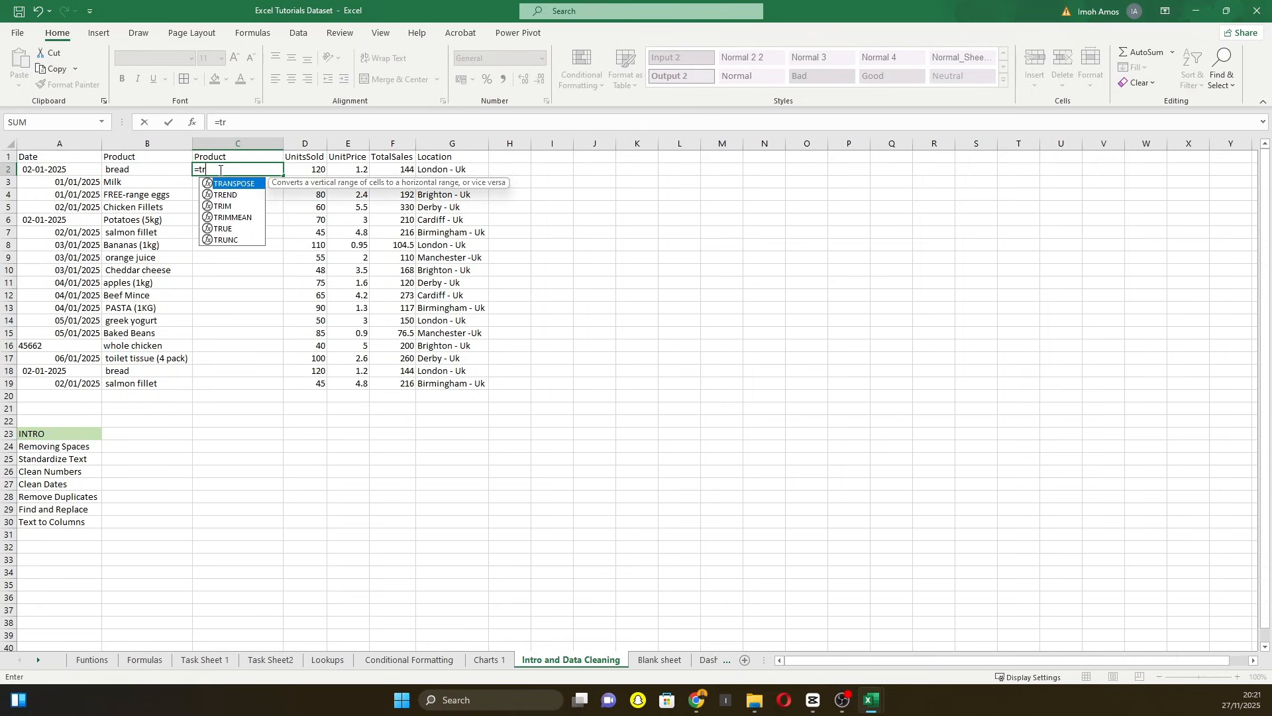
{"action": "type", "text": "im"}
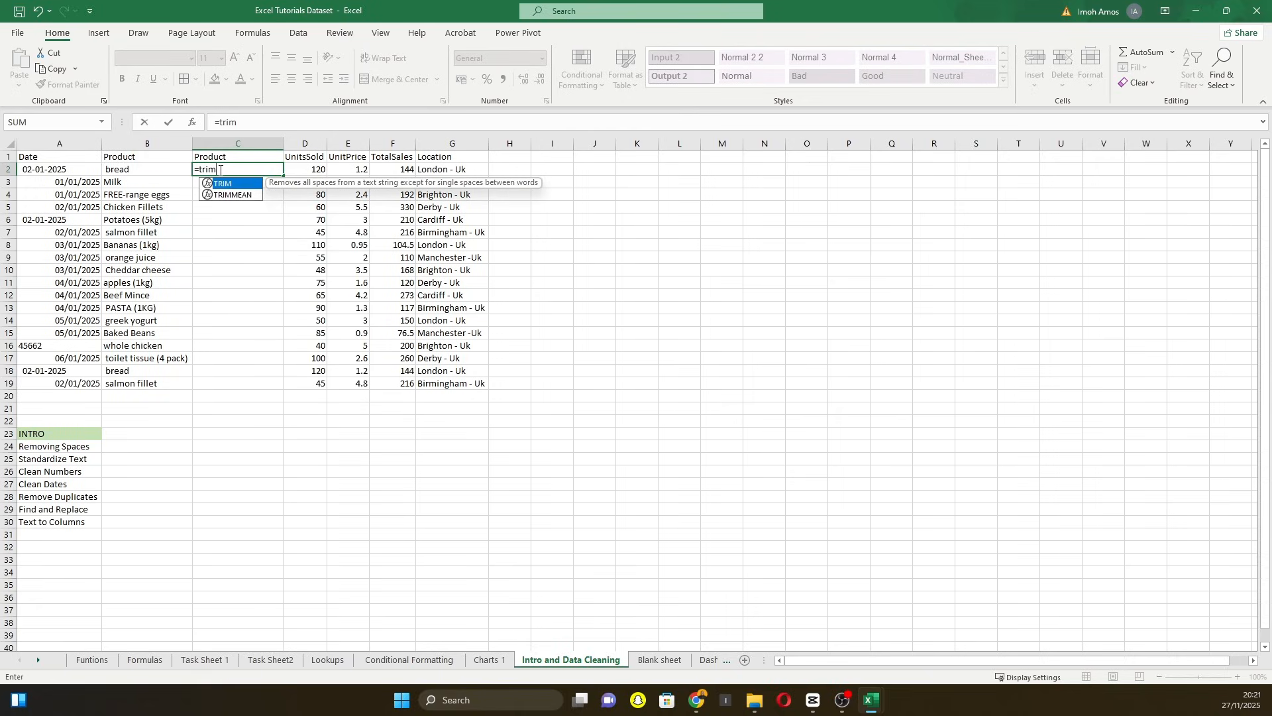
{"action": "double_click", "coordinate": [221, 184]}
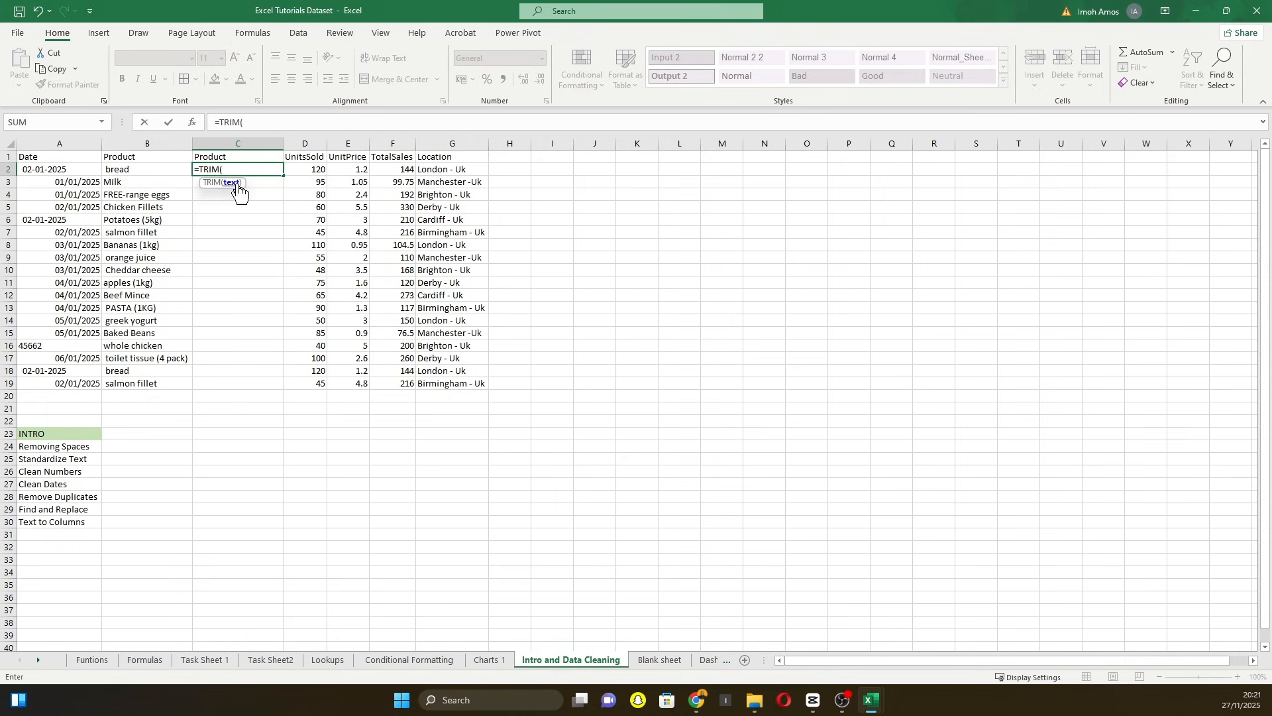
{"action": "left_click", "coordinate": [126, 169]}
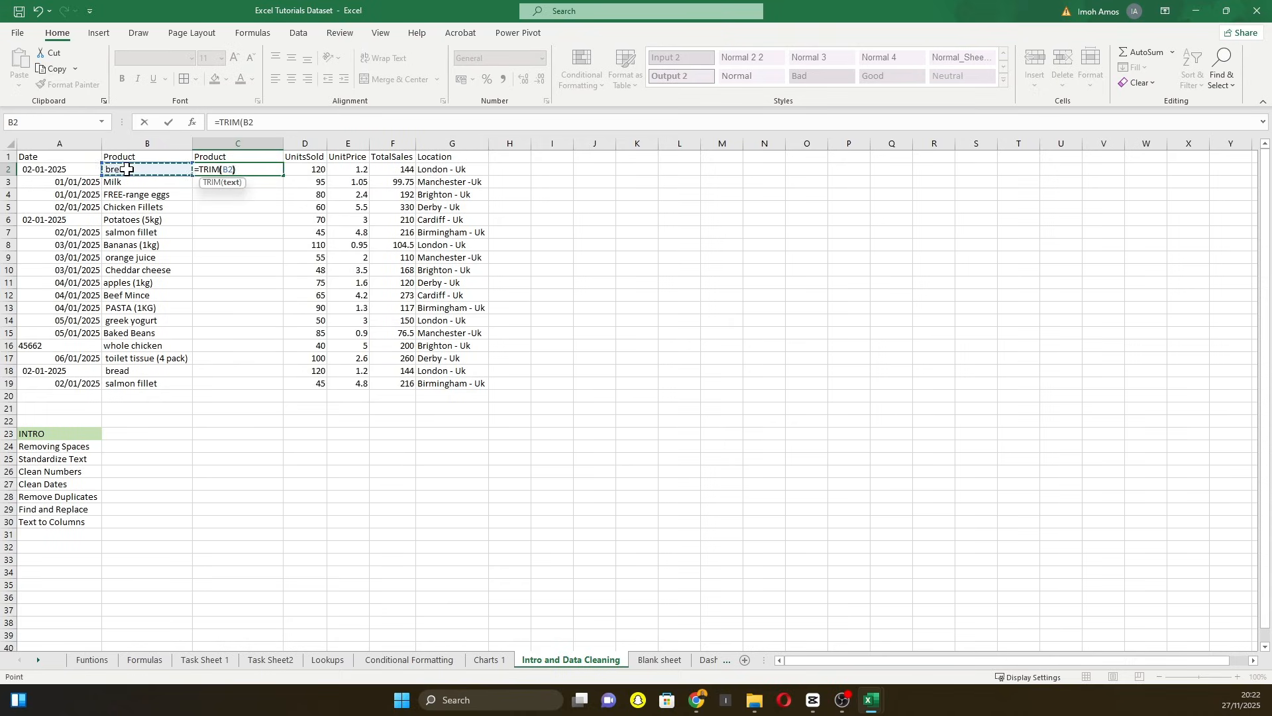
{"action": "type", "text": ")"}
{"action": "key", "text": "Return"}
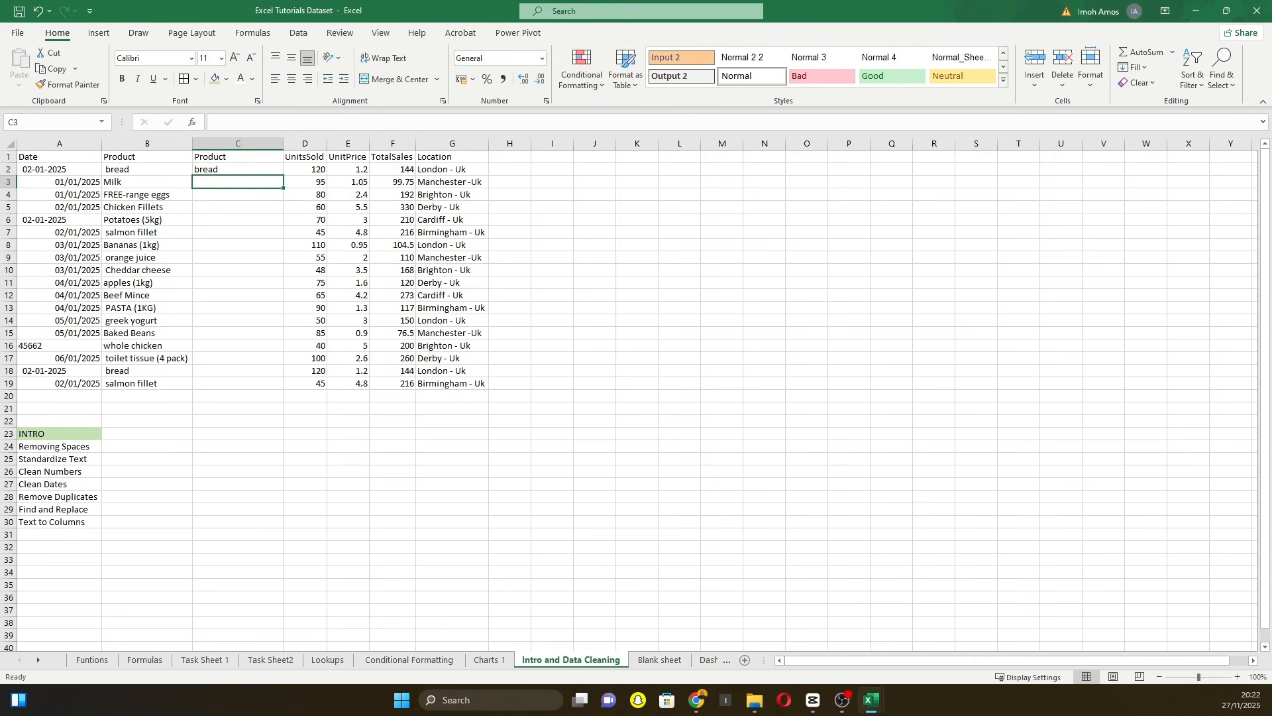
- Fill the TRIM formula from C2 down to C19 and compare the trimmed product names with the originals
{"action": "left_click", "coordinate": [227, 167]}
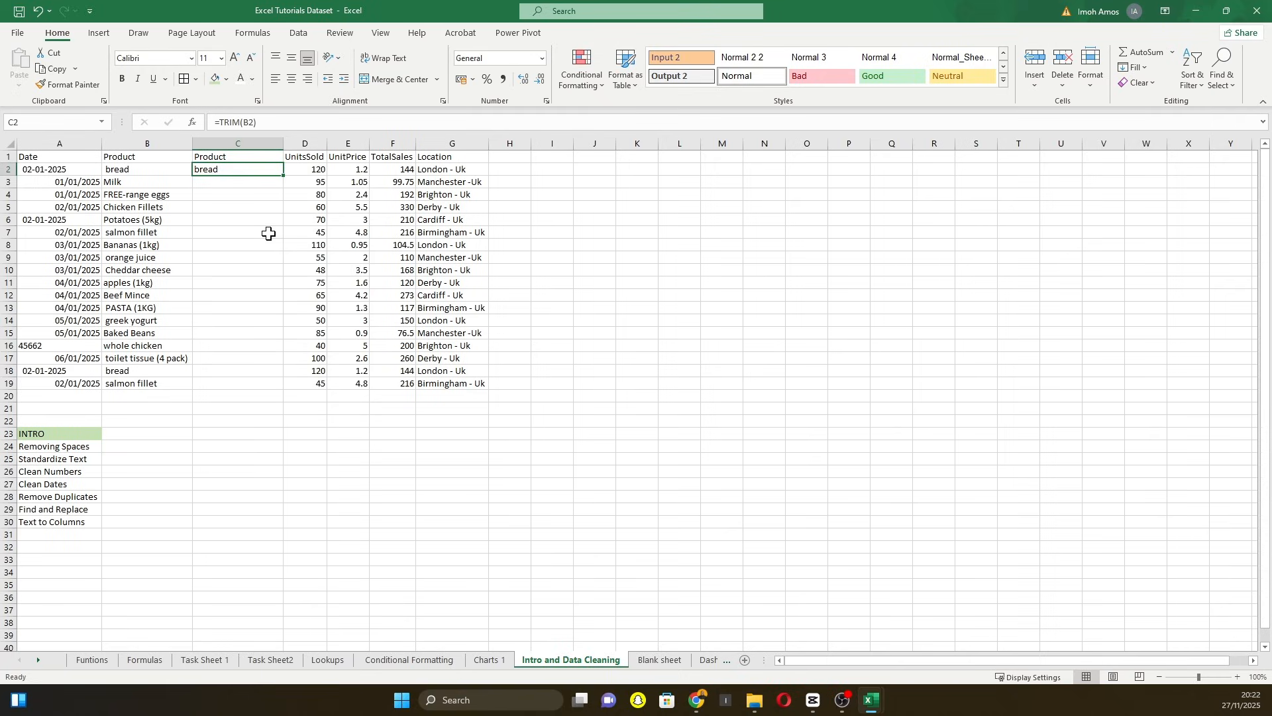
{"action": "double_click", "coordinate": [284, 175]}
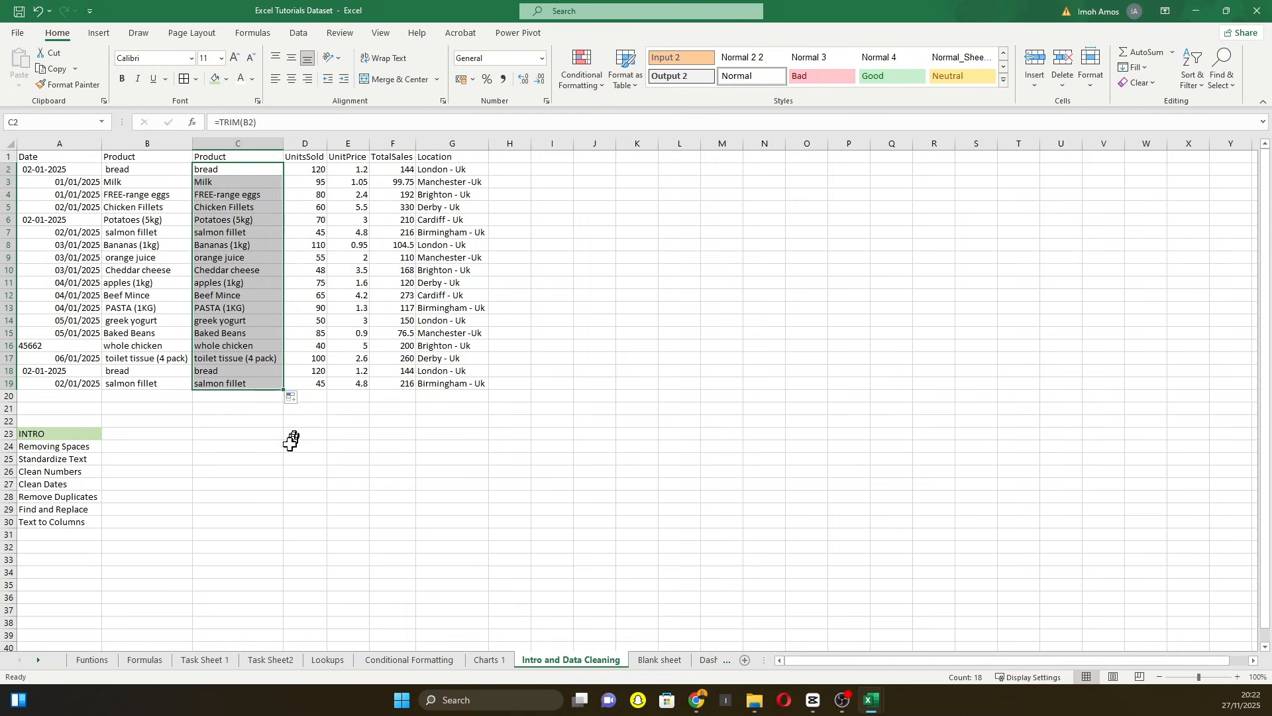
{"action": "left_click", "coordinate": [257, 446]}
{"action": "left_click", "coordinate": [105, 371]}
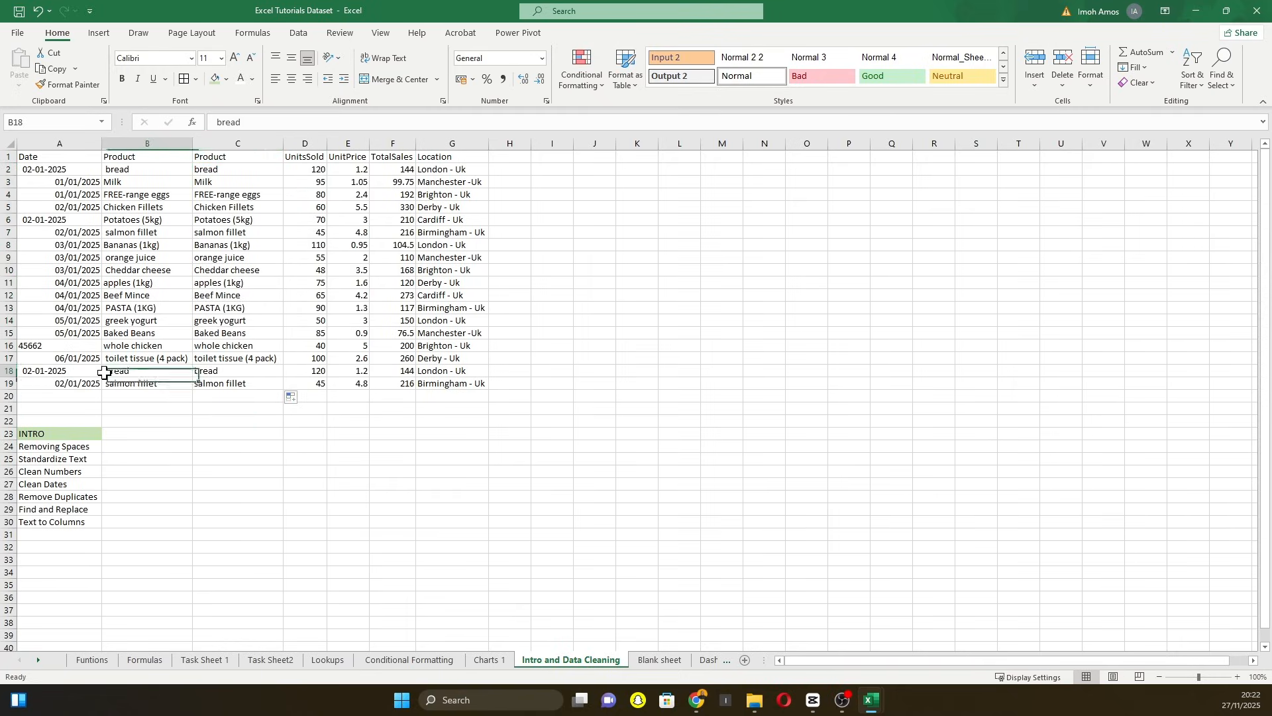
{"action": "left_click", "coordinate": [213, 372]}
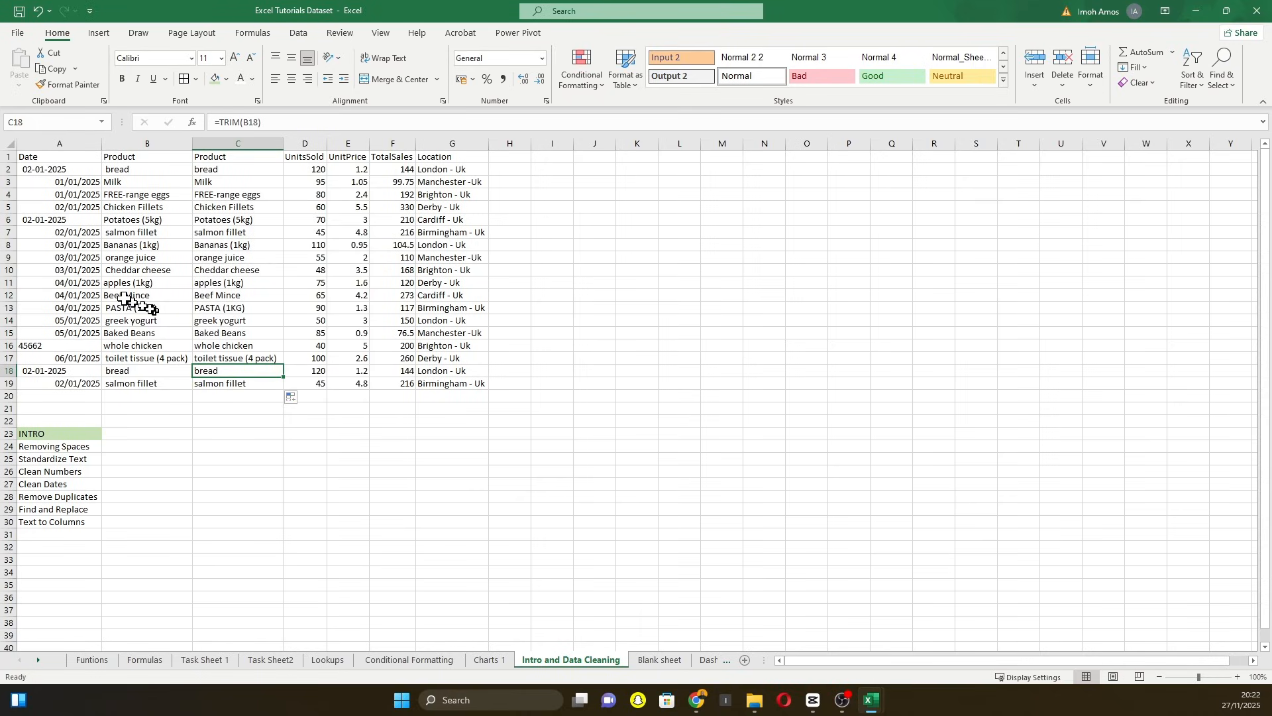
{"action": "left_click", "coordinate": [112, 309]}
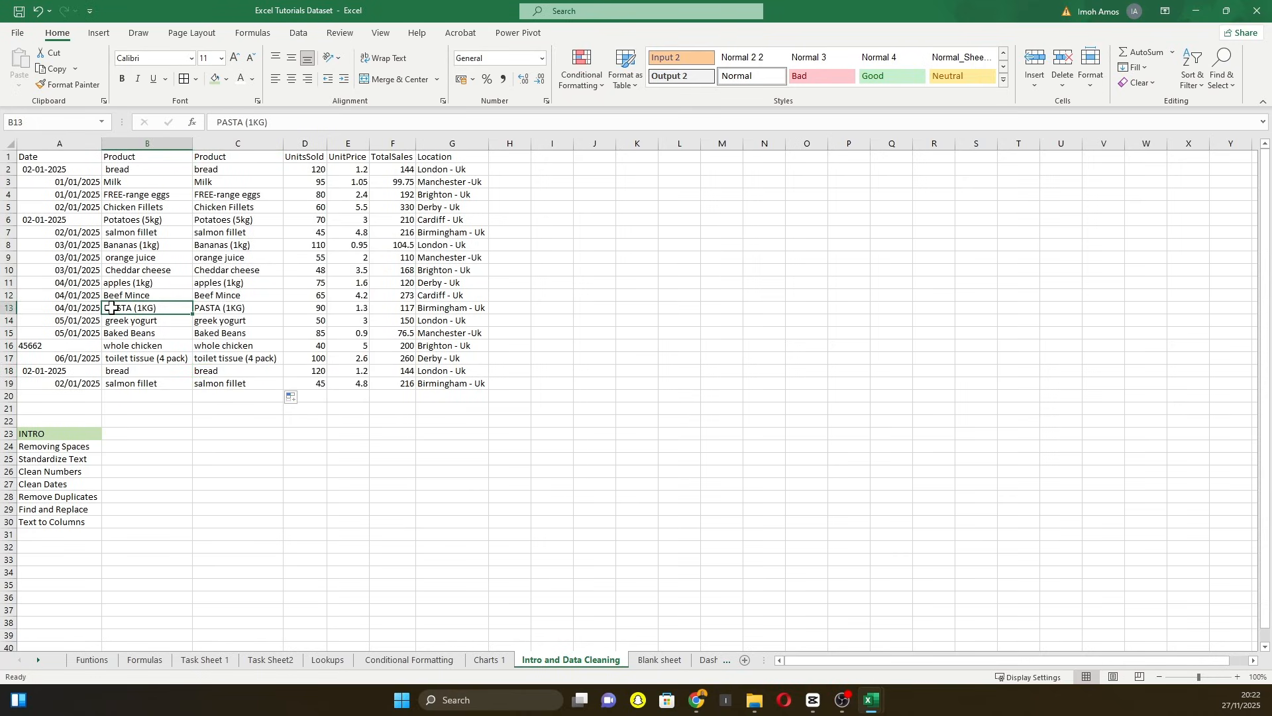
- Compare the original PASTA (1KG) and greek yogurt entries in column B with their trimmed versions in column C
{"action": "double_click", "coordinate": [112, 307]}
{"action": "left_click", "coordinate": [212, 308]}
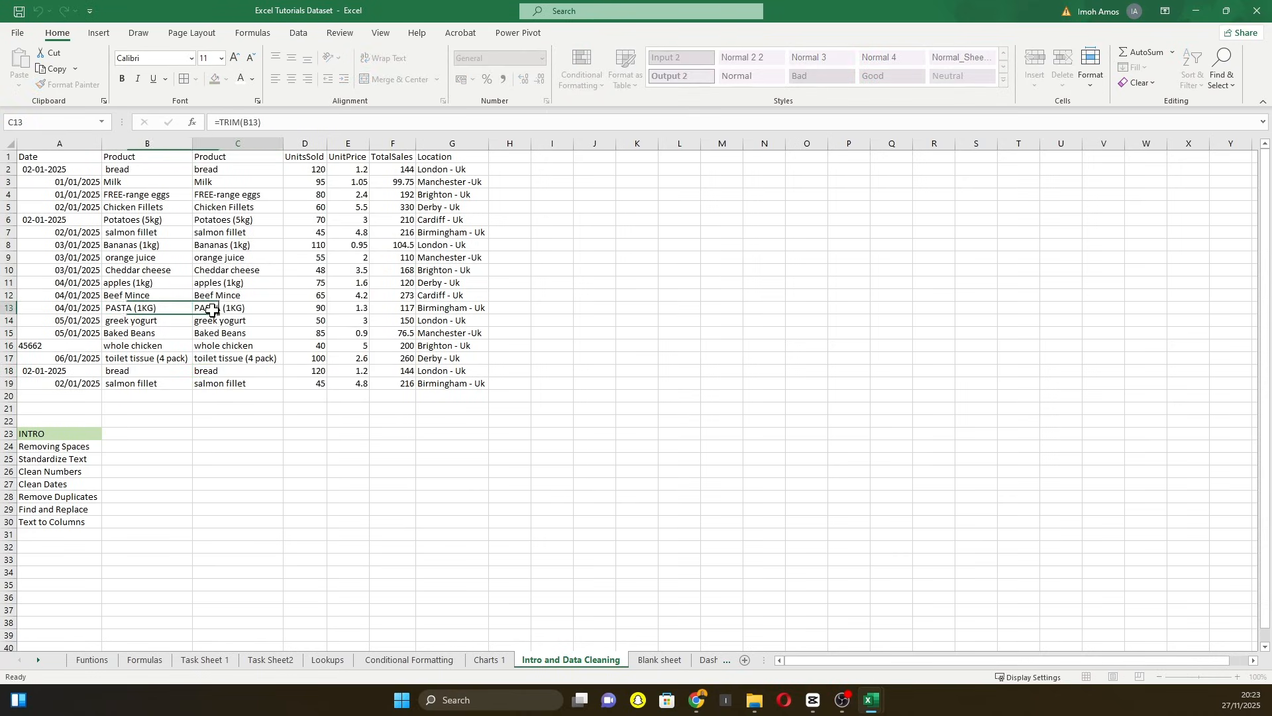
{"action": "left_click", "coordinate": [115, 321]}
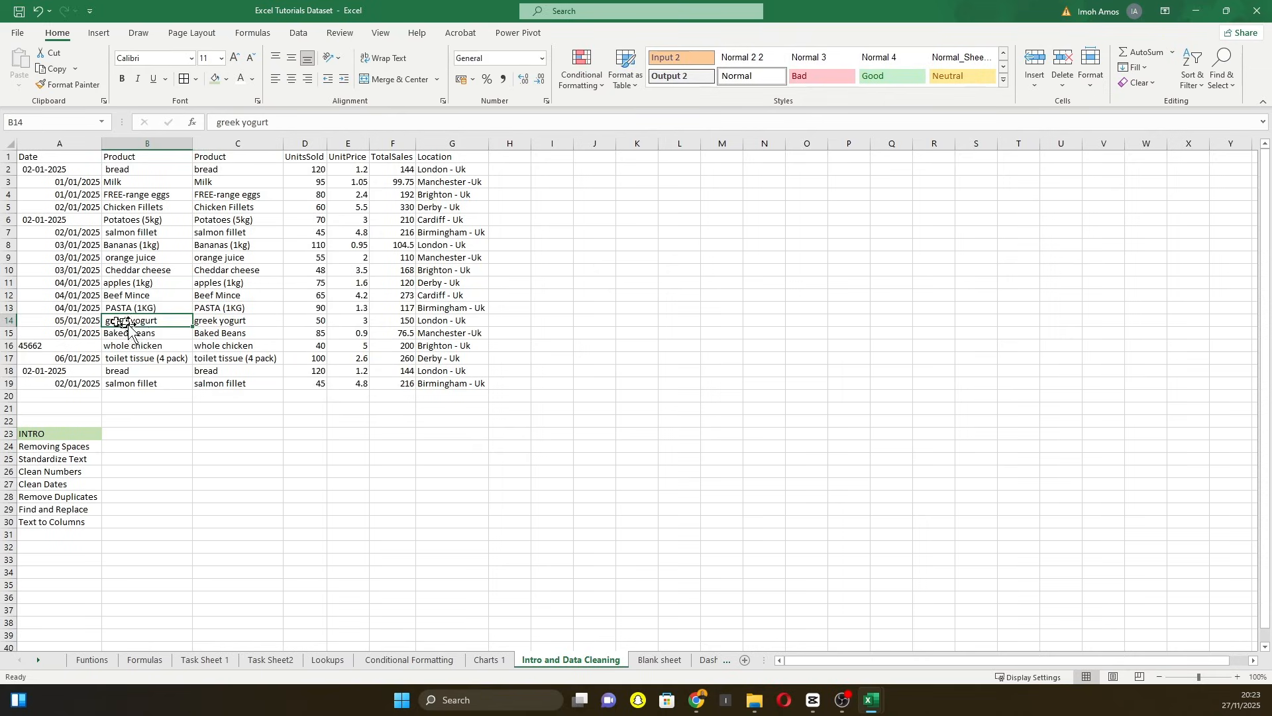
{"action": "left_click", "coordinate": [210, 499]}
- Copy the trimmed product range C1:C19 and paste it over itself as values only
{"action": "left_click", "coordinate": [213, 169]}
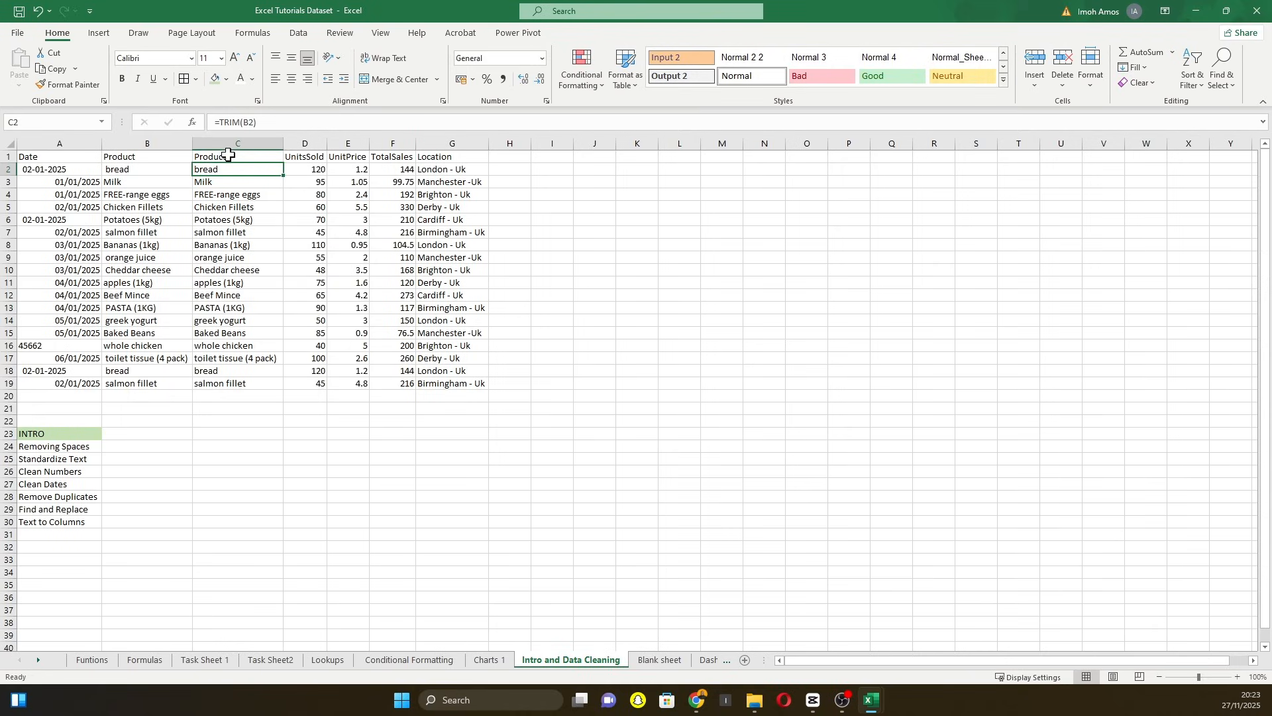
{"action": "left_click_drag", "start_coordinate": [228, 156], "coordinate": [250, 381]}
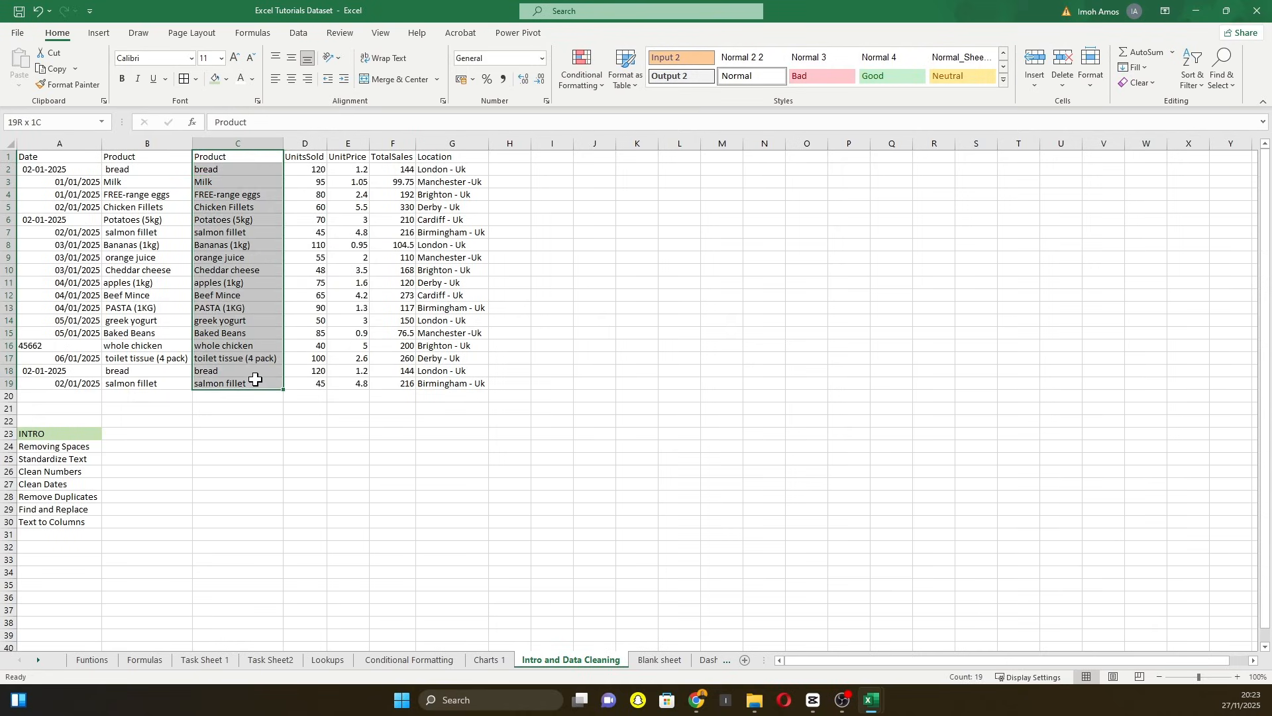
{"action": "right_click", "coordinate": [225, 233]}
{"action": "left_click", "coordinate": [267, 257]}
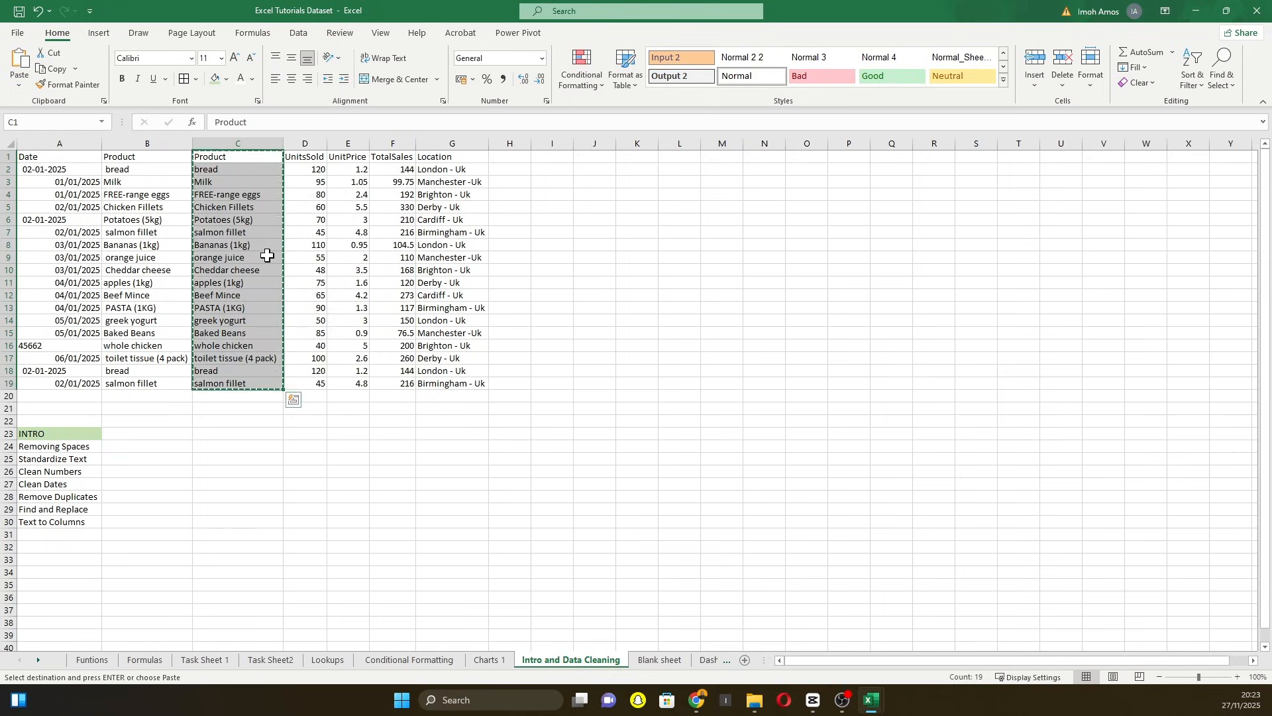
{"action": "right_click", "coordinate": [205, 159]}
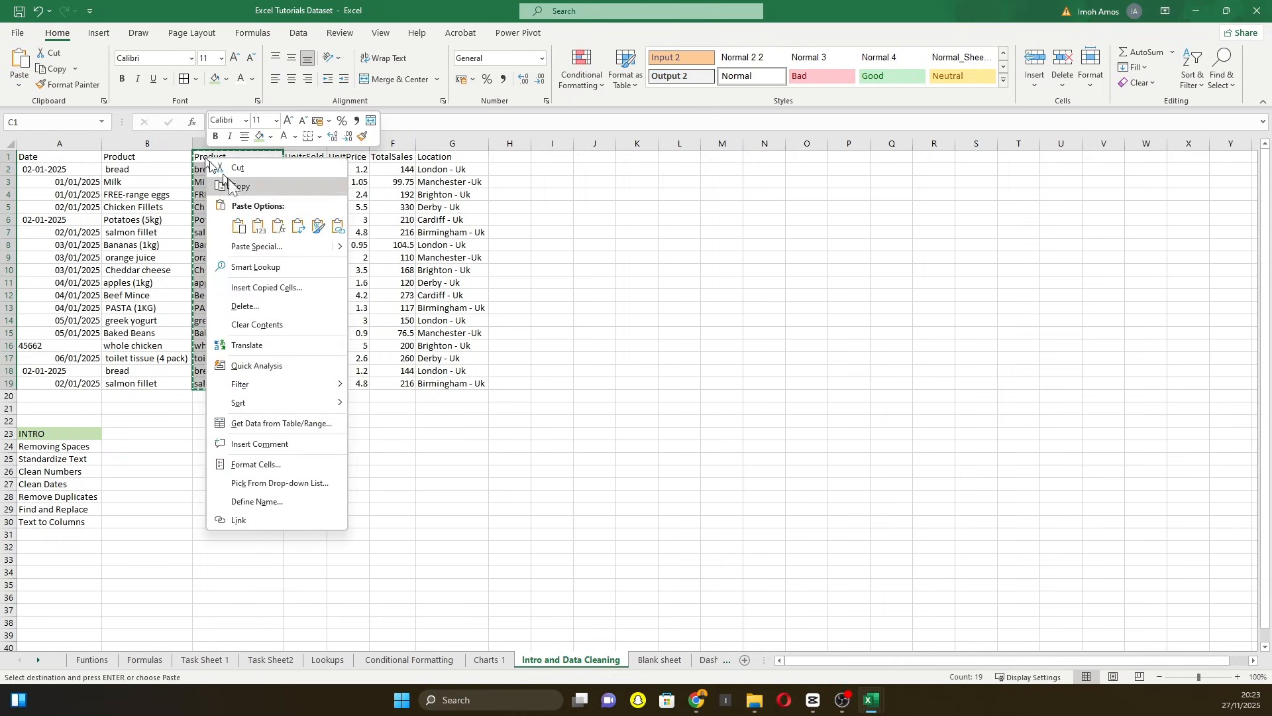
{"action": "left_click", "coordinate": [256, 228]}
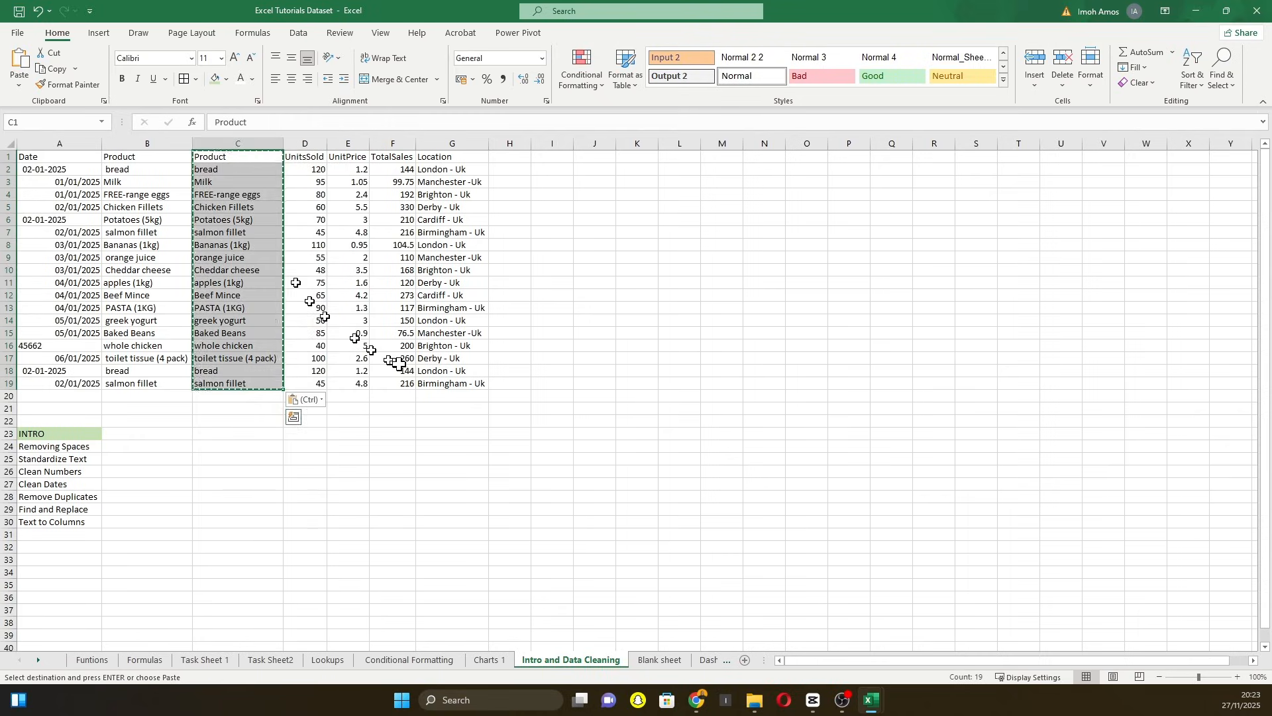
{"action": "left_click", "coordinate": [676, 308]}
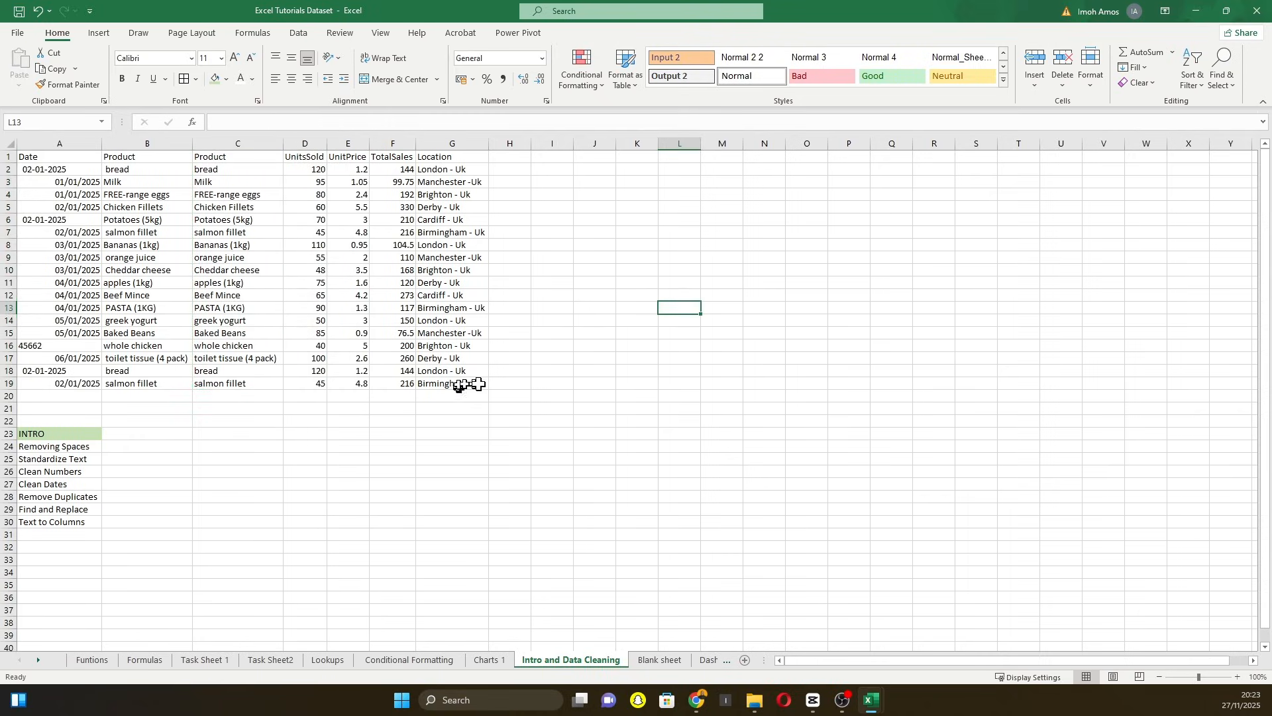
- Check several cells of the trimmed Product column, such as C2, C3 and C12, for plain text instead of formulas
{"action": "left_click", "coordinate": [229, 157]}
{"action": "left_click", "coordinate": [223, 172]}
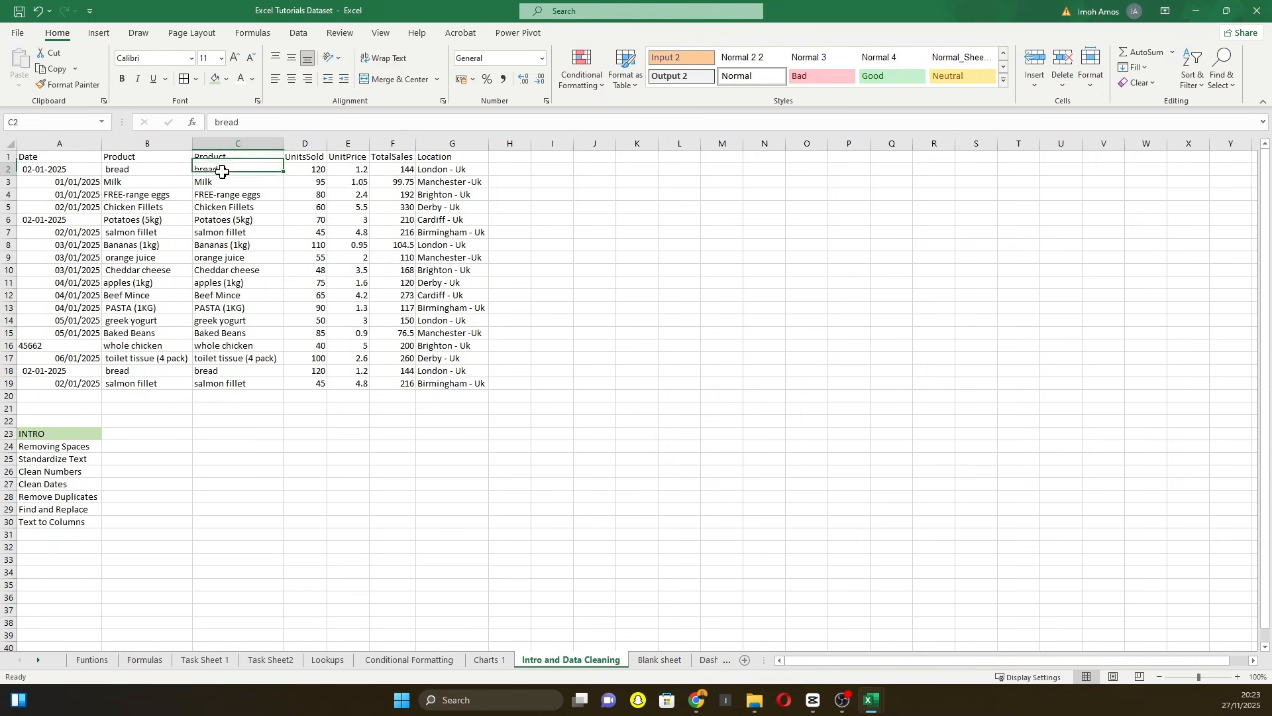
{"action": "left_click", "coordinate": [243, 186]}
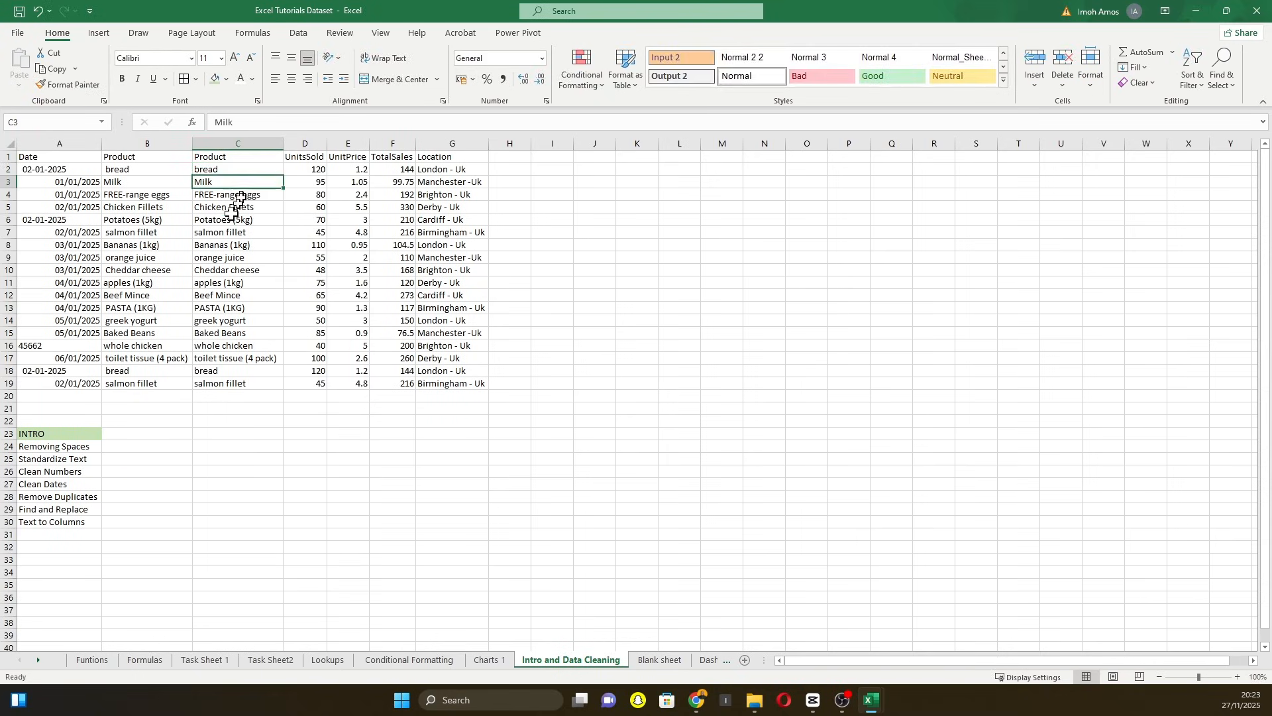
{"action": "left_click", "coordinate": [232, 219]}
{"action": "left_click", "coordinate": [242, 296]}
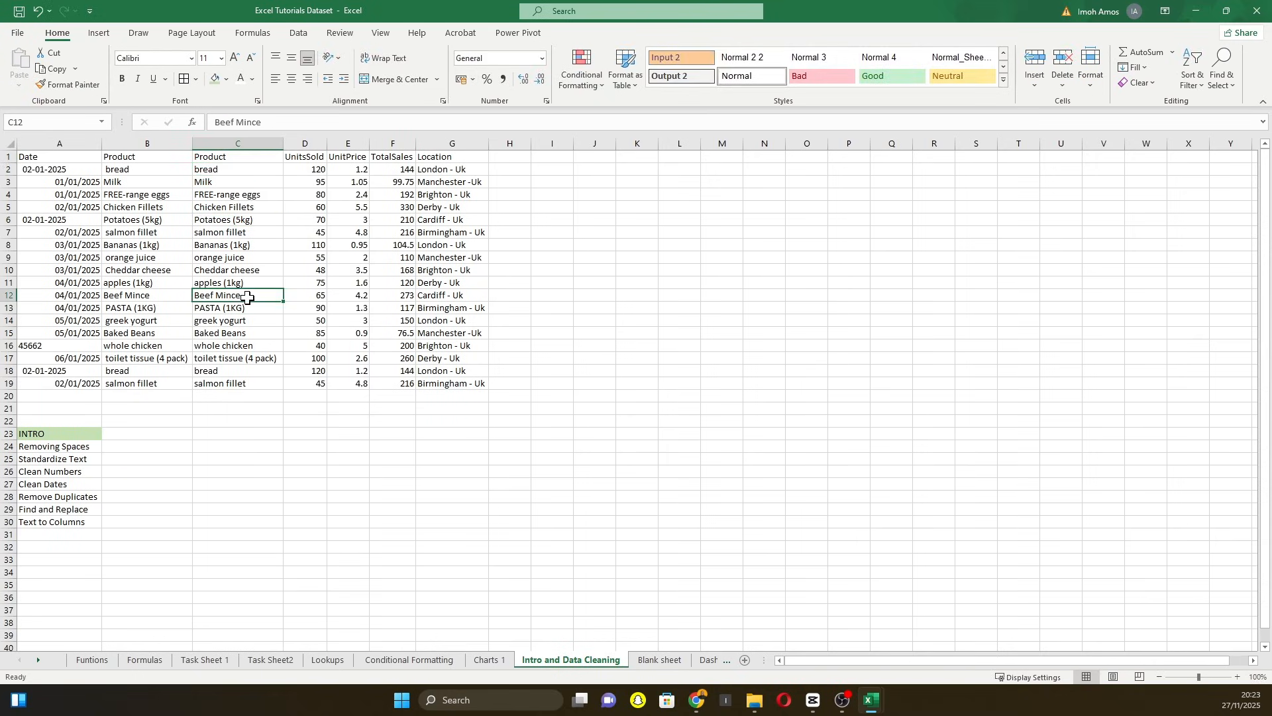
{"action": "left_click", "coordinate": [214, 196]}
{"action": "left_click", "coordinate": [221, 233]}
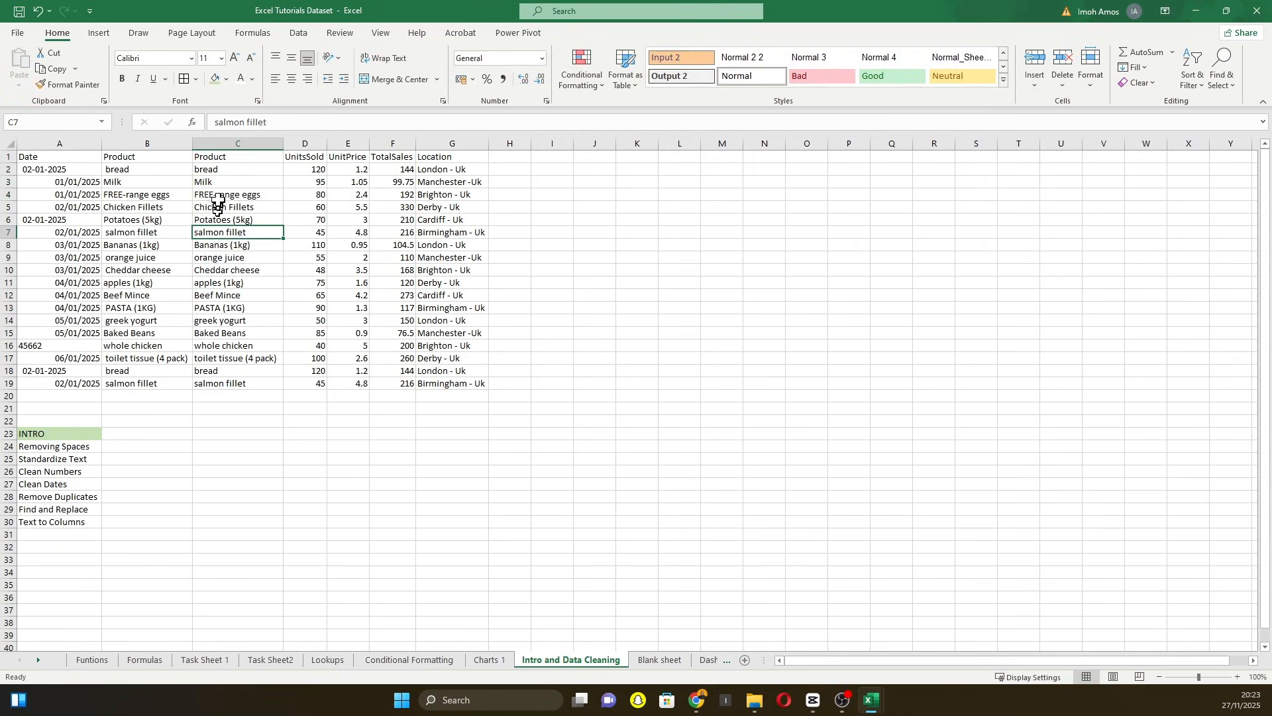
- Delete the original untrimmed Product column B from the dataset
{"action": "left_click", "coordinate": [137, 137]}
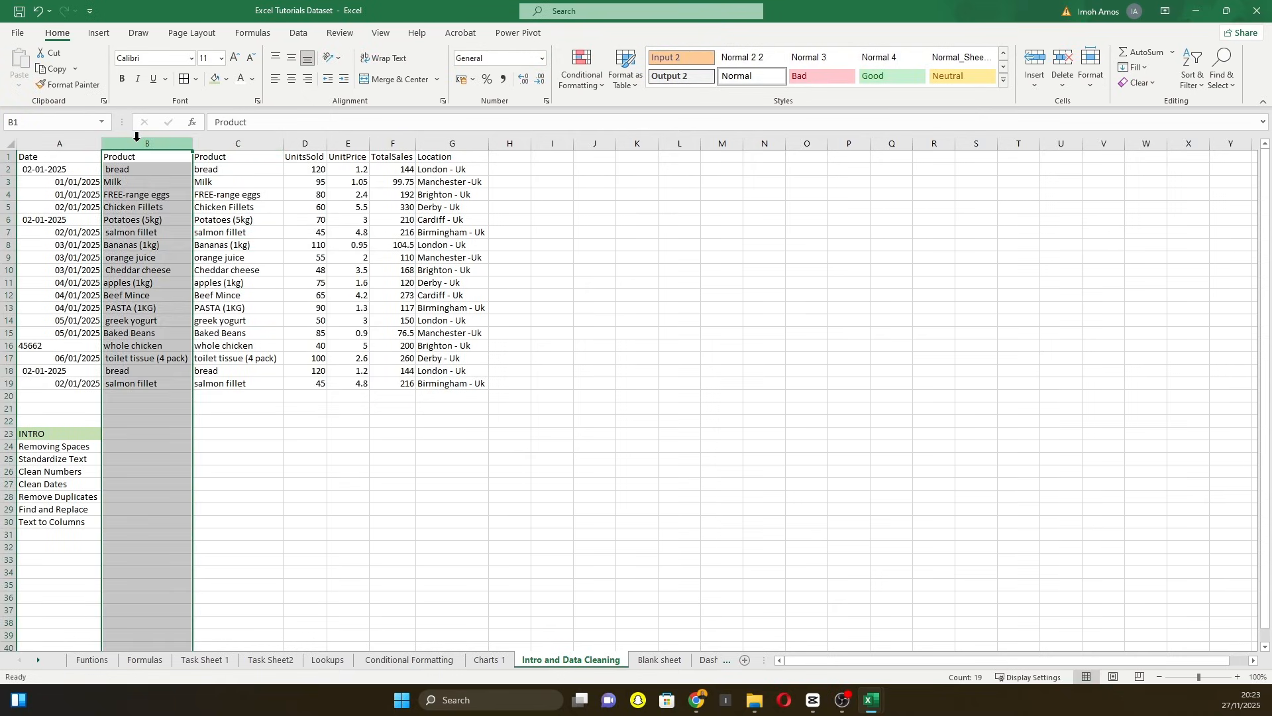
{"action": "right_click", "coordinate": [140, 142]}
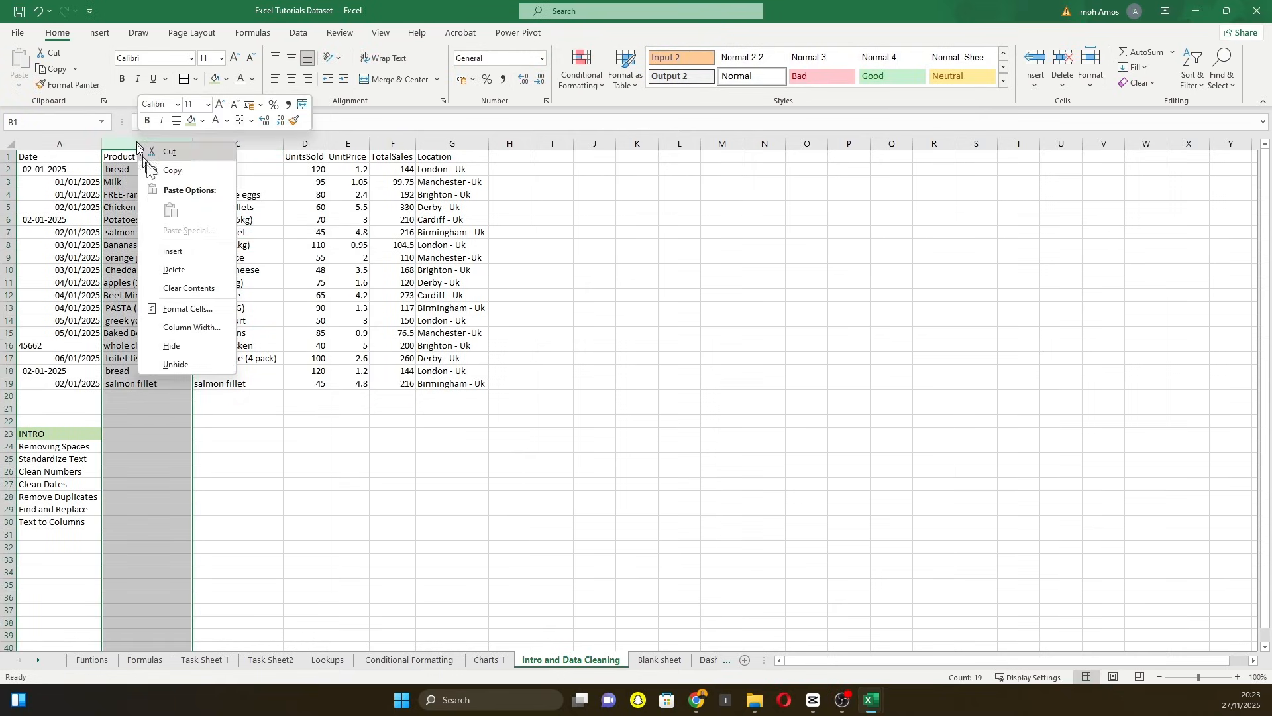
{"action": "left_click", "coordinate": [175, 270]}
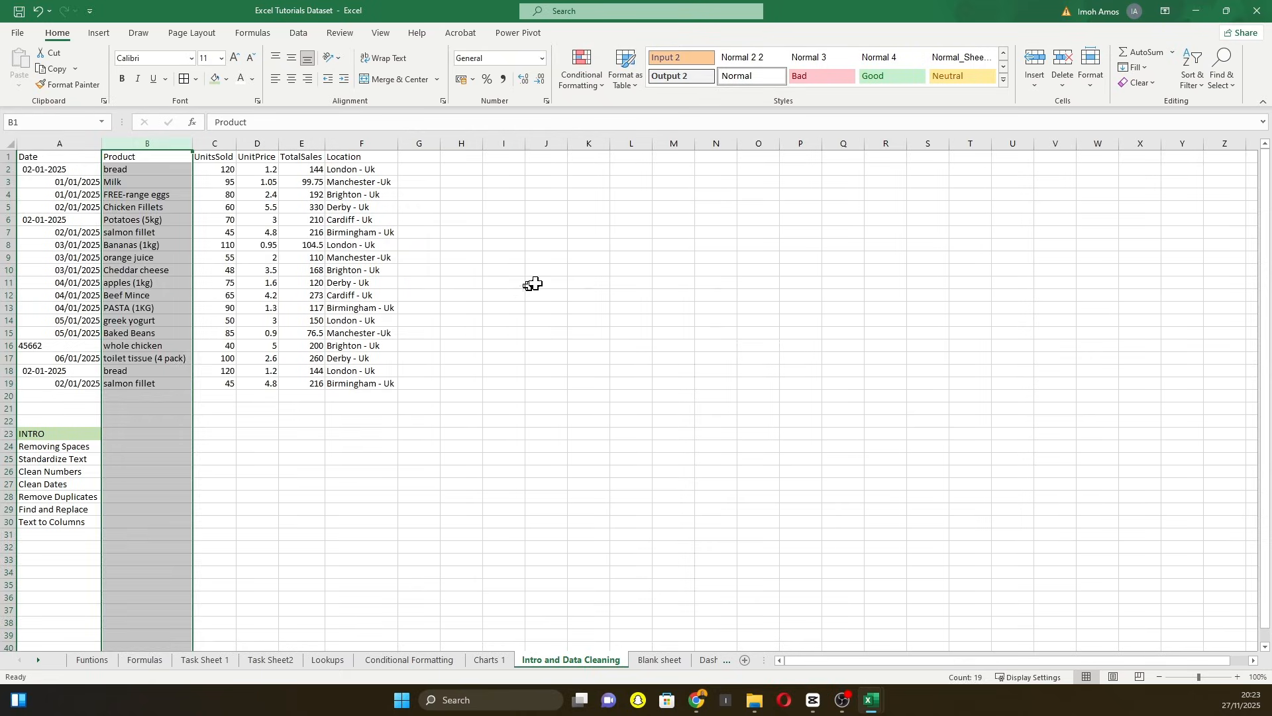
{"action": "left_click", "coordinate": [533, 283]}
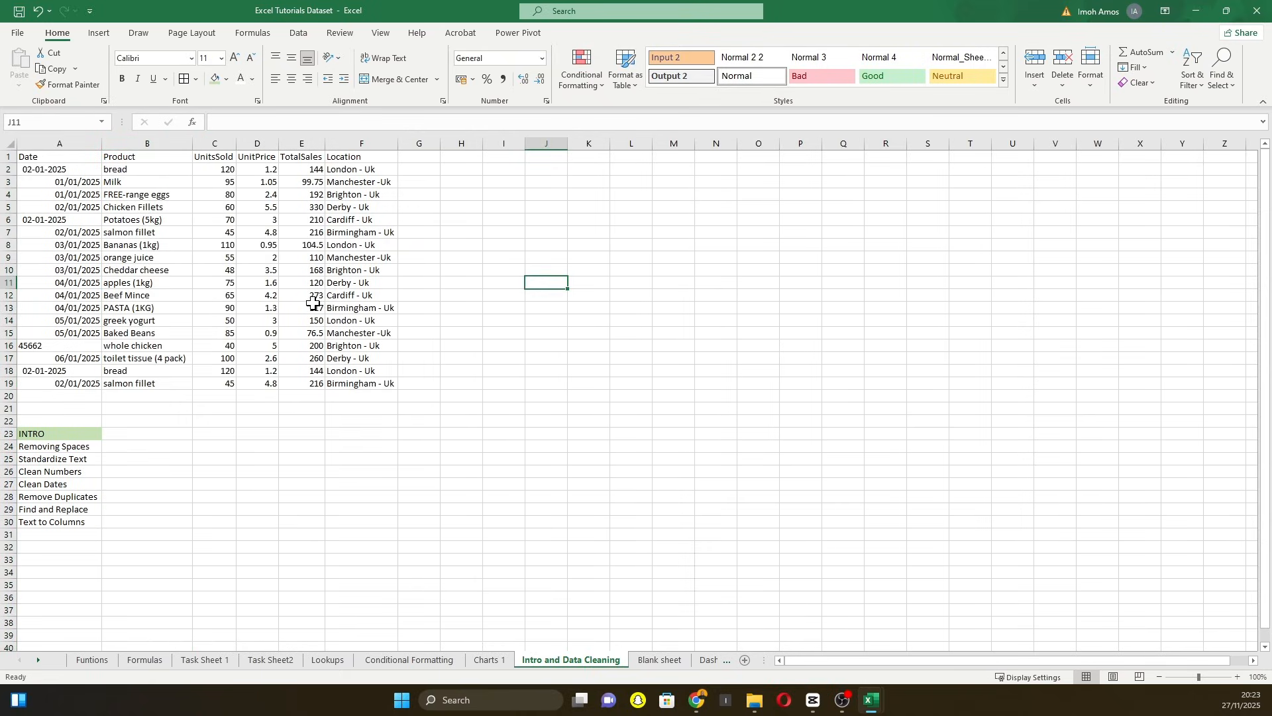
- Undo the deletion of the original Product column and inspect cells C2 and C4
{"action": "key", "text": "ctrl+z"}
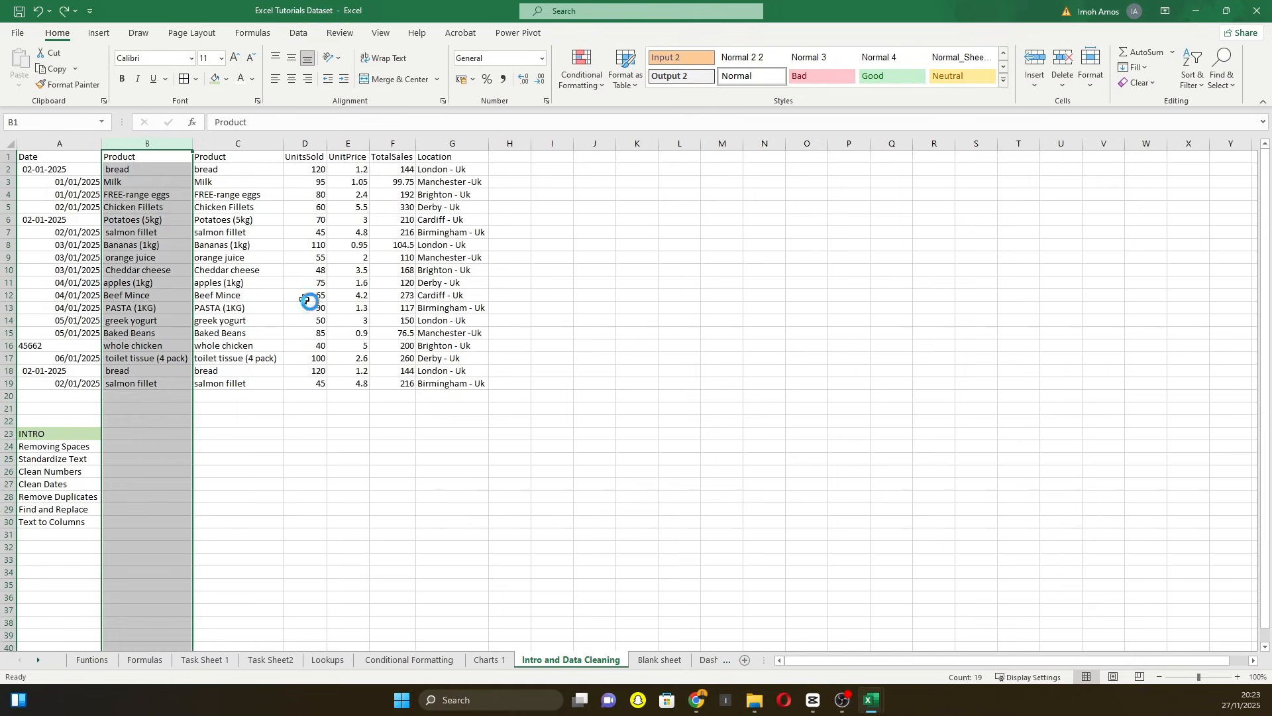
{"action": "key", "text": "ctrl+z"}
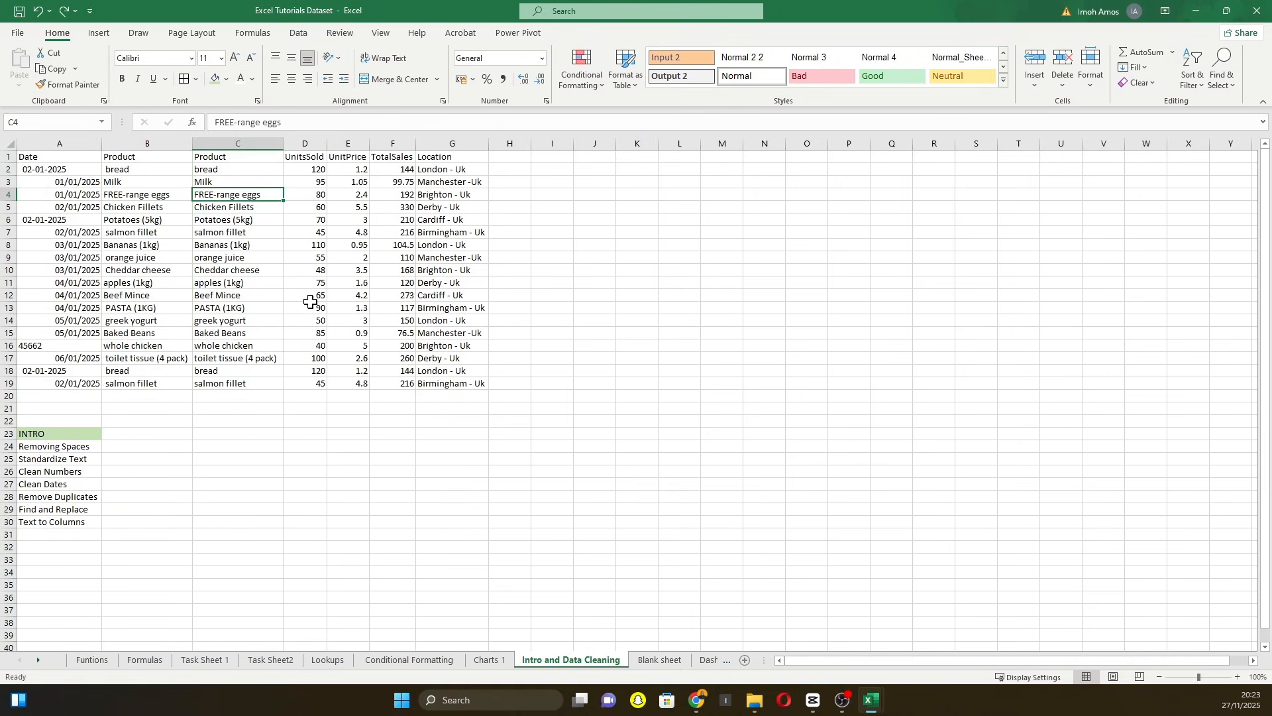
{"action": "left_click", "coordinate": [225, 172]}
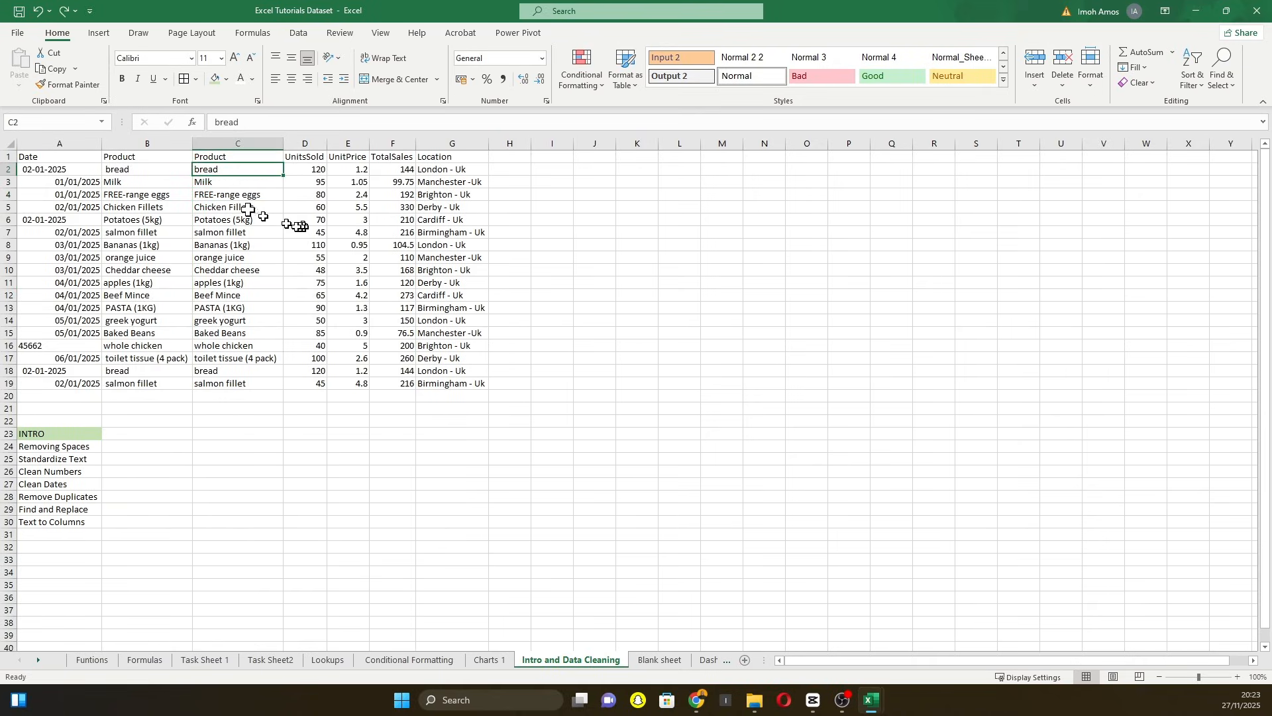
{"action": "left_click", "coordinate": [231, 195]}
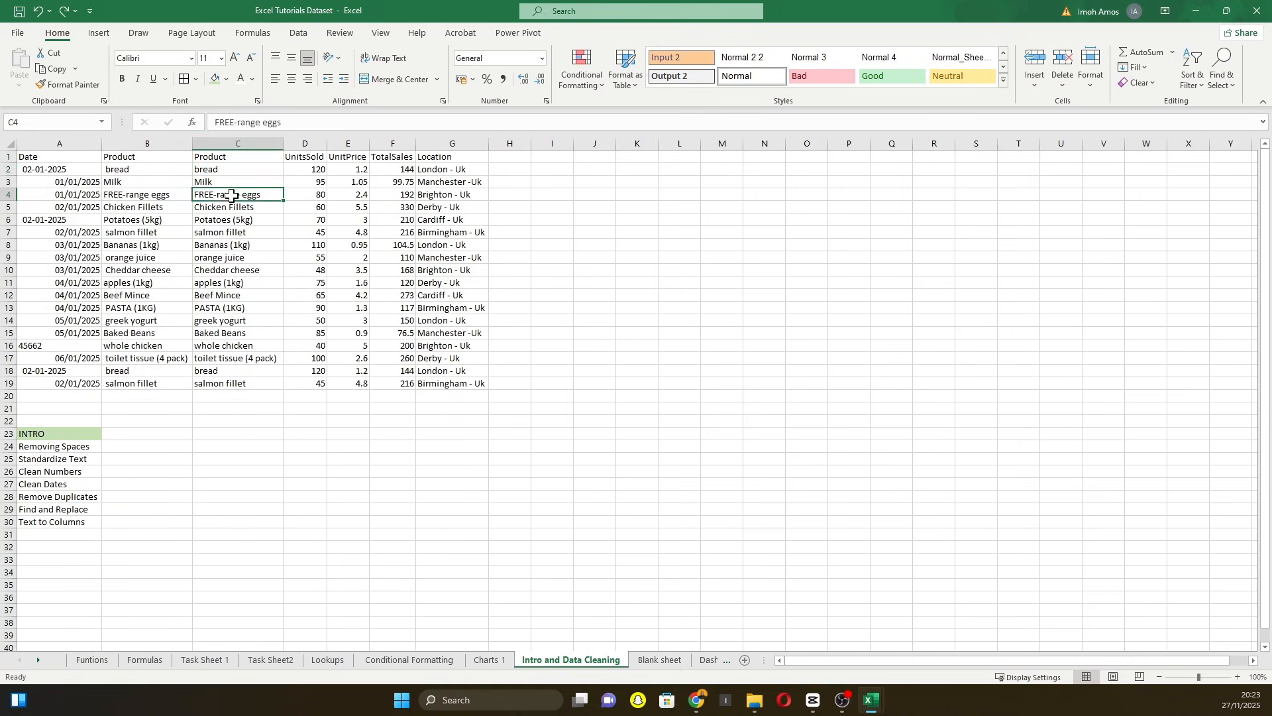
- Undo the values-only paste in column C and inspect the TRIM formulas in C5 and C4
{"action": "left_click", "coordinate": [216, 159]}
{"action": "key", "text": "ctrl+shift+Down"}
{"action": "key", "text": "ctrl+c"}
{"action": "left_click", "coordinate": [620, 321]}
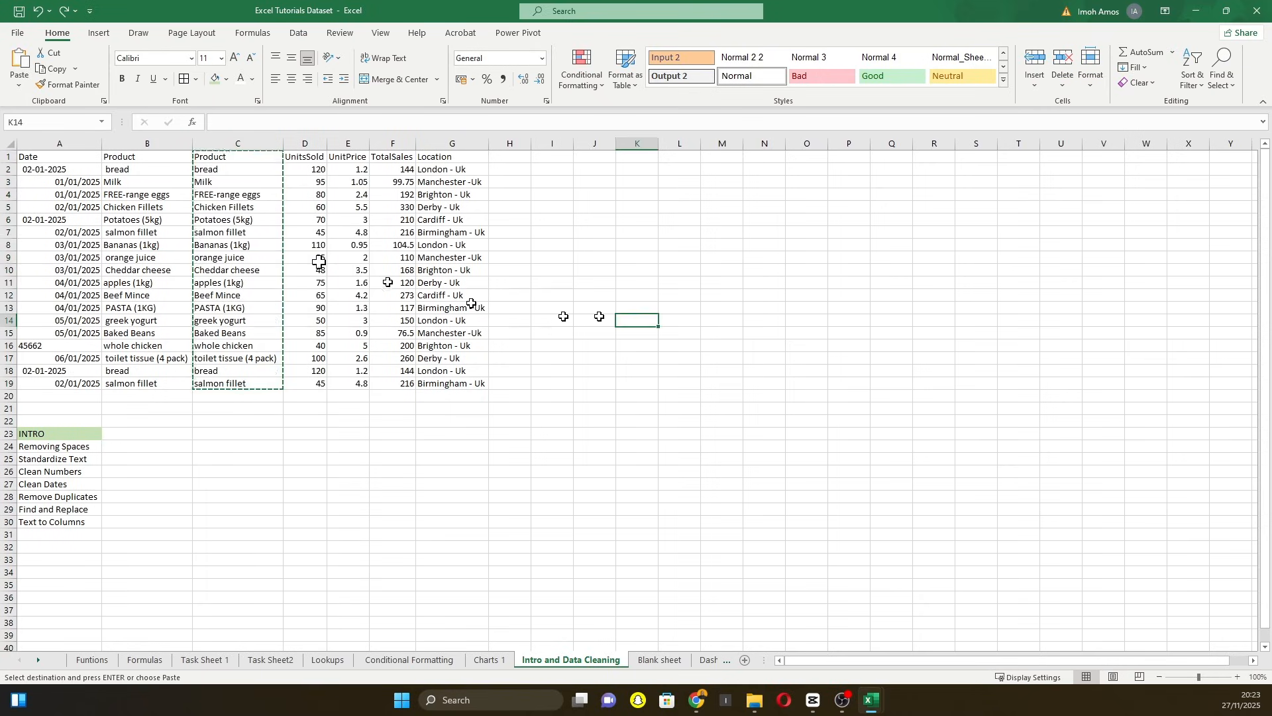
{"action": "left_click", "coordinate": [250, 208]}
{"action": "key", "text": "Escape"}
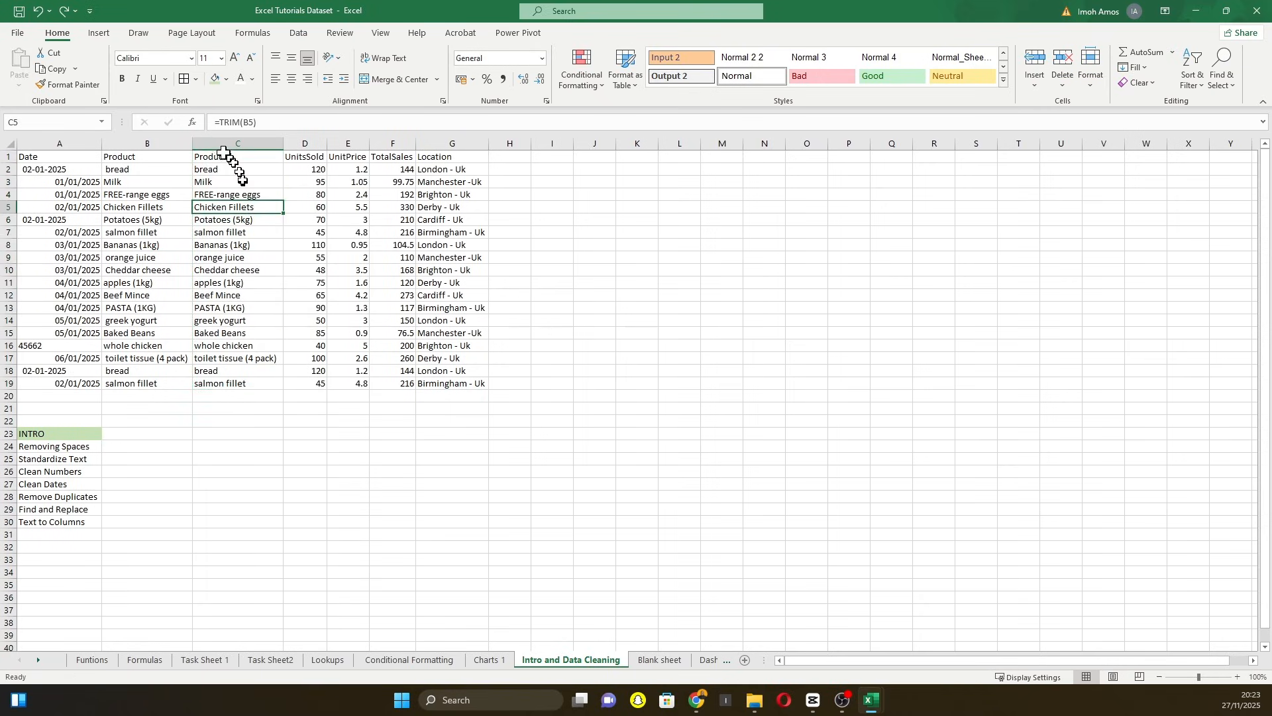
{"action": "left_click", "coordinate": [222, 194]}
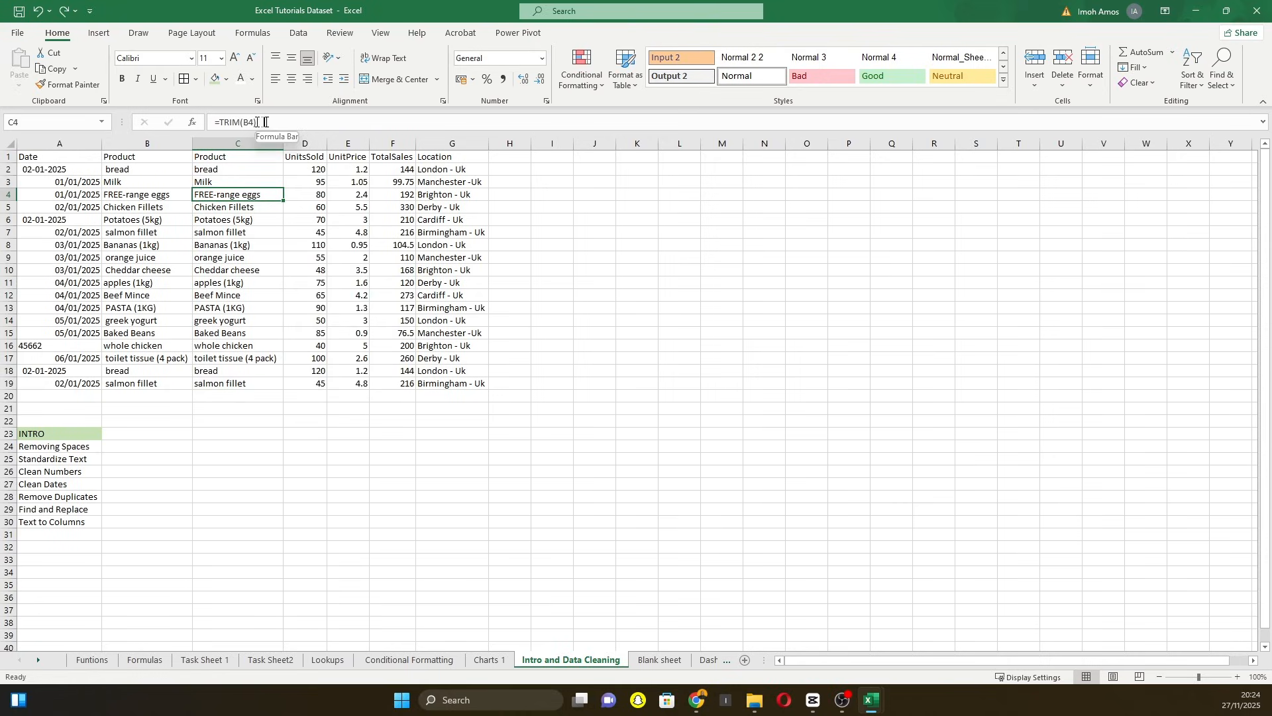
- Try deleting the original Product column B while column C still holds TRIM formulas, inspect the formula in B2, and undo the deletion
{"action": "left_click", "coordinate": [153, 144]}
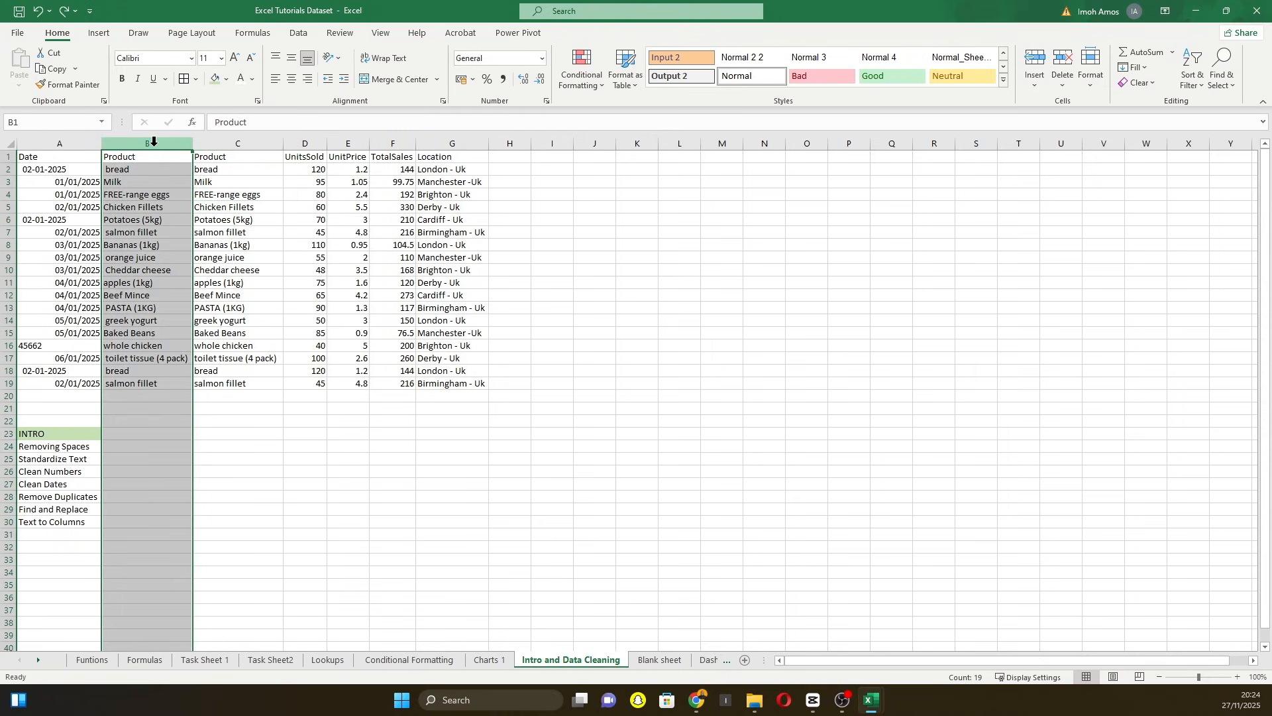
{"action": "right_click", "coordinate": [153, 142]}
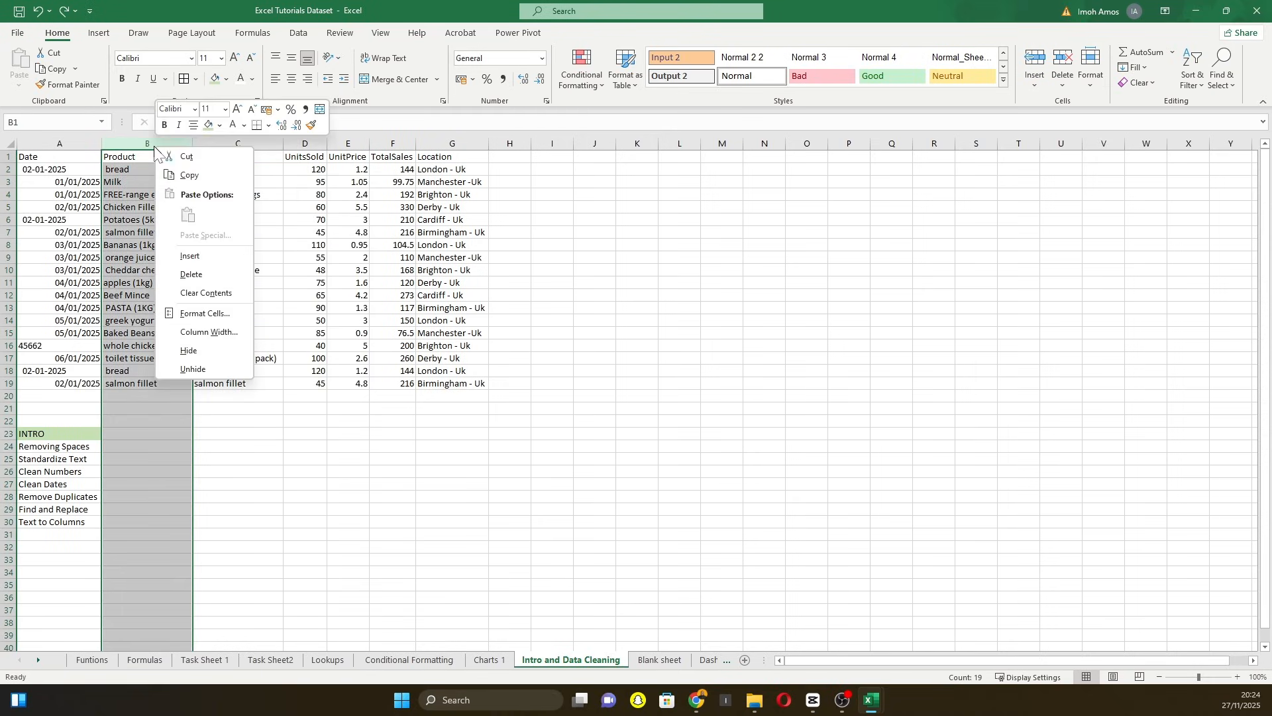
{"action": "key", "text": "Escape"}
{"action": "left_click", "coordinate": [193, 270]}
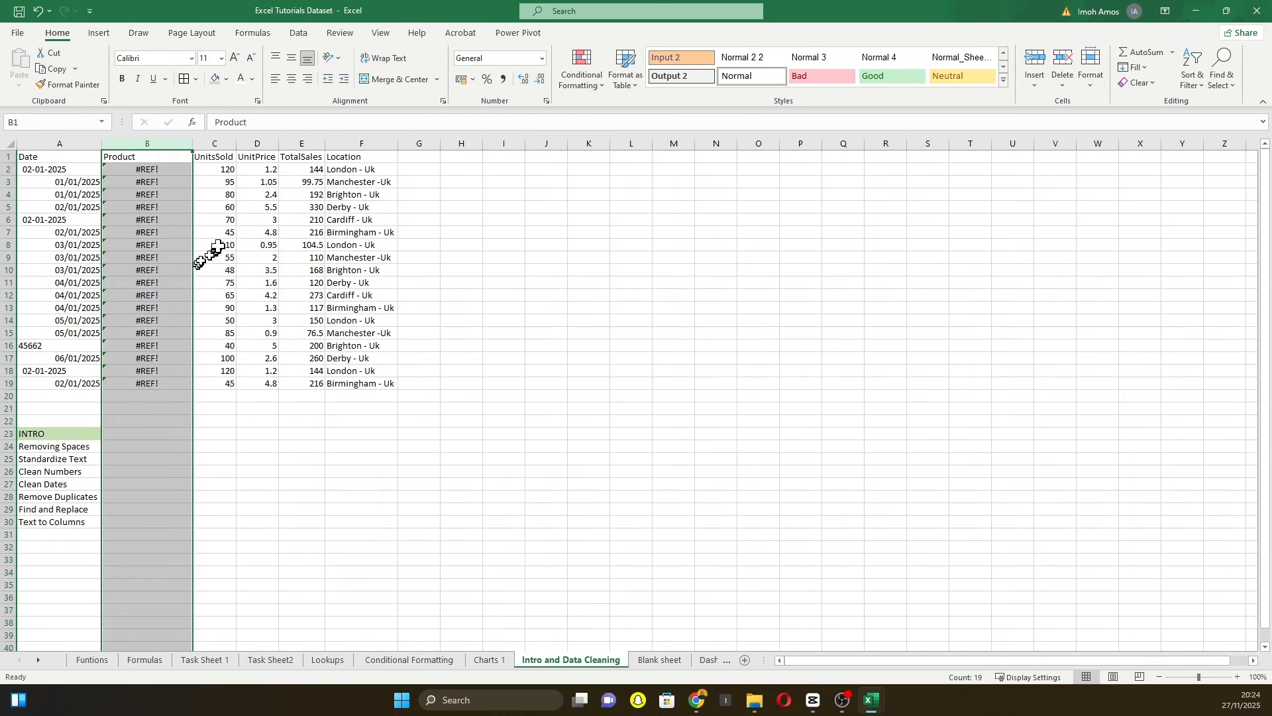
{"action": "left_click", "coordinate": [139, 173]}
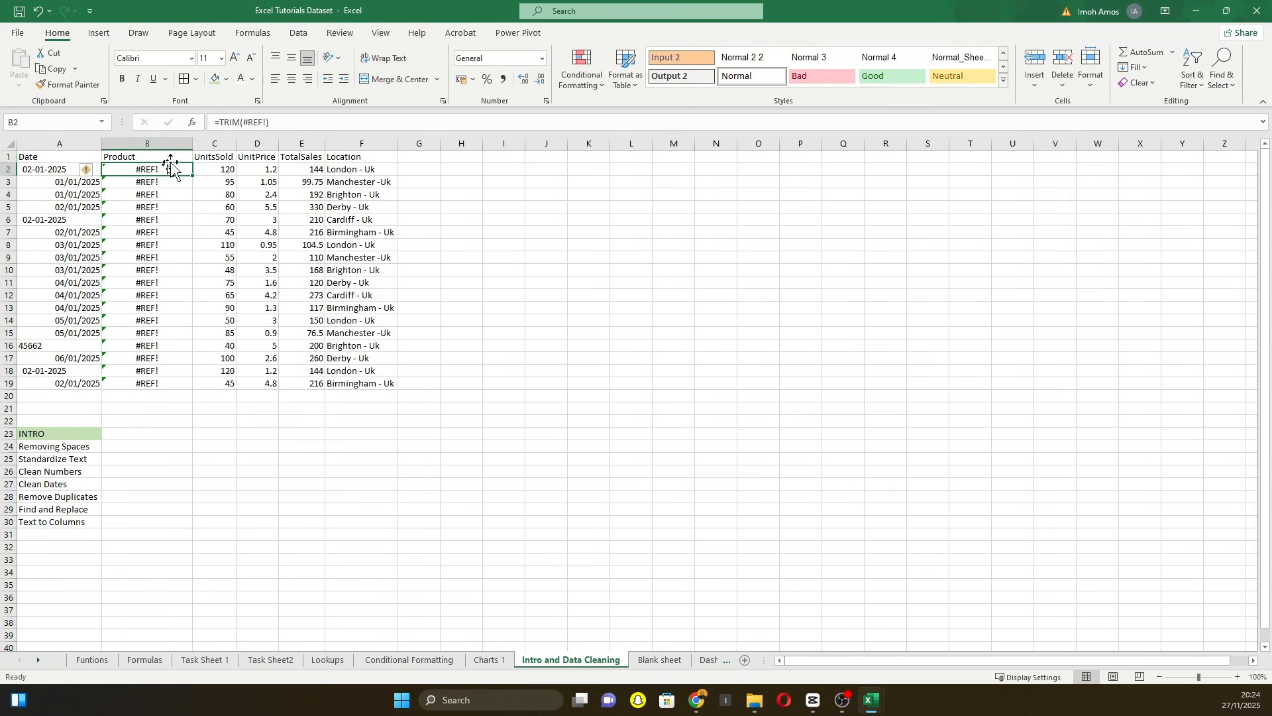
{"action": "key", "text": "ctrl+z"}
{"action": "left_click", "coordinate": [127, 171]}
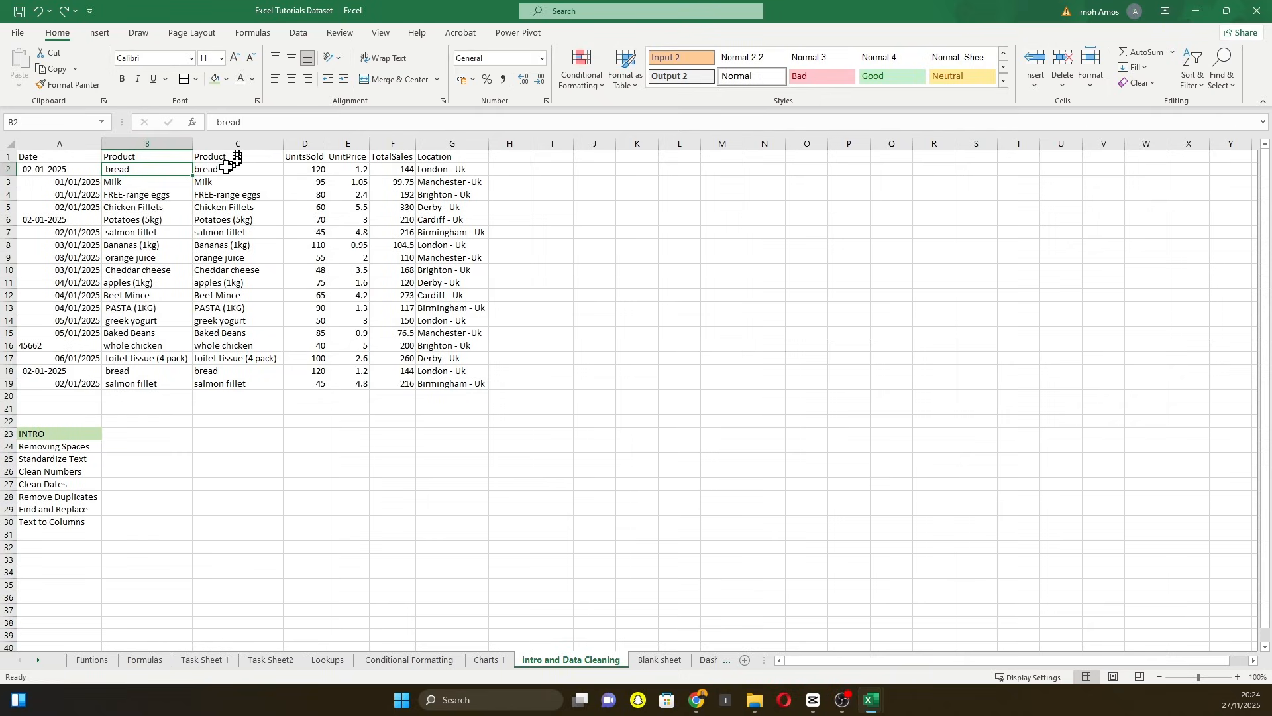
{"action": "left_click", "coordinate": [221, 169]}
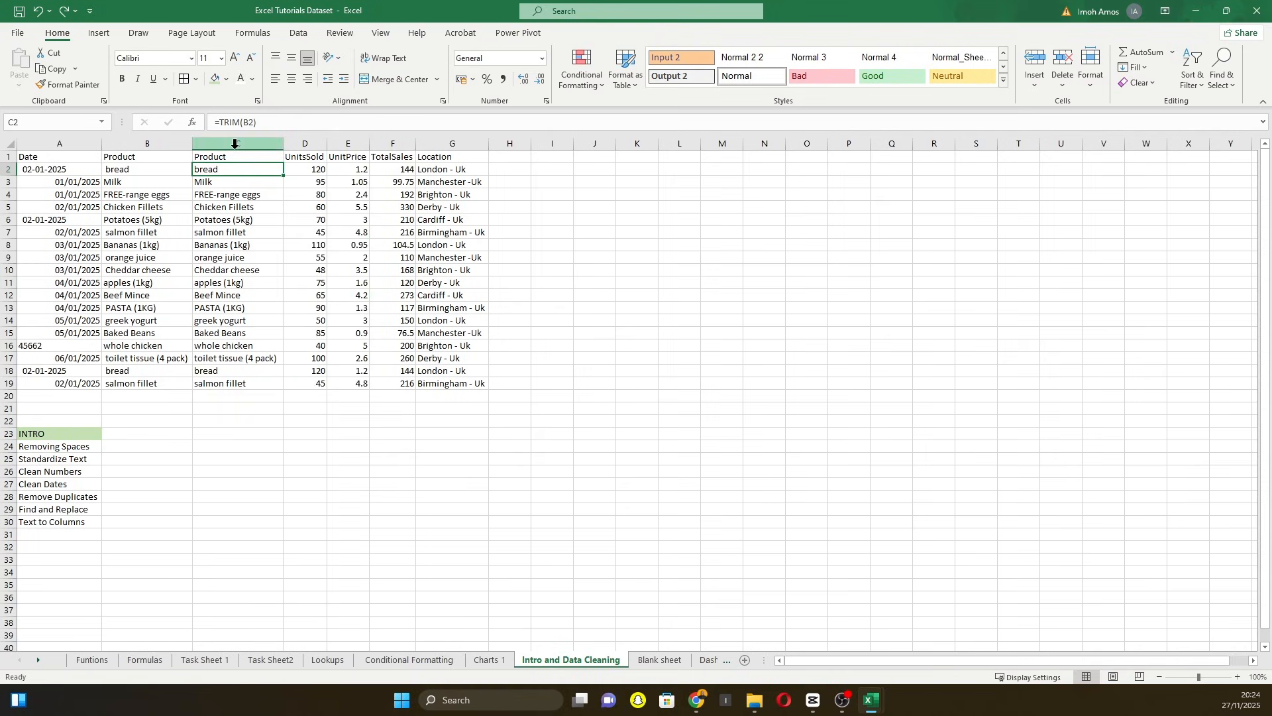
- Copy the whole trimmed Product column C and paste it in place as values only to replace the TRIM formulas
{"action": "left_click_drag", "start_coordinate": [223, 159], "coordinate": [227, 383]}
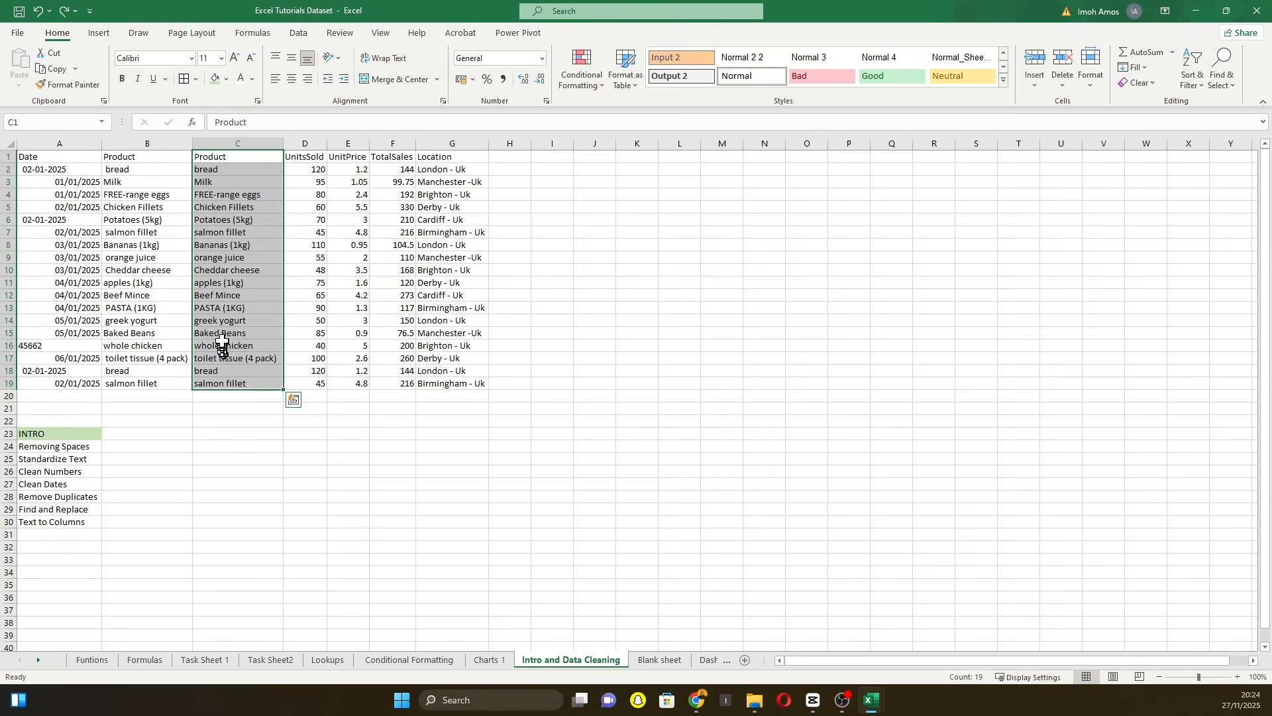
{"action": "key", "text": "ctrl+q"}
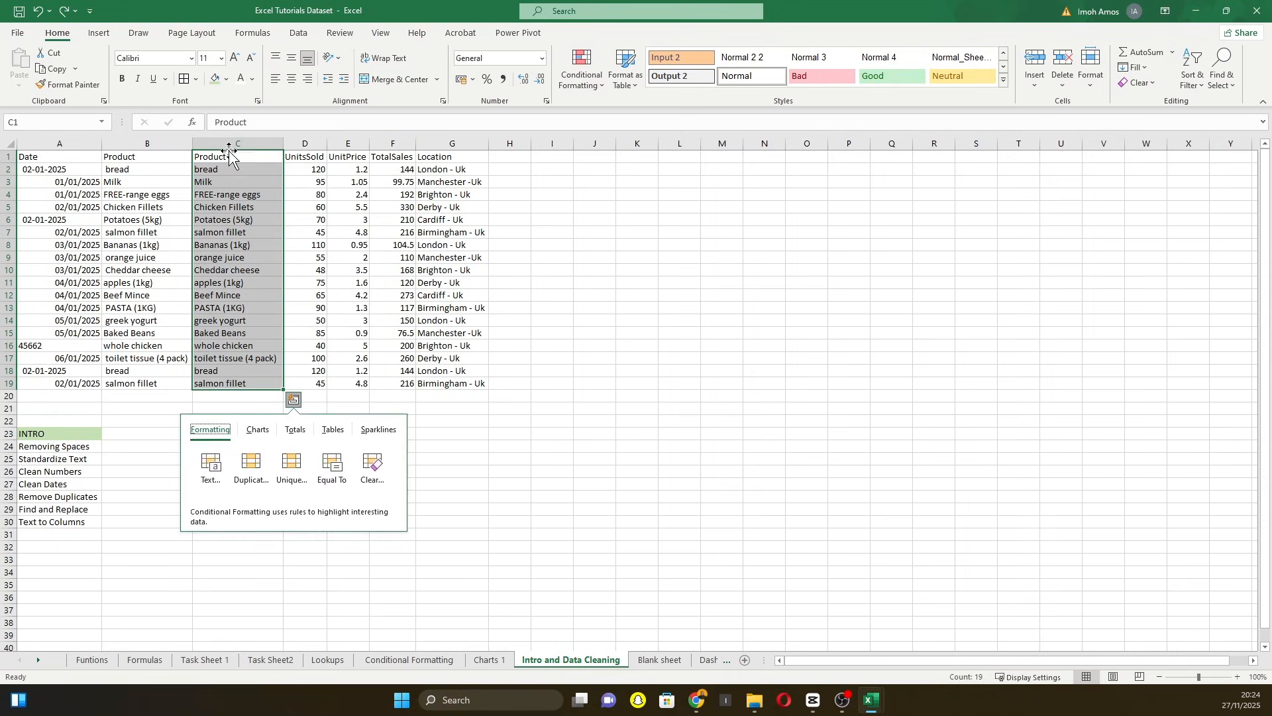
{"action": "left_click", "coordinate": [230, 141]}
{"action": "key", "text": "ctrl+c"}
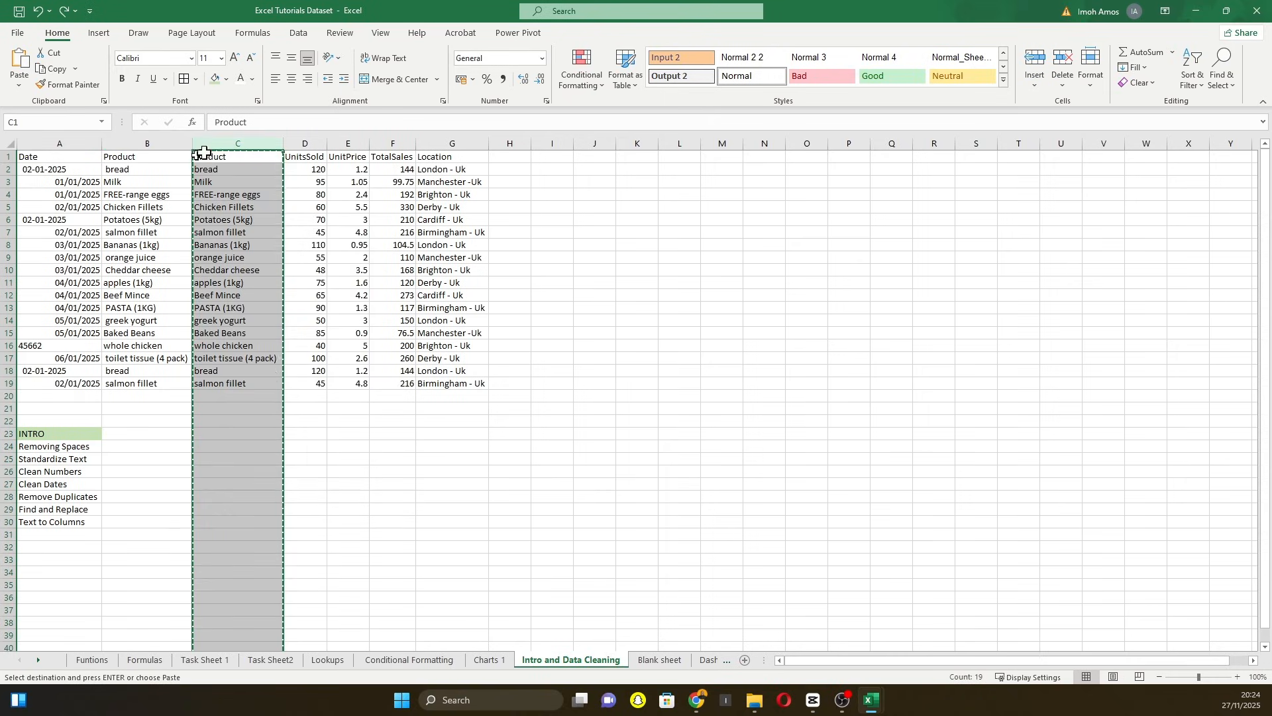
{"action": "right_click", "coordinate": [223, 164]}
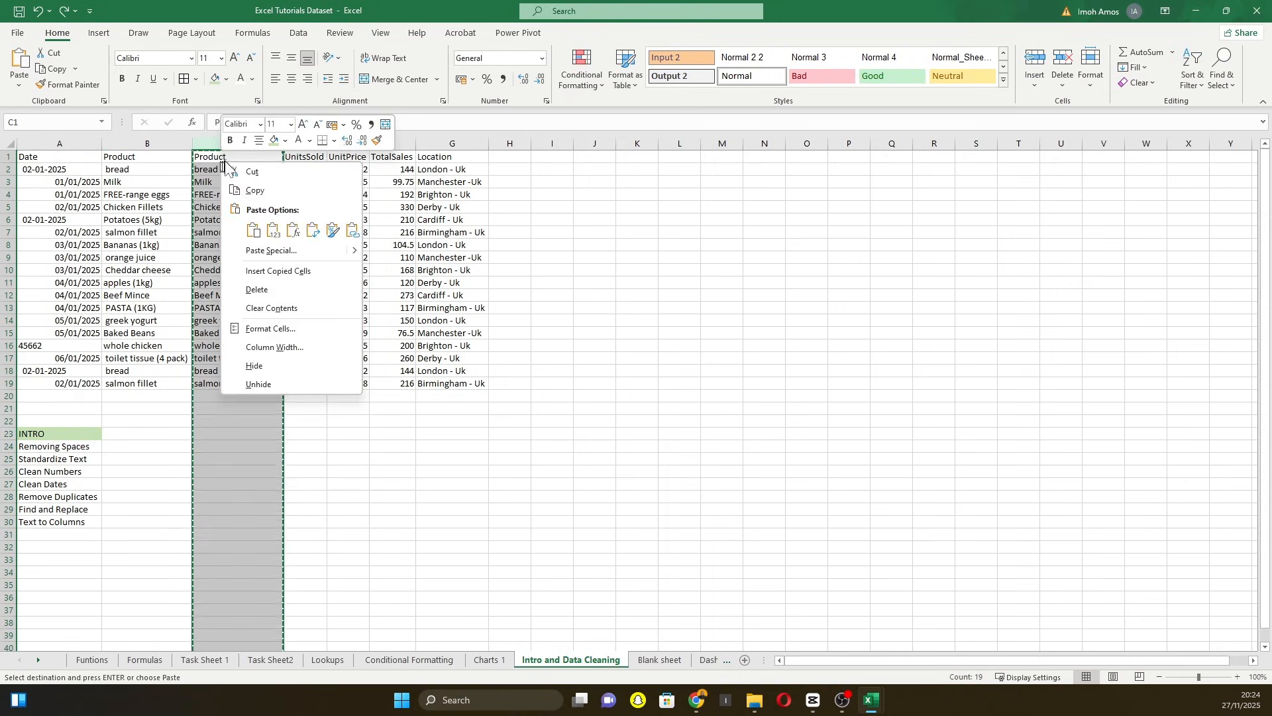
{"action": "left_click", "coordinate": [273, 231]}
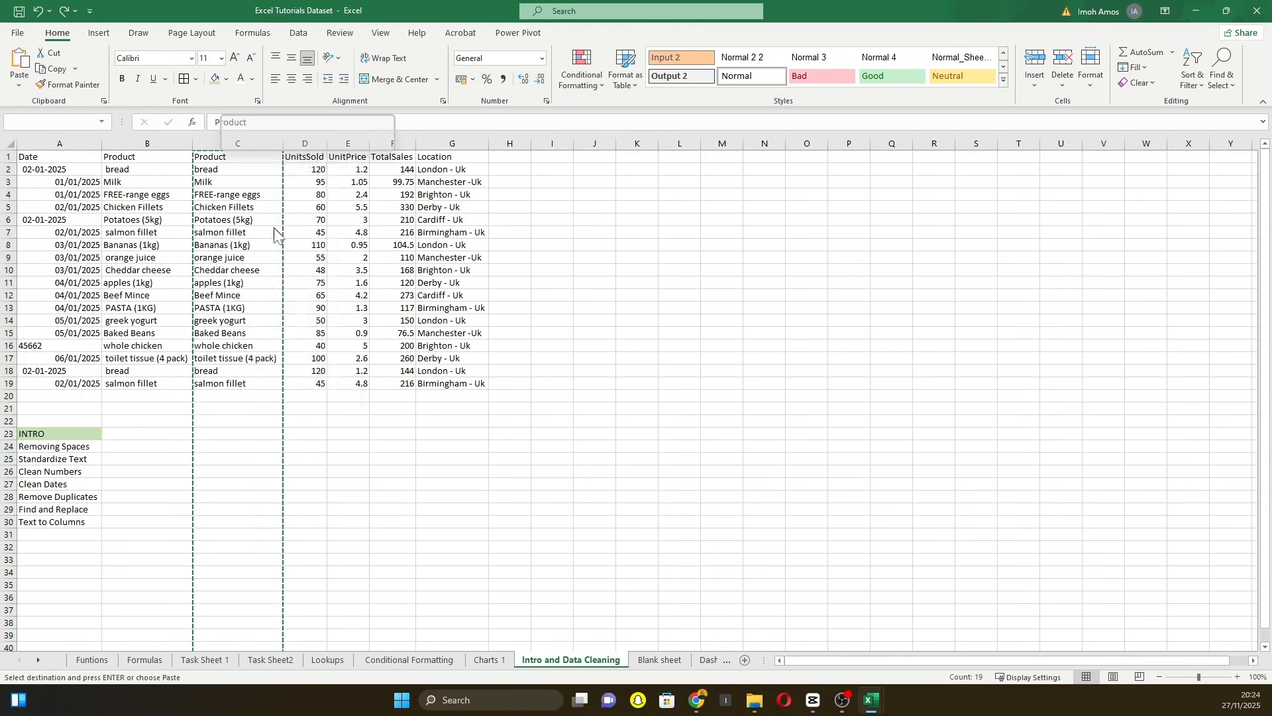
{"action": "left_click", "coordinate": [234, 206]}
{"action": "key", "text": "Escape"}
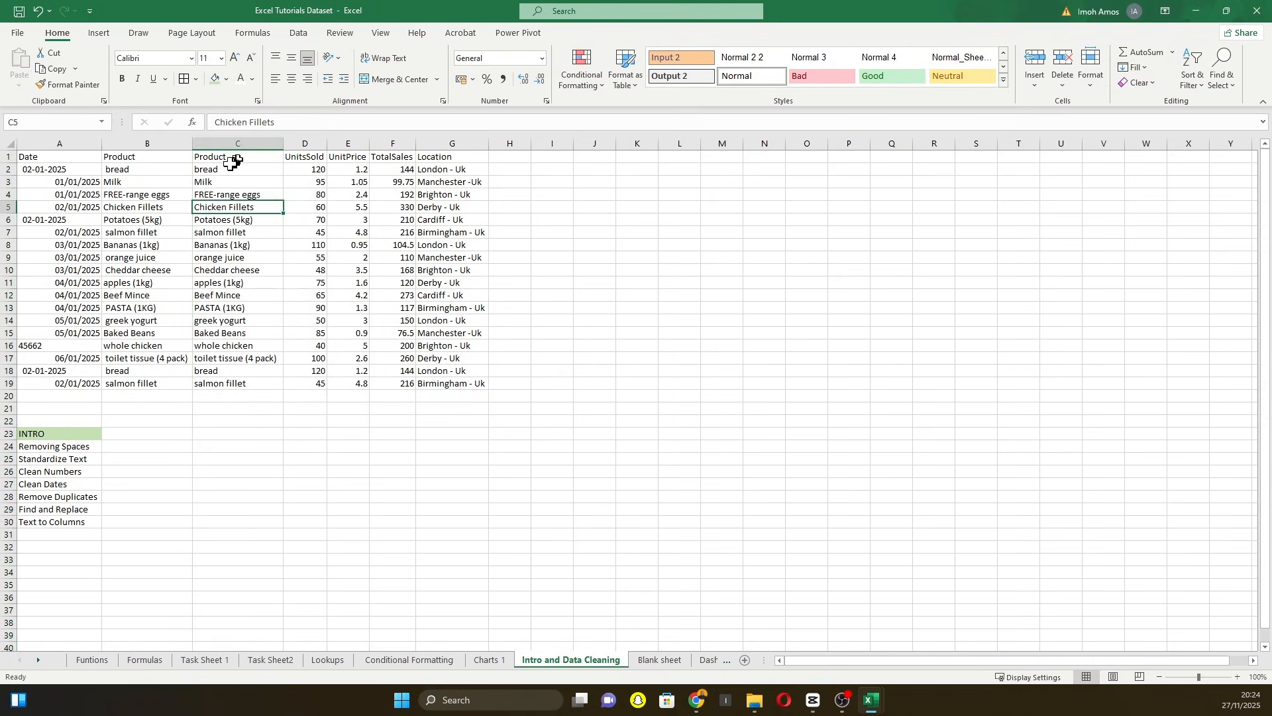
- Delete the original untrimmed Product column B
{"action": "left_click", "coordinate": [149, 141]}
{"action": "right_click", "coordinate": [148, 141]}
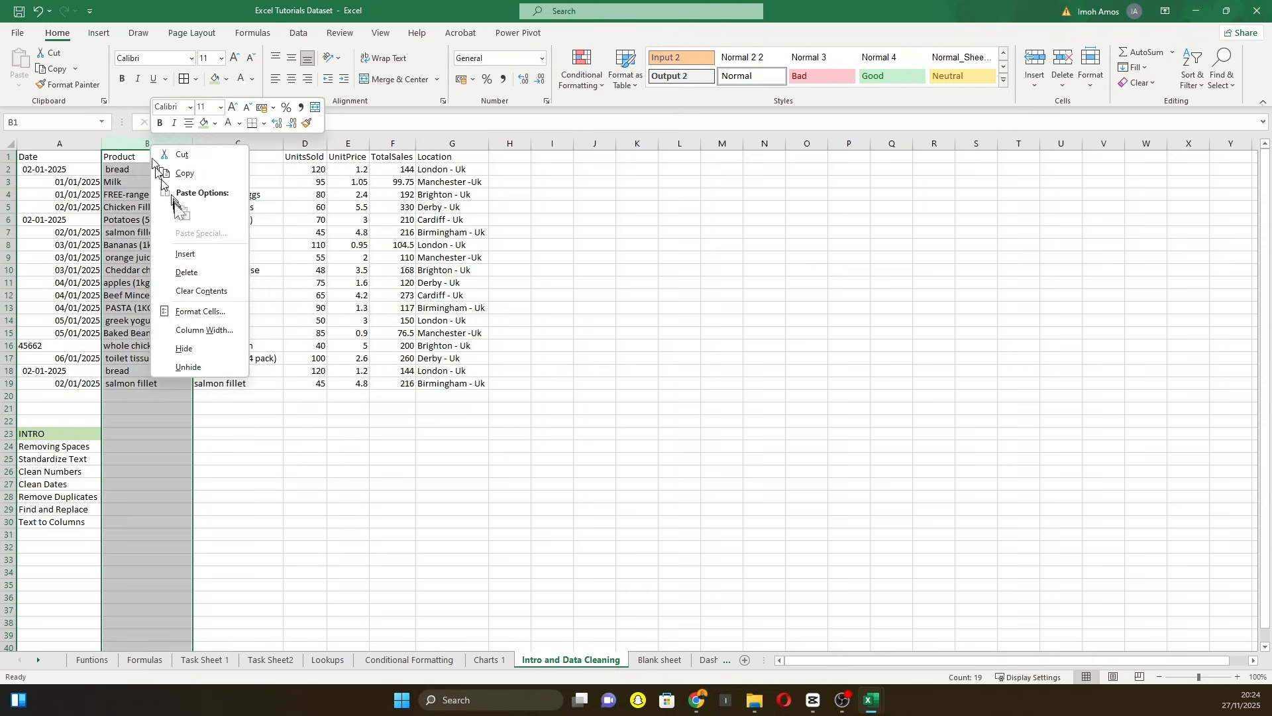
{"action": "left_click", "coordinate": [190, 271]}
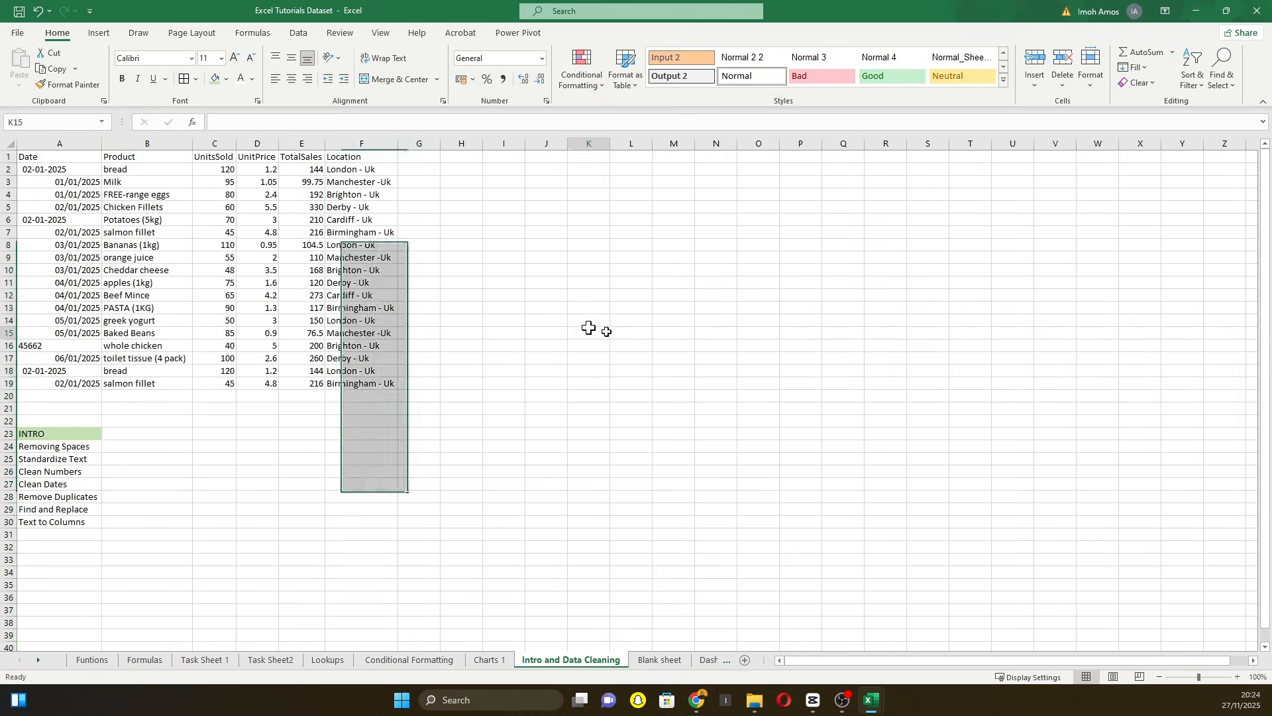
{"action": "left_click", "coordinate": [588, 331]}
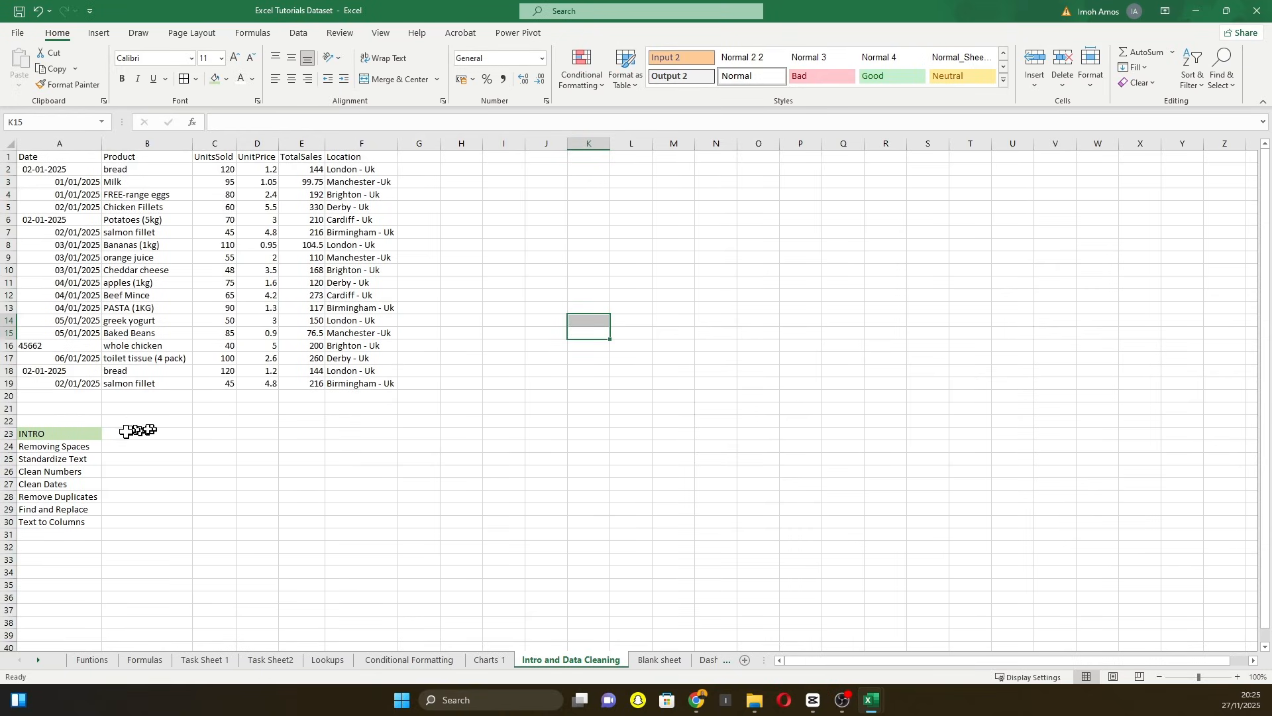
- Mark the Removing Spaces topic in A24 with the same light green fill as INTRO, and select the Standardize Text topic
{"action": "left_click", "coordinate": [67, 448]}
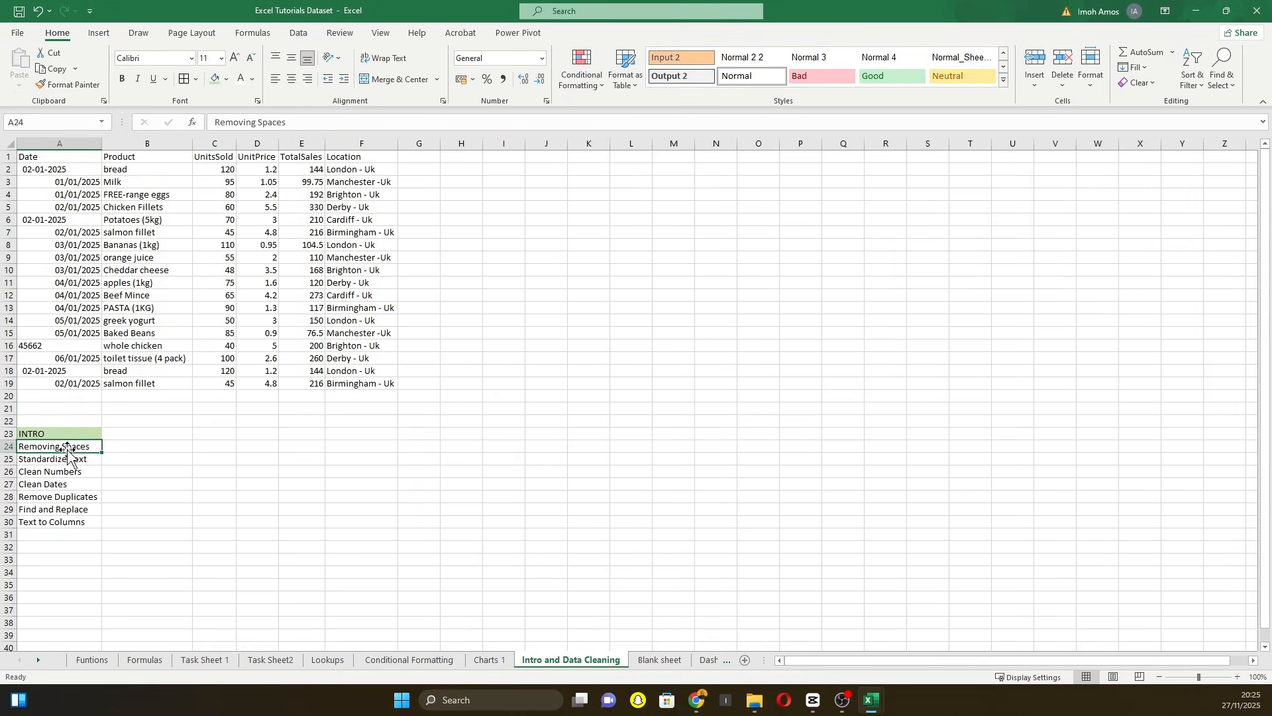
{"action": "left_click", "coordinate": [216, 79]}
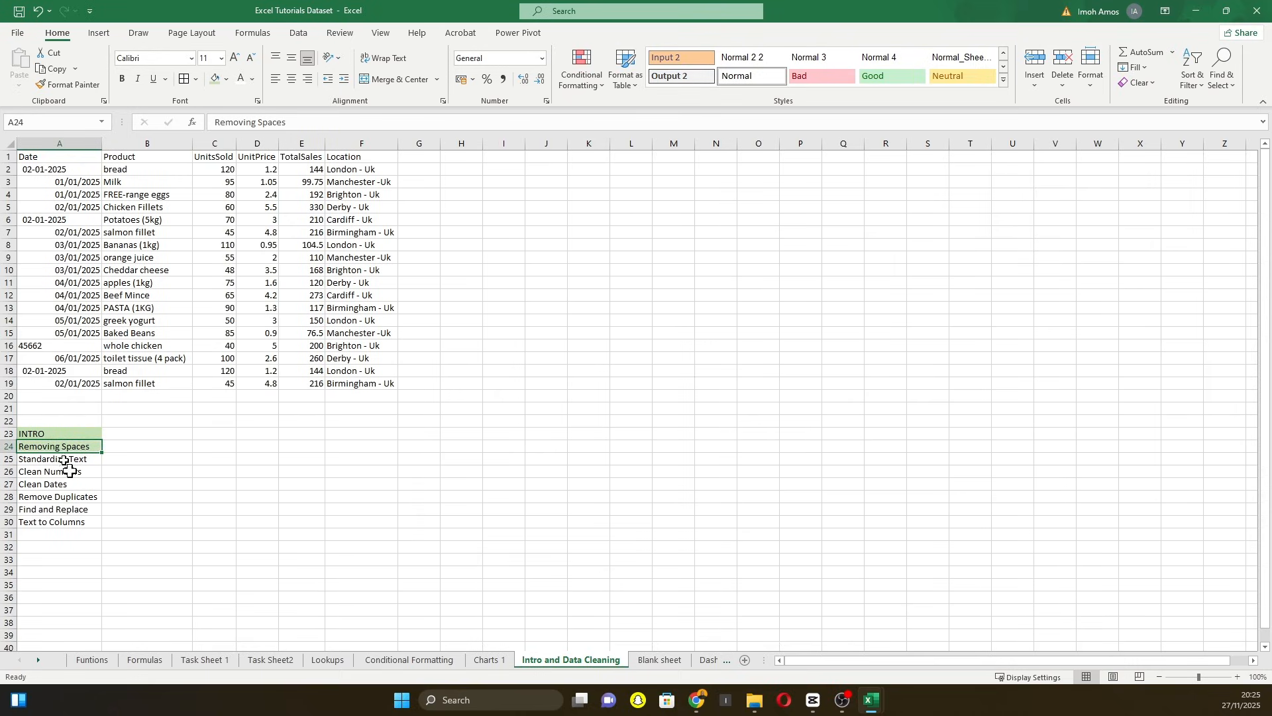
{"action": "left_click", "coordinate": [59, 460]}
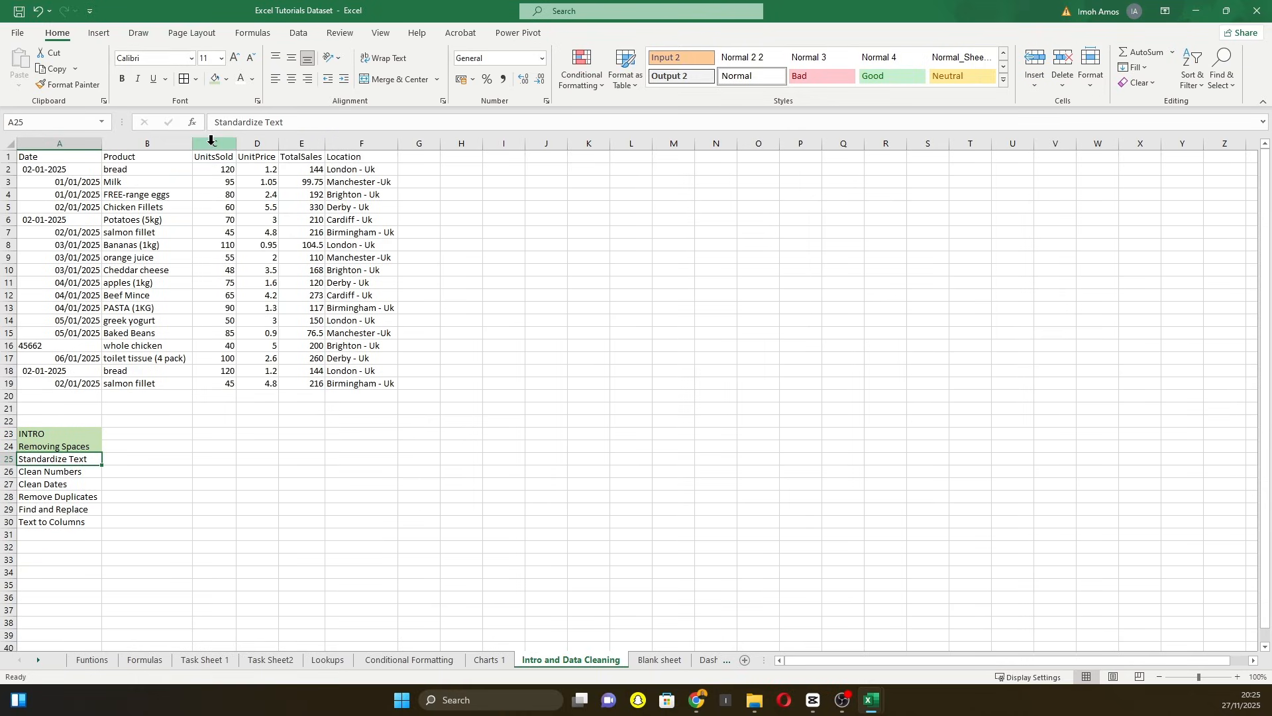
- Insert a blank column before UnitsSold and copy the Product header from B1 into C1
{"action": "left_click", "coordinate": [204, 142]}
{"action": "right_click", "coordinate": [206, 142]}
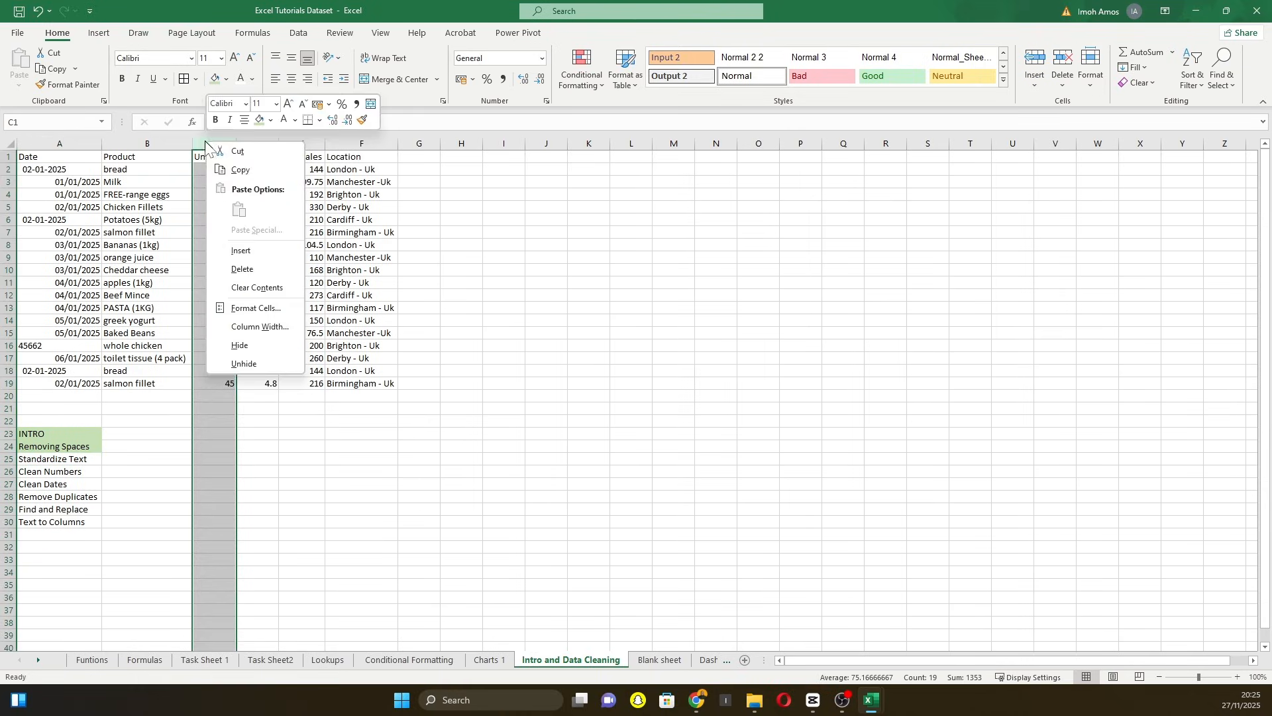
{"action": "left_click", "coordinate": [241, 251]}
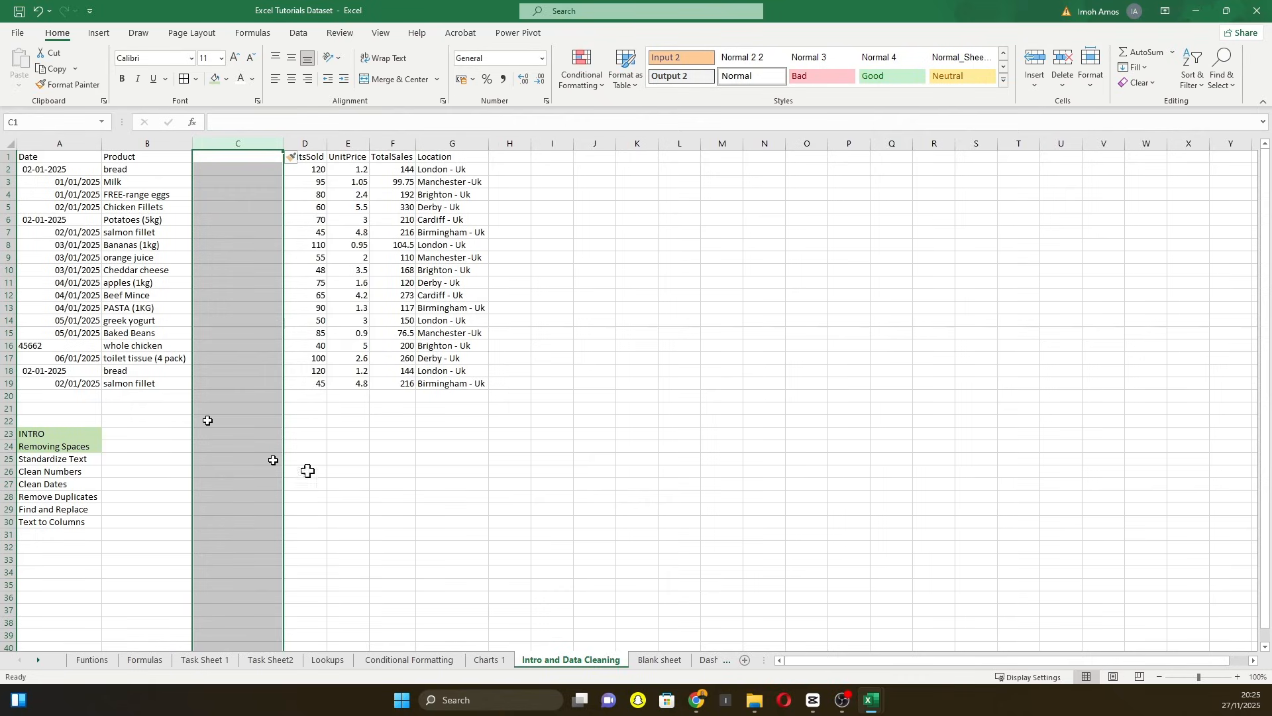
{"action": "left_click", "coordinate": [364, 509]}
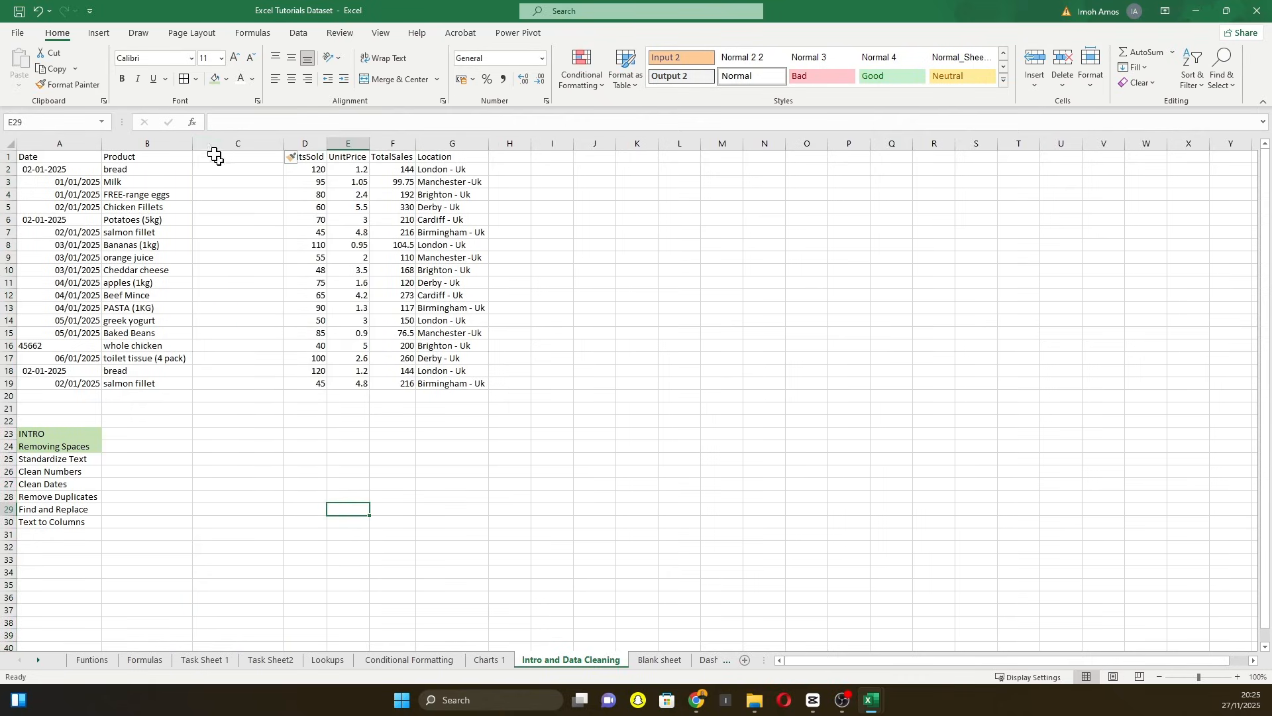
{"action": "left_click", "coordinate": [176, 157]}
{"action": "key", "text": "ctrl+c"}
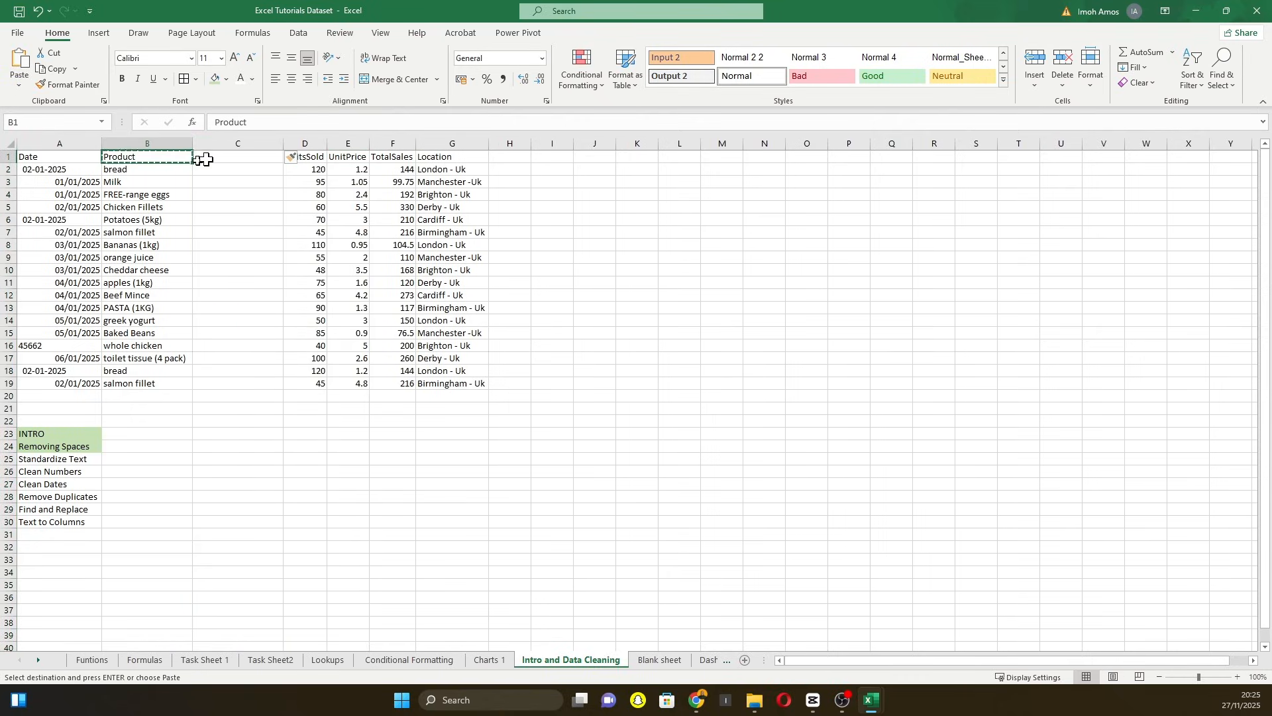
{"action": "left_click", "coordinate": [204, 159]}
{"action": "key", "text": "ctrl+v"}
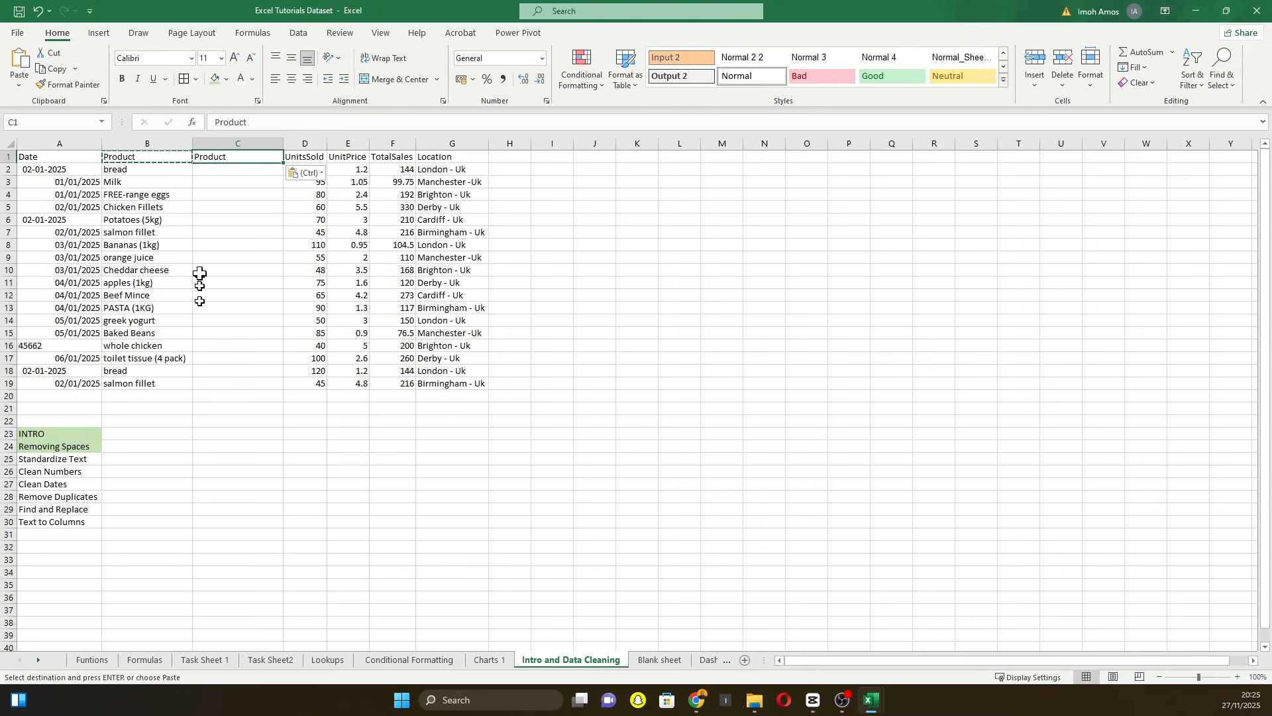
{"action": "key", "text": "Escape"}
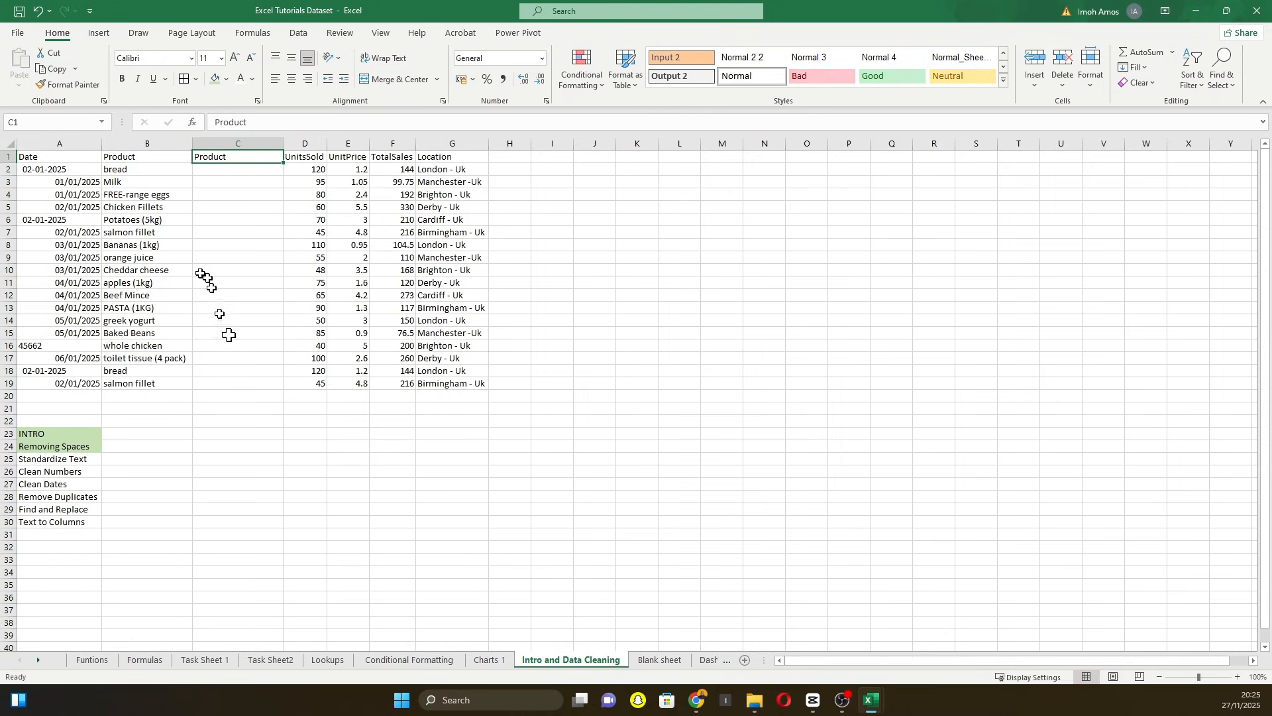
- Enter =PROPER(B2) in C2 to convert the first product name to proper case
{"action": "left_click", "coordinate": [206, 171]}
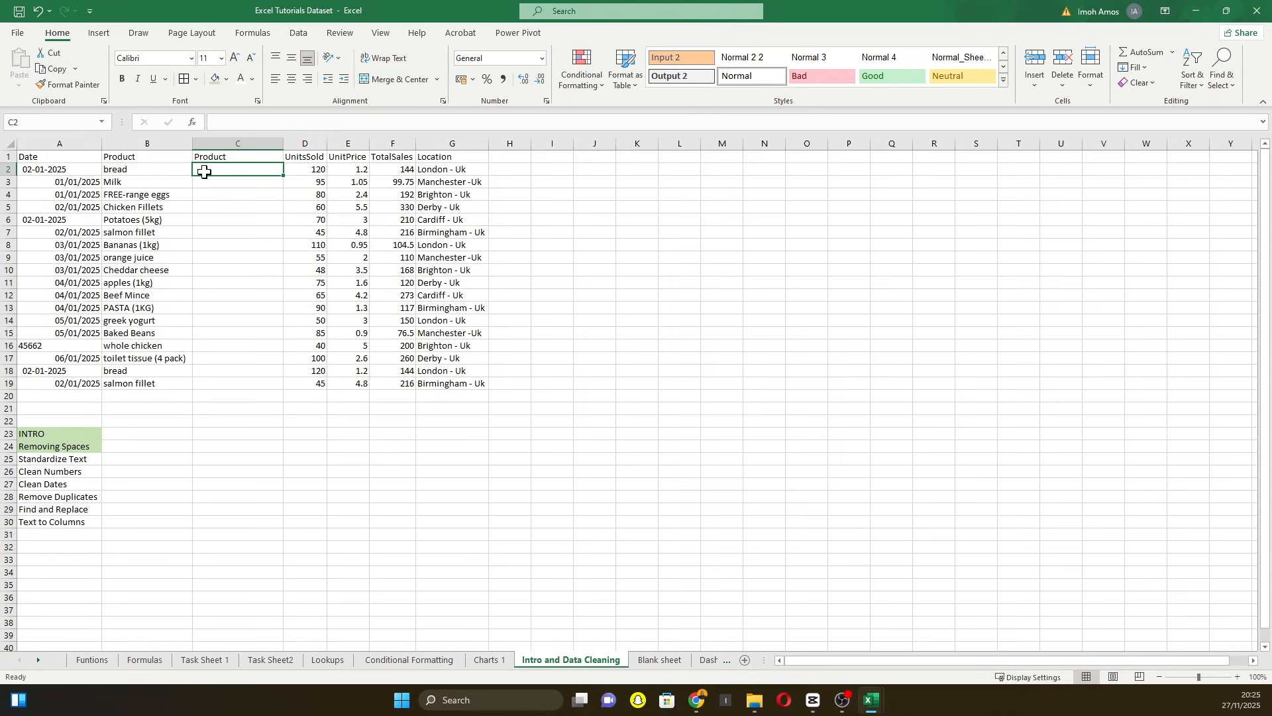
{"action": "type", "text": "=proper"}
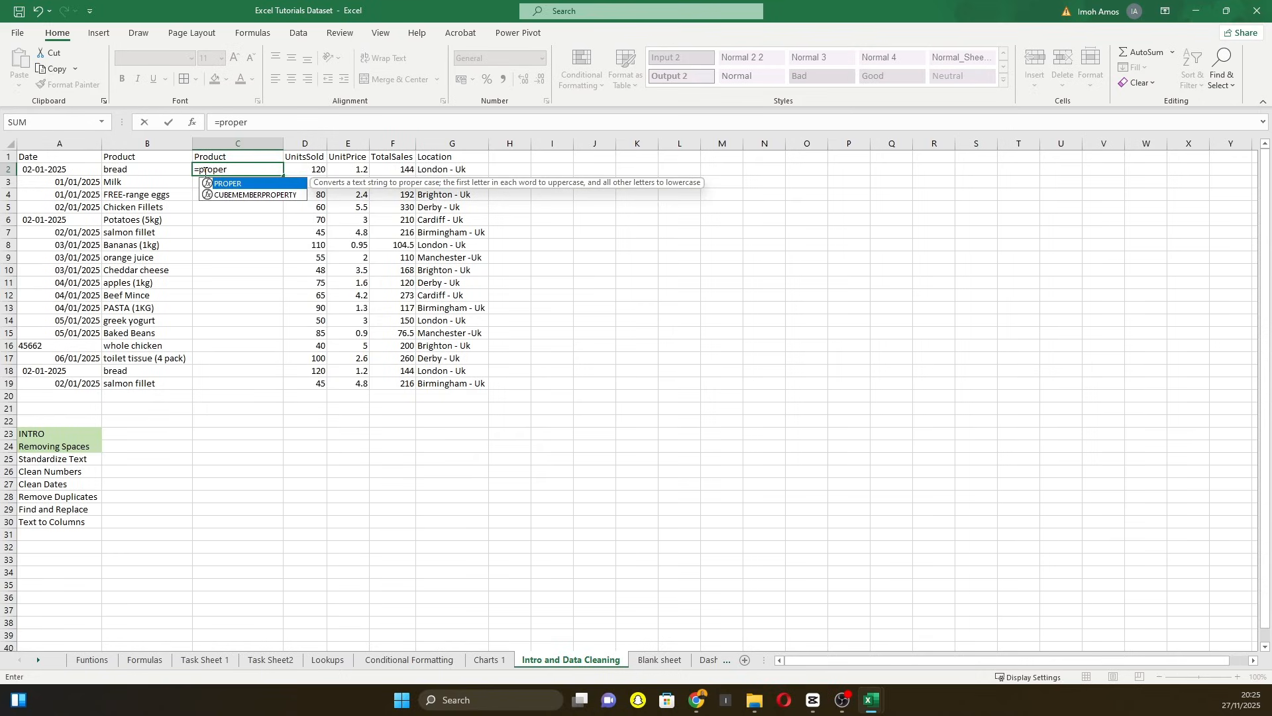
{"action": "key", "text": "Tab"}
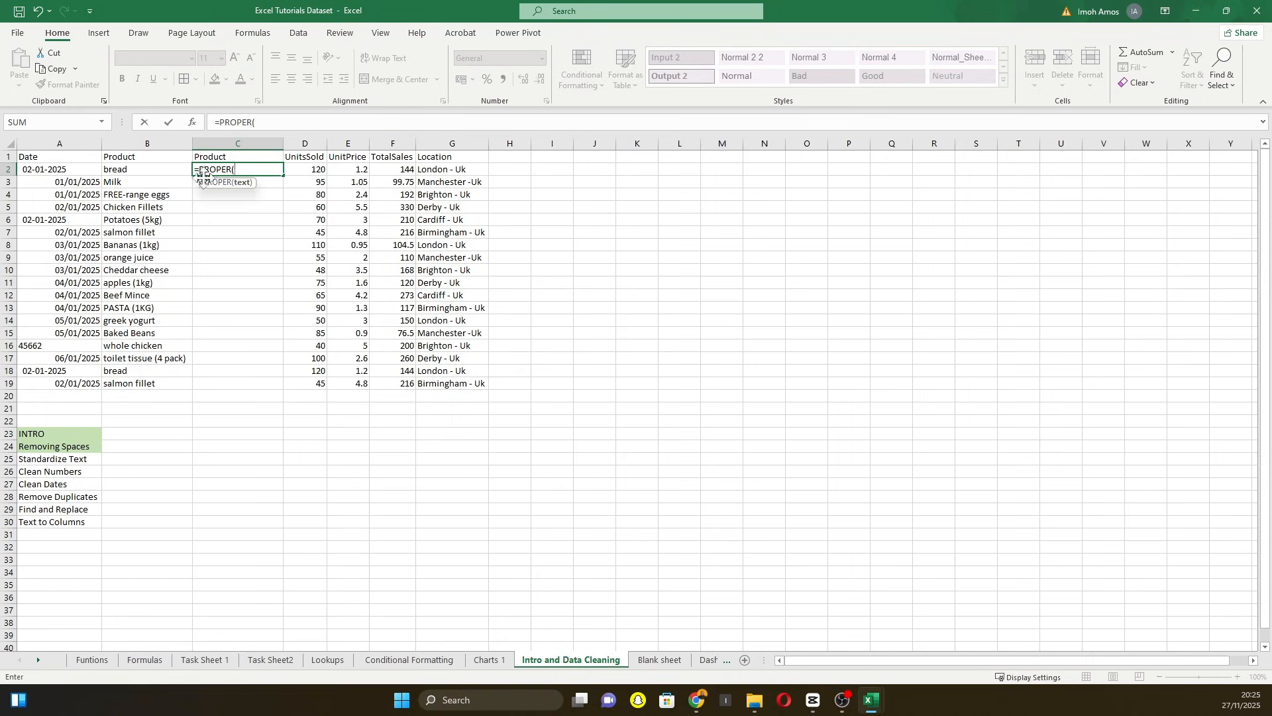
{"action": "left_click", "coordinate": [130, 169]}
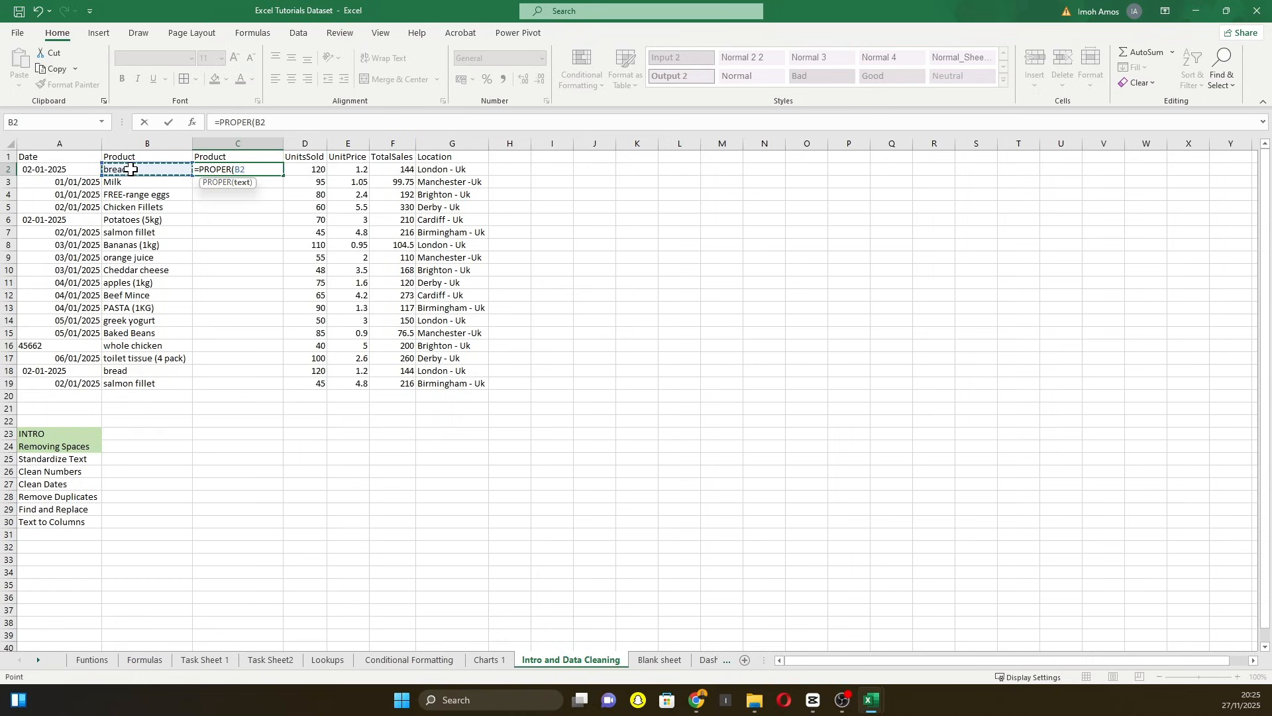
{"action": "type", "text": ")"}
{"action": "key", "text": "Return"}
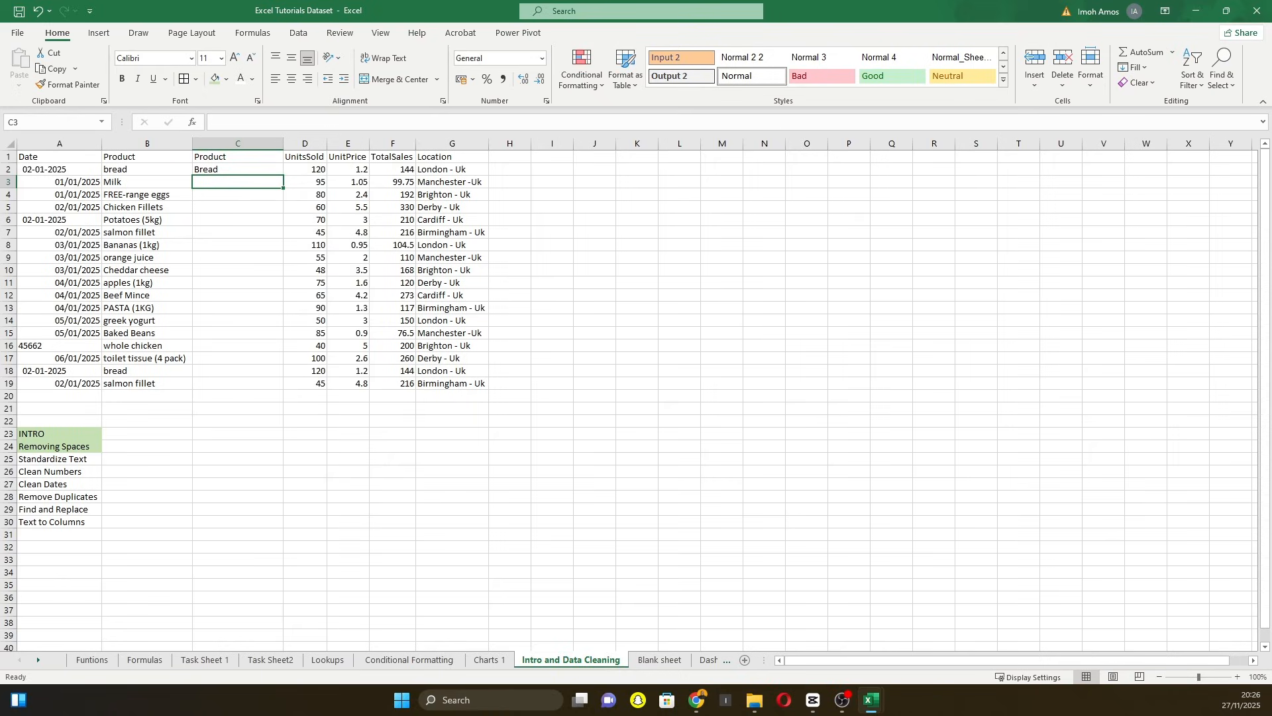
- Fill the PROPER formula from C2 down to C19 and compare the results with the original names in column B
{"action": "left_click", "coordinate": [209, 172]}
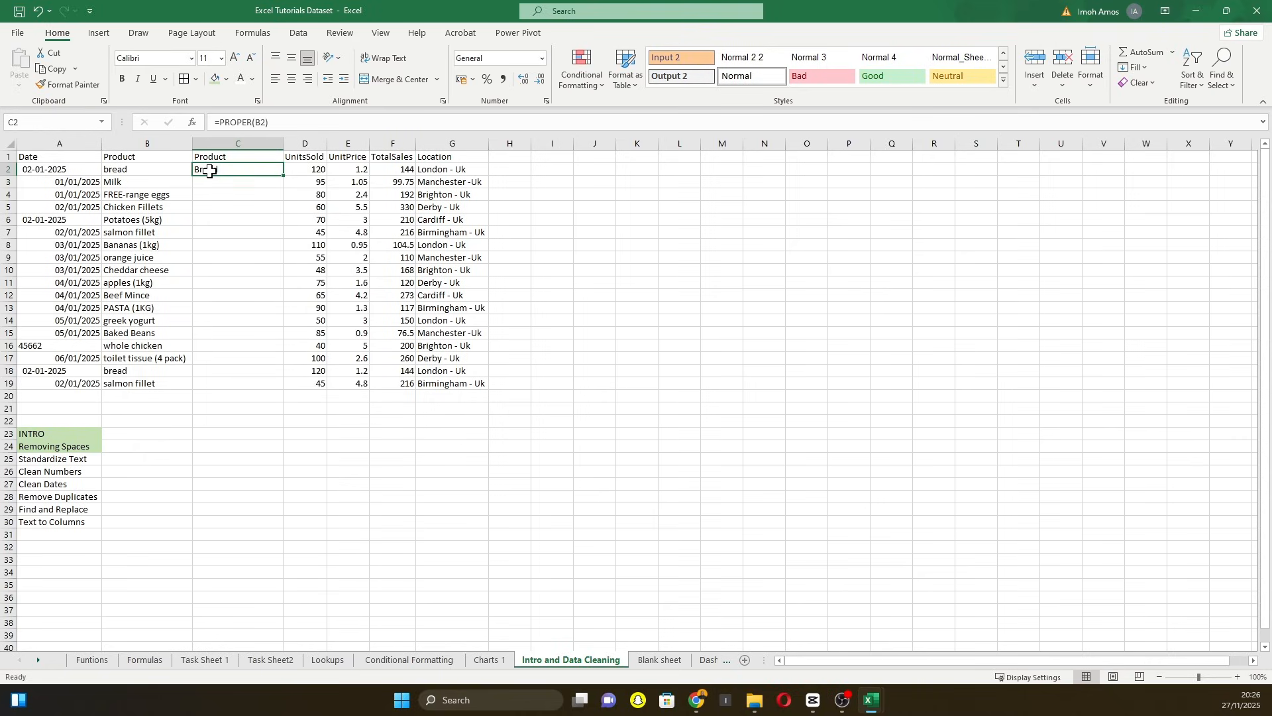
{"action": "double_click", "coordinate": [286, 175]}
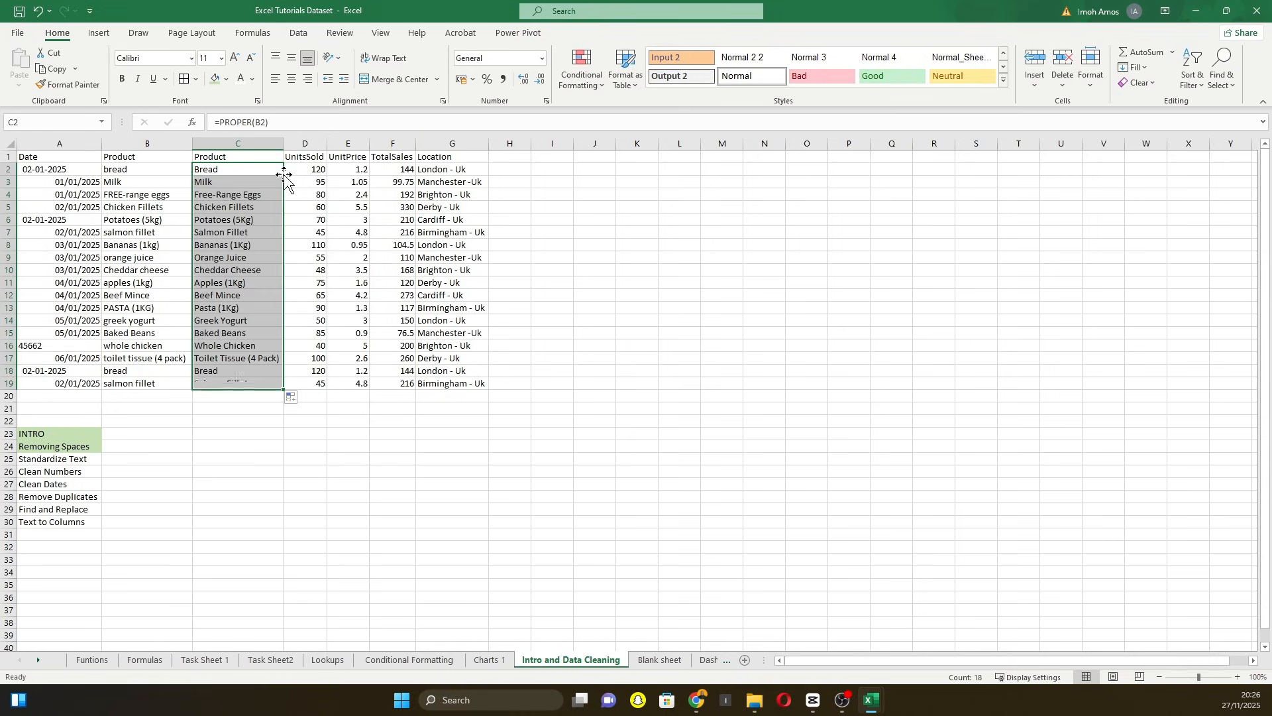
{"action": "left_click", "coordinate": [214, 472]}
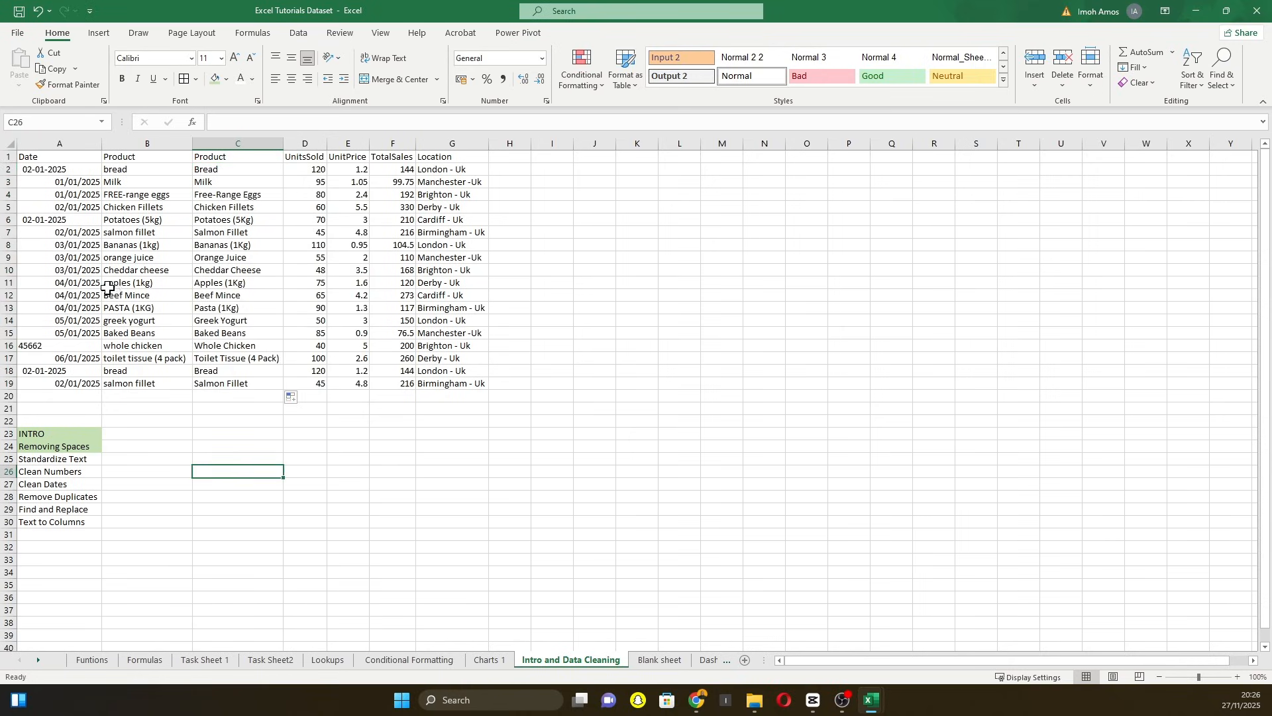
{"action": "left_click", "coordinate": [206, 283]}
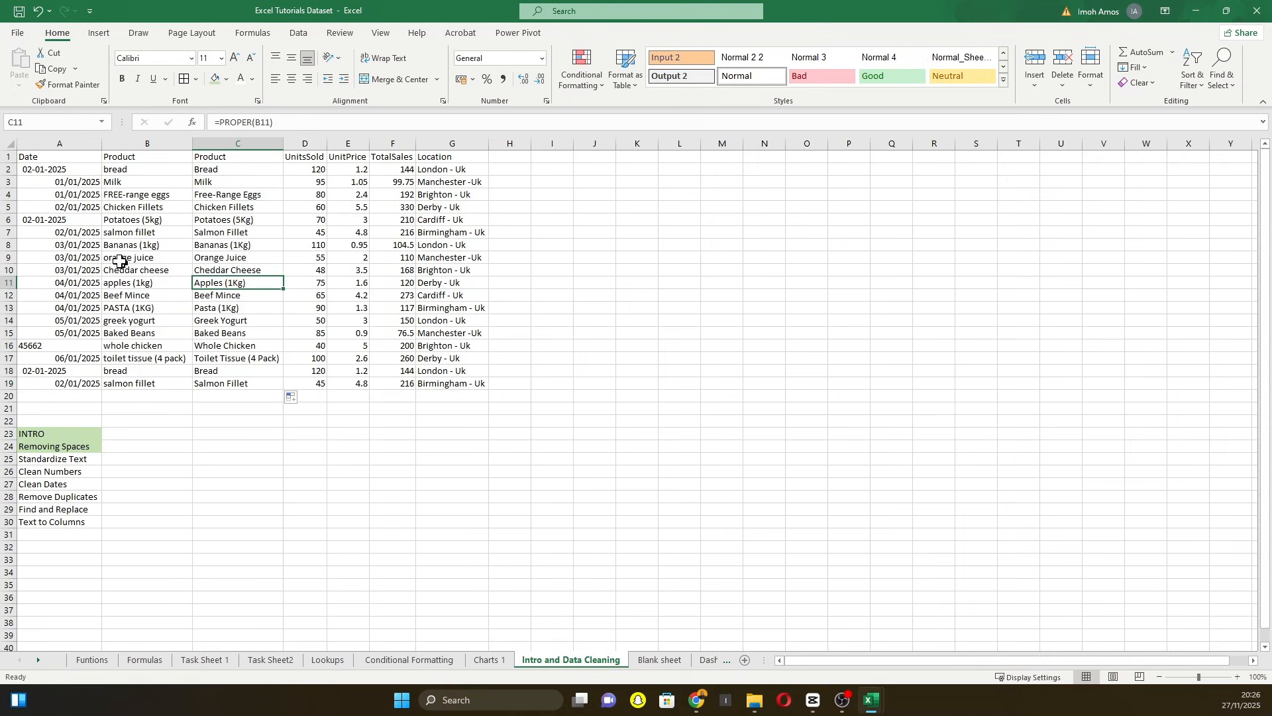
{"action": "left_click", "coordinate": [110, 347]}
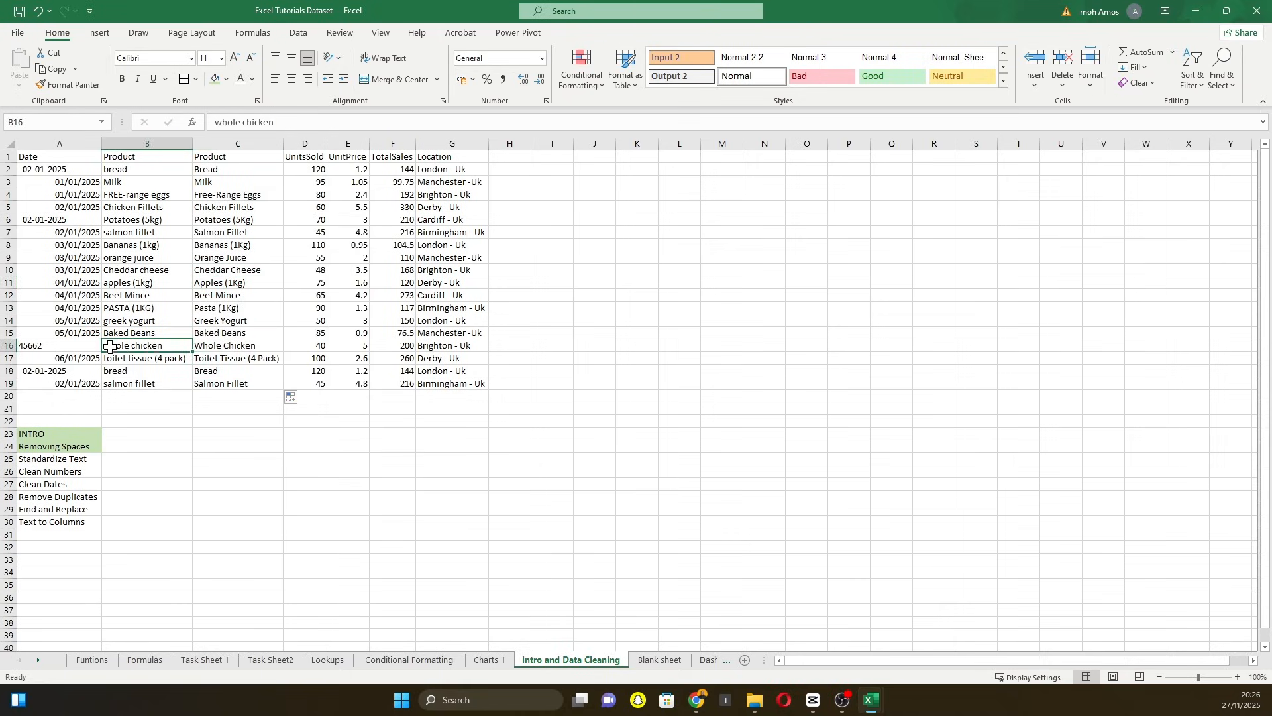
{"action": "left_click", "coordinate": [237, 346]}
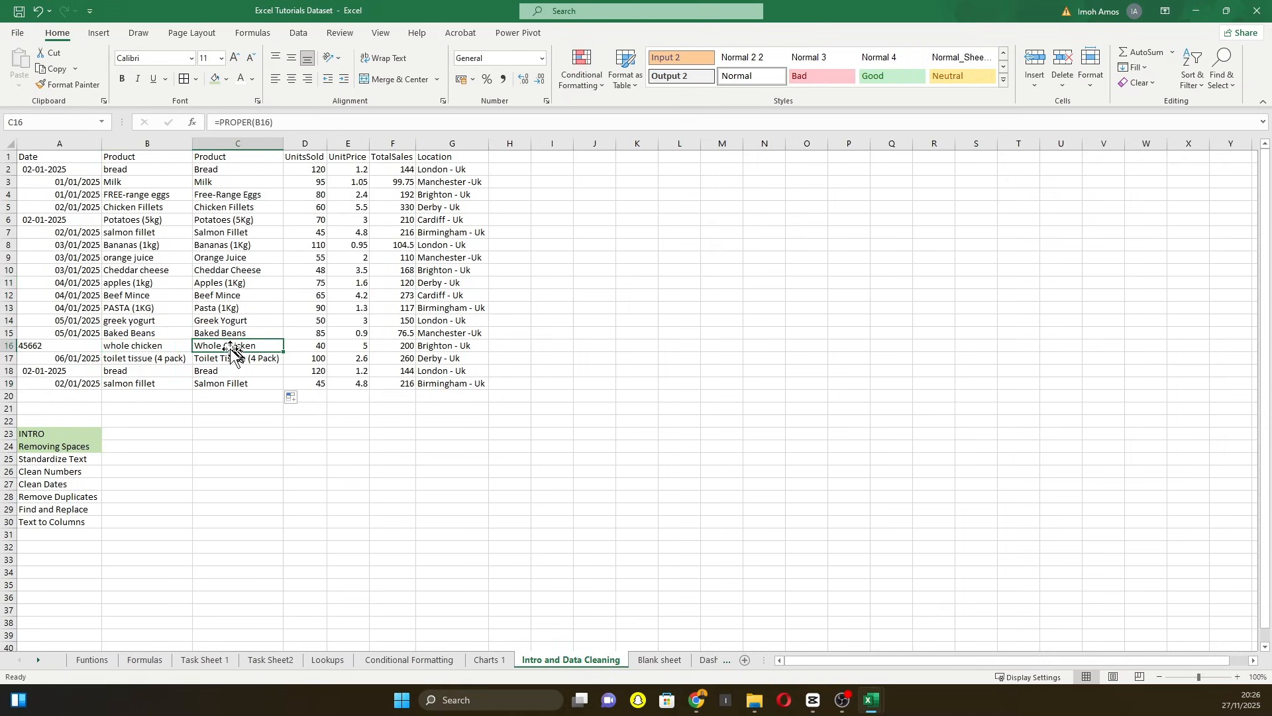
{"action": "left_click", "coordinate": [210, 175]}
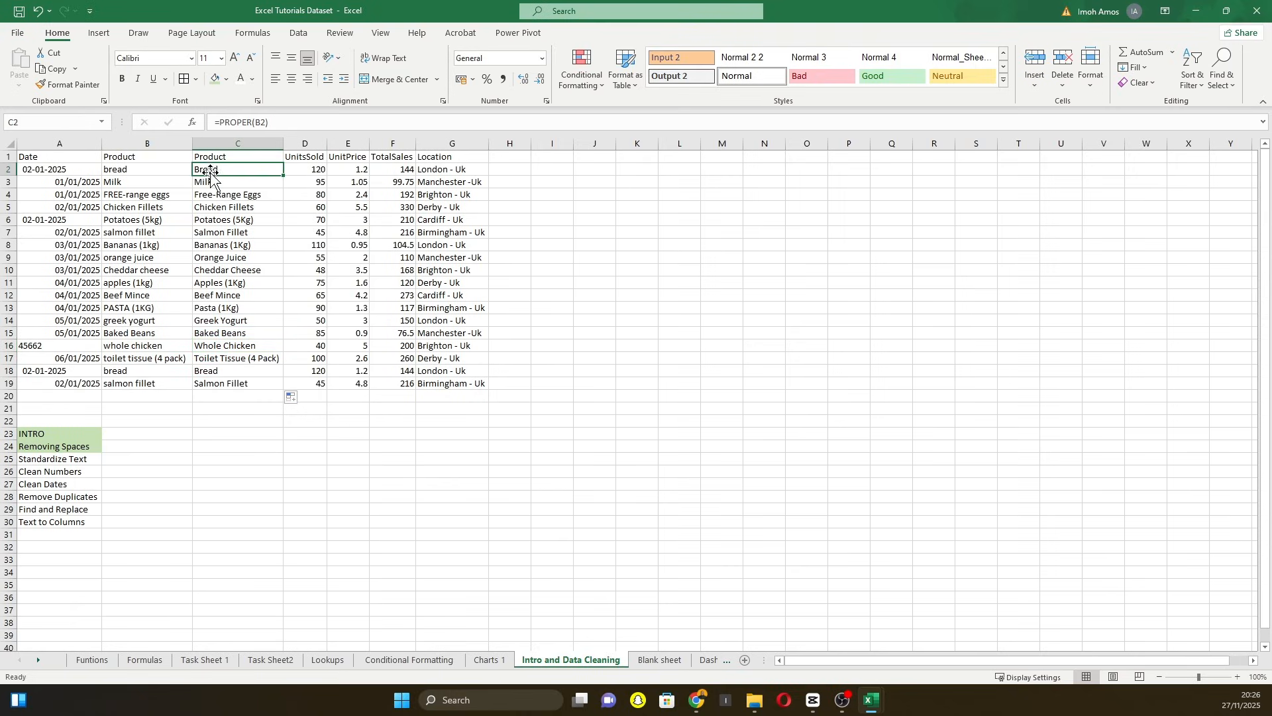
- Copy the whole proper-case Product column C and paste it in place as values only
{"action": "left_click", "coordinate": [225, 142]}
{"action": "key", "text": "ctrl+c"}
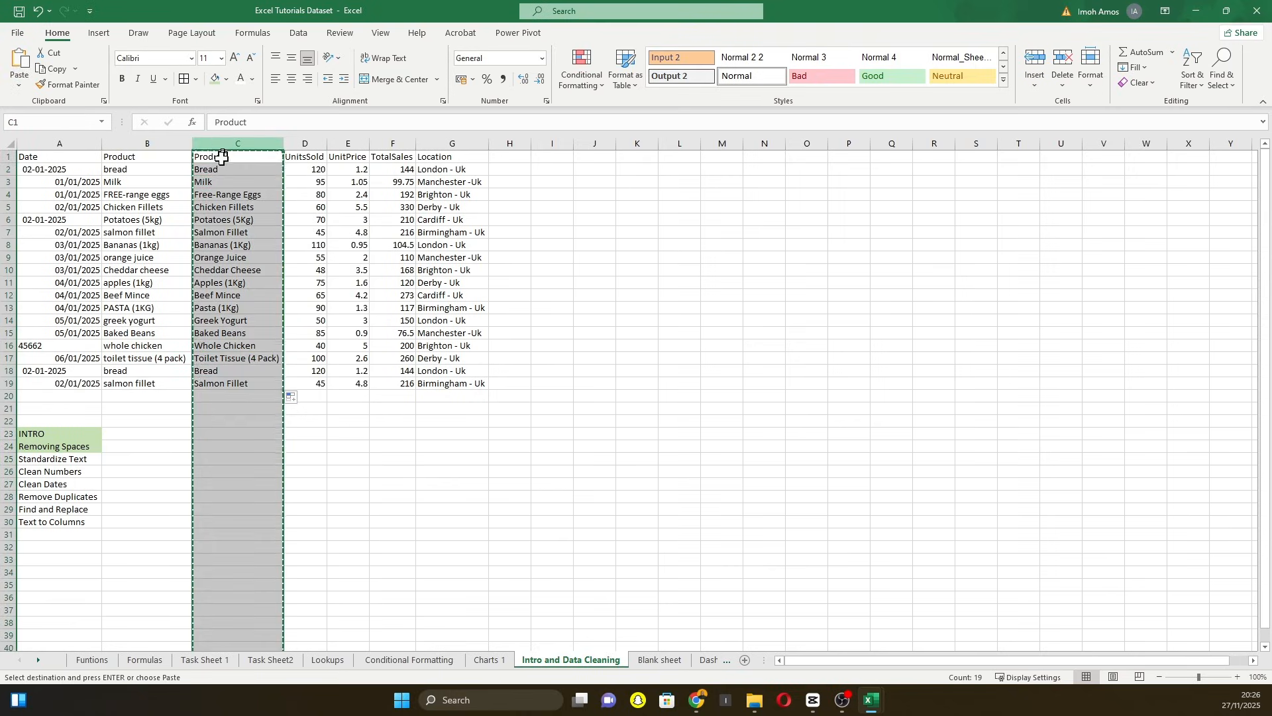
{"action": "right_click", "coordinate": [220, 170]}
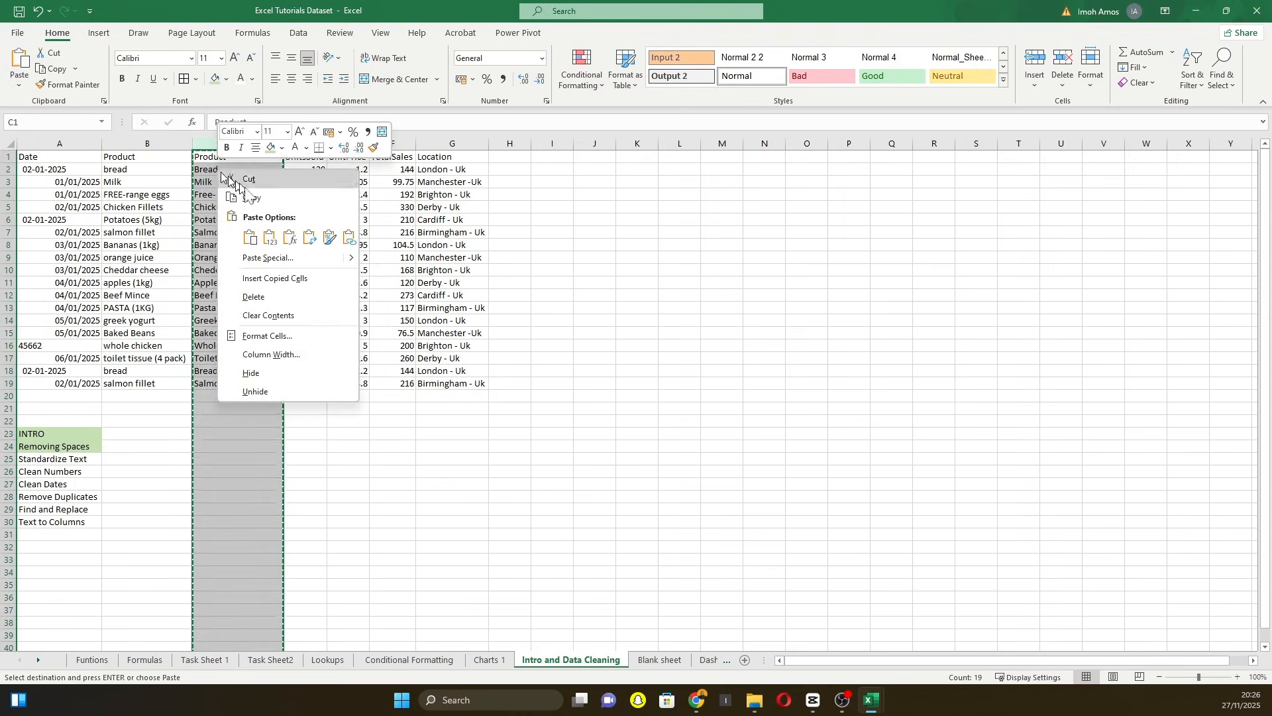
{"action": "left_click", "coordinate": [275, 237]}
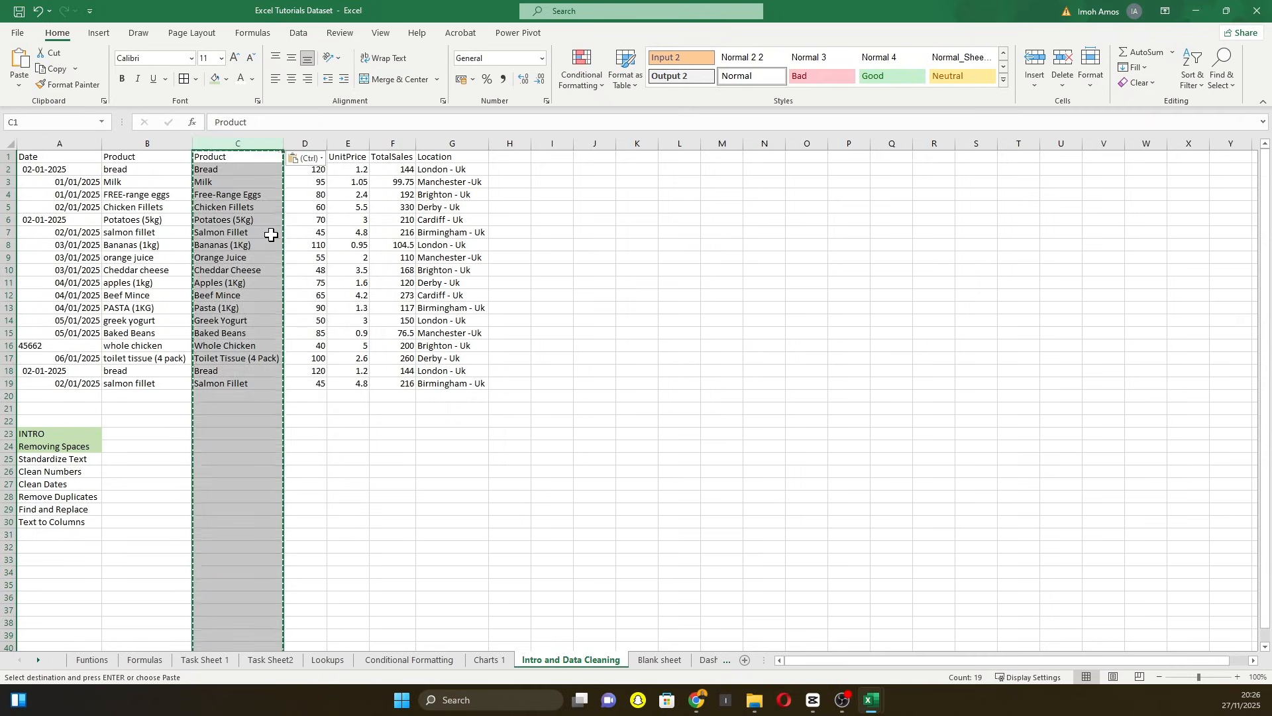
{"action": "left_click", "coordinate": [511, 195]}
{"action": "key", "text": "Escape"}
{"action": "key", "text": "ctrl+space"}
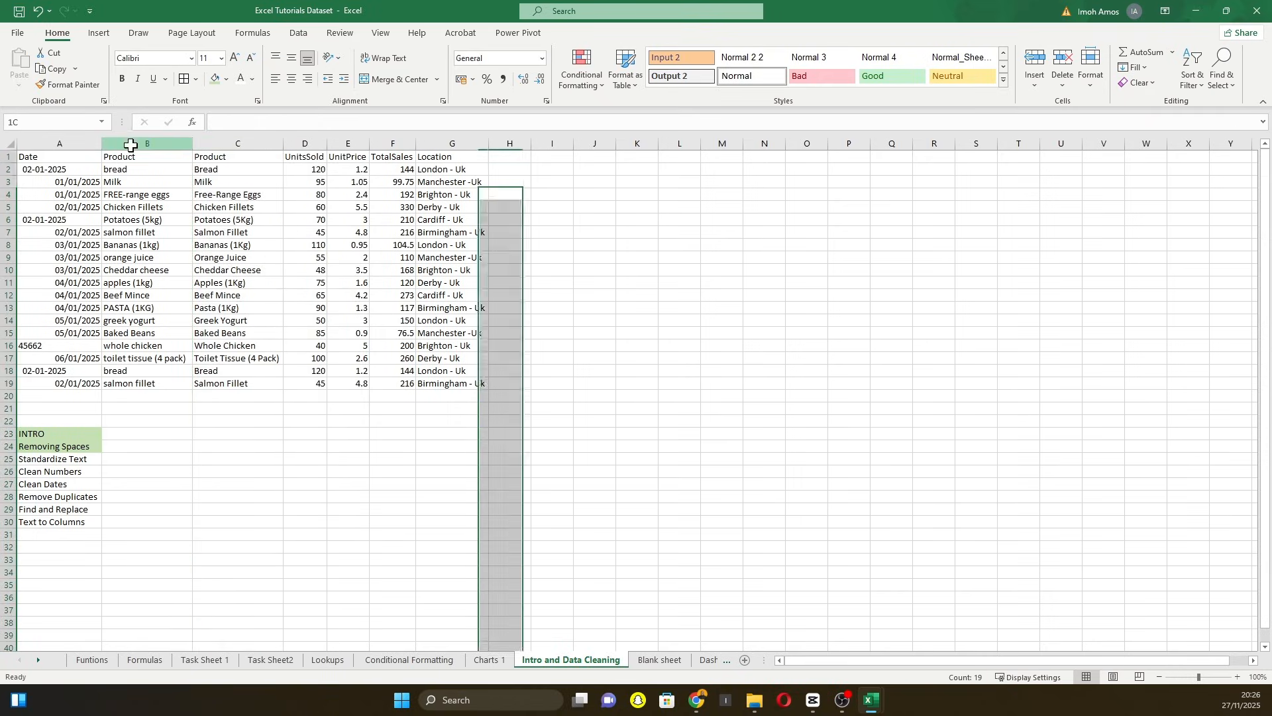
- Delete the old Product column B with the inconsistent capitalisation
{"action": "left_click", "coordinate": [136, 143]}
{"action": "right_click", "coordinate": [135, 145]}
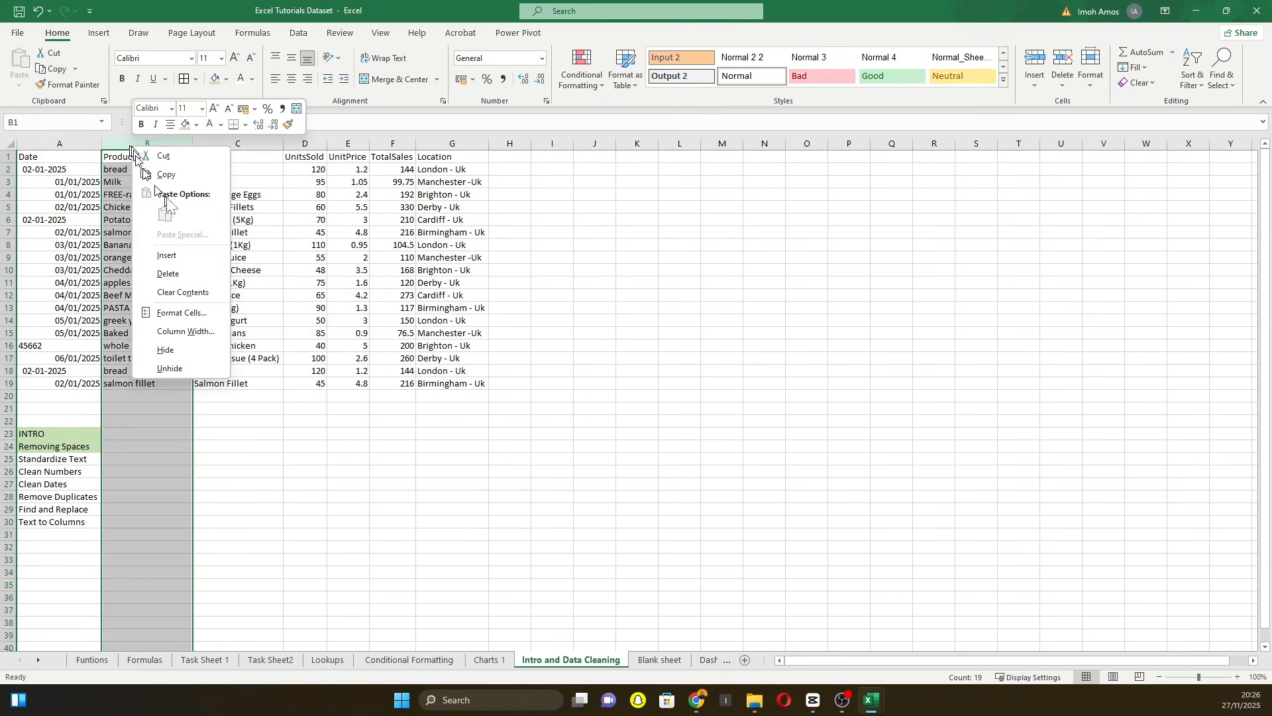
{"action": "left_click", "coordinate": [174, 274]}
{"action": "left_click", "coordinate": [494, 269]}
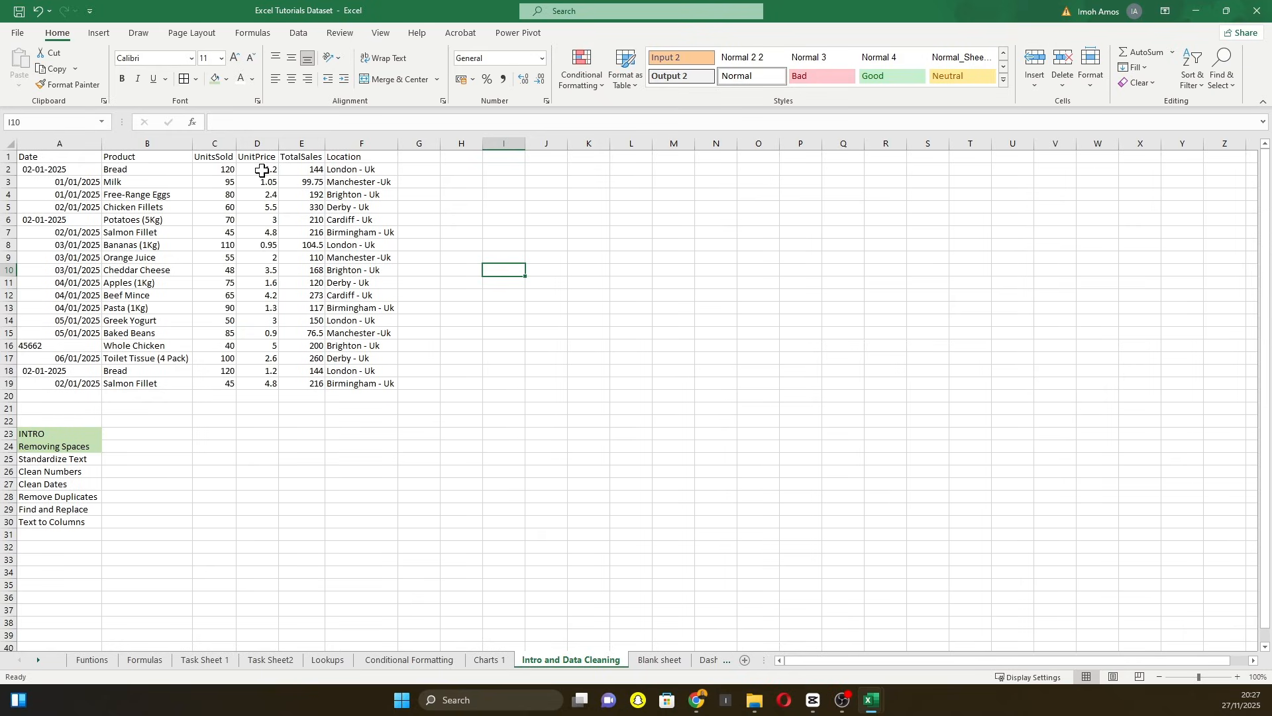
- Review the UnitPrice values, and insert one blank column before UnitsSold and another before UnitPrice
{"action": "left_click_drag", "start_coordinate": [262, 170], "coordinate": [258, 384]}
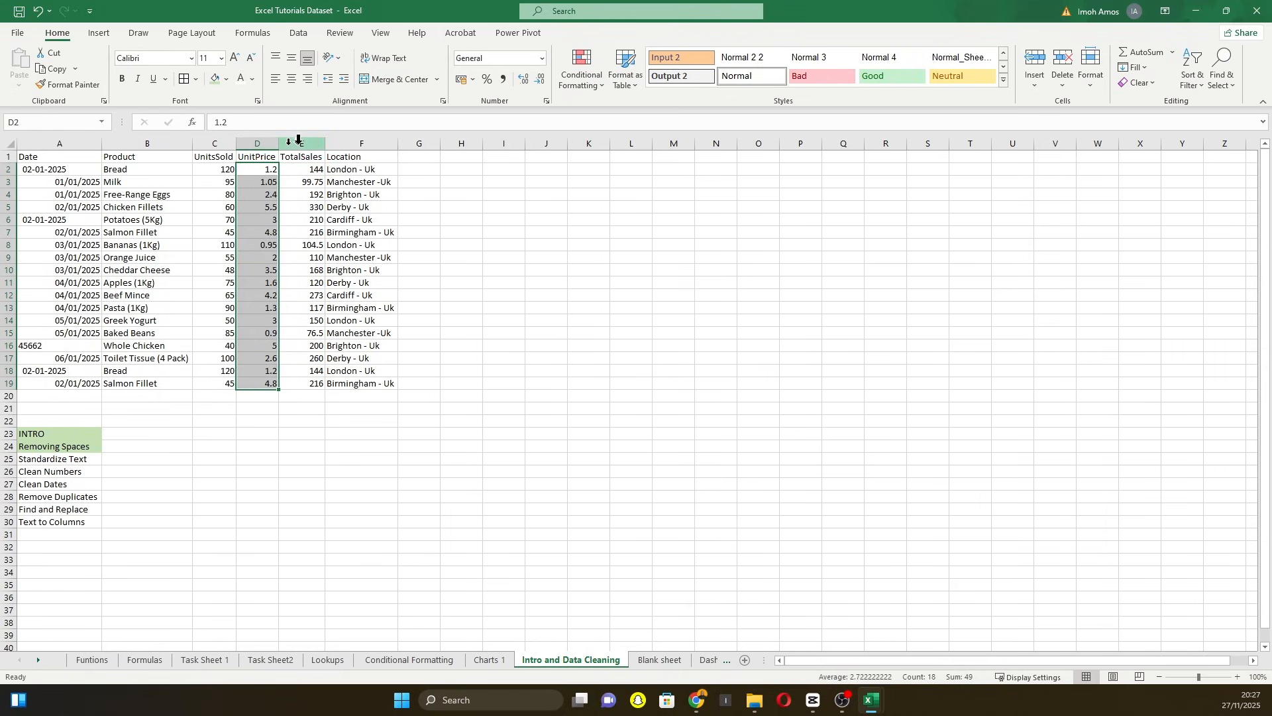
{"action": "left_click", "coordinate": [225, 137]}
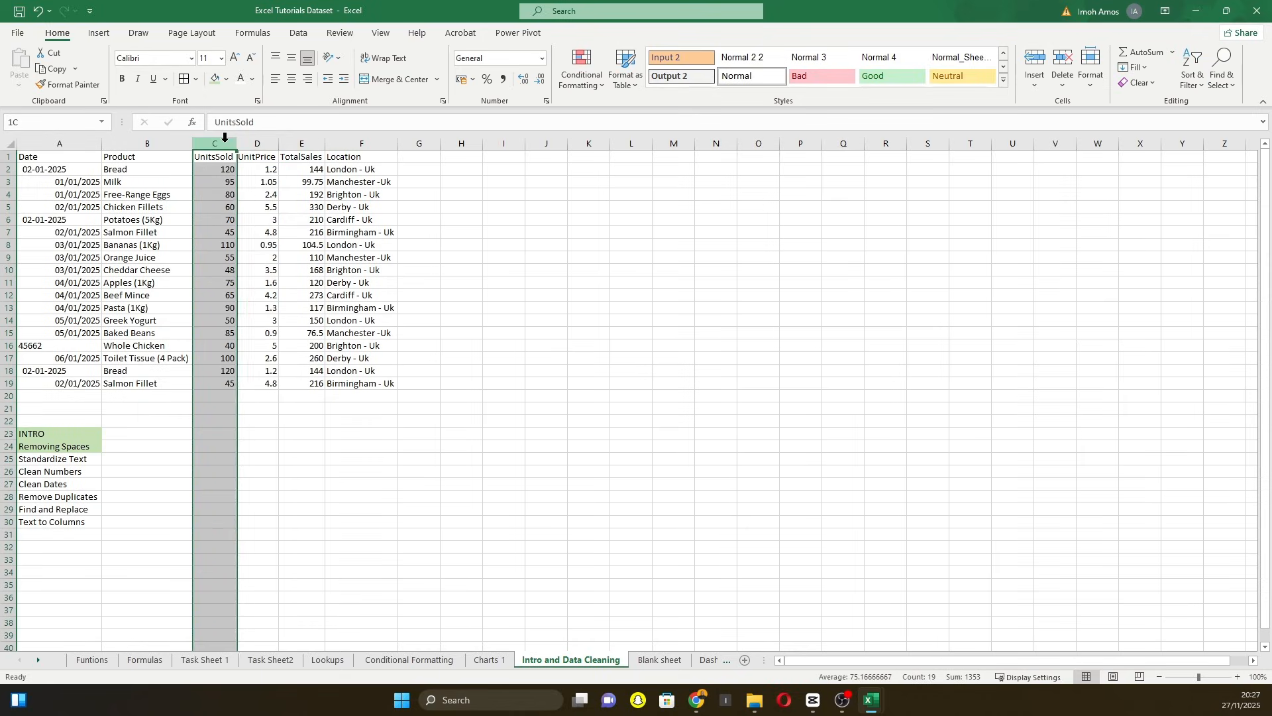
{"action": "right_click", "coordinate": [225, 139]}
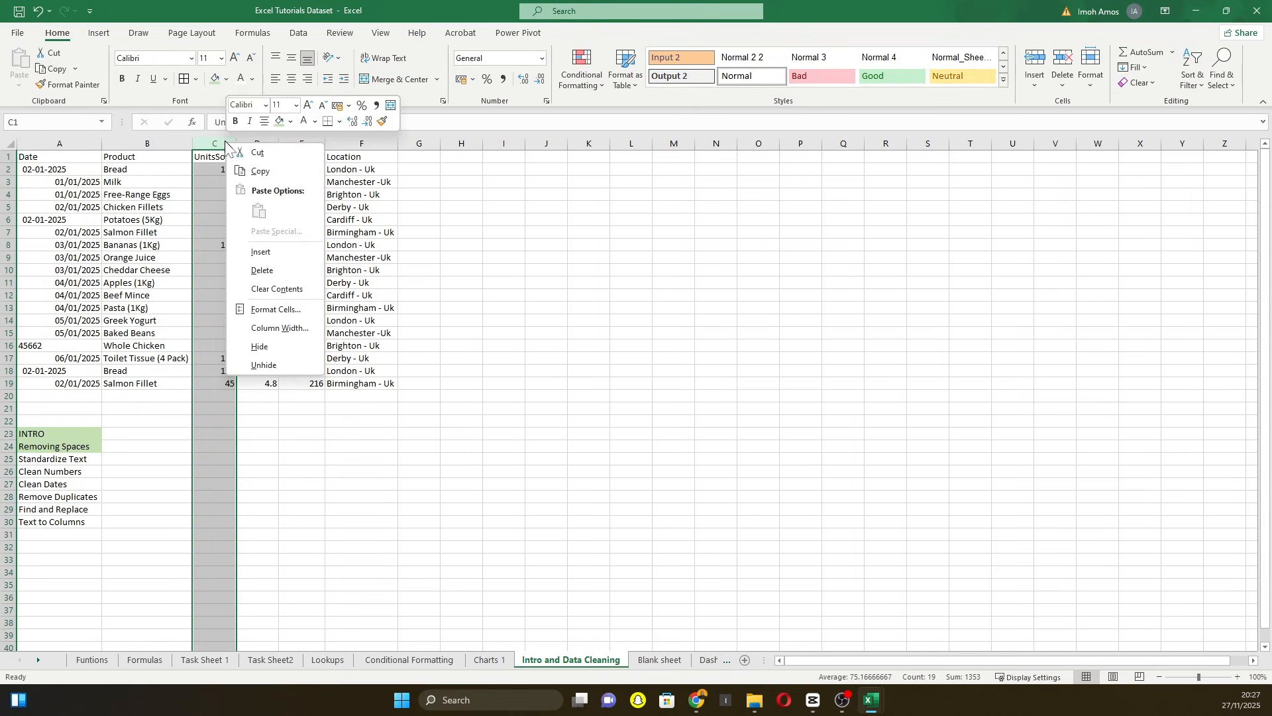
{"action": "left_click", "coordinate": [263, 252]}
{"action": "left_click", "coordinate": [352, 142]}
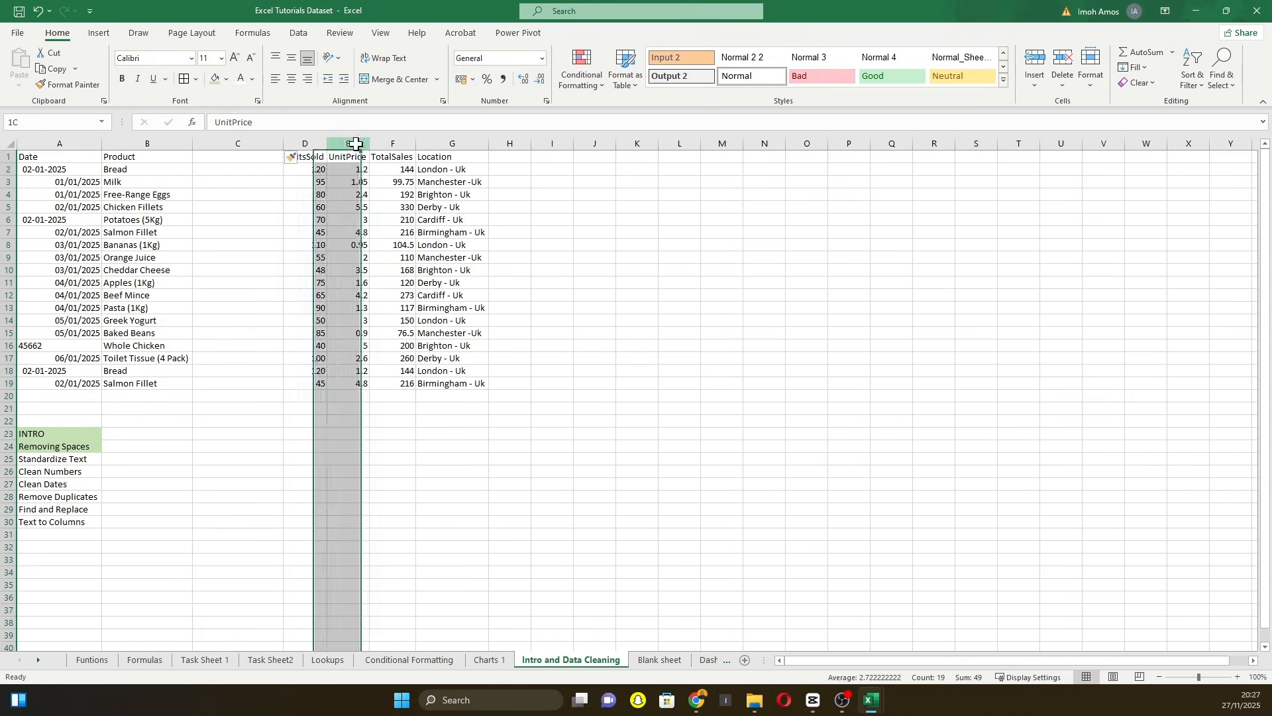
{"action": "right_click", "coordinate": [356, 144]}
{"action": "left_click", "coordinate": [392, 254]}
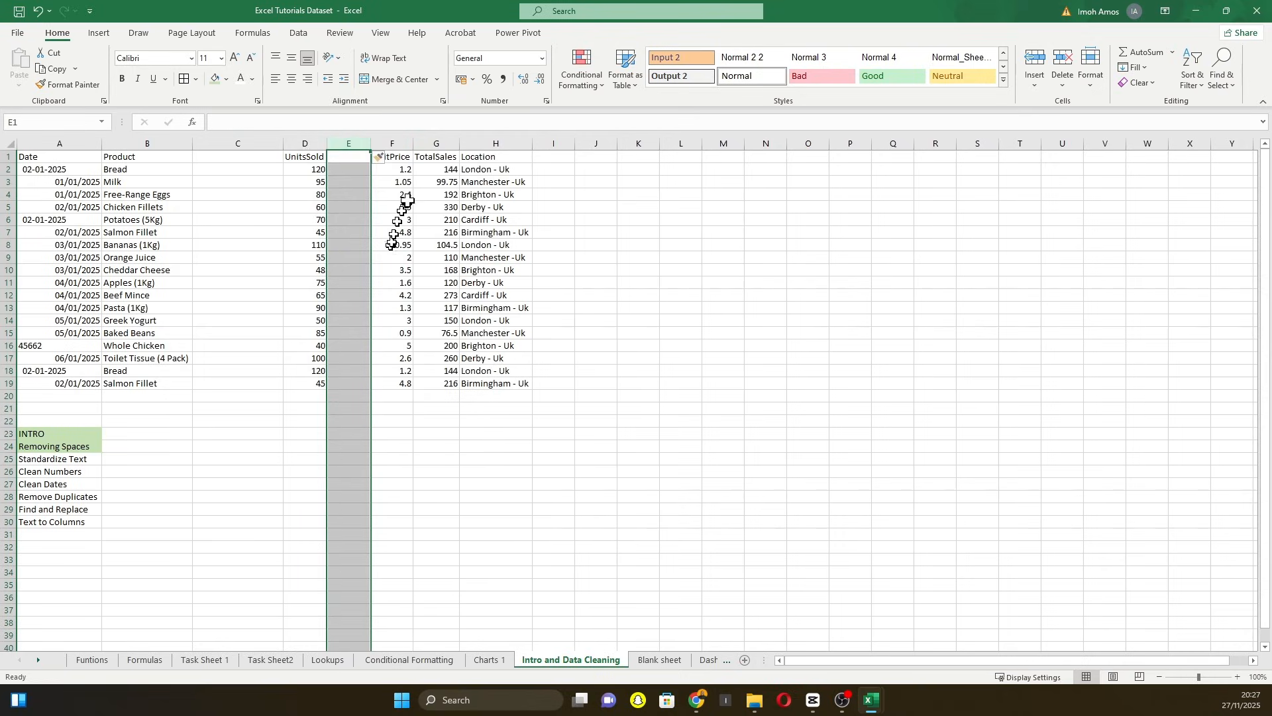
- Insert a blank column before TotalSales and copy the UnitsSold header into C1
{"action": "right_click", "coordinate": [446, 142]}
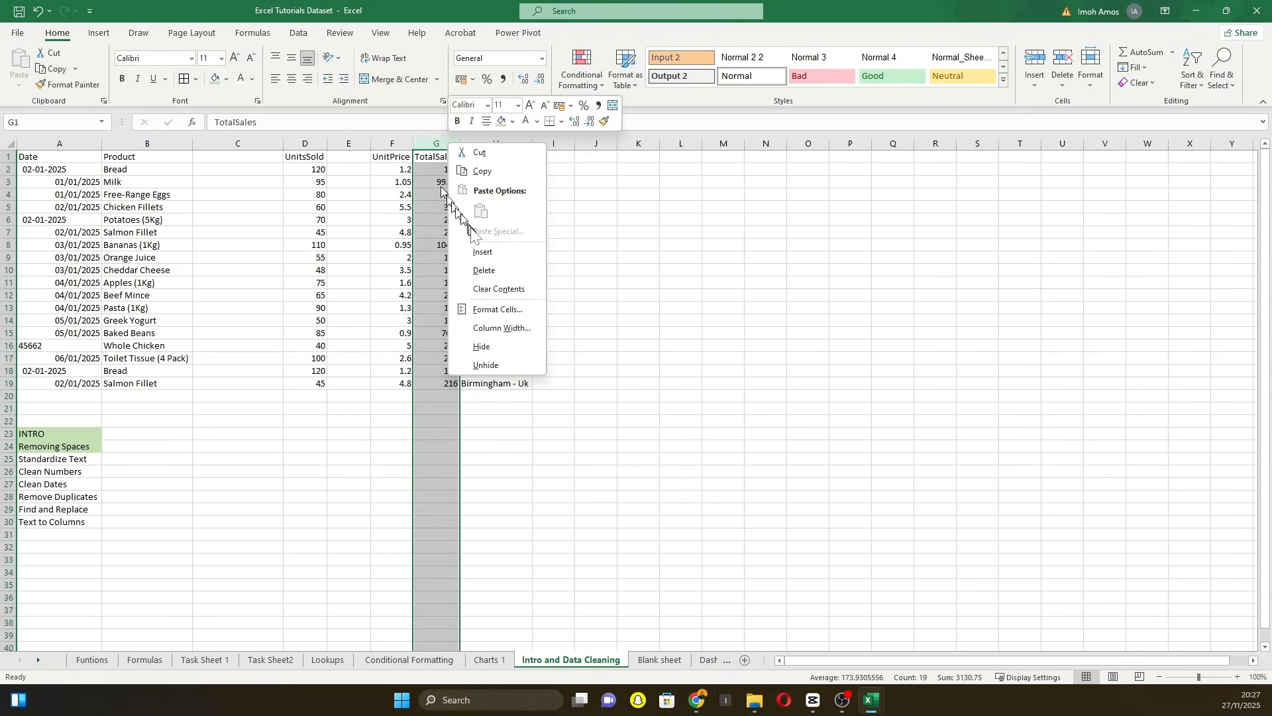
{"action": "left_click", "coordinate": [477, 252]}
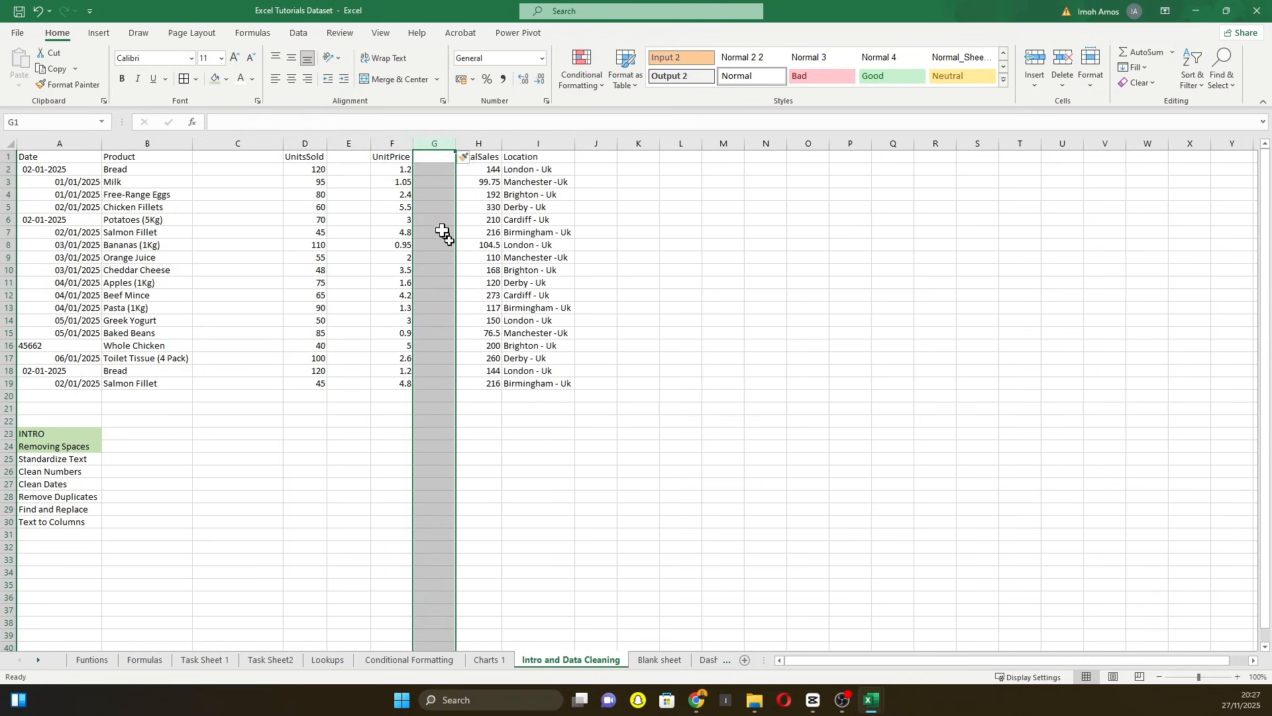
{"action": "left_click", "coordinate": [303, 156]}
{"action": "key", "text": "ctrl+c"}
{"action": "left_click", "coordinate": [235, 157]}
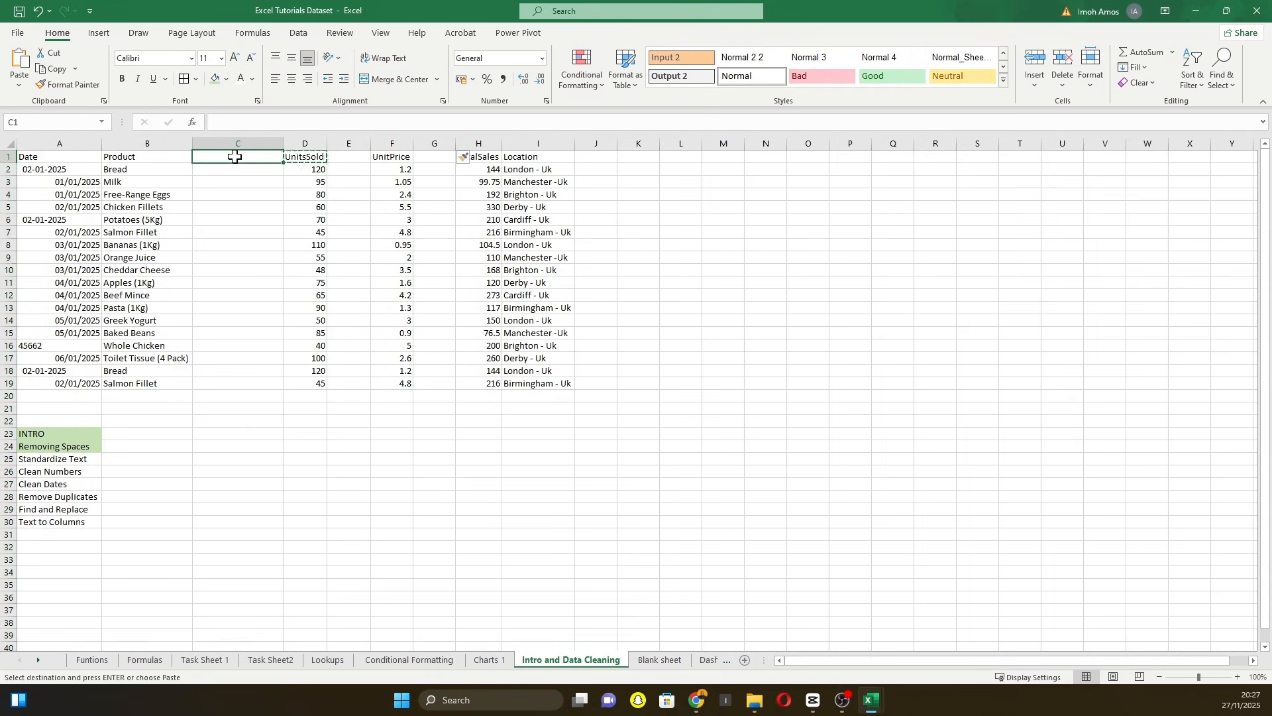
{"action": "key", "text": "ctrl+v"}
- Enter the formula =VALUE(TRIM(D2)) in C2 to convert the first UnitsSold entry to a clean number
{"action": "left_click", "coordinate": [236, 167]}
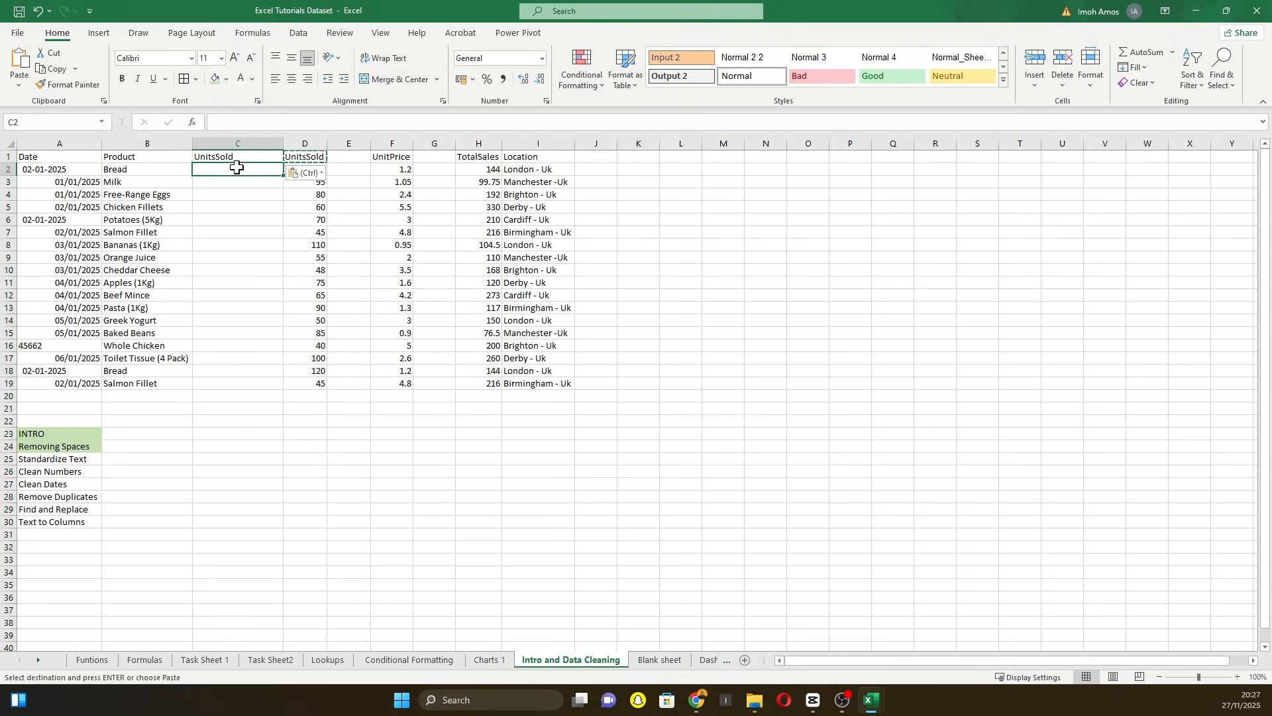
{"action": "type", "text": "="}
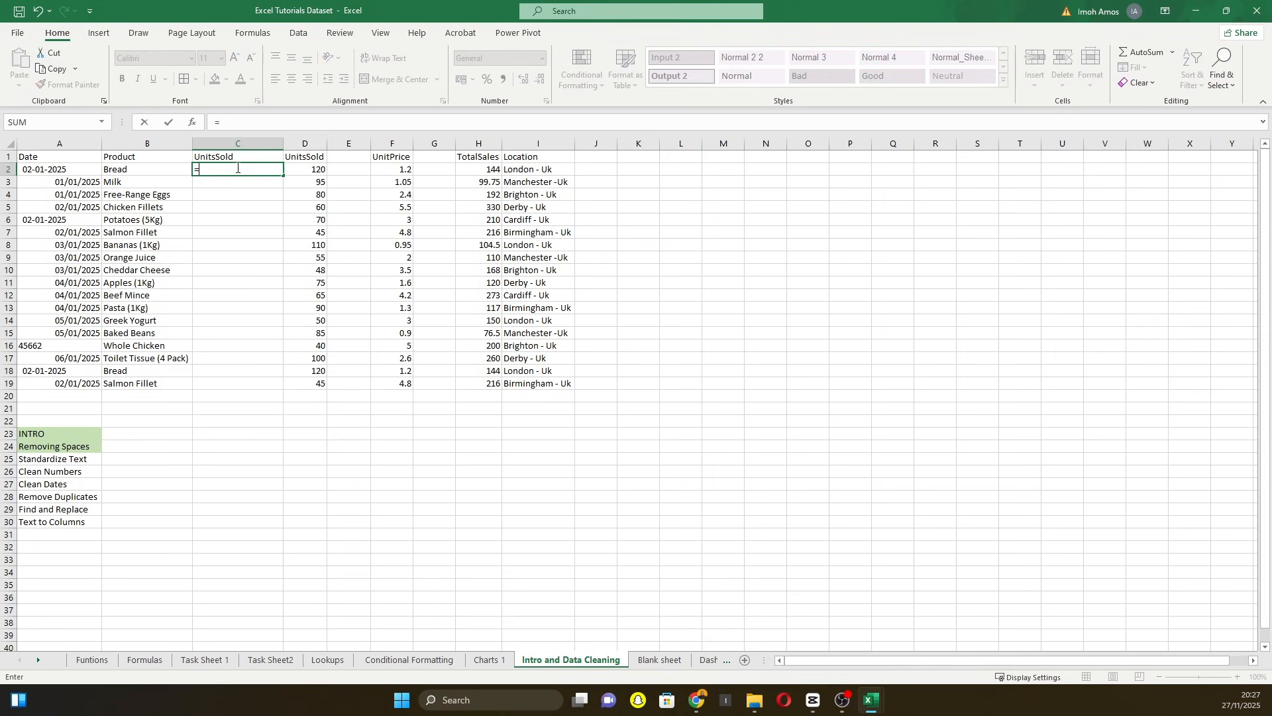
{"action": "type", "text": "va"}
{"action": "key", "text": "Tab"}
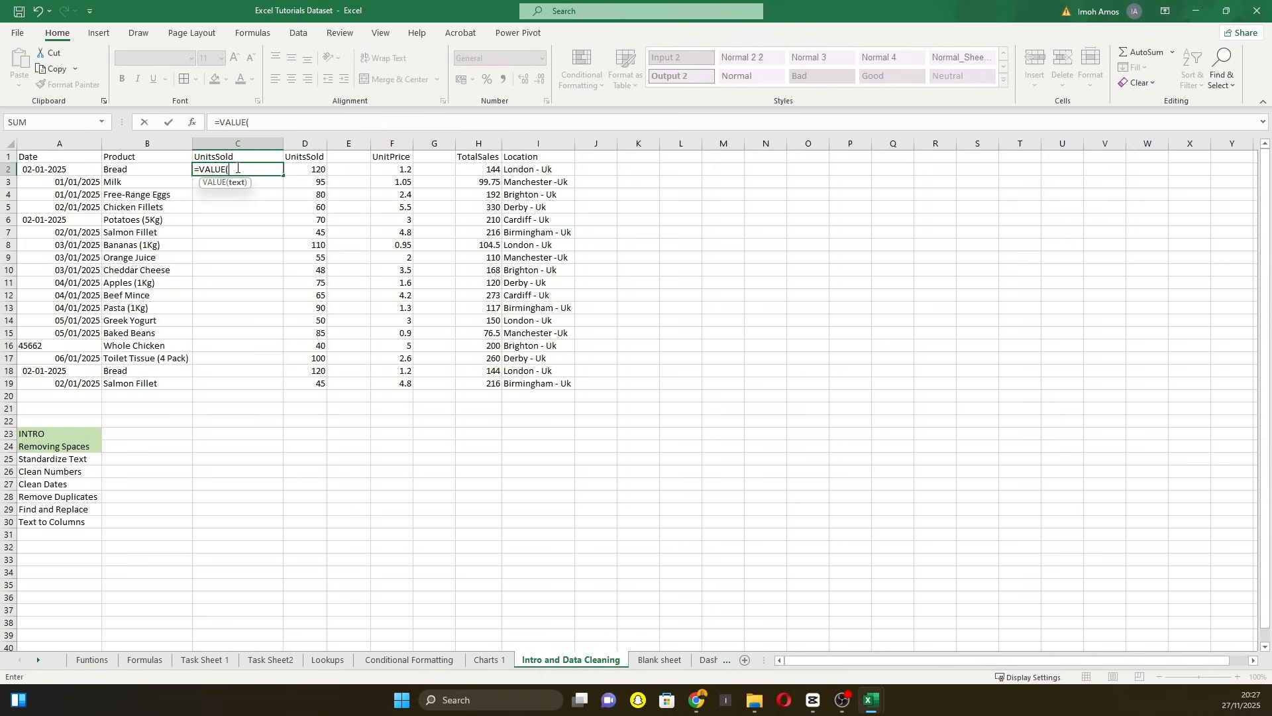
{"action": "type", "text": "Tri"}
{"action": "key", "text": "Tab"}
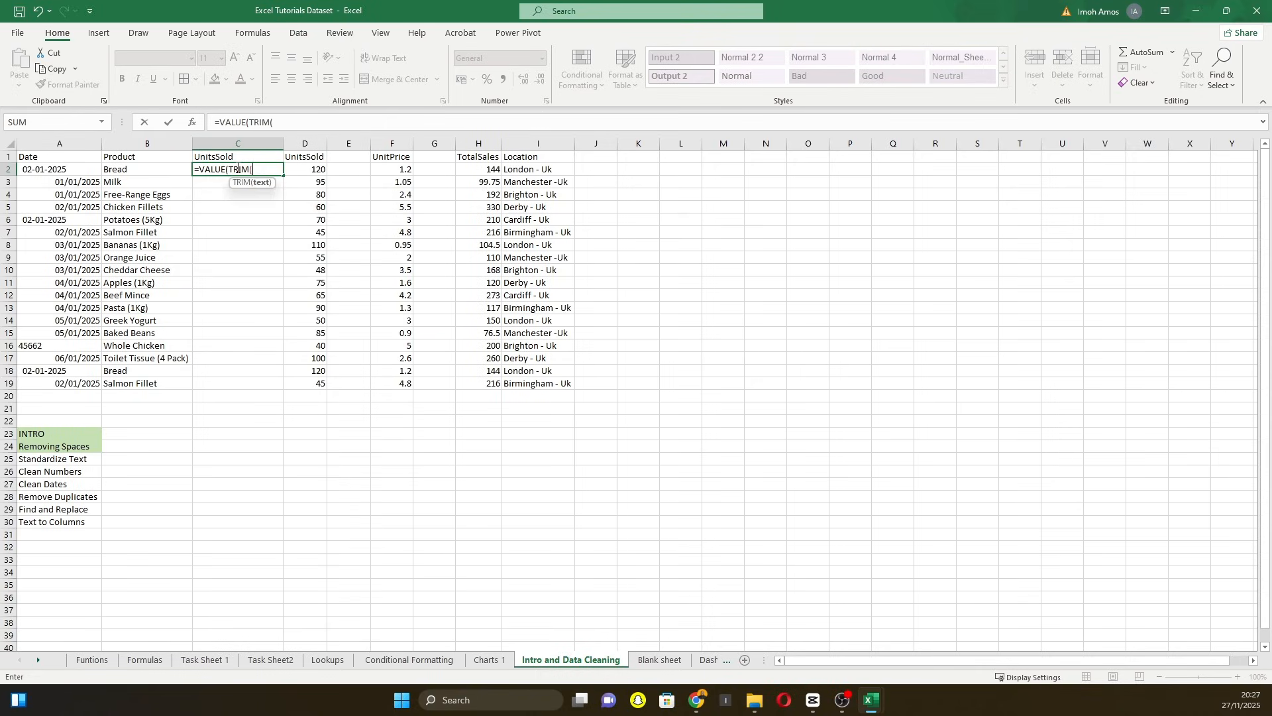
{"action": "left_click", "coordinate": [311, 171]}
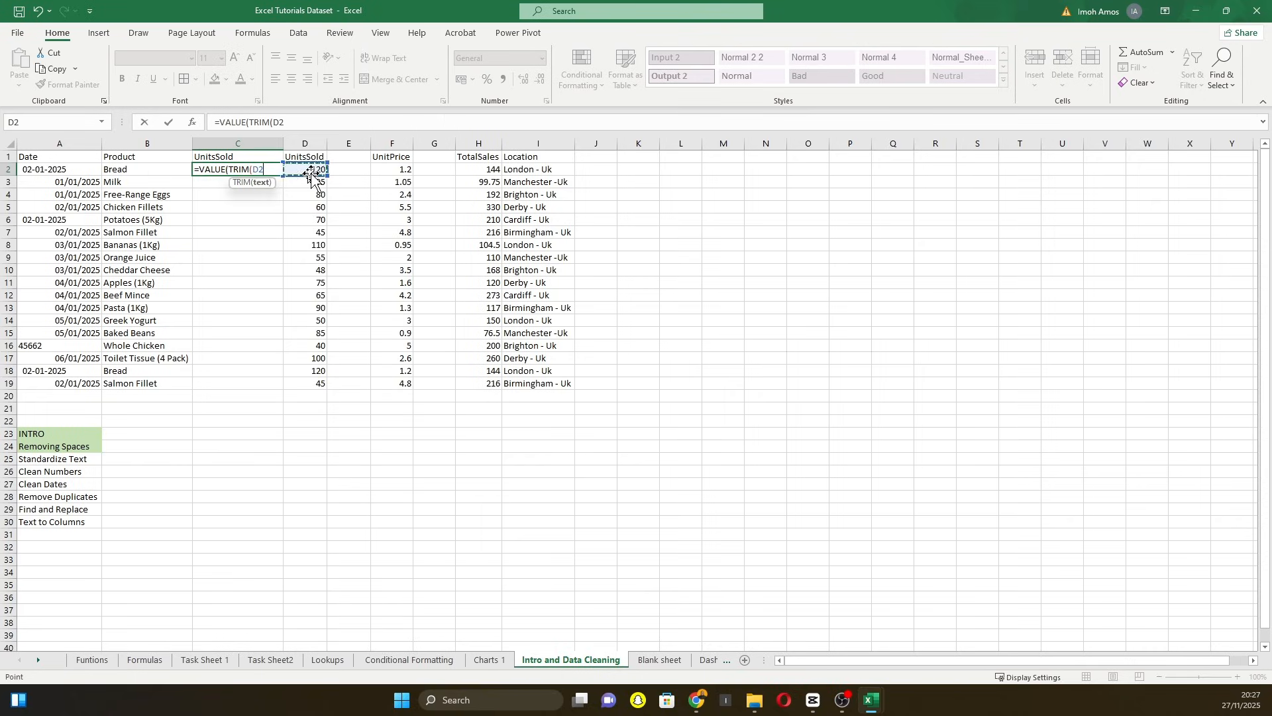
{"action": "type", "text": ")"}
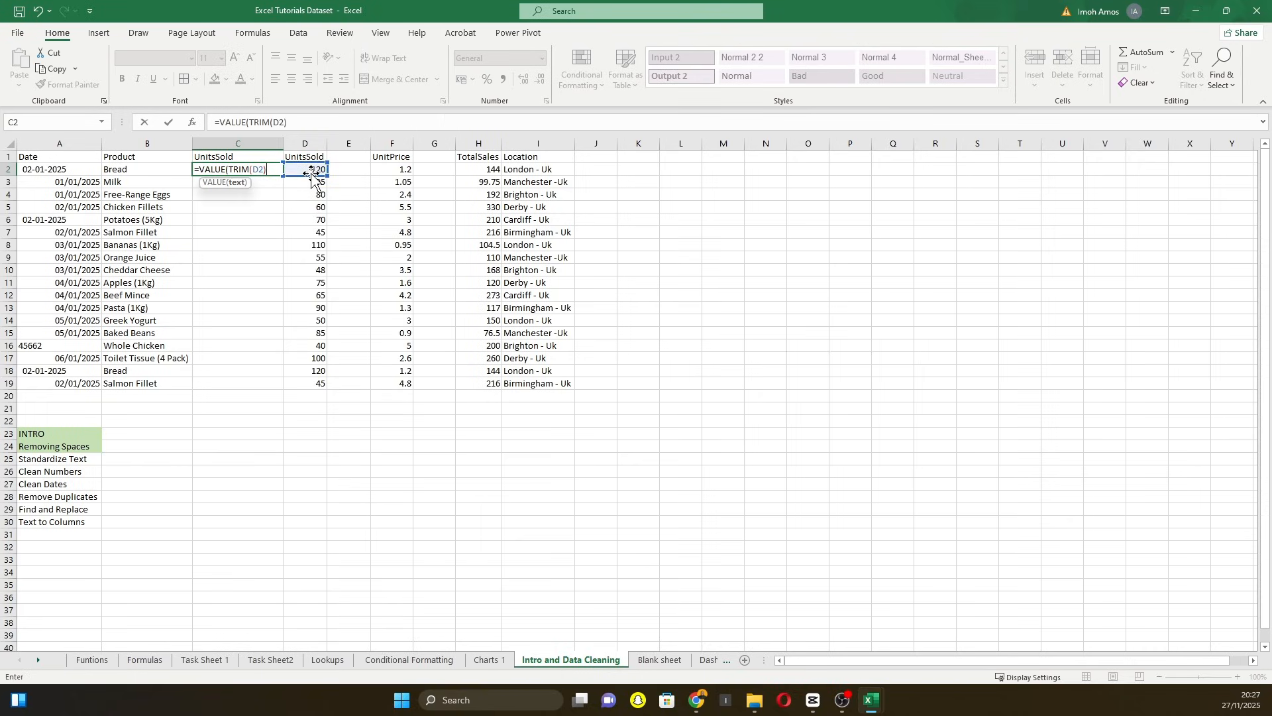
{"action": "key", "text": "Return"}
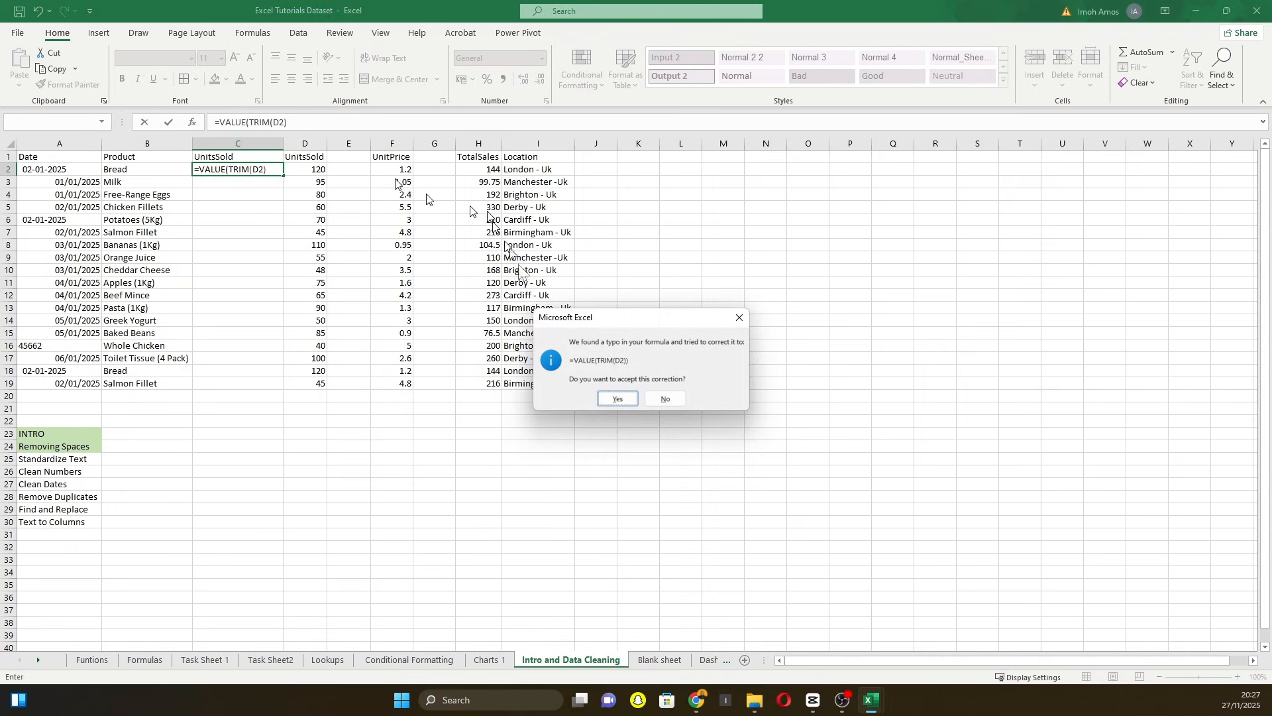
{"action": "left_click", "coordinate": [611, 400]}
{"action": "left_click", "coordinate": [254, 166]}
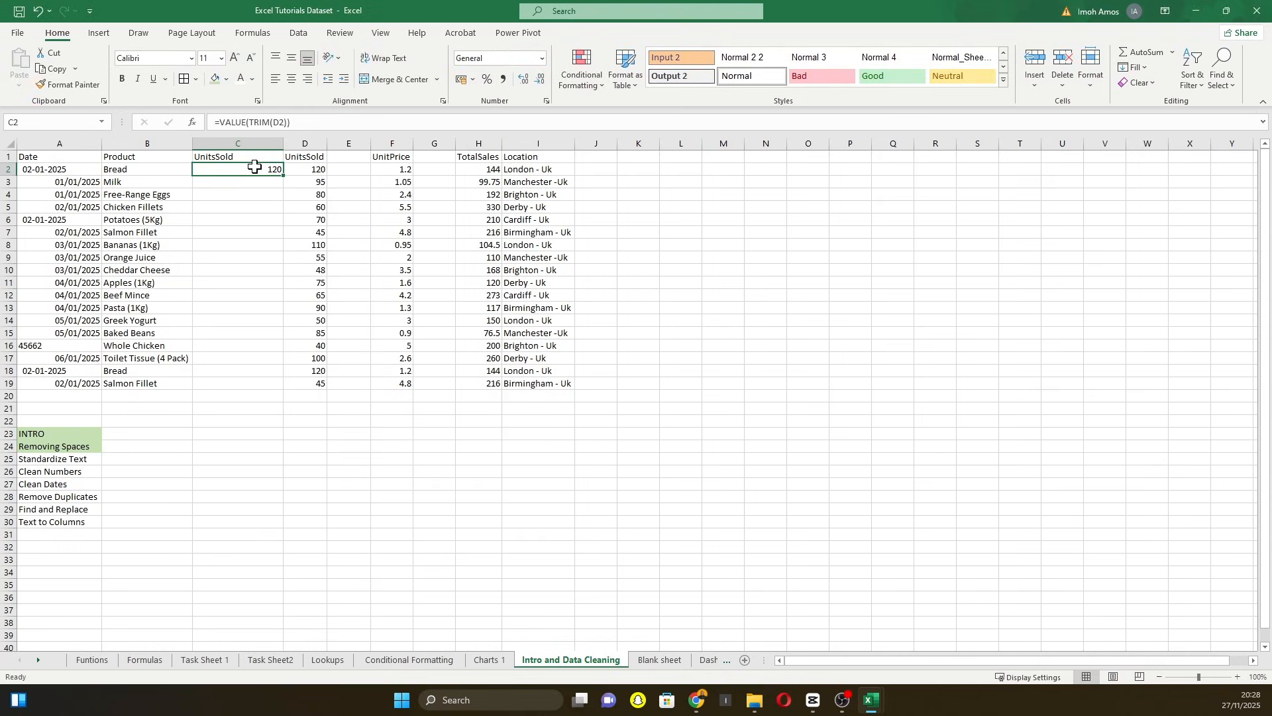
- Examine individual UnitsSold entries down column D to check how the original values are stored
{"action": "left_click", "coordinate": [308, 168]}
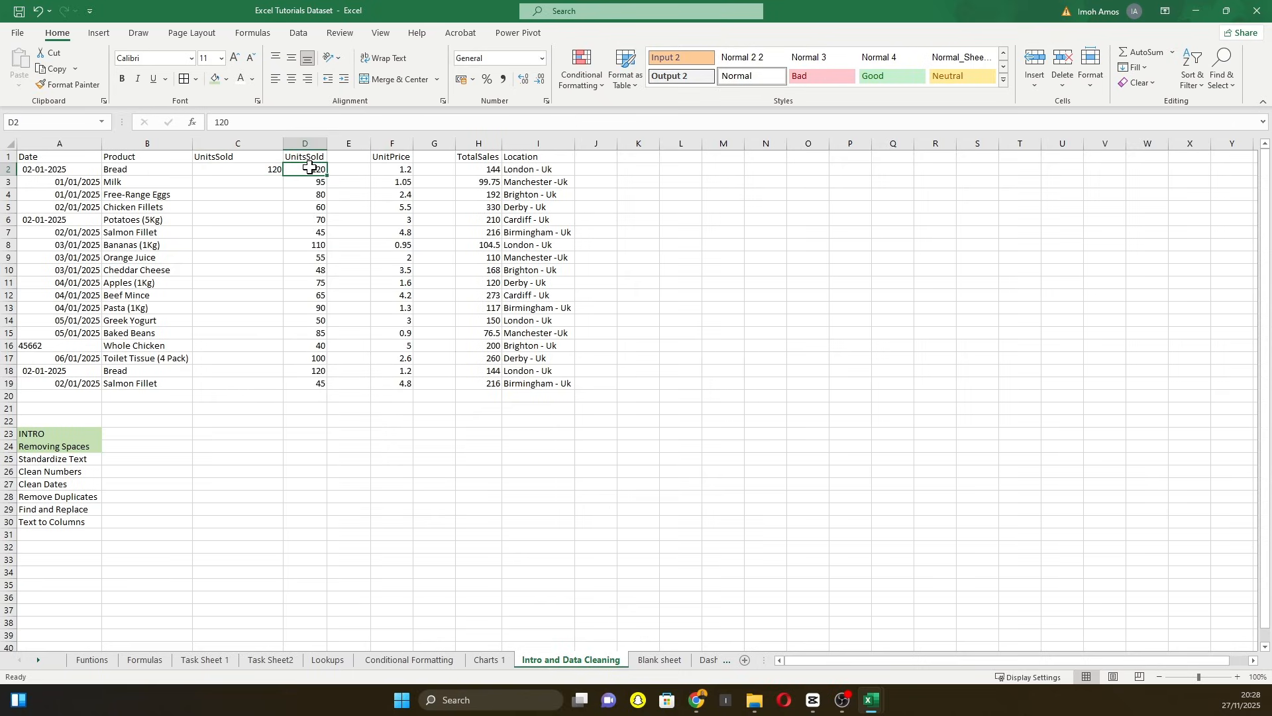
{"action": "left_click", "coordinate": [305, 182]}
{"action": "left_click", "coordinate": [303, 205]}
{"action": "left_click", "coordinate": [303, 231]}
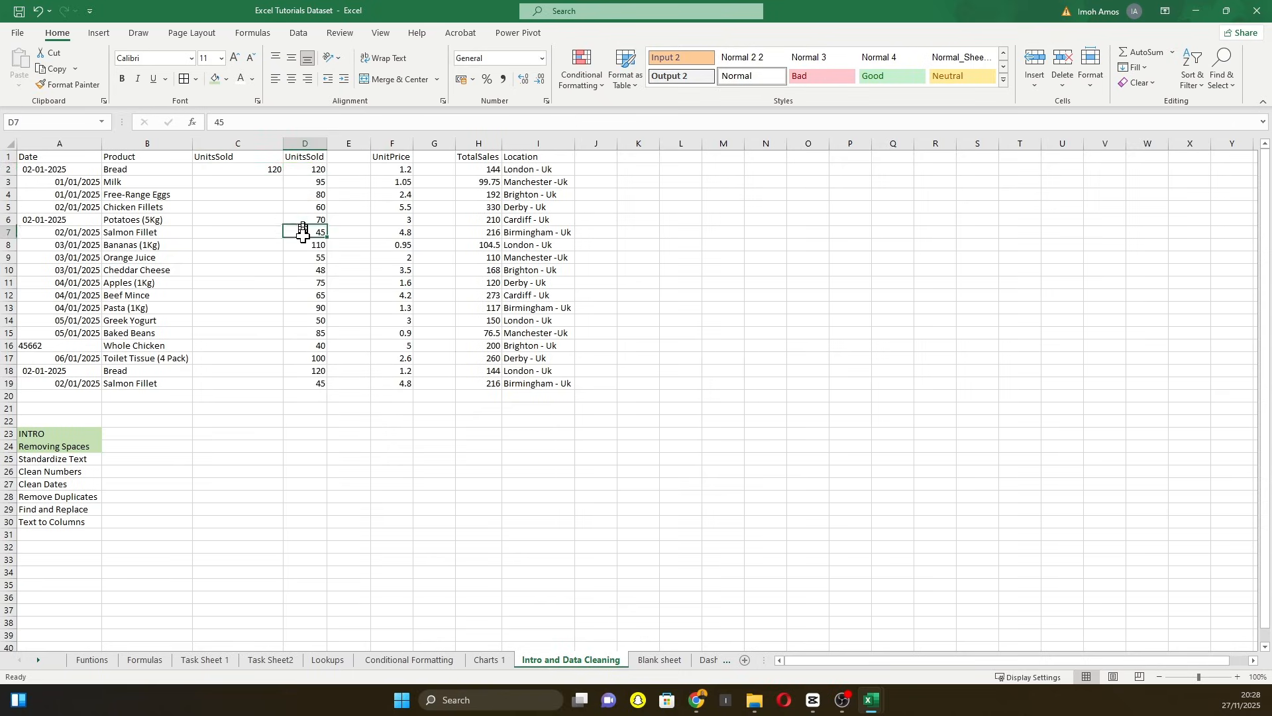
{"action": "left_click", "coordinate": [318, 294]}
{"action": "left_click", "coordinate": [316, 321]}
{"action": "left_click", "coordinate": [313, 345]}
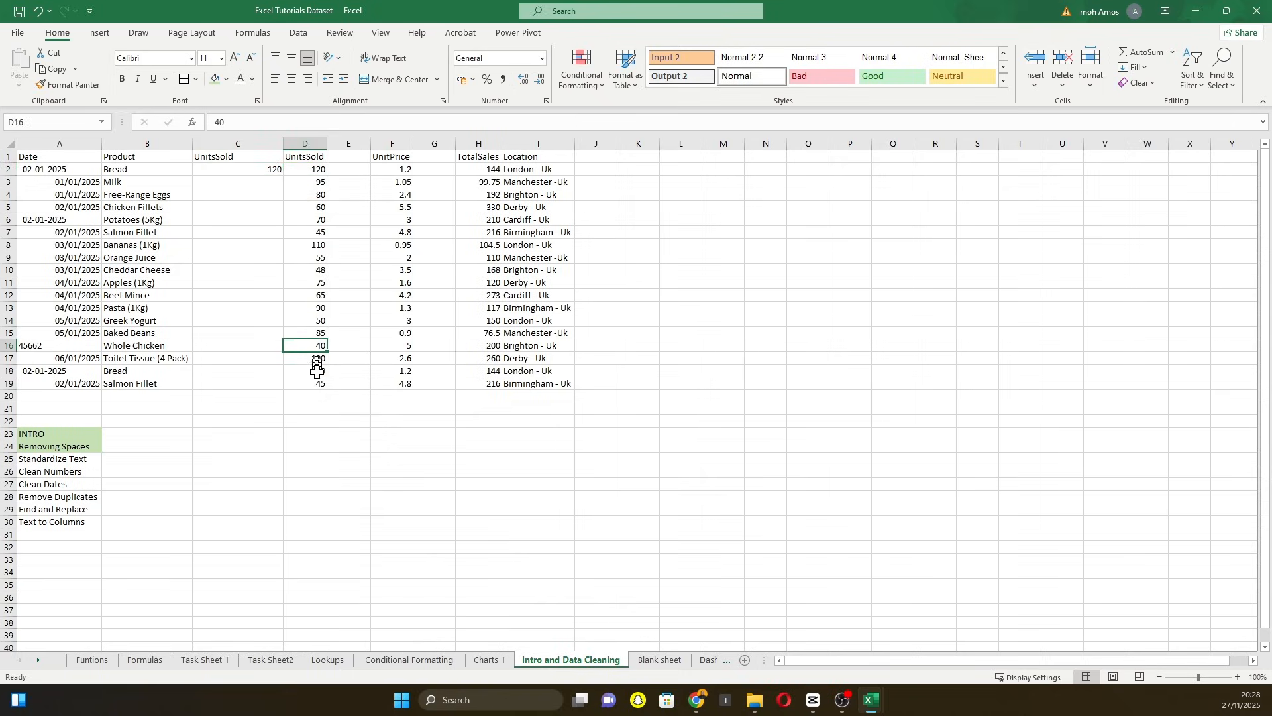
{"action": "left_click", "coordinate": [314, 371]}
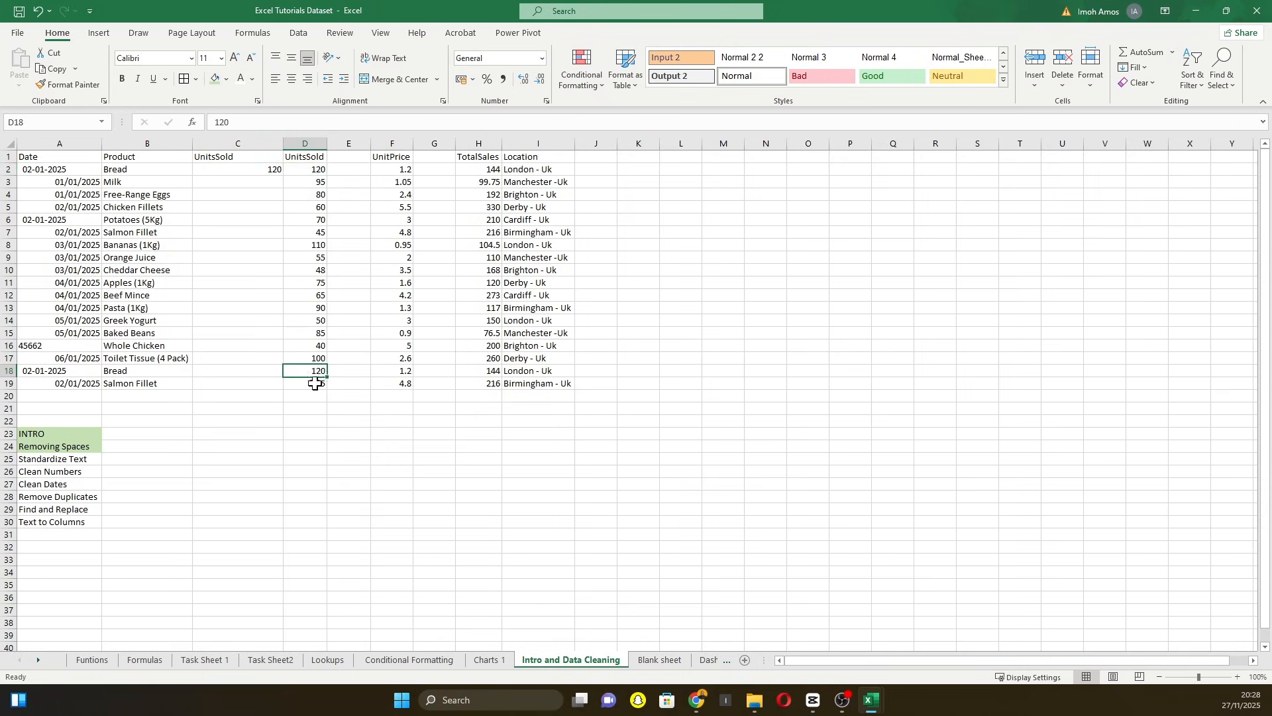
{"action": "left_click", "coordinate": [307, 195]}
- Fill the VALUE and TRIM formula from C2 down to C19
{"action": "left_click", "coordinate": [267, 169]}
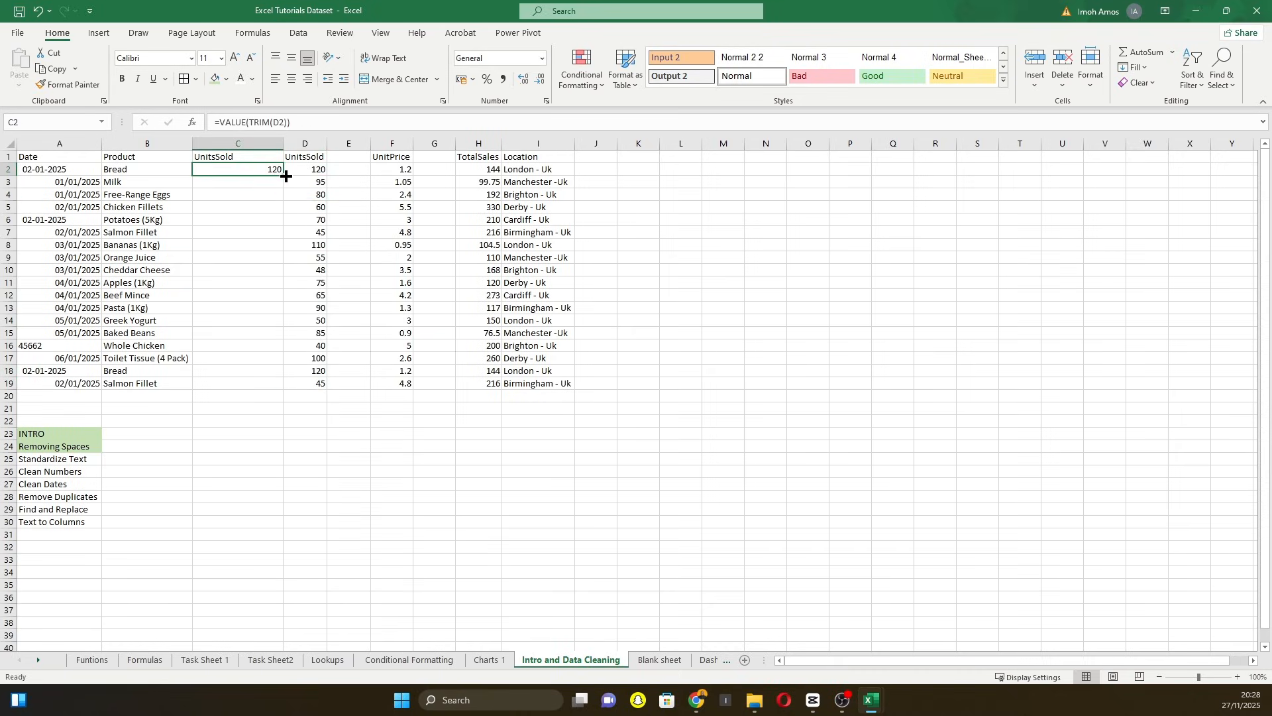
{"action": "left_click", "coordinate": [286, 176]}
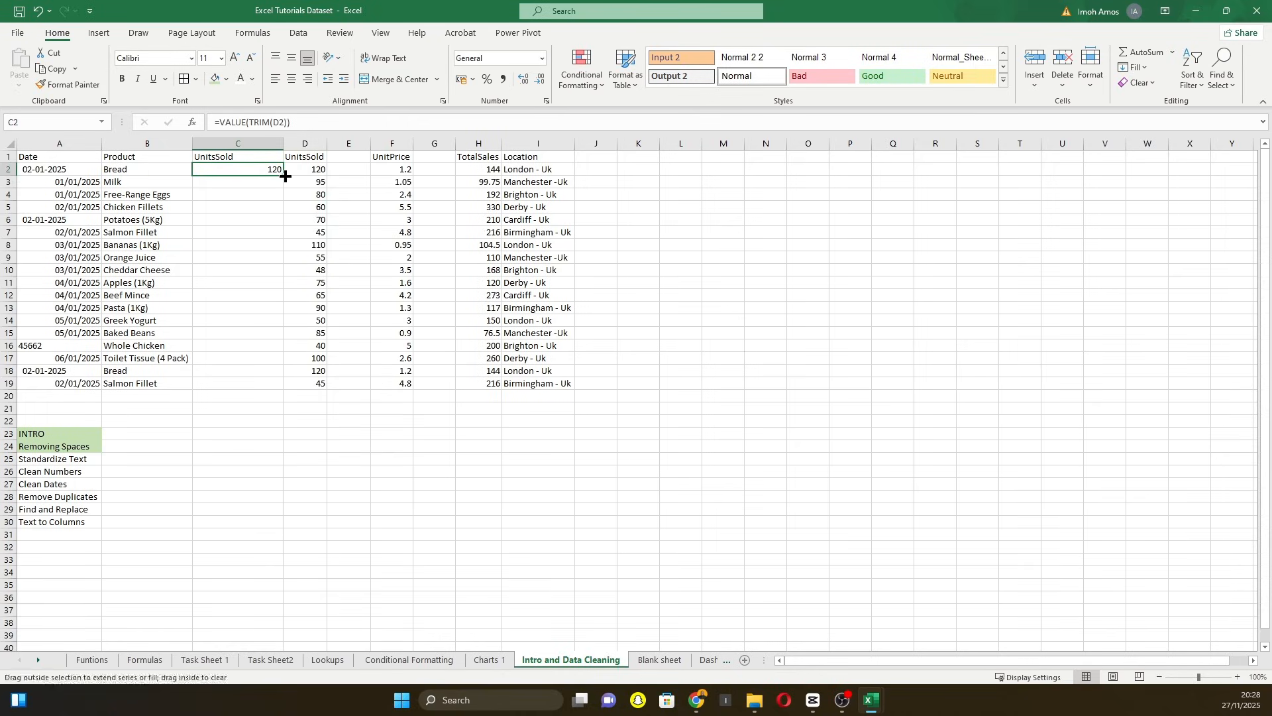
{"action": "double_click", "coordinate": [286, 176]}
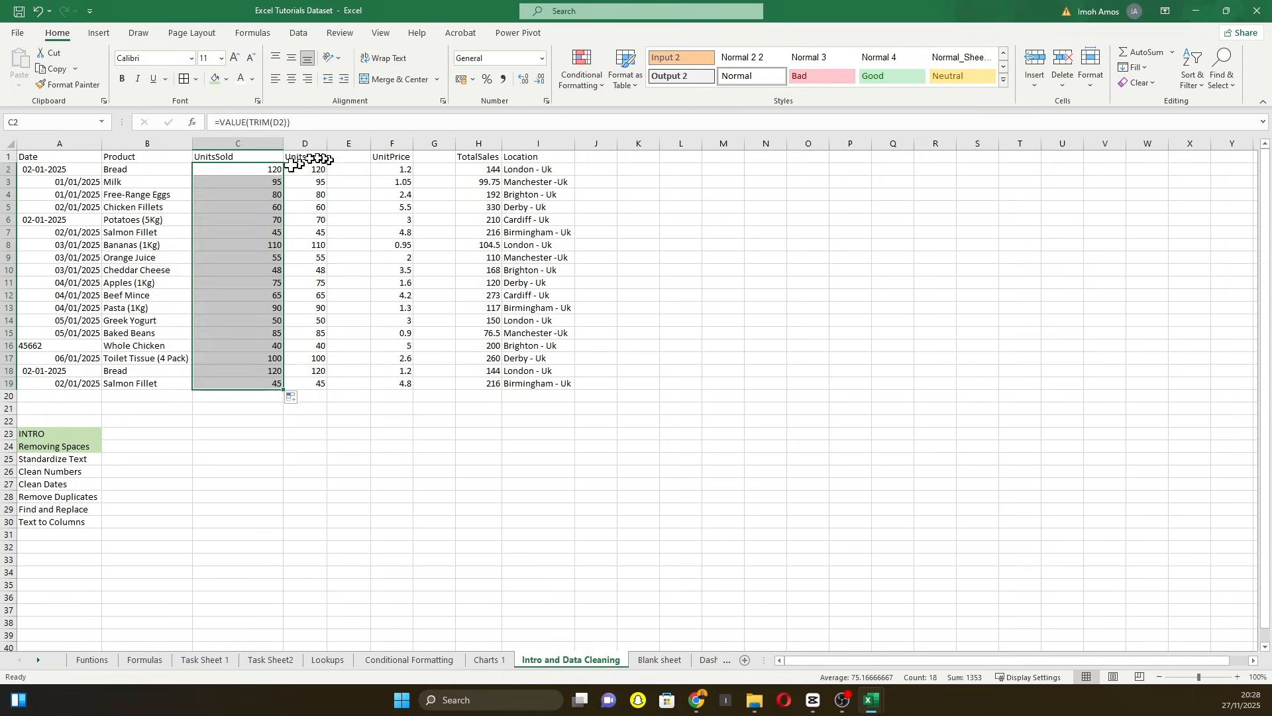
- Copy the cleaning formula from C2 into E2 for UnitPrice and G2 for TotalSales
{"action": "left_click", "coordinate": [270, 169]}
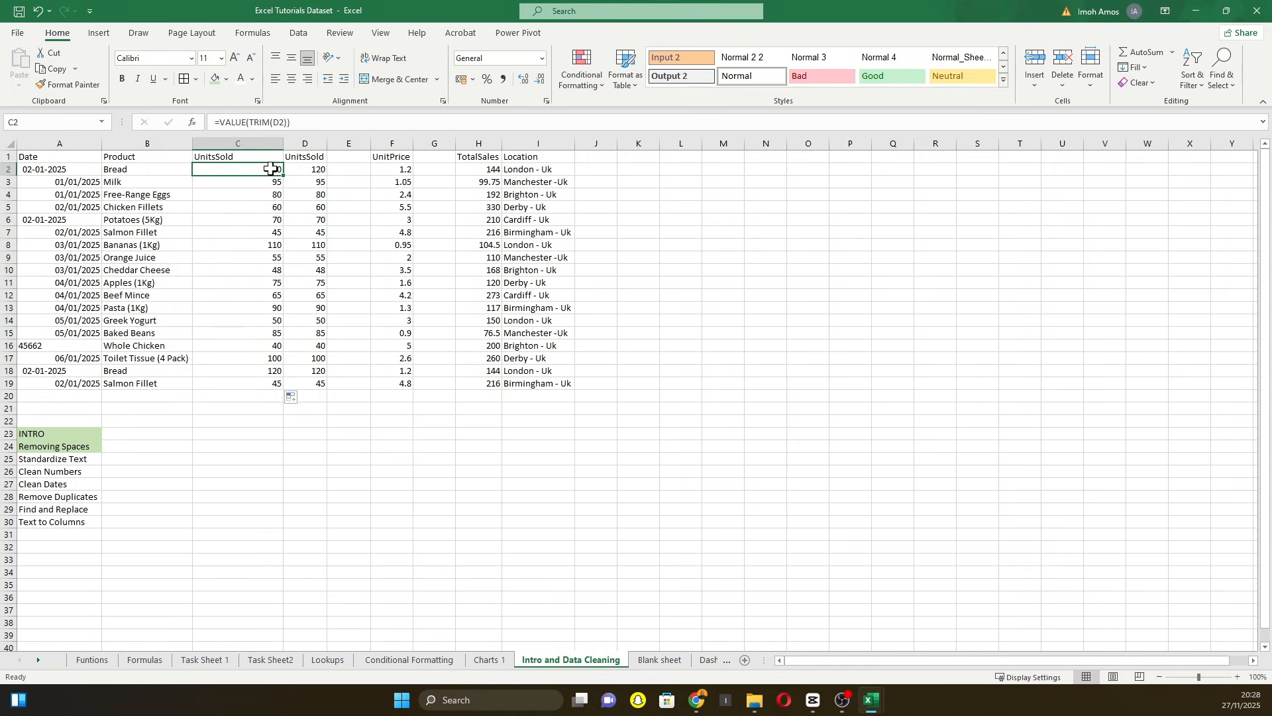
{"action": "key", "text": "ctrl+c"}
{"action": "left_click", "coordinate": [346, 169]}
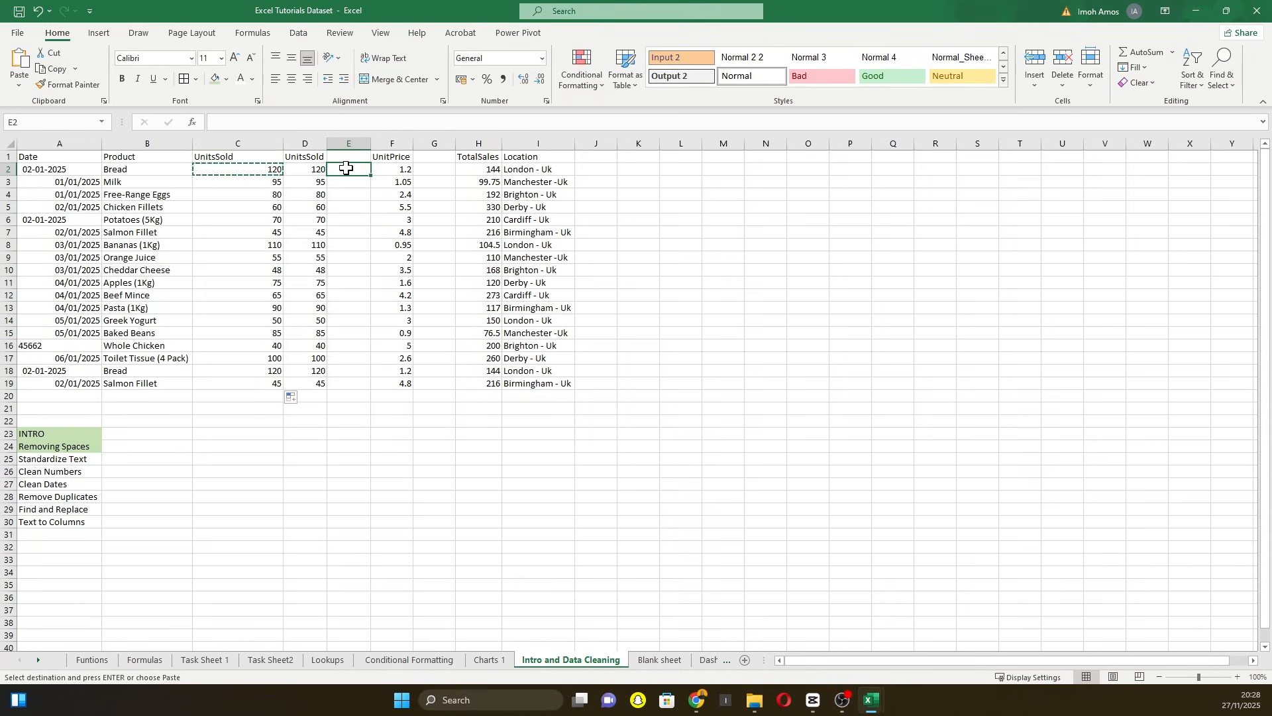
{"action": "key", "text": "ctrl+v"}
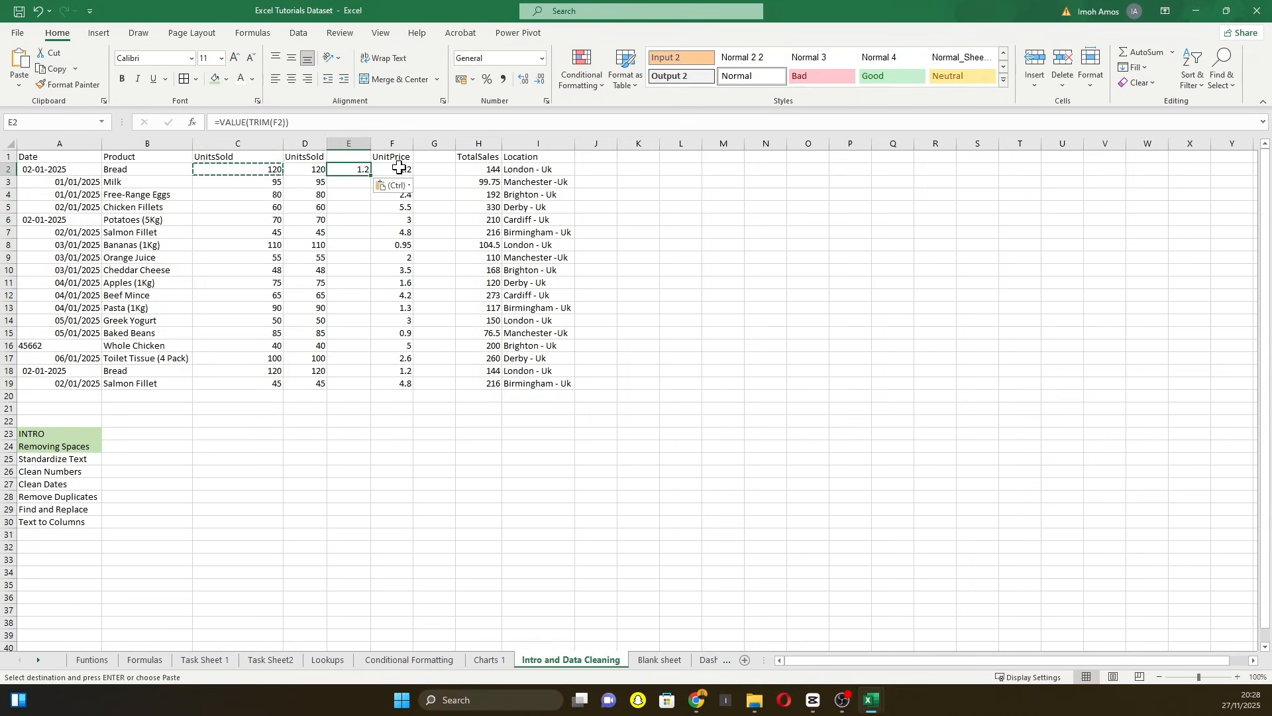
{"action": "left_click", "coordinate": [438, 169]}
{"action": "key", "text": "ctrl+v"}
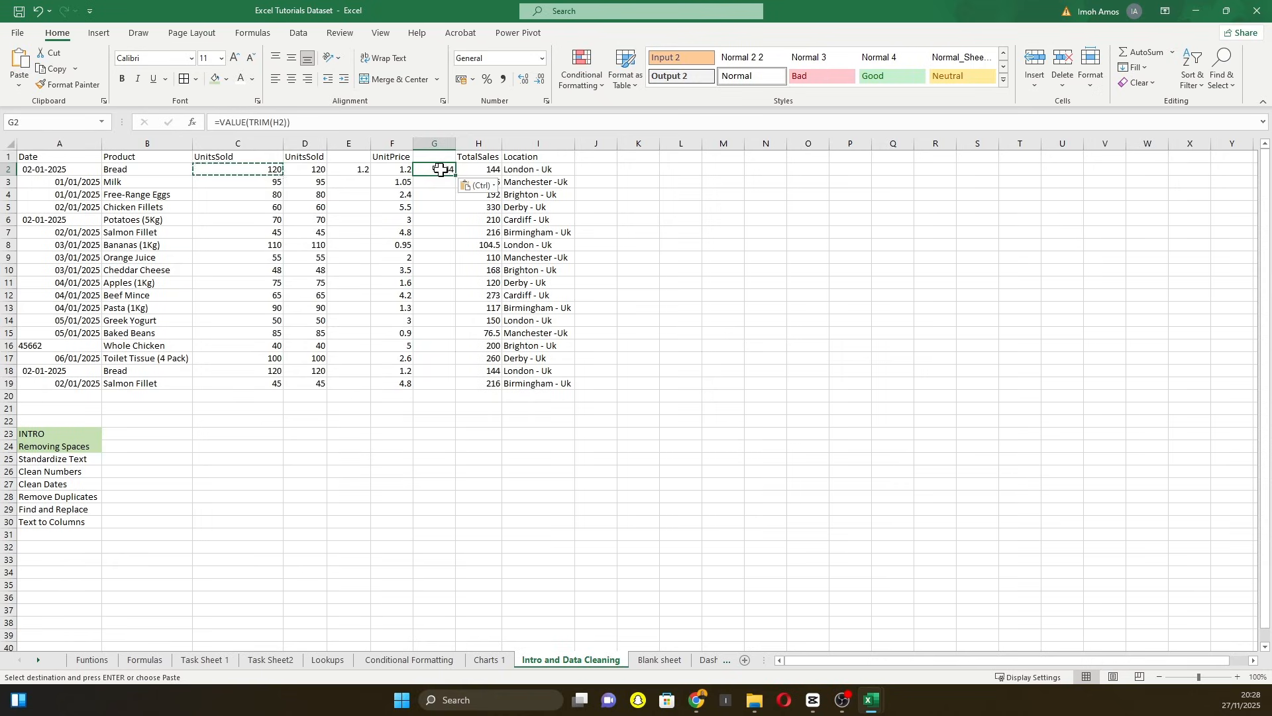
- Fill the cleaning formulas in E2 and G2 down to row 19
{"action": "left_click", "coordinate": [363, 170]}
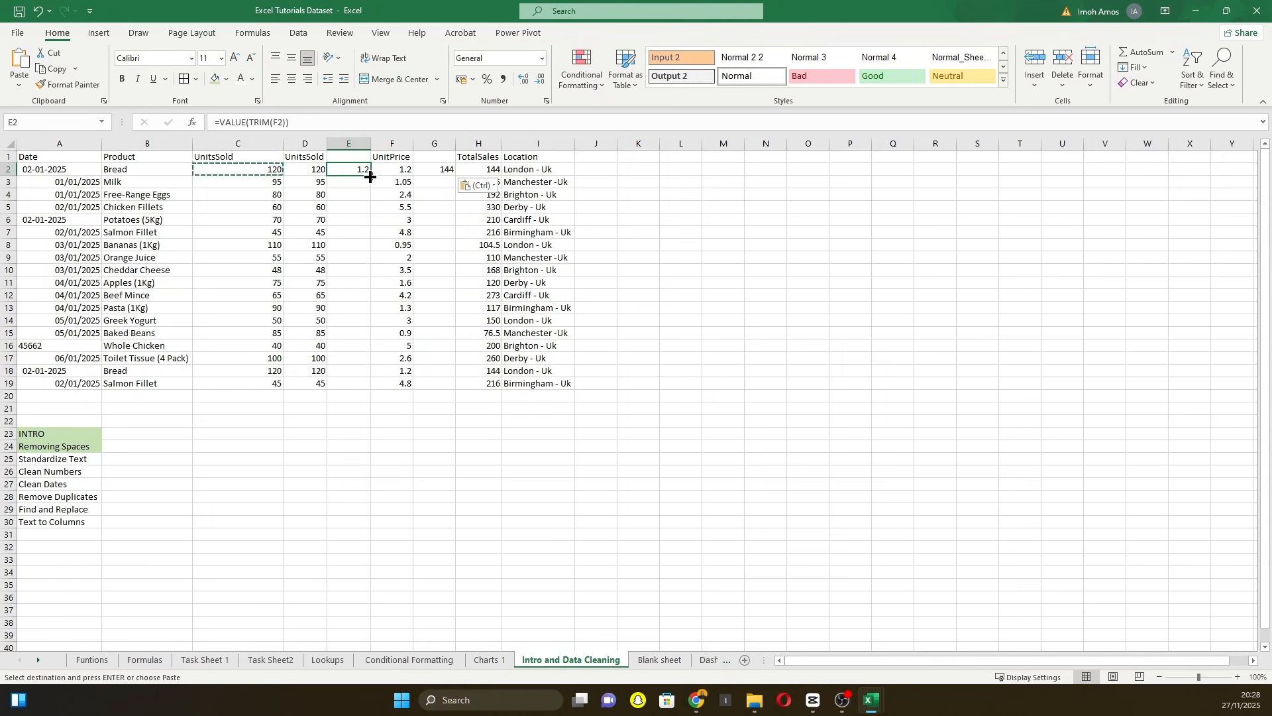
{"action": "double_click", "coordinate": [370, 175]}
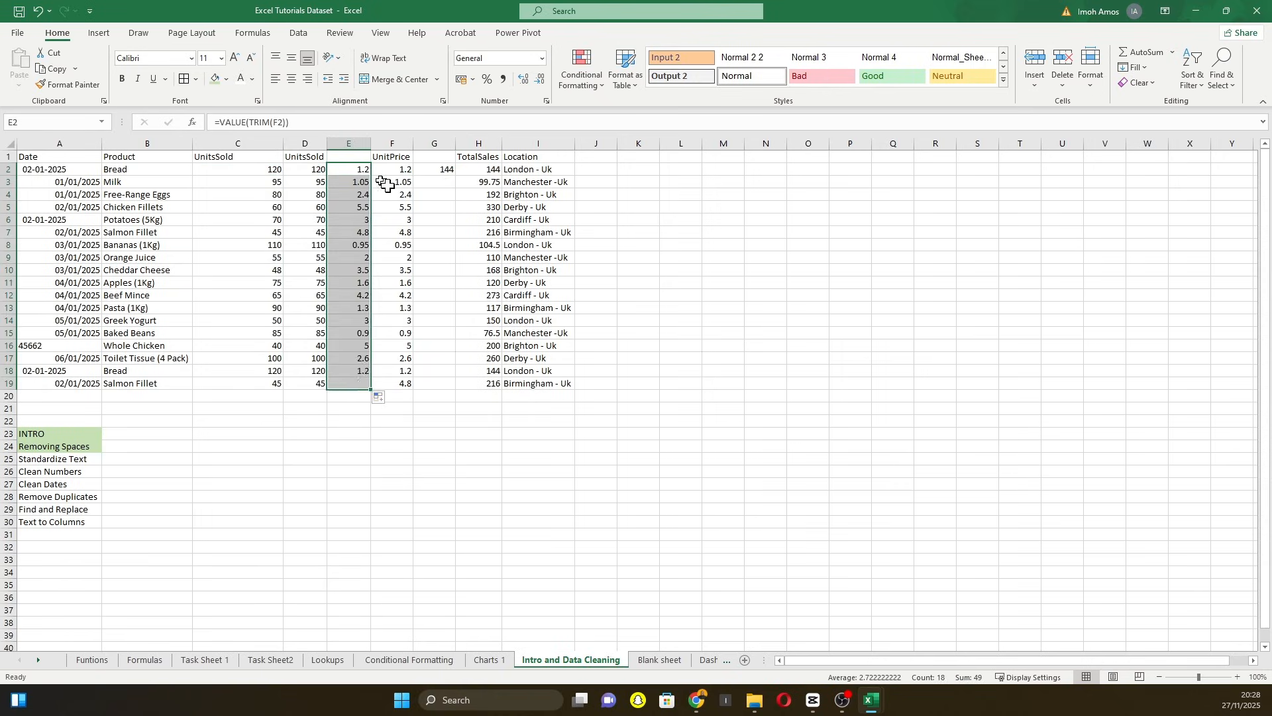
{"action": "left_click", "coordinate": [451, 171]}
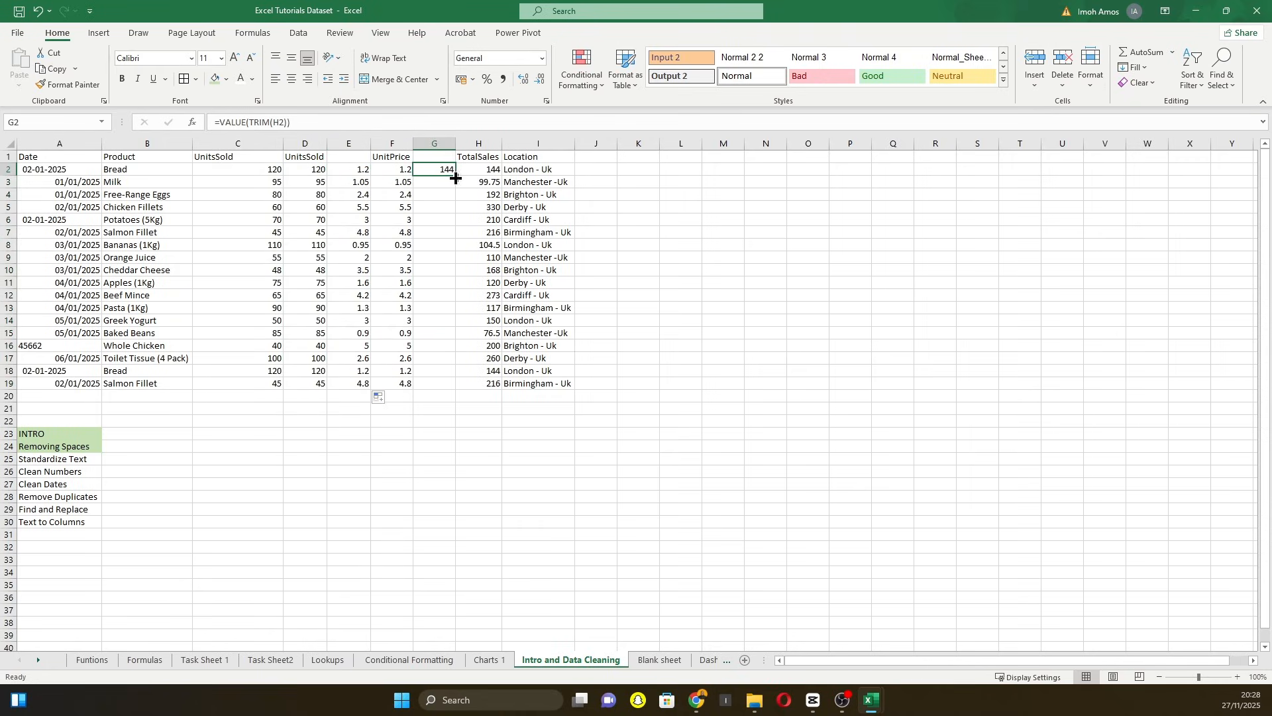
{"action": "double_click", "coordinate": [456, 176]}
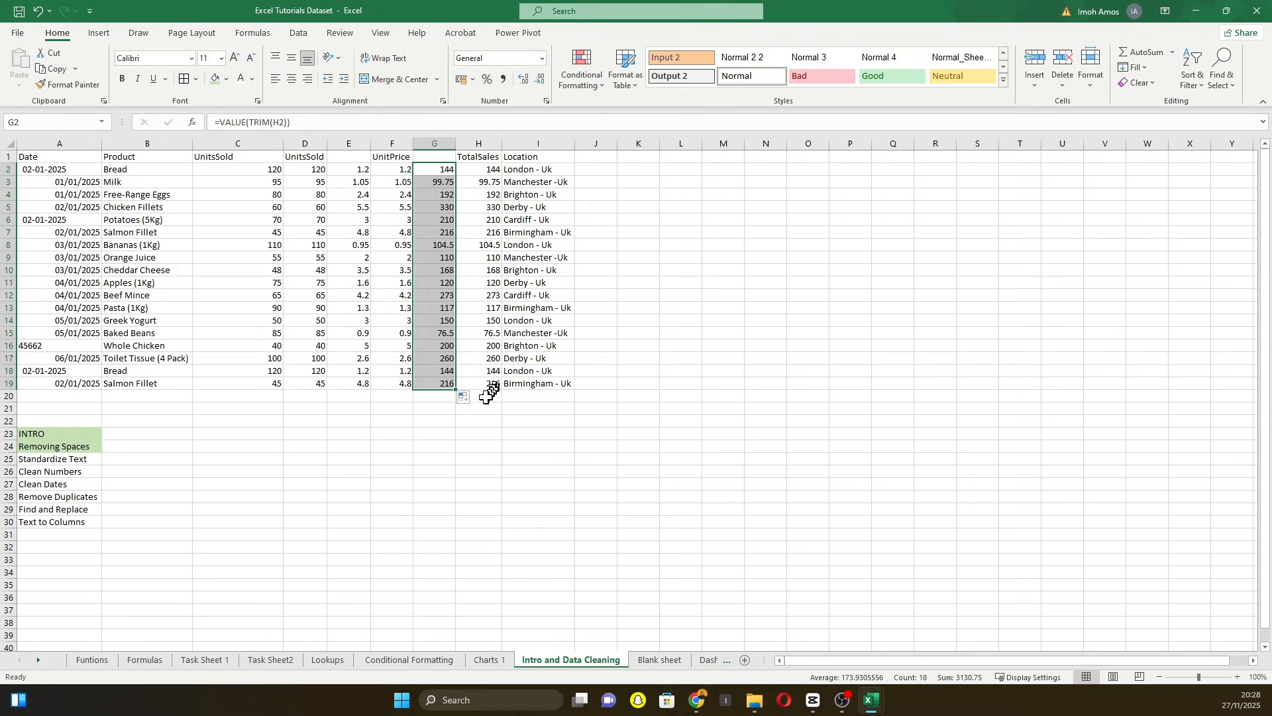
- Format the whole column G as Number with no decimal places
{"action": "left_click", "coordinate": [443, 138]}
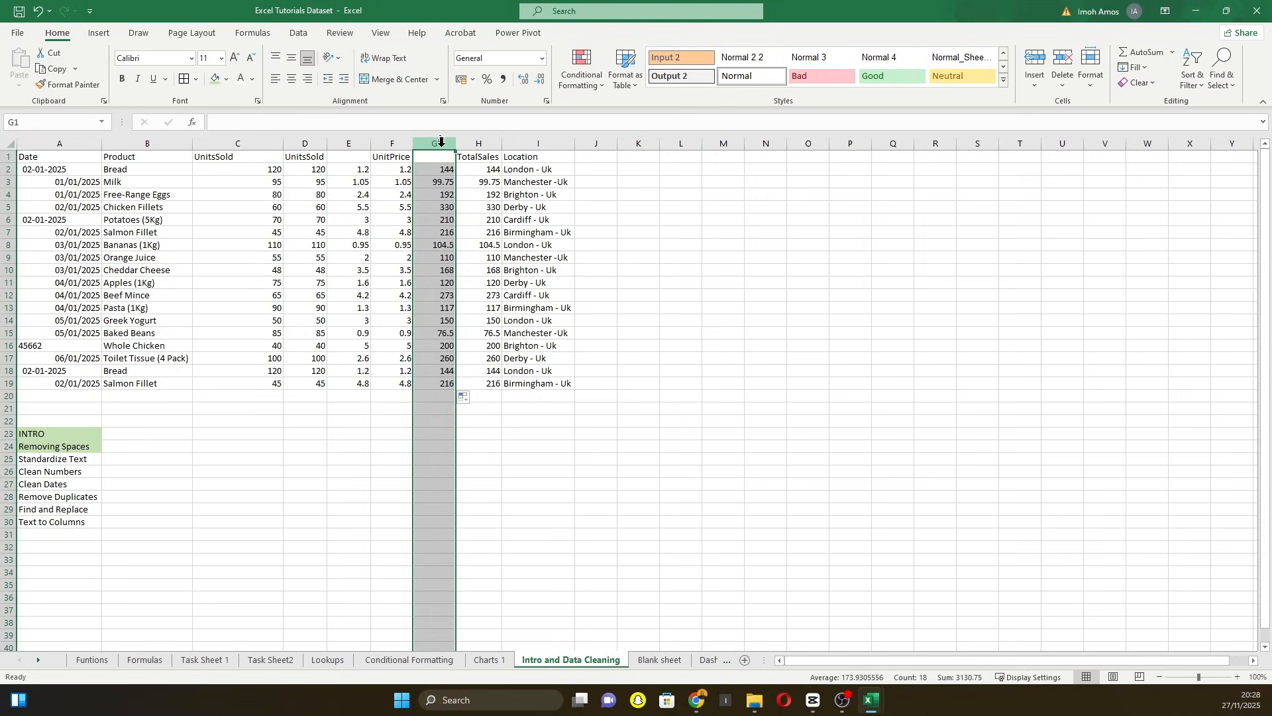
{"action": "left_click", "coordinate": [542, 59]}
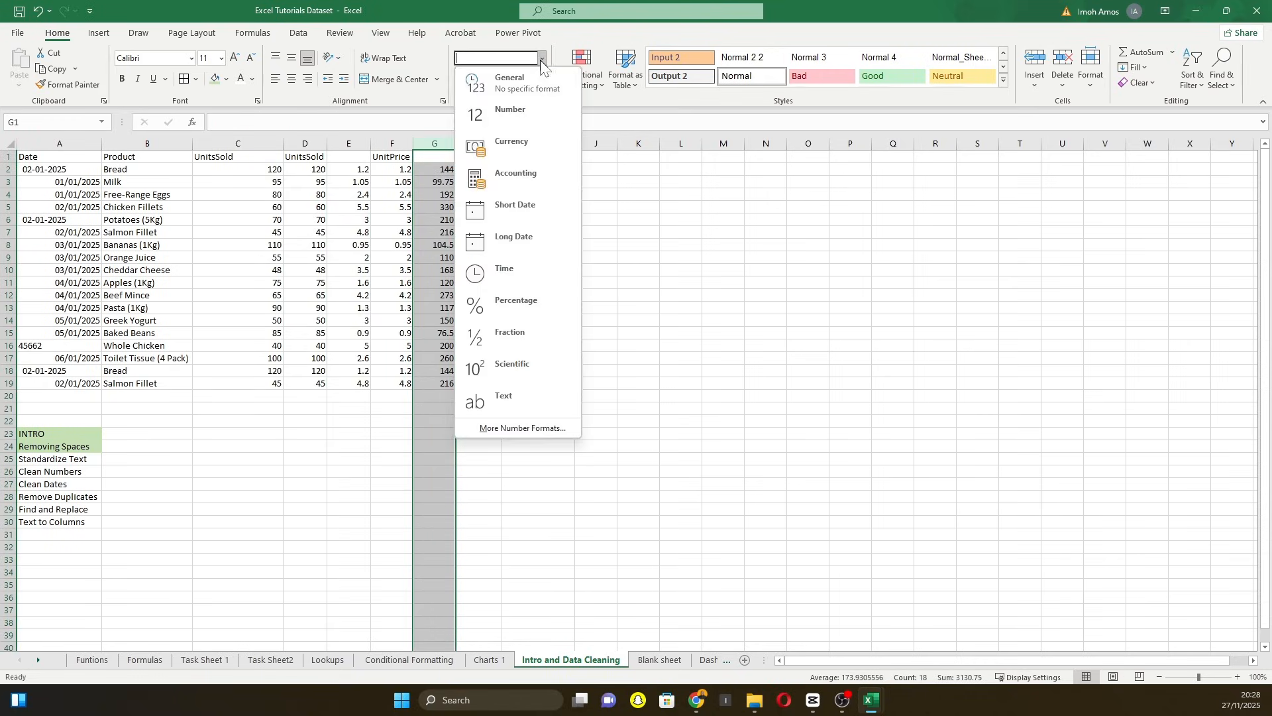
{"action": "left_click", "coordinate": [522, 116]}
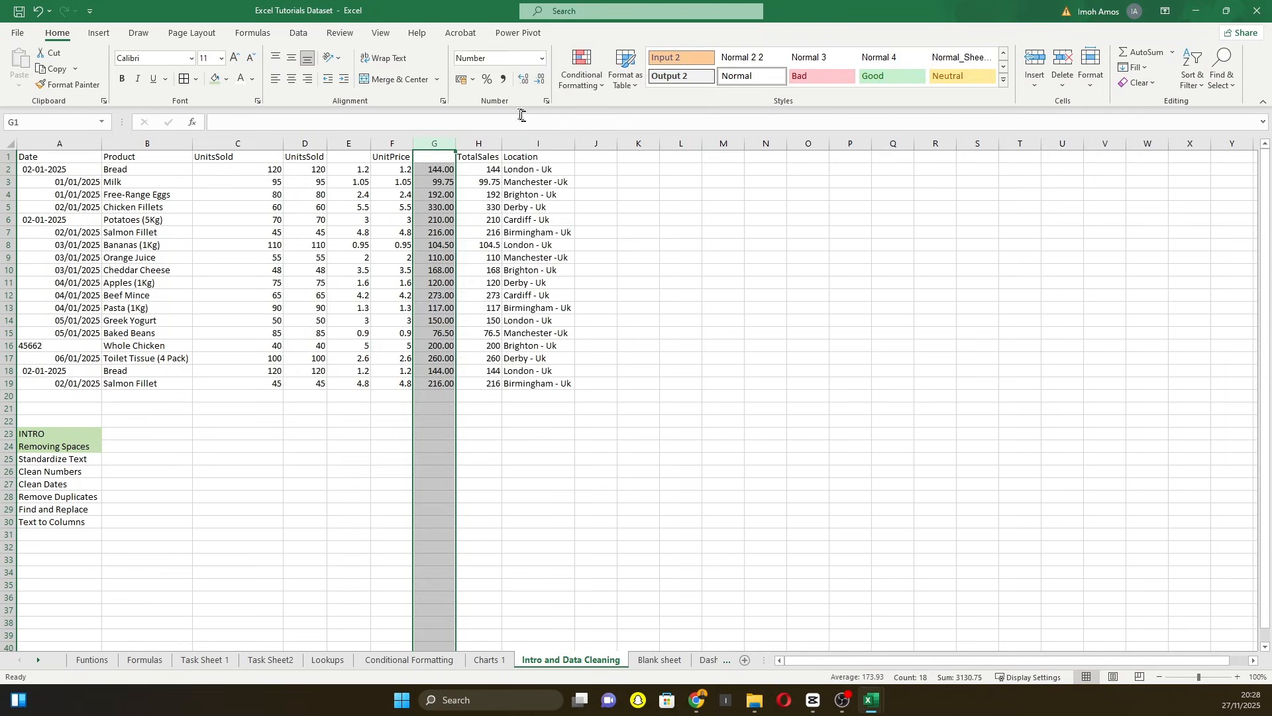
{"action": "left_click", "coordinate": [538, 82]}
{"action": "left_click", "coordinate": [538, 81]}
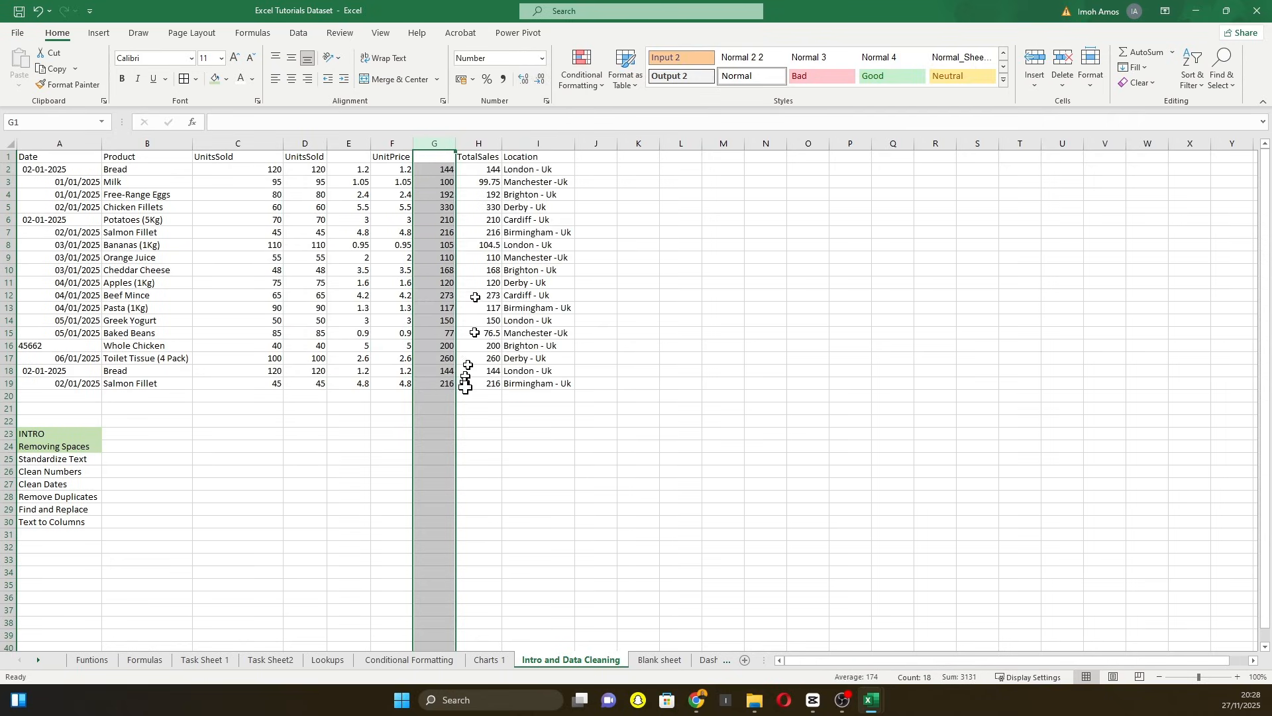
- Copy the TotalSales header from H1 into G1 and clear the copy selection
{"action": "left_click", "coordinate": [477, 154]}
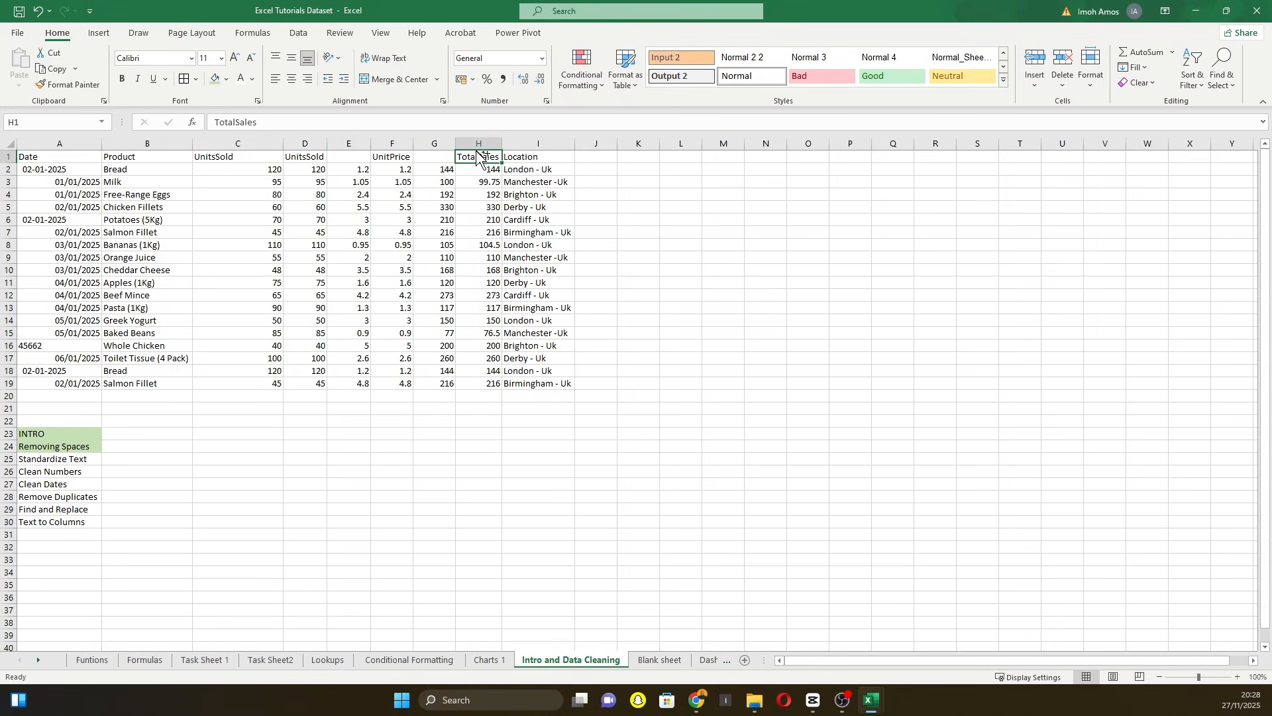
{"action": "key", "text": "ctrl+c"}
{"action": "left_click", "coordinate": [440, 157]}
{"action": "key", "text": "ctrl+v"}
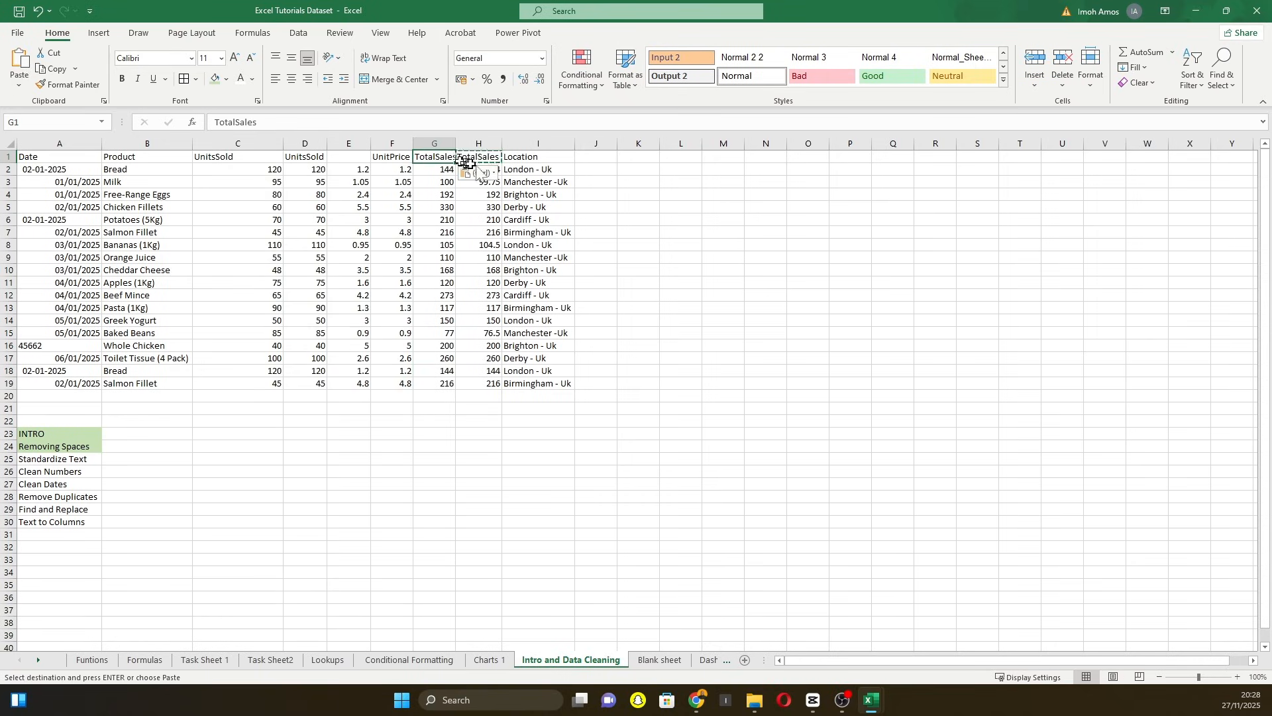
{"action": "left_click", "coordinate": [436, 166]}
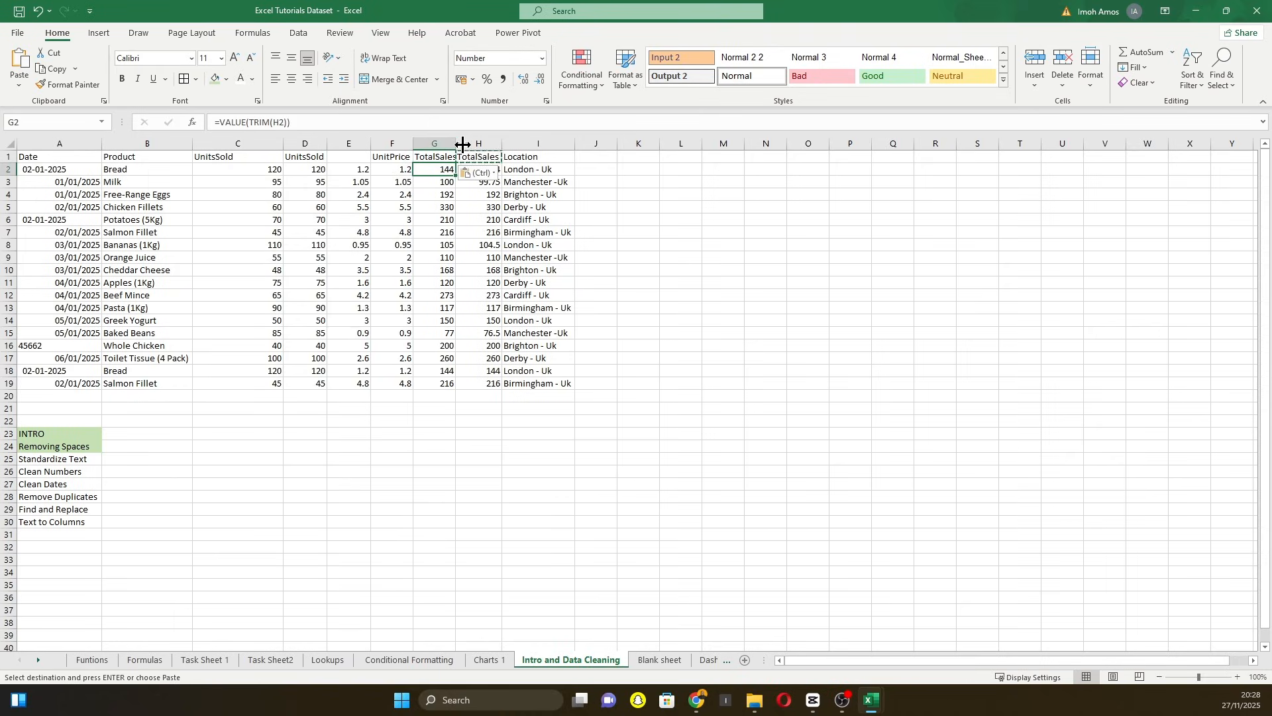
{"action": "key", "text": "Escape"}
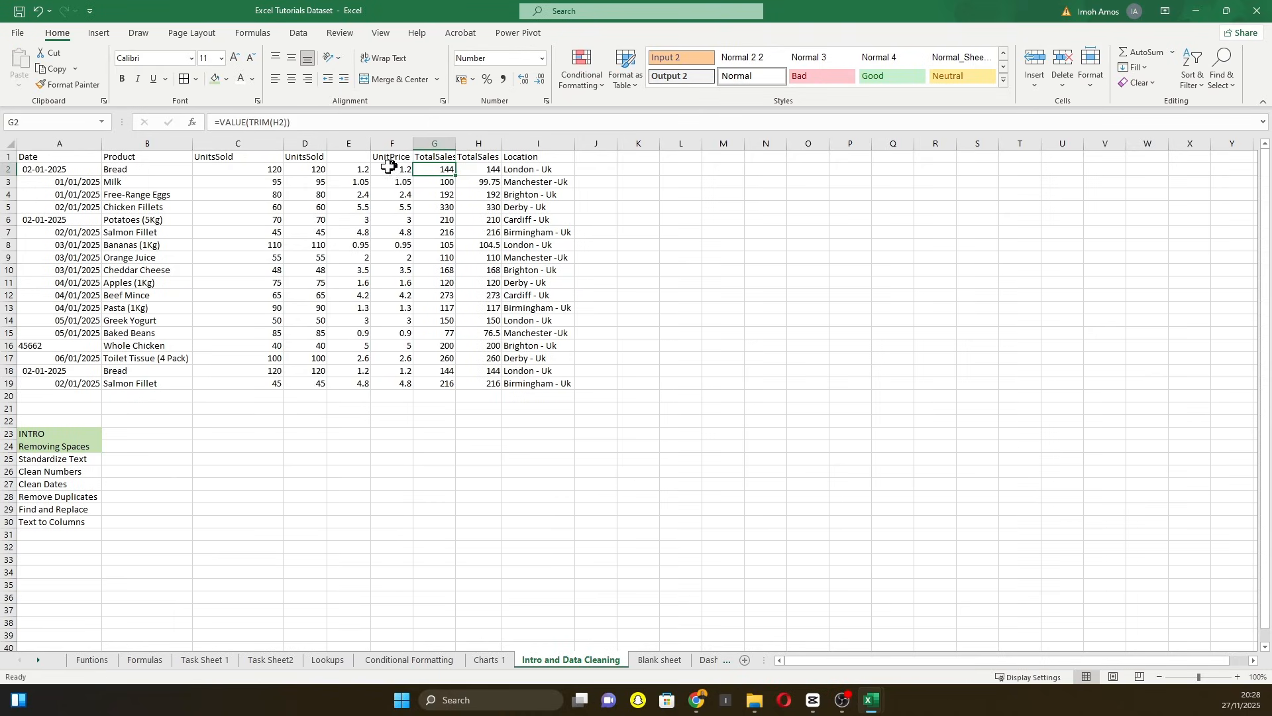
- Format the whole column E as Number with no decimal places
{"action": "left_click", "coordinate": [349, 143]}
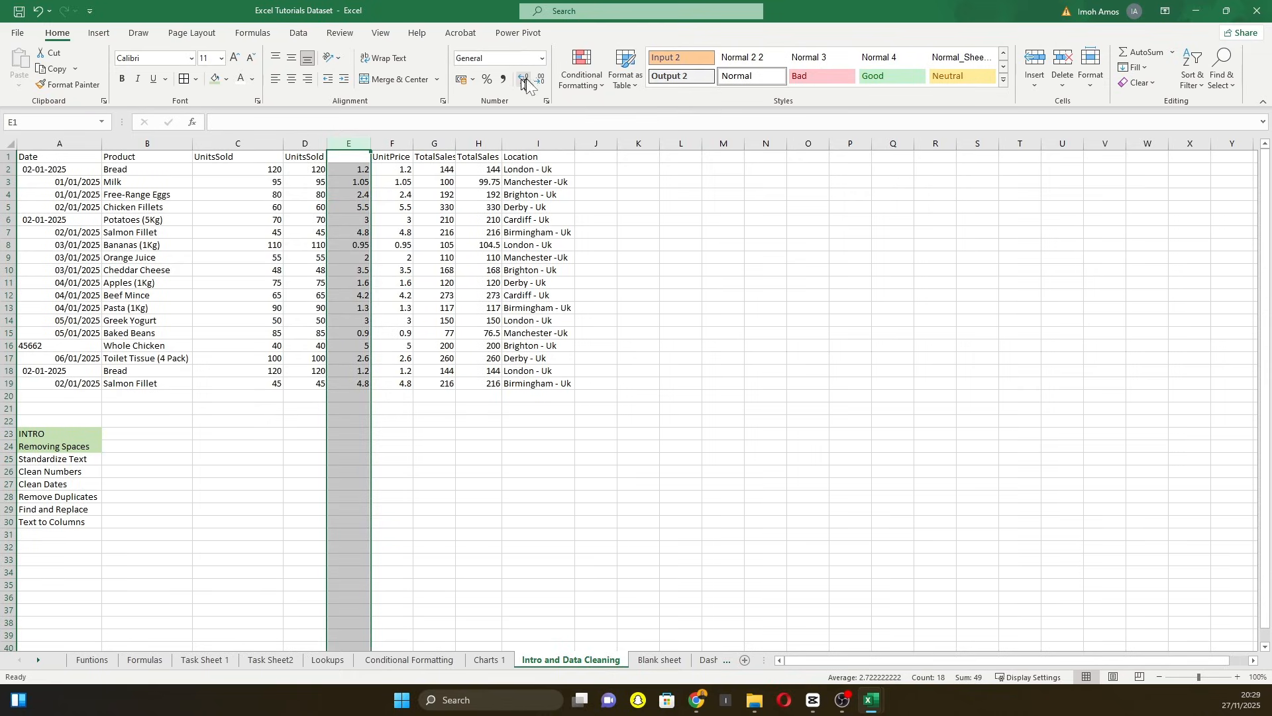
{"action": "left_click", "coordinate": [542, 59]}
{"action": "left_click", "coordinate": [525, 114]}
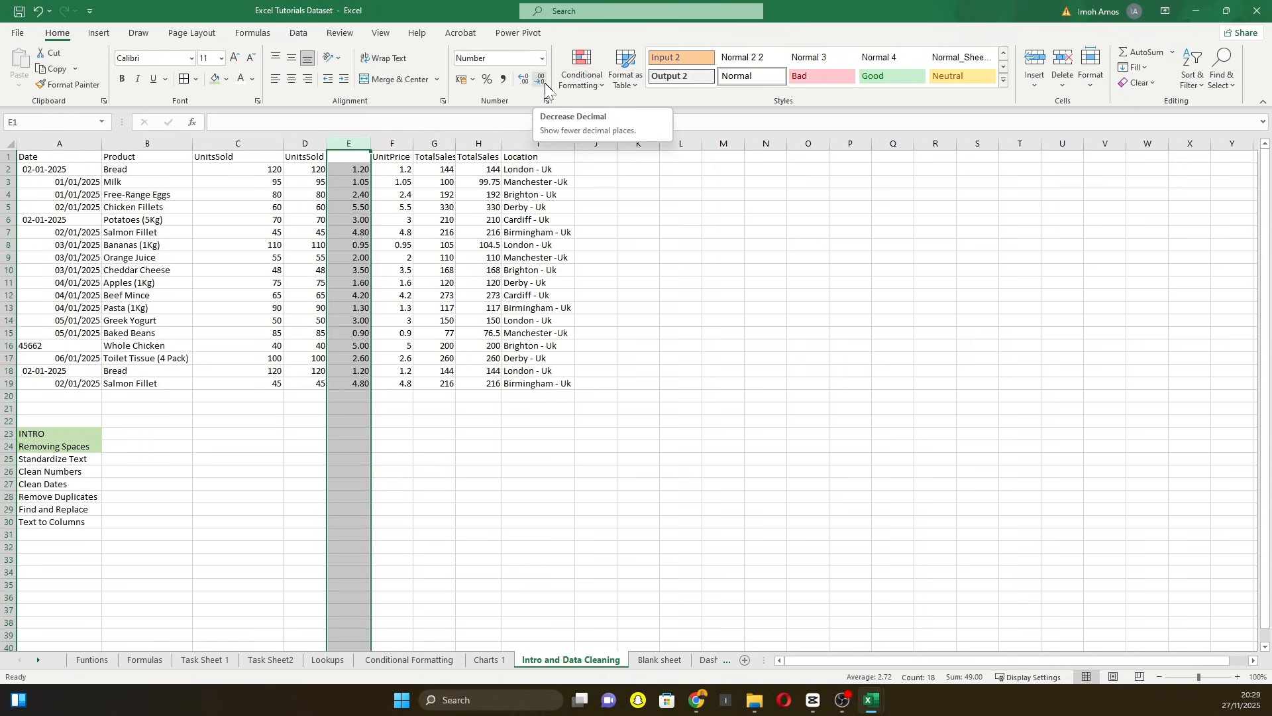
{"action": "left_click", "coordinate": [538, 82]}
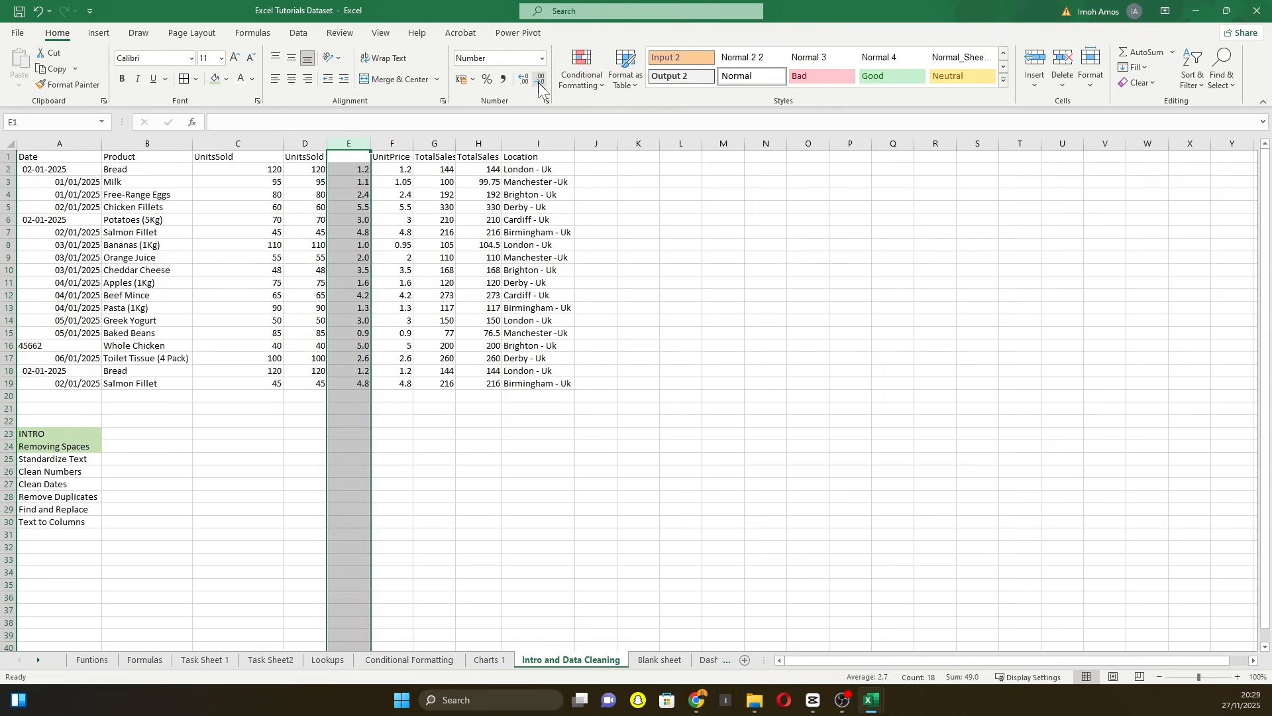
{"action": "left_click", "coordinate": [538, 82]}
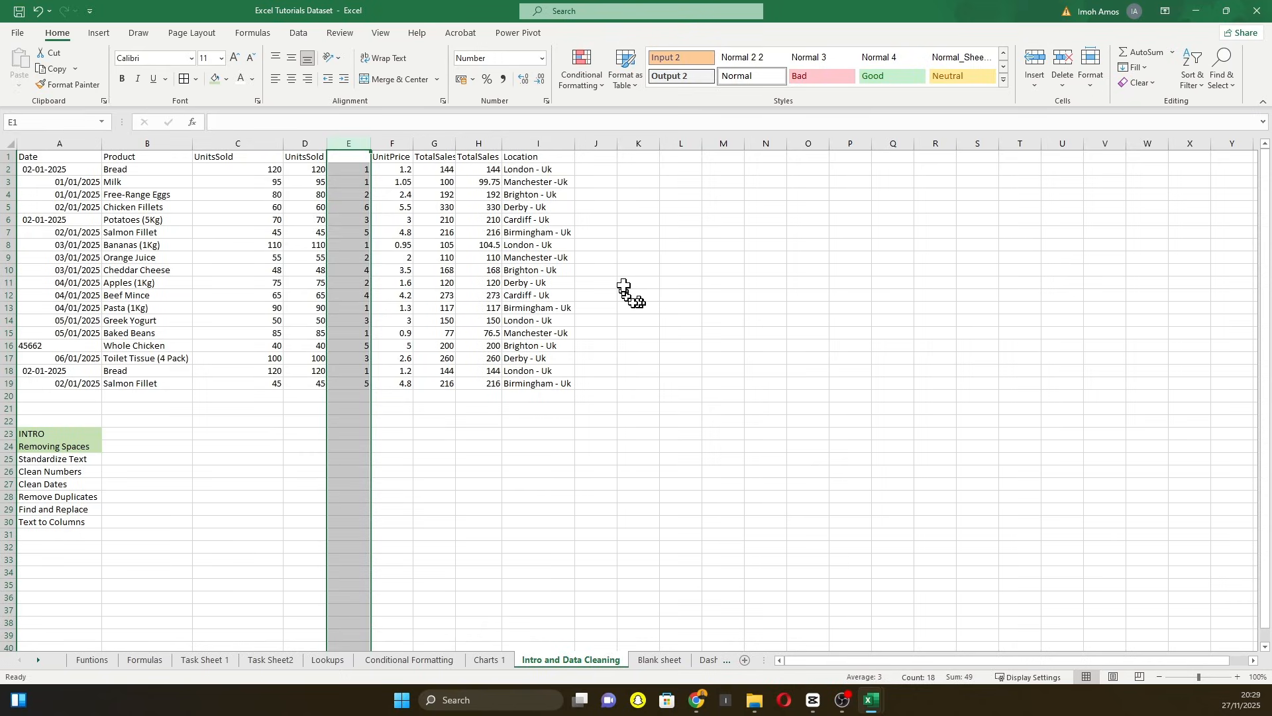
{"action": "left_click", "coordinate": [655, 259]}
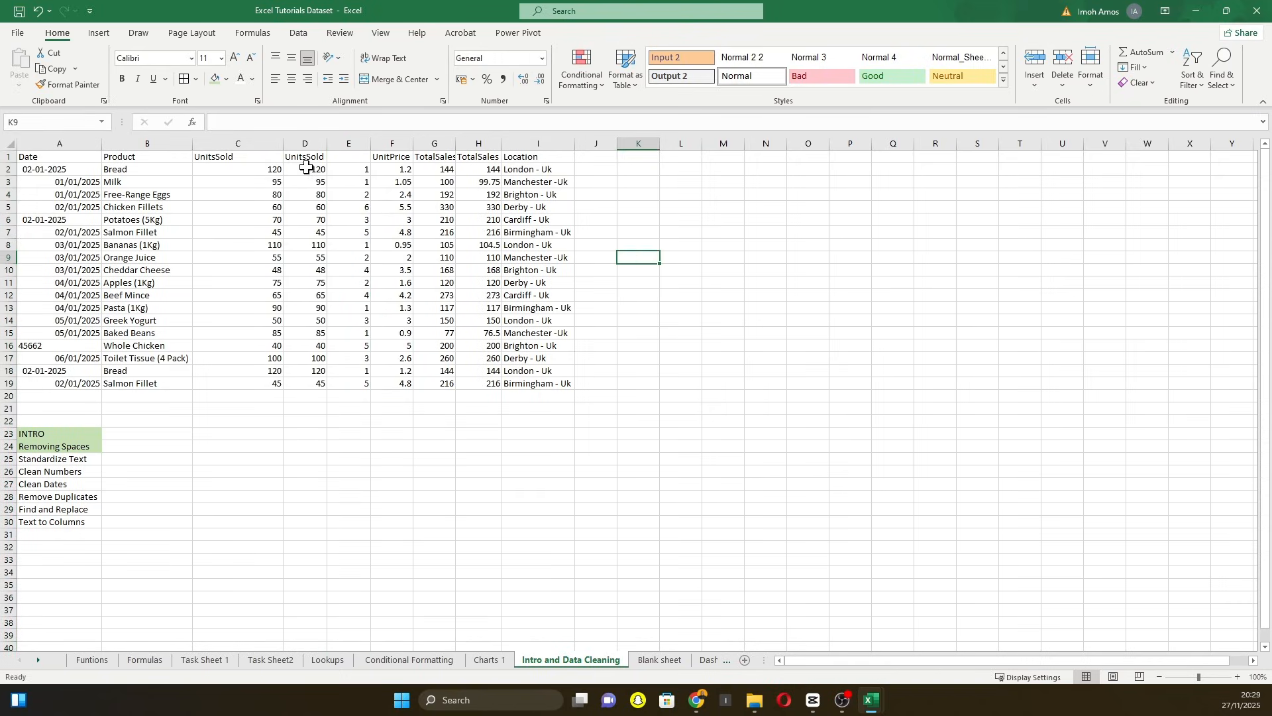
{"action": "left_click", "coordinate": [306, 168]}
{"action": "left_click", "coordinate": [316, 147]}
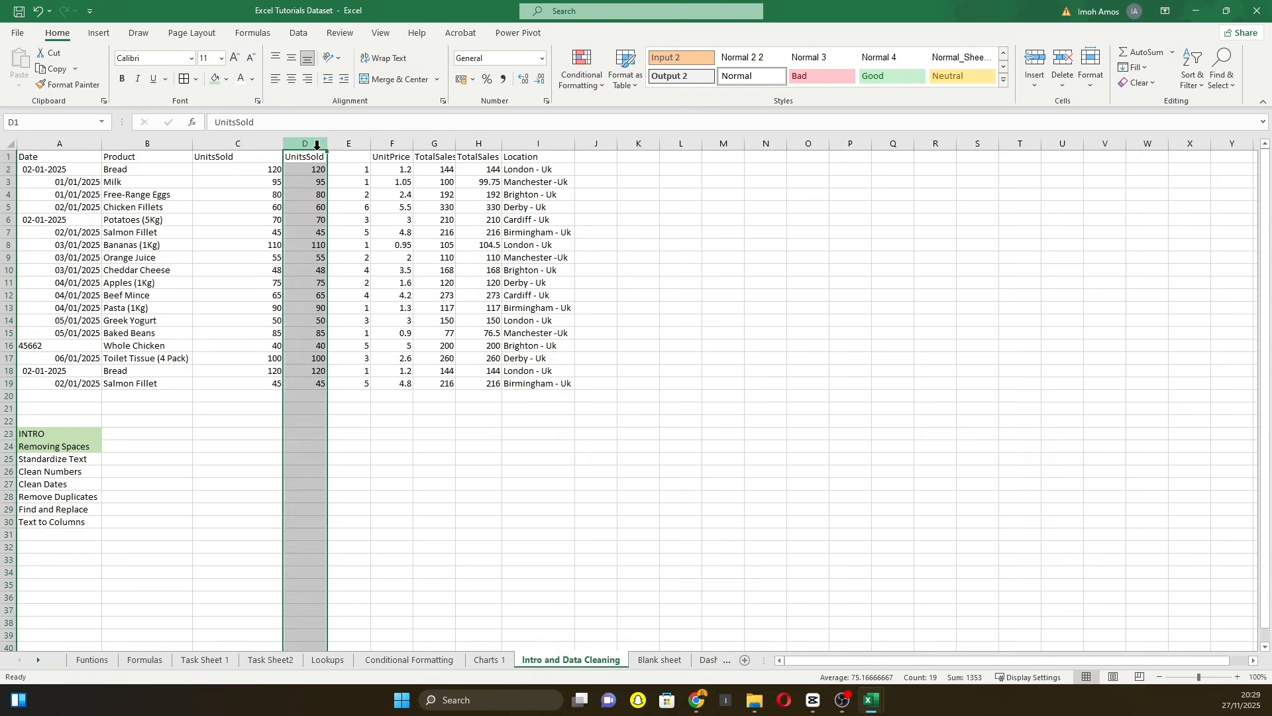
{"action": "left_click", "coordinate": [258, 170]}
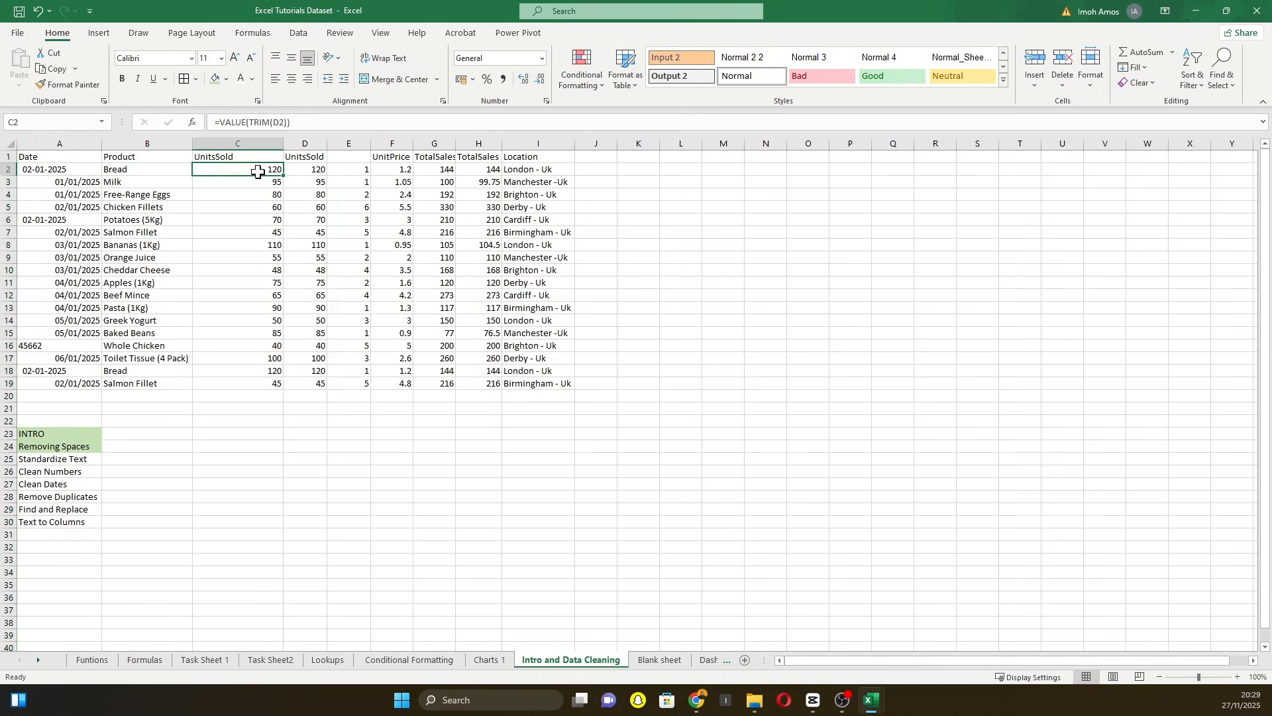
{"action": "left_click", "coordinate": [309, 170]}
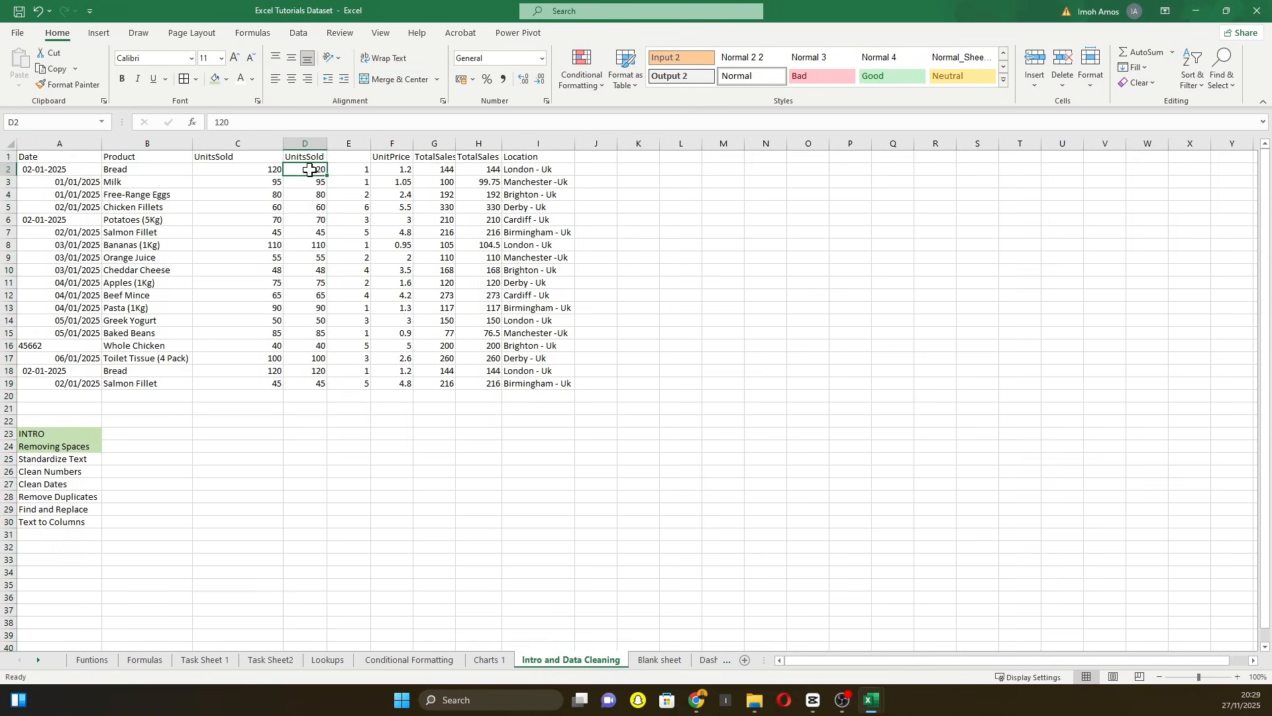
- Copy the UnitPrice header from F1 into E1 and clear the copy selection
{"action": "left_click", "coordinate": [355, 157]}
{"action": "left_click", "coordinate": [392, 159]}
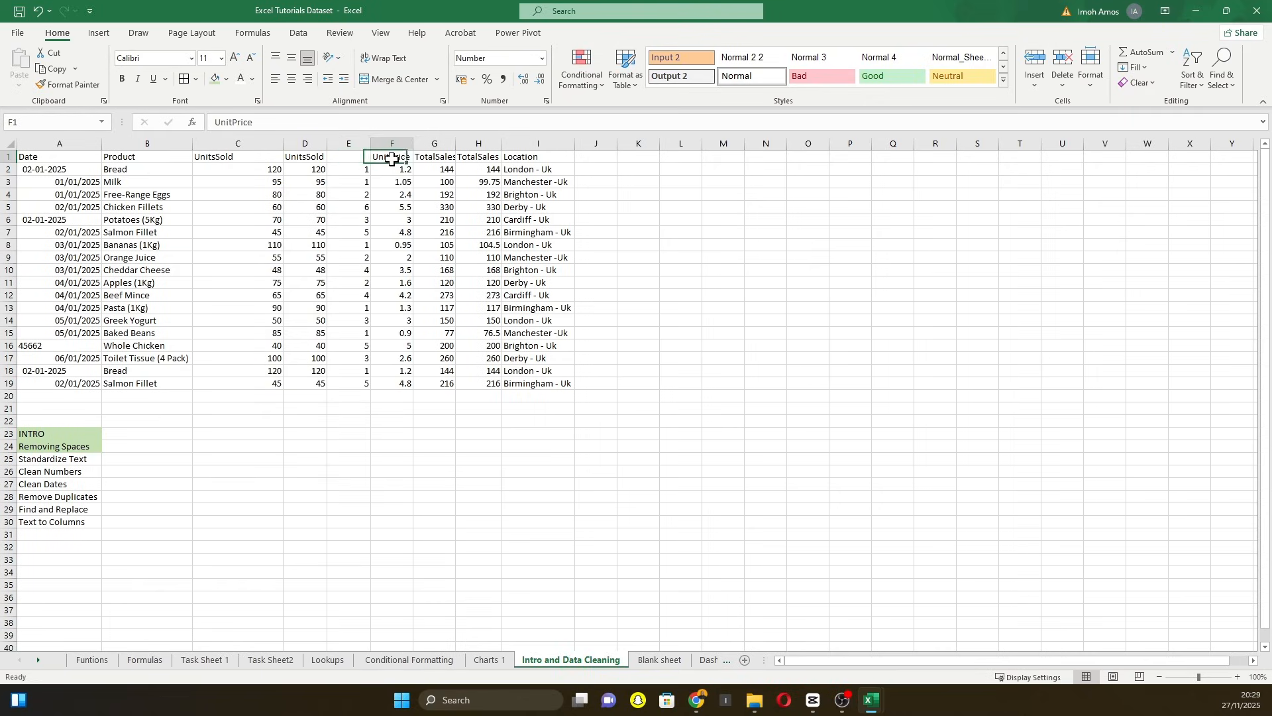
{"action": "key", "text": "ctrl+c"}
{"action": "left_click", "coordinate": [356, 160]}
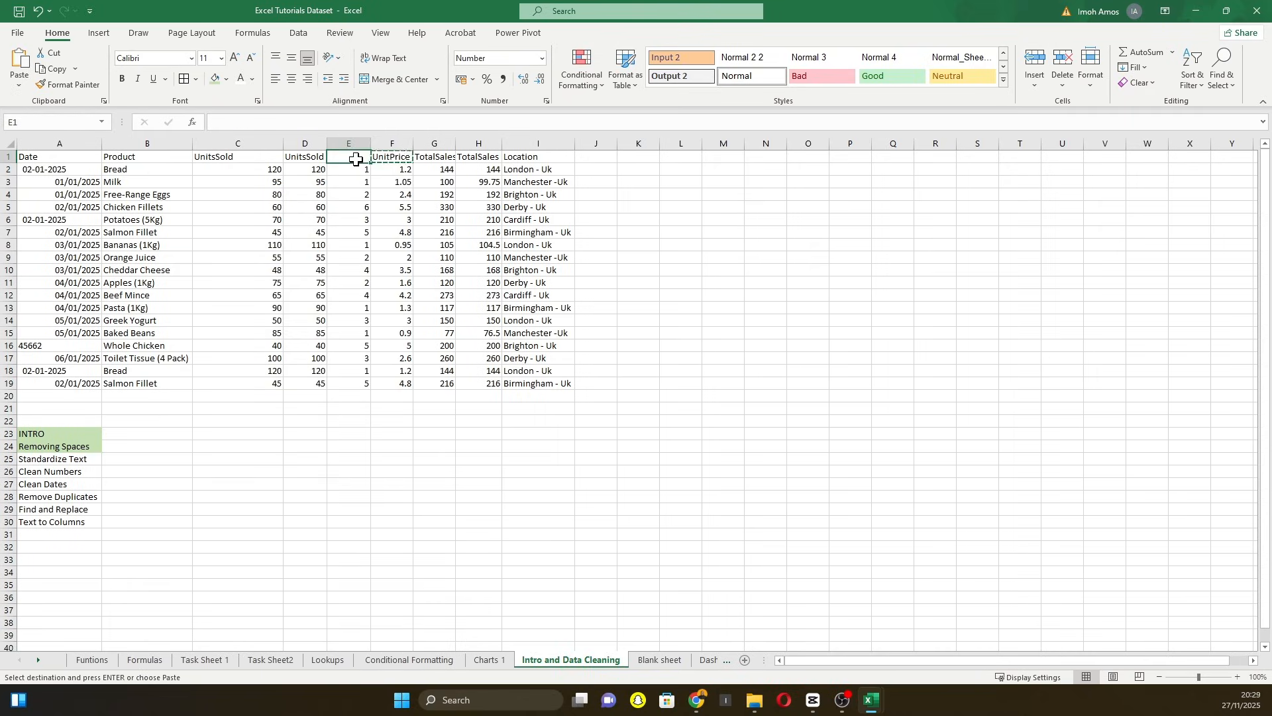
{"action": "key", "text": "ctrl+v"}
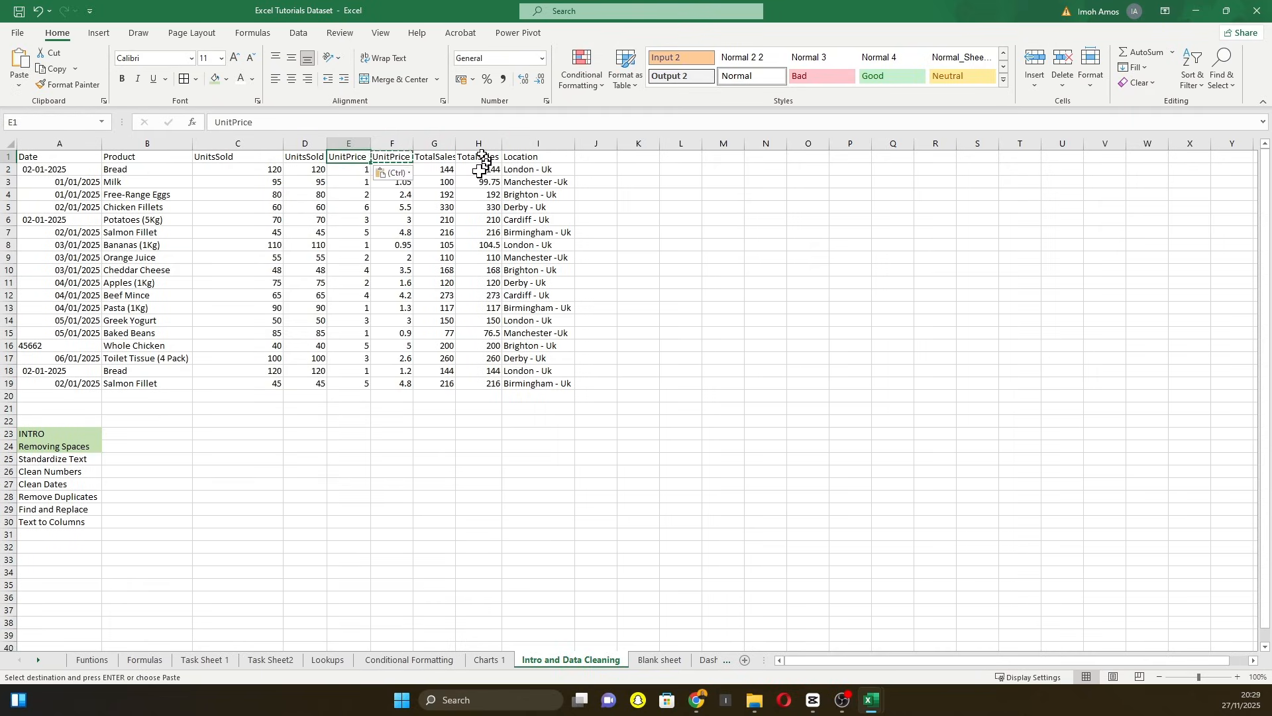
{"action": "key", "text": "Escape"}
{"action": "left_click", "coordinate": [677, 269]}
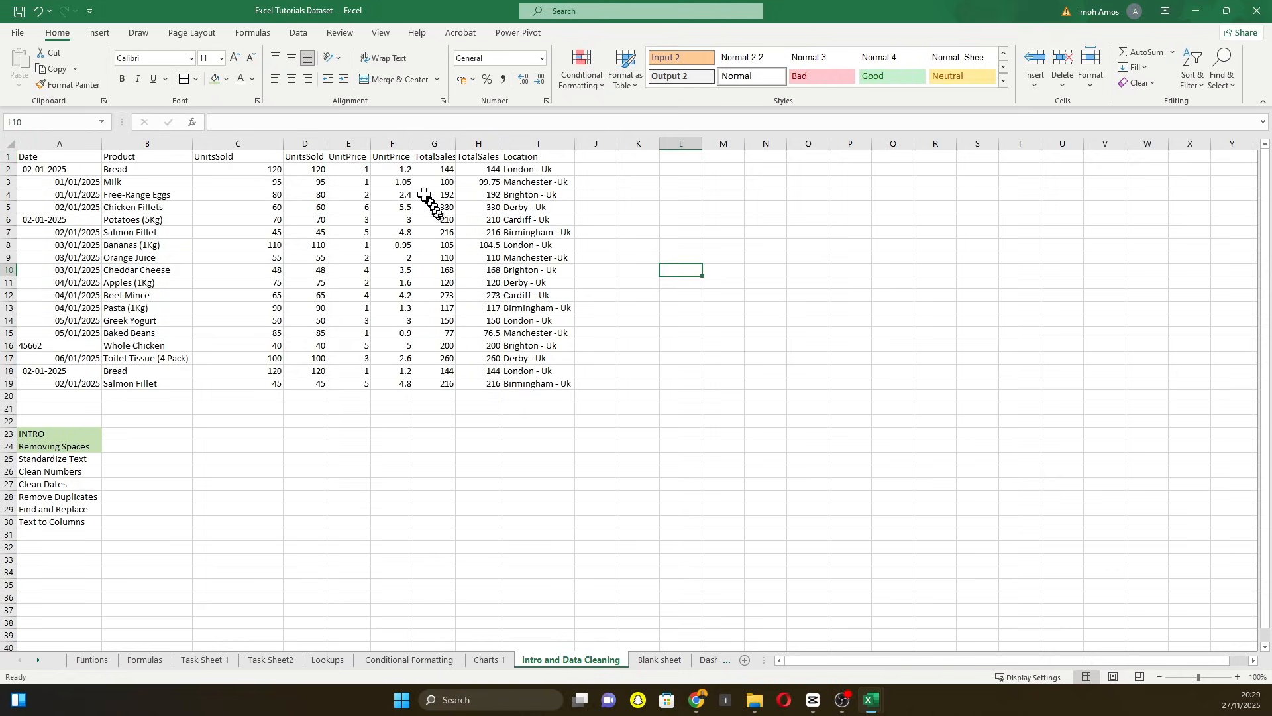
- Replace the TotalSales formulas in column G with their values and delete the original TotalSales column H
{"action": "left_click", "coordinate": [398, 170]}
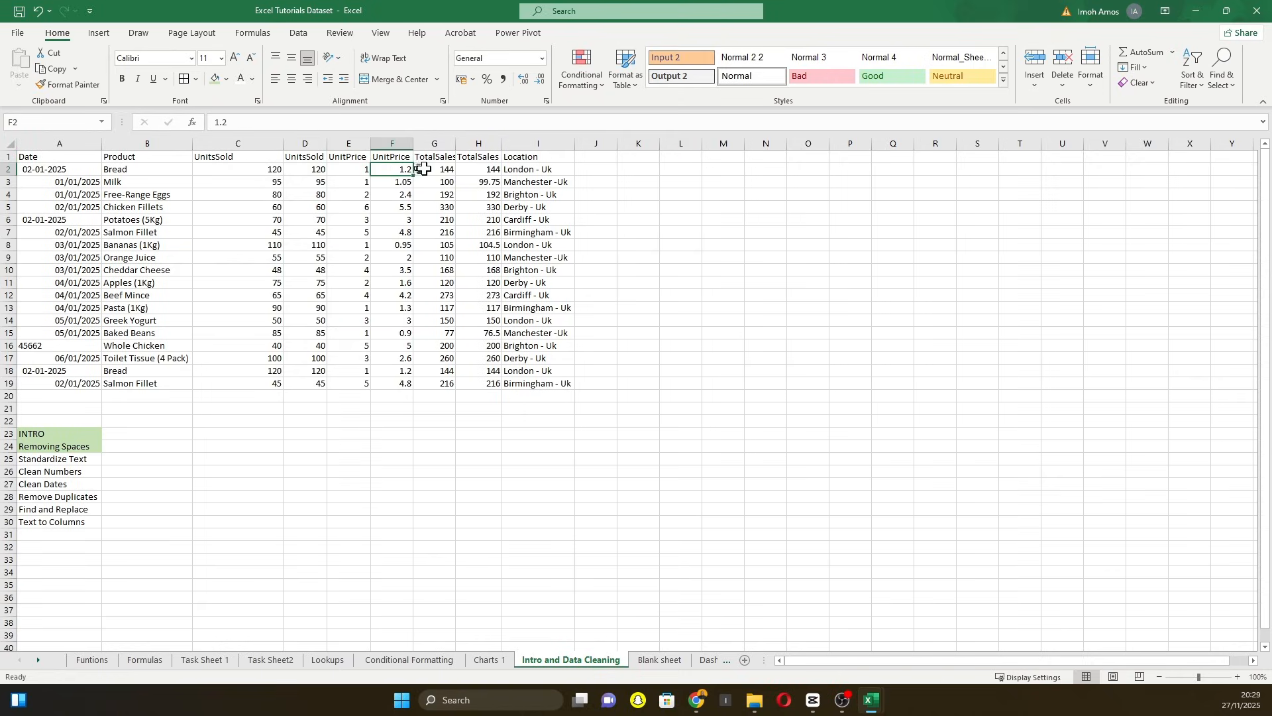
{"action": "left_click", "coordinate": [434, 143]}
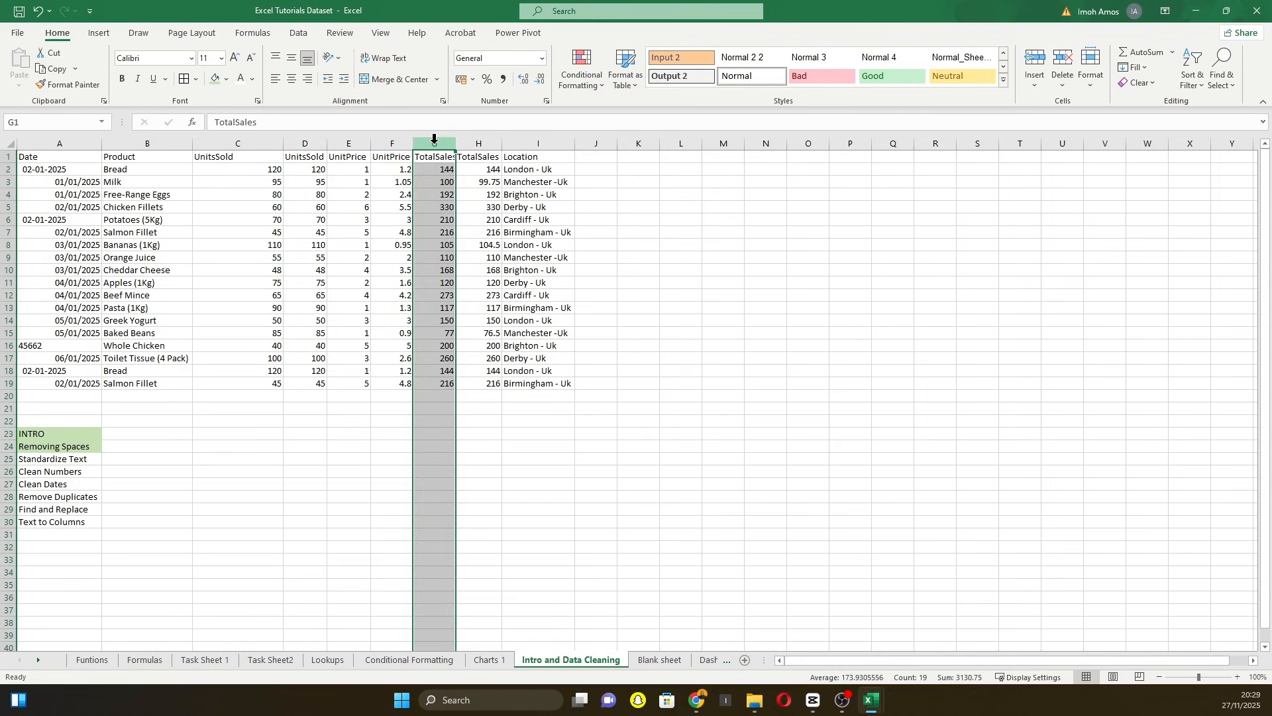
{"action": "key", "text": "ctrl+c"}
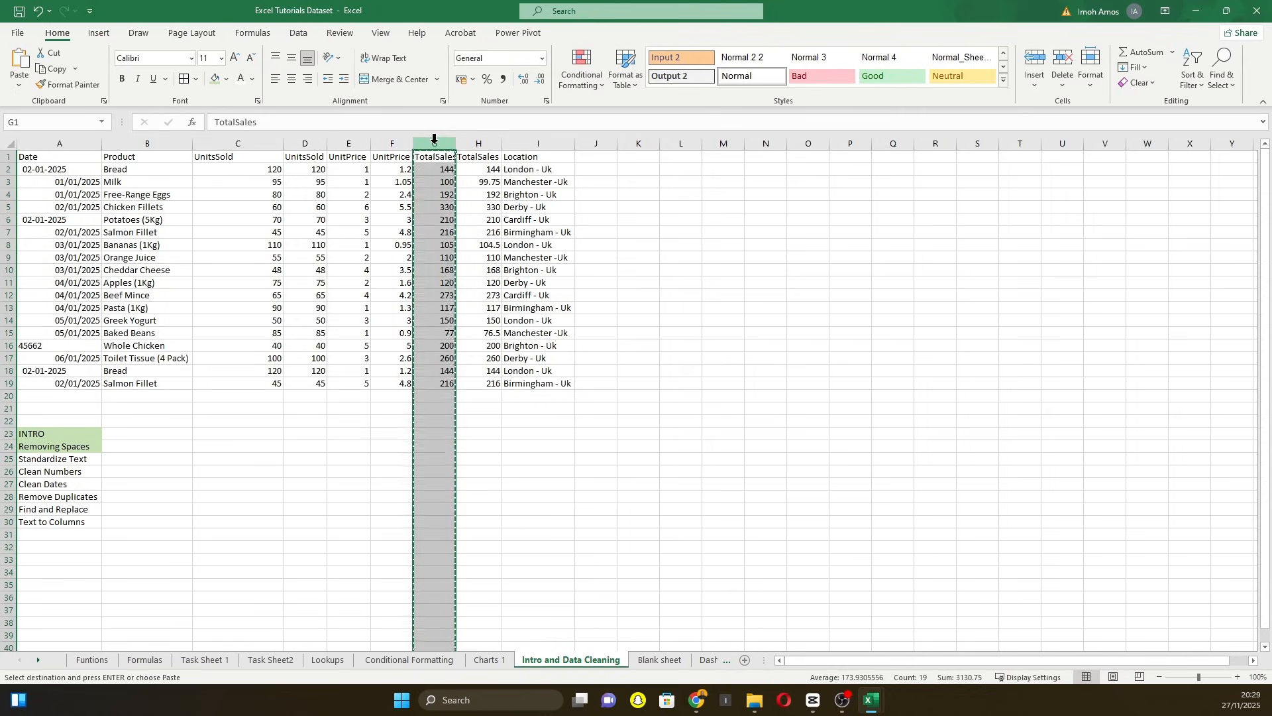
{"action": "right_click", "coordinate": [431, 157]}
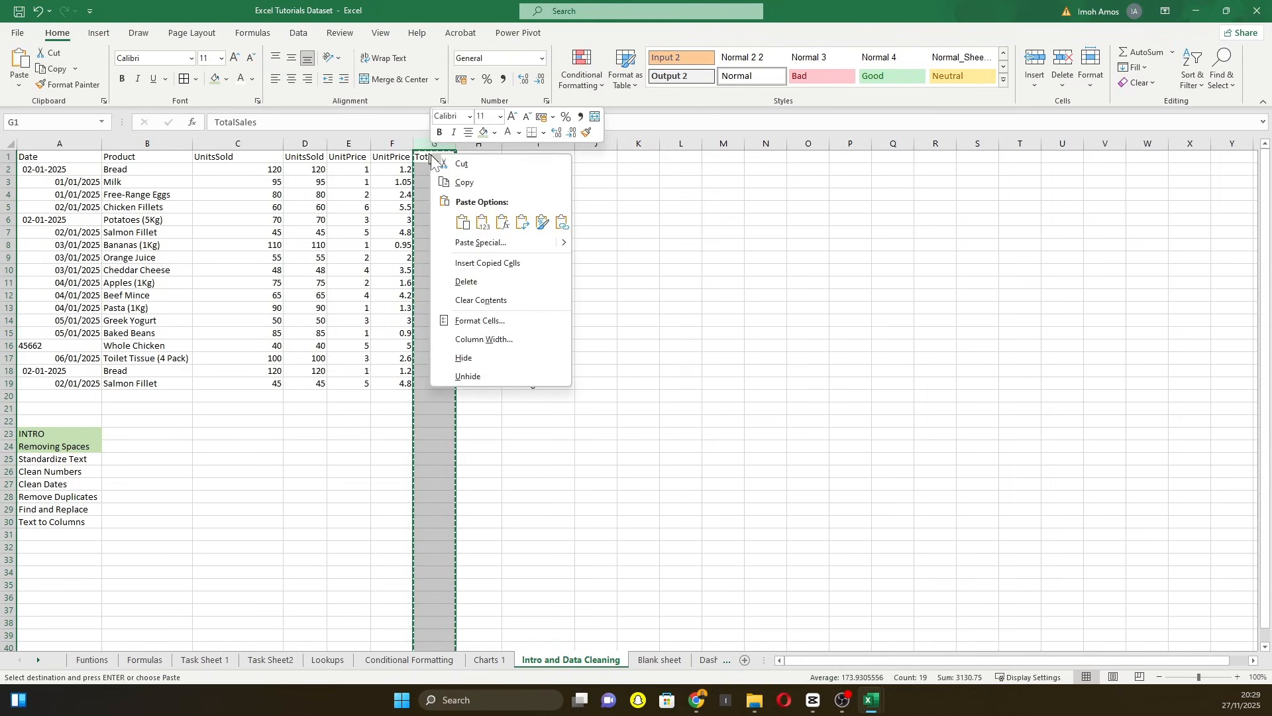
{"action": "left_click", "coordinate": [486, 225]}
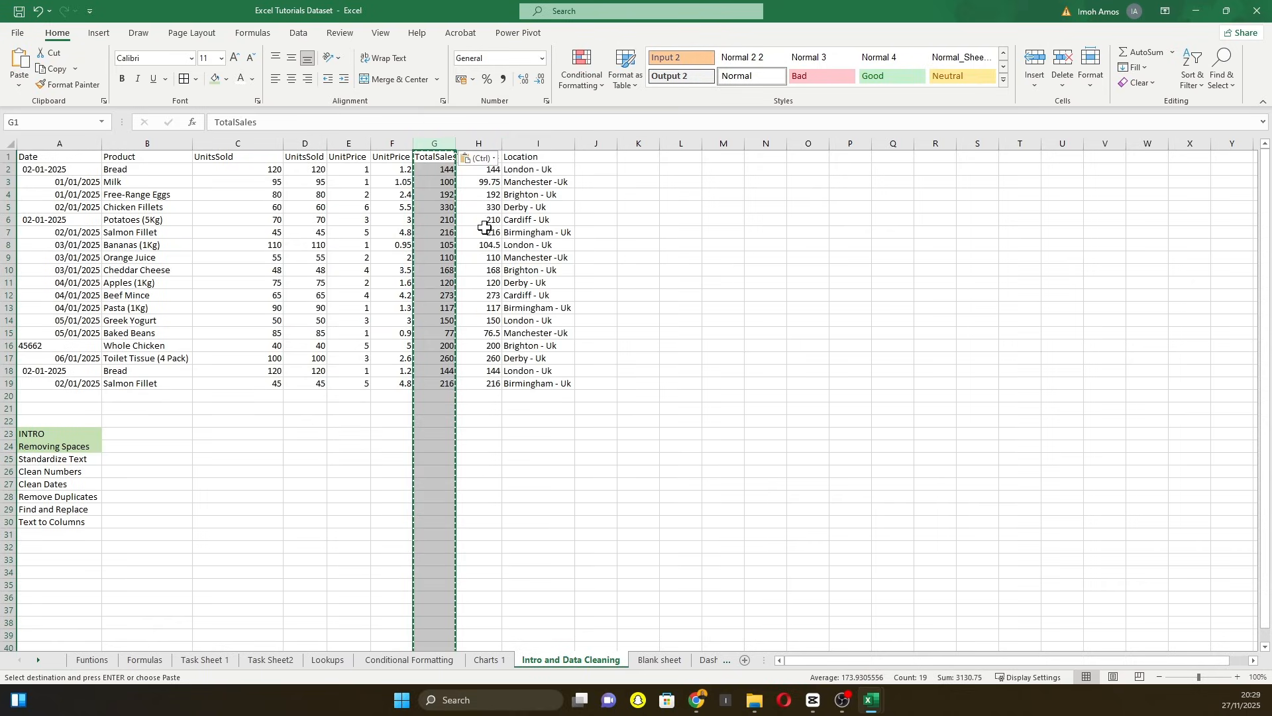
{"action": "left_click", "coordinate": [485, 141]}
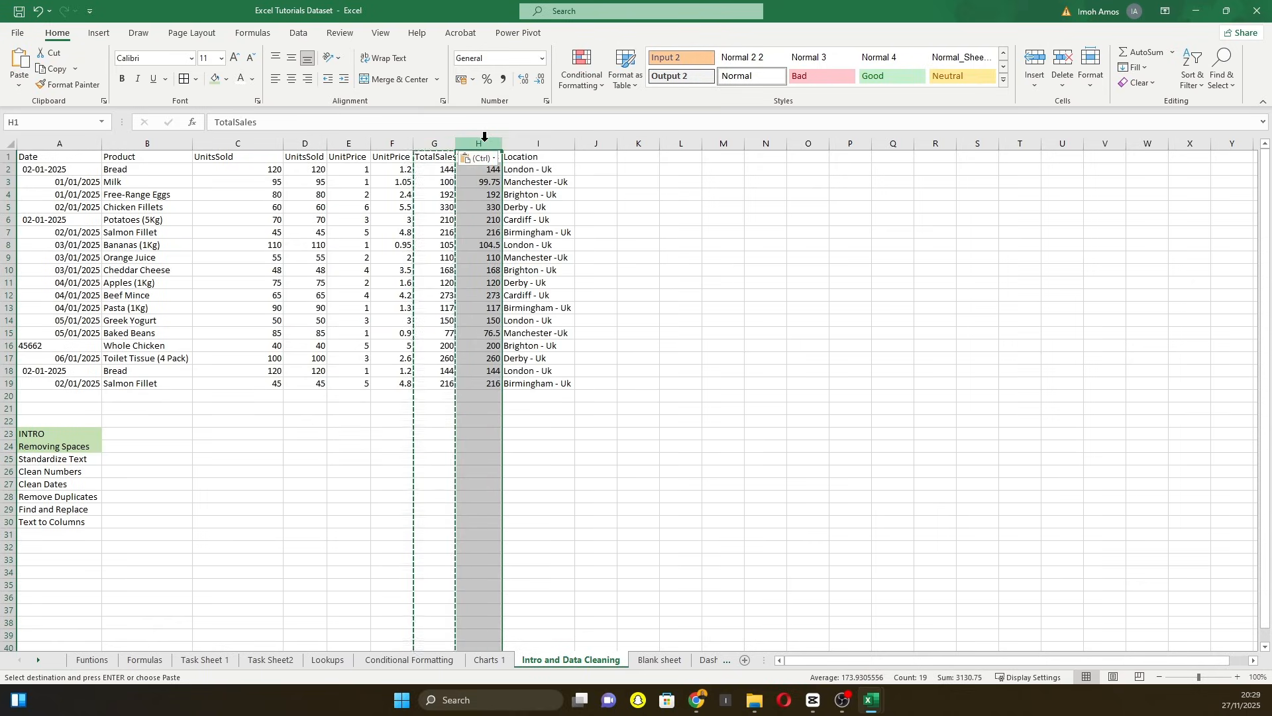
{"action": "right_click", "coordinate": [485, 142]}
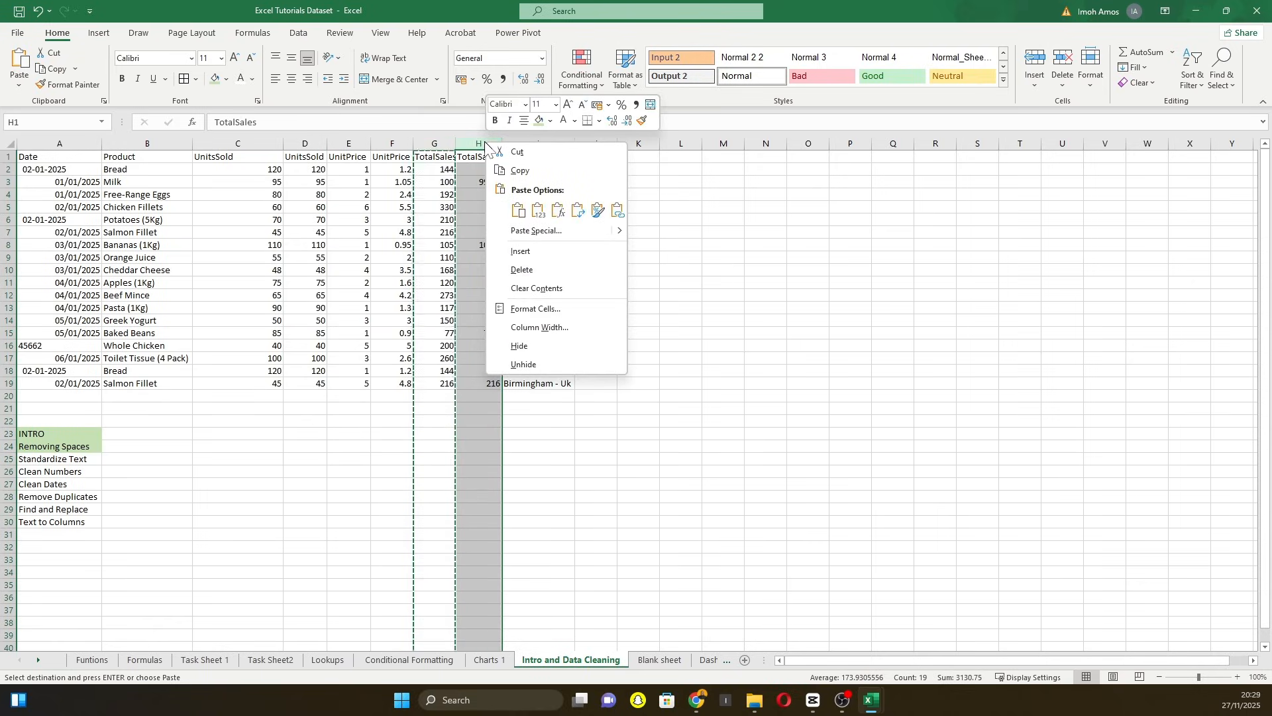
{"action": "left_click", "coordinate": [520, 269]}
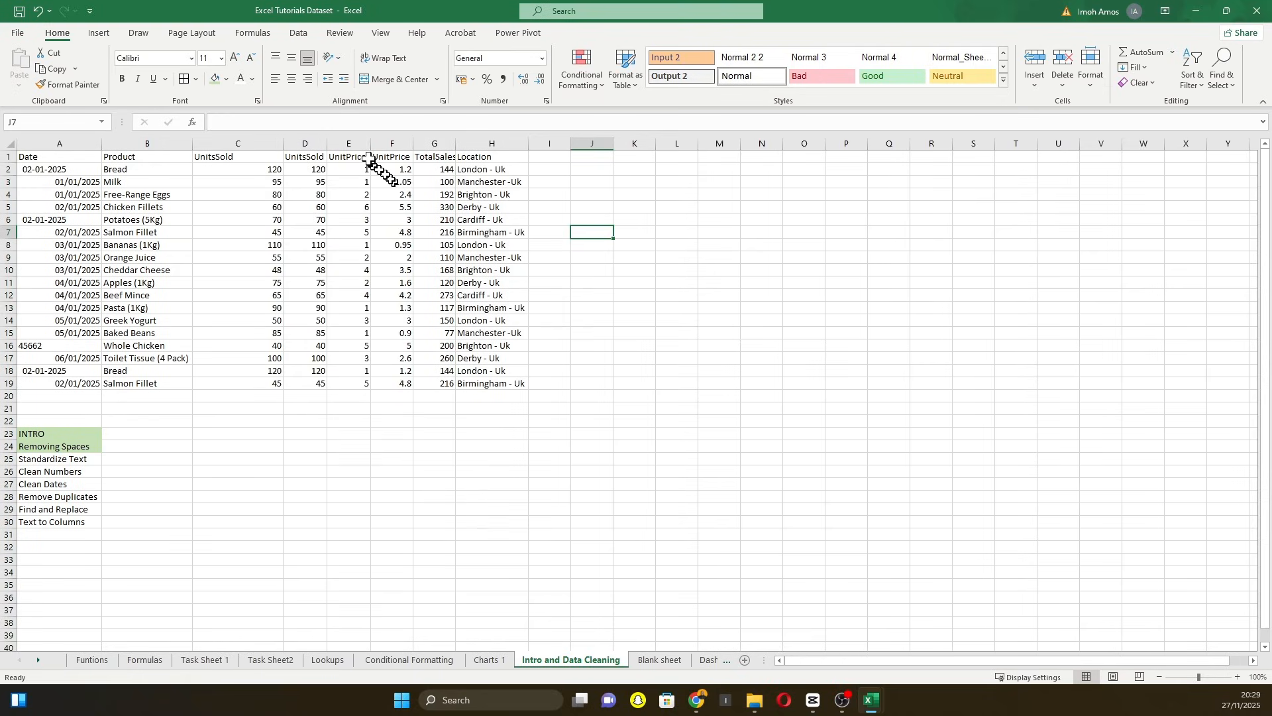
- Replace the UnitPrice formulas in column E with their values and delete the original UnitPrice column F
{"action": "left_click", "coordinate": [388, 168]}
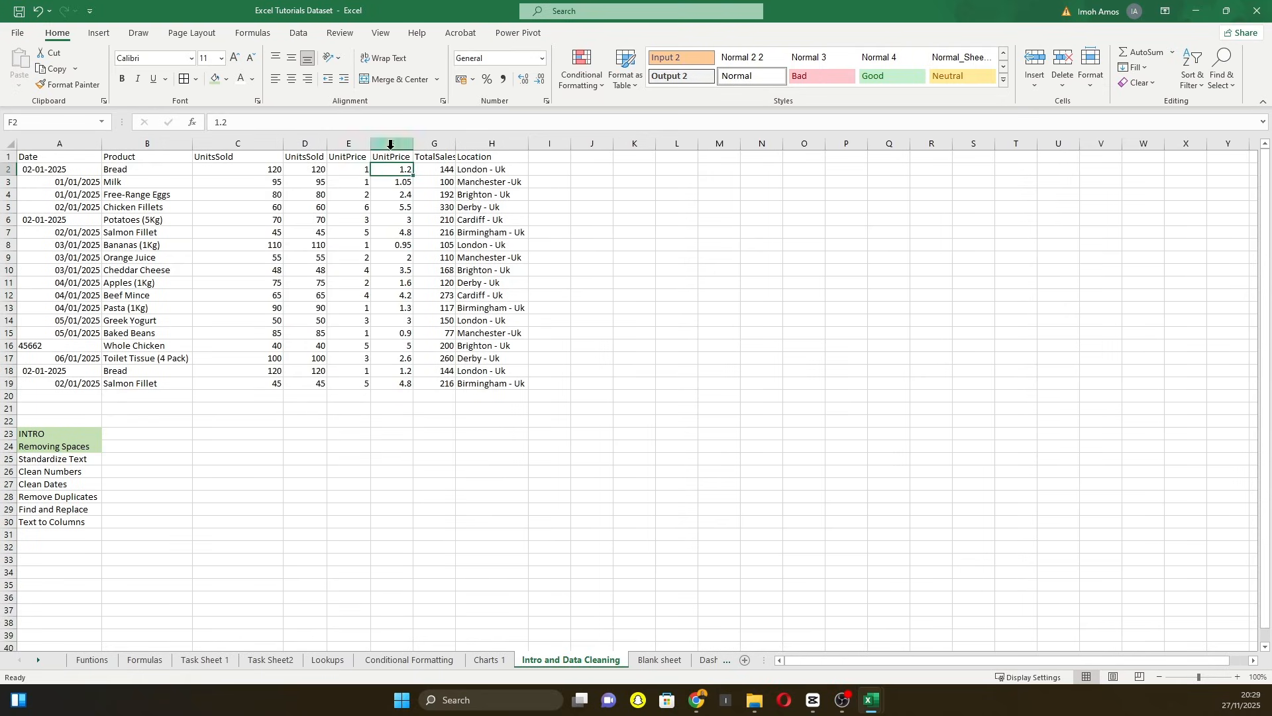
{"action": "left_click", "coordinate": [362, 171]}
{"action": "left_click", "coordinate": [358, 137]}
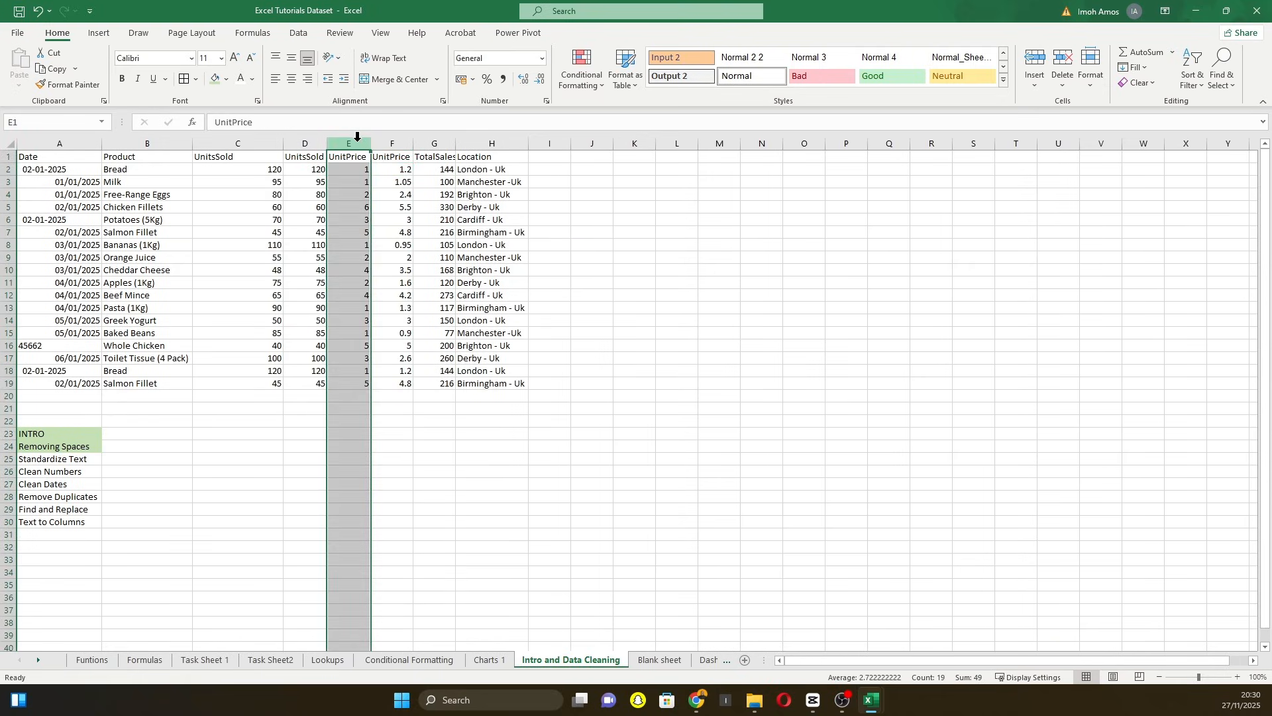
{"action": "key", "text": "ctrl+c"}
{"action": "right_click", "coordinate": [351, 159]}
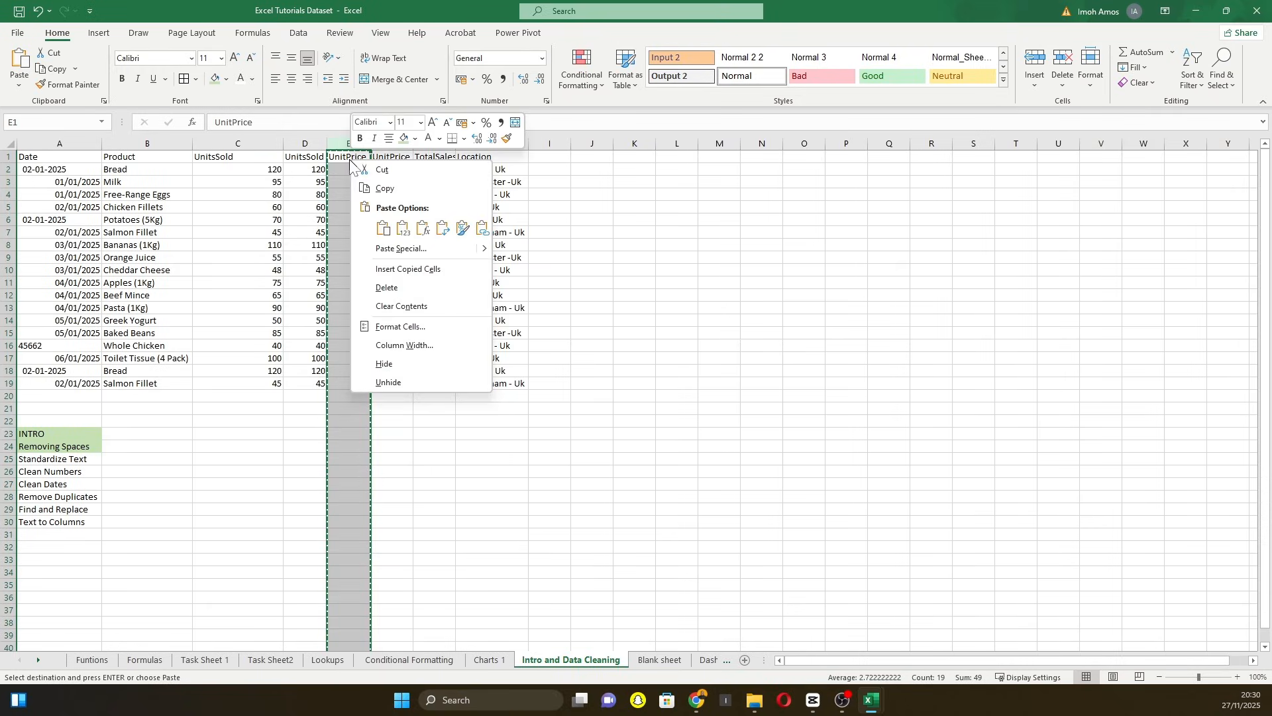
{"action": "left_click", "coordinate": [405, 228]}
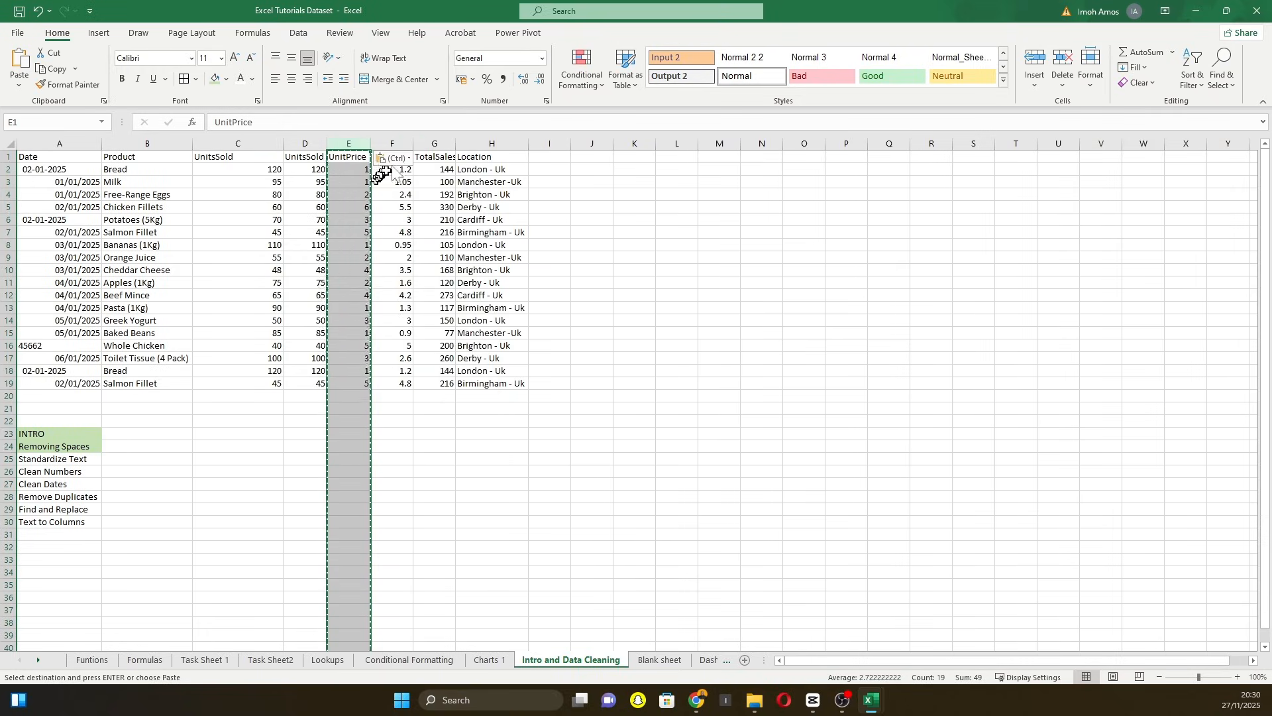
{"action": "left_click", "coordinate": [400, 139]}
{"action": "right_click", "coordinate": [400, 140]}
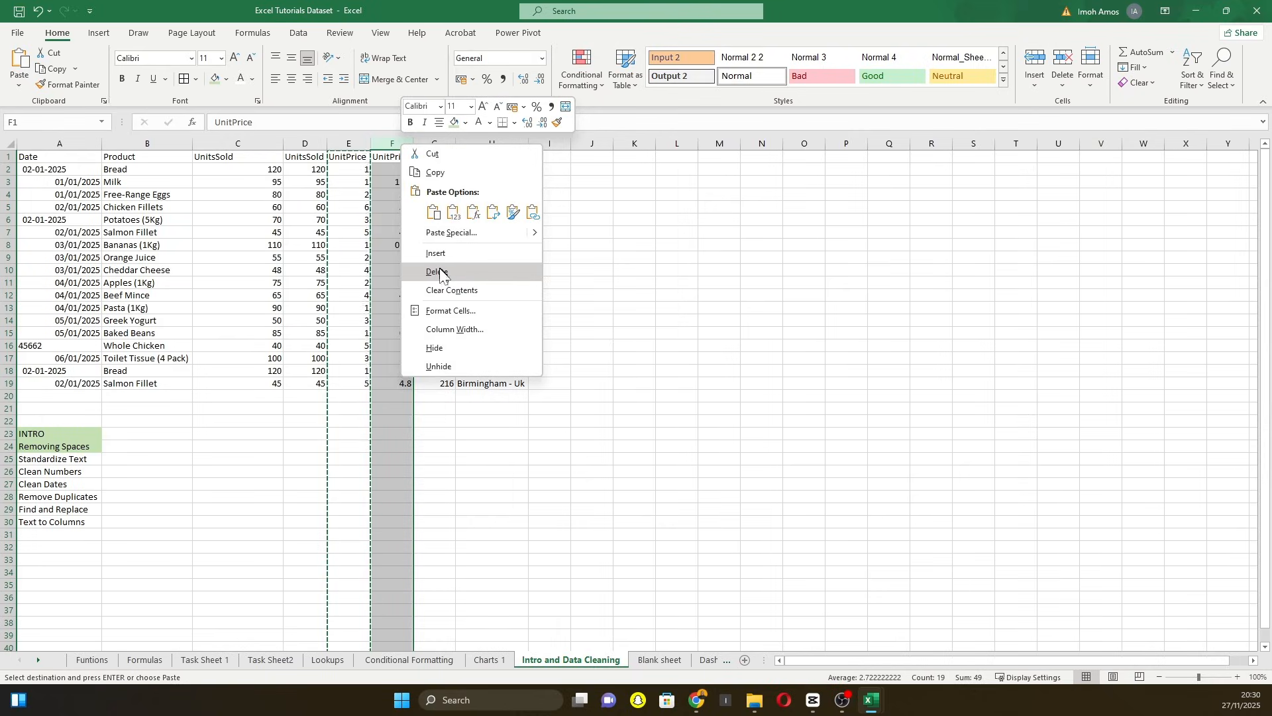
{"action": "left_click", "coordinate": [441, 271]}
{"action": "left_click", "coordinate": [510, 236]}
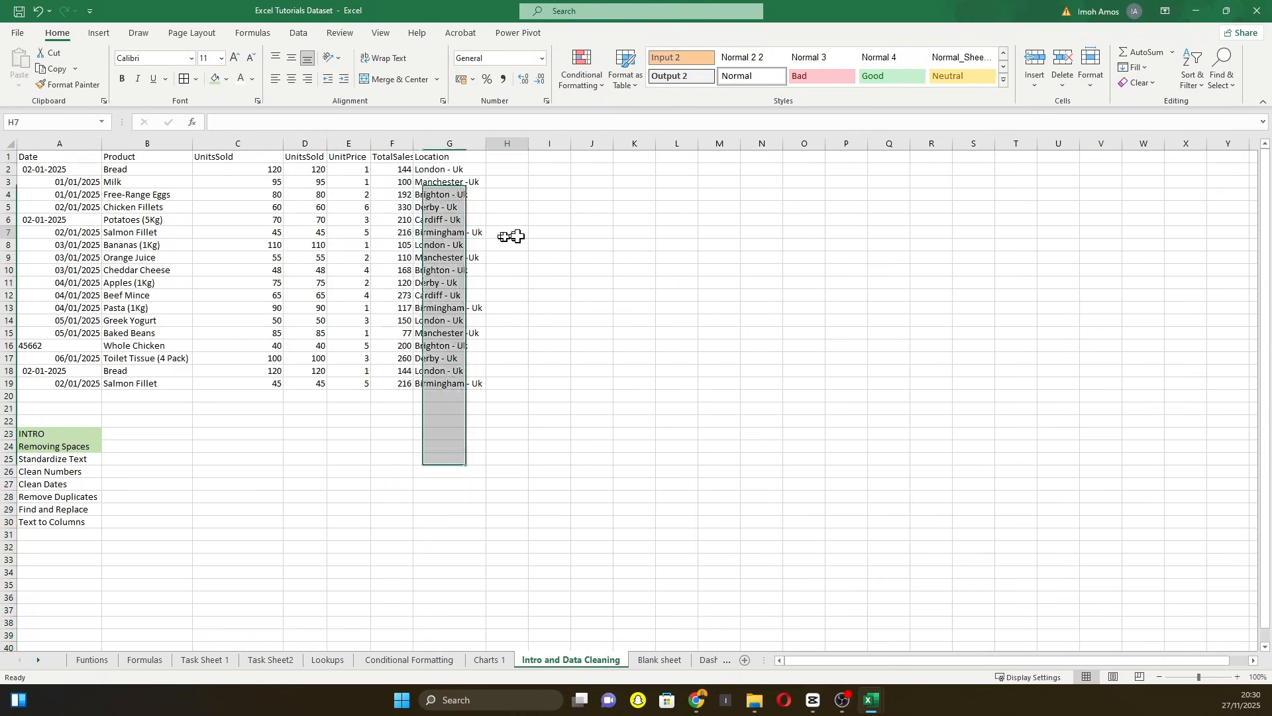
- Replace the UnitsSold formulas in column C with their values and delete the original UnitsSold column D
{"action": "left_click", "coordinate": [305, 170]}
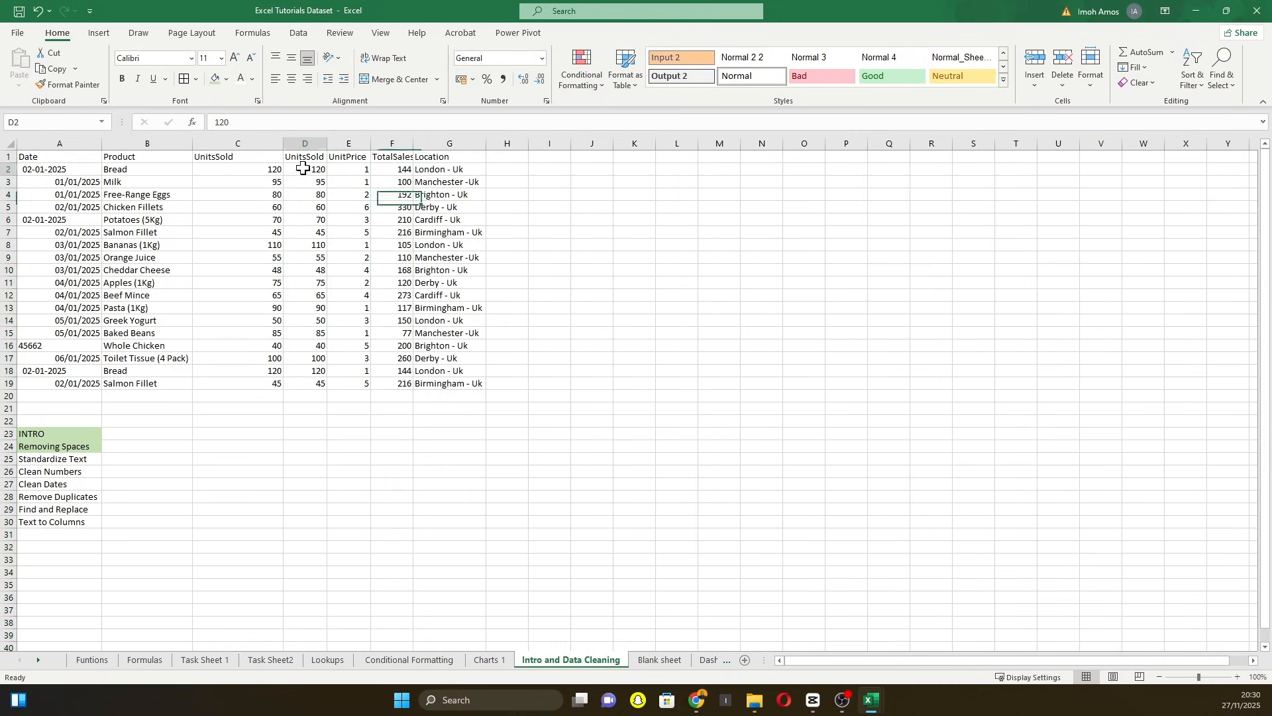
{"action": "left_click", "coordinate": [269, 169]}
{"action": "left_click", "coordinate": [252, 139]}
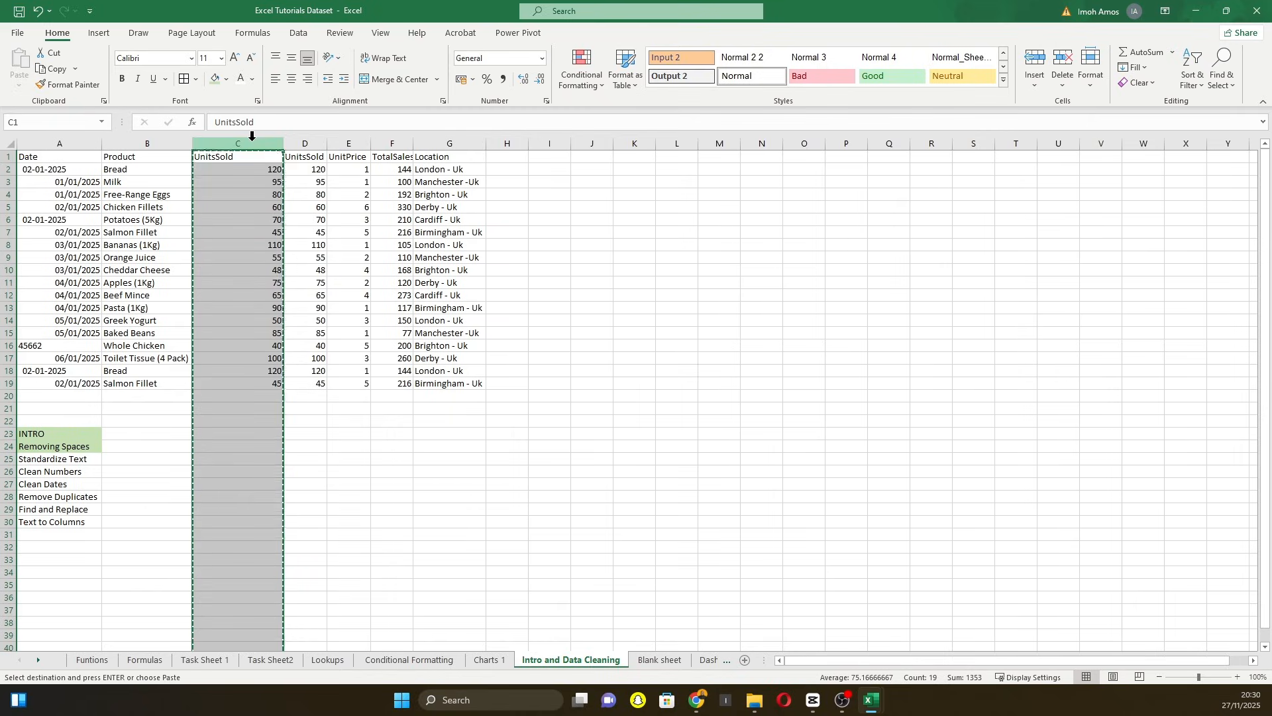
{"action": "key", "text": "ctrl+c"}
{"action": "right_click", "coordinate": [250, 171]}
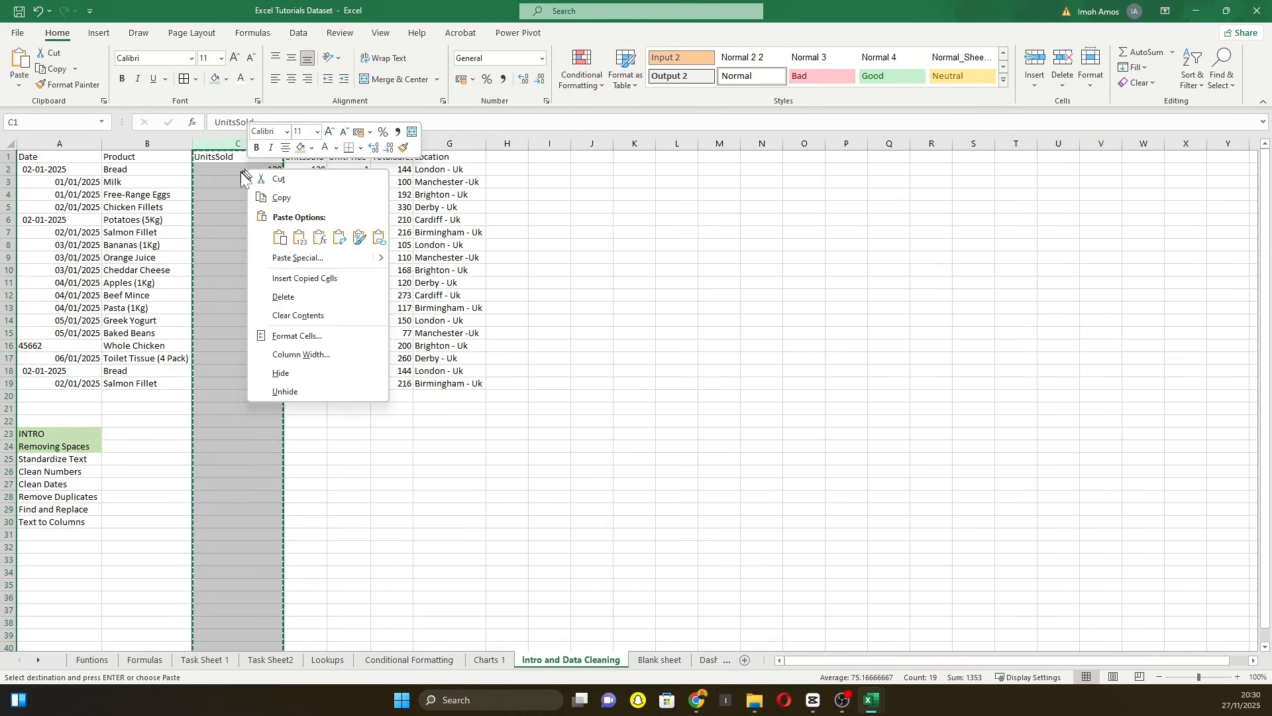
{"action": "left_click", "coordinate": [279, 237]}
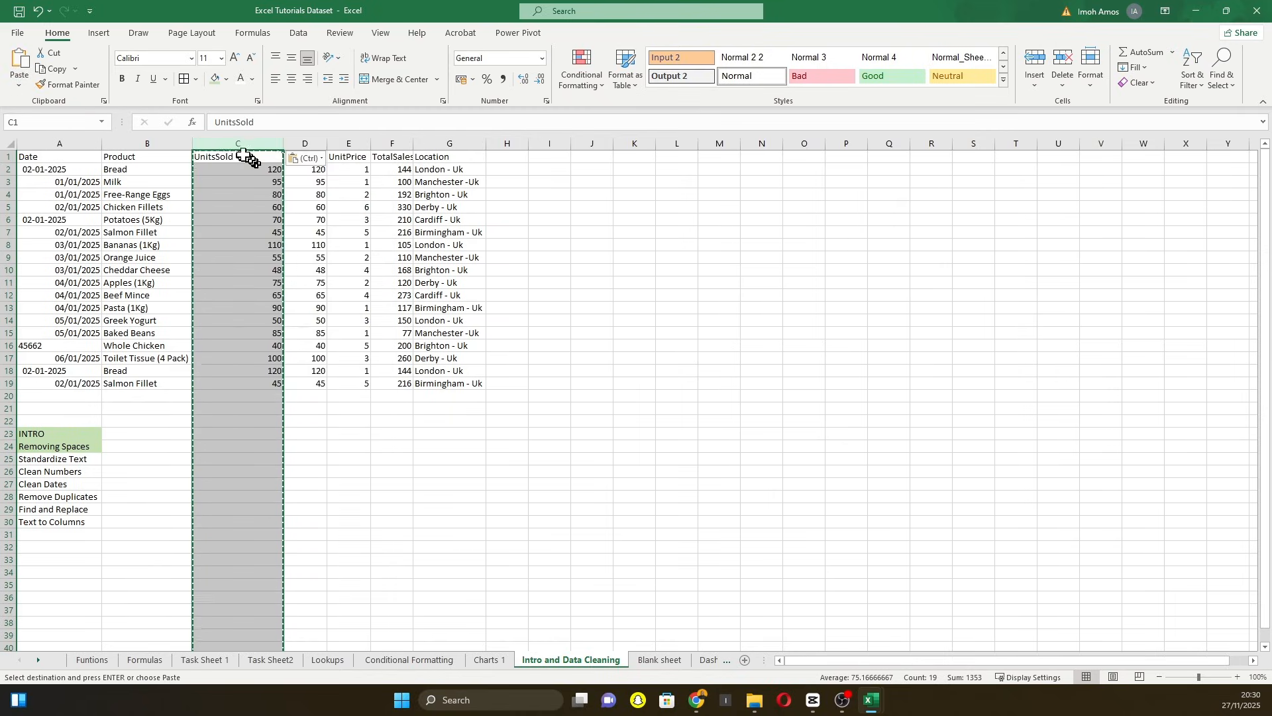
{"action": "left_click", "coordinate": [297, 141]}
{"action": "right_click", "coordinate": [298, 146]}
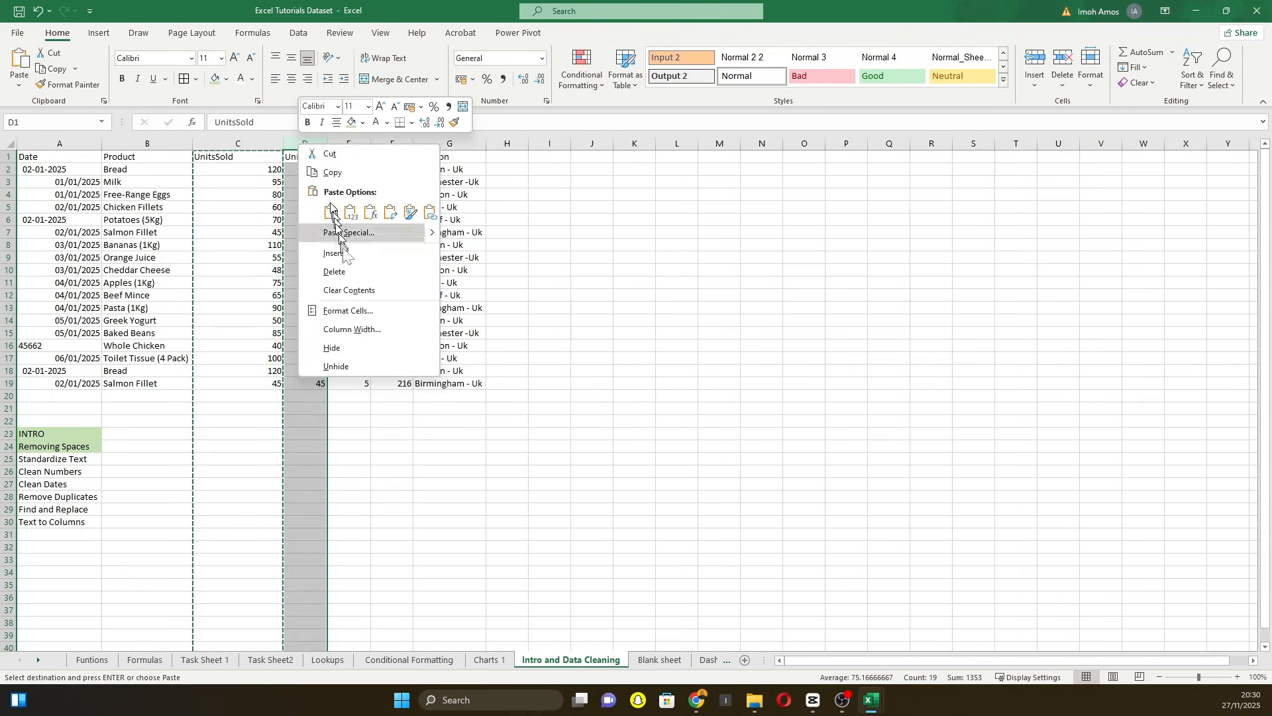
{"action": "left_click", "coordinate": [334, 272]}
{"action": "left_click", "coordinate": [543, 245]}
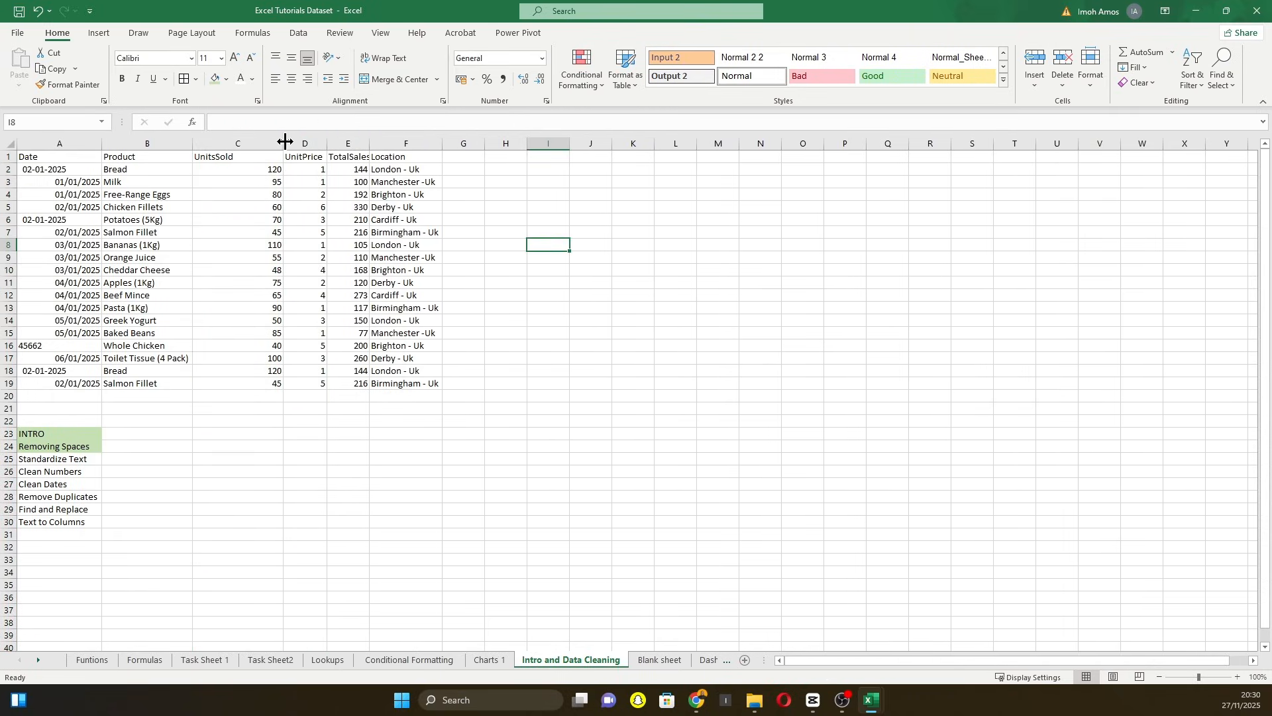
- Narrow the UnitsSold column C to fit its contents and check the date entry in A16
{"action": "left_click_drag", "start_coordinate": [285, 142], "coordinate": [249, 141]}
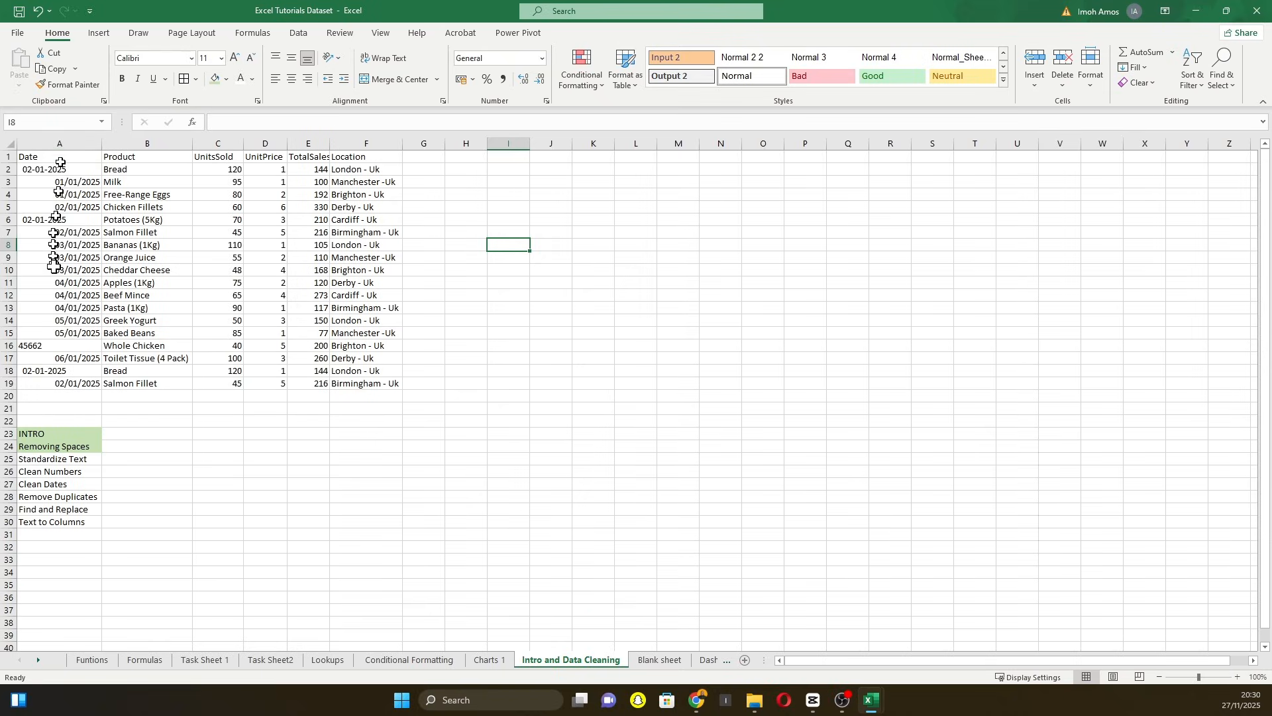
{"action": "left_click", "coordinate": [44, 348]}
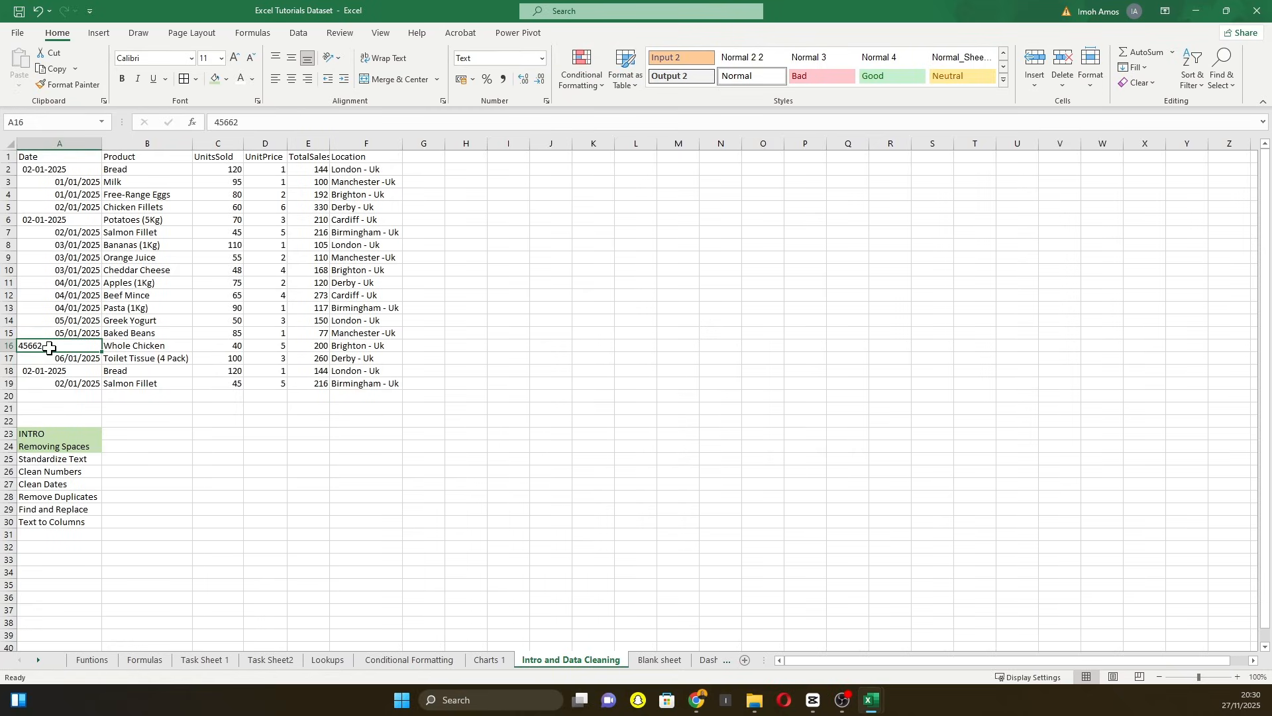
{"action": "left_click", "coordinate": [144, 420]}
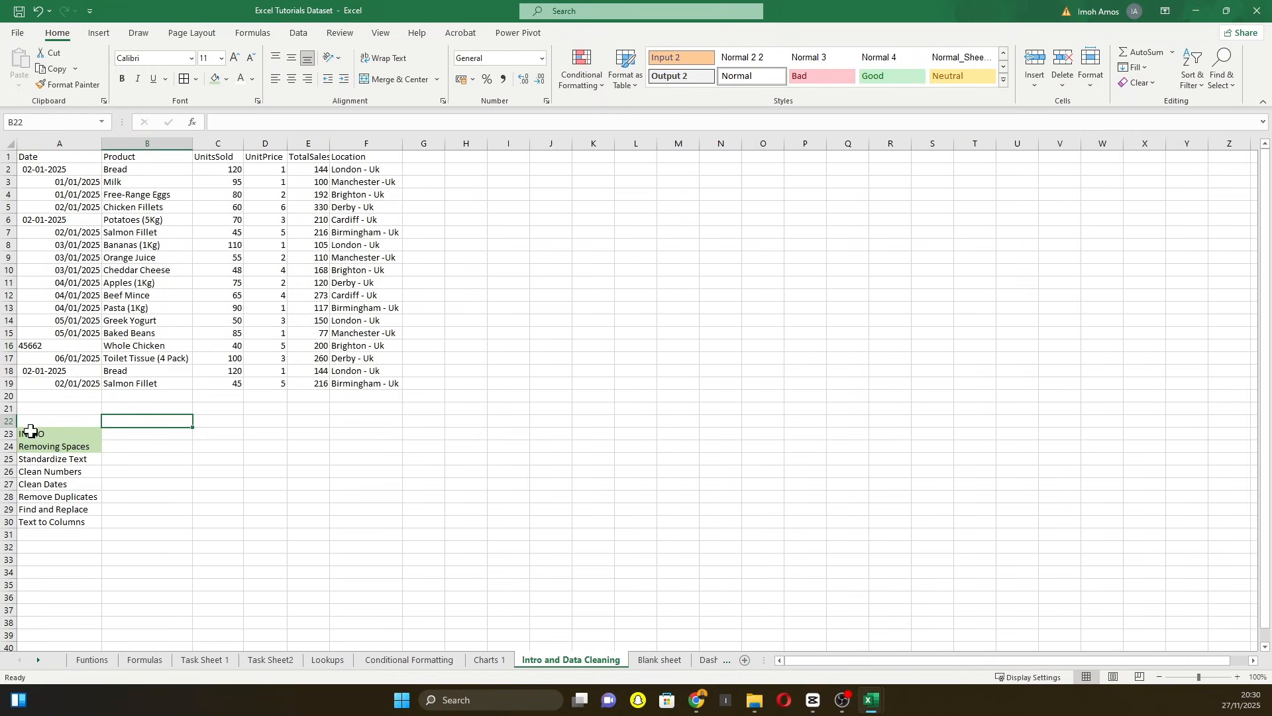
- Move the data-cleaning topic list from A23:A30 to the range starting at L1
{"action": "left_click_drag", "start_coordinate": [31, 431], "coordinate": [94, 516]}
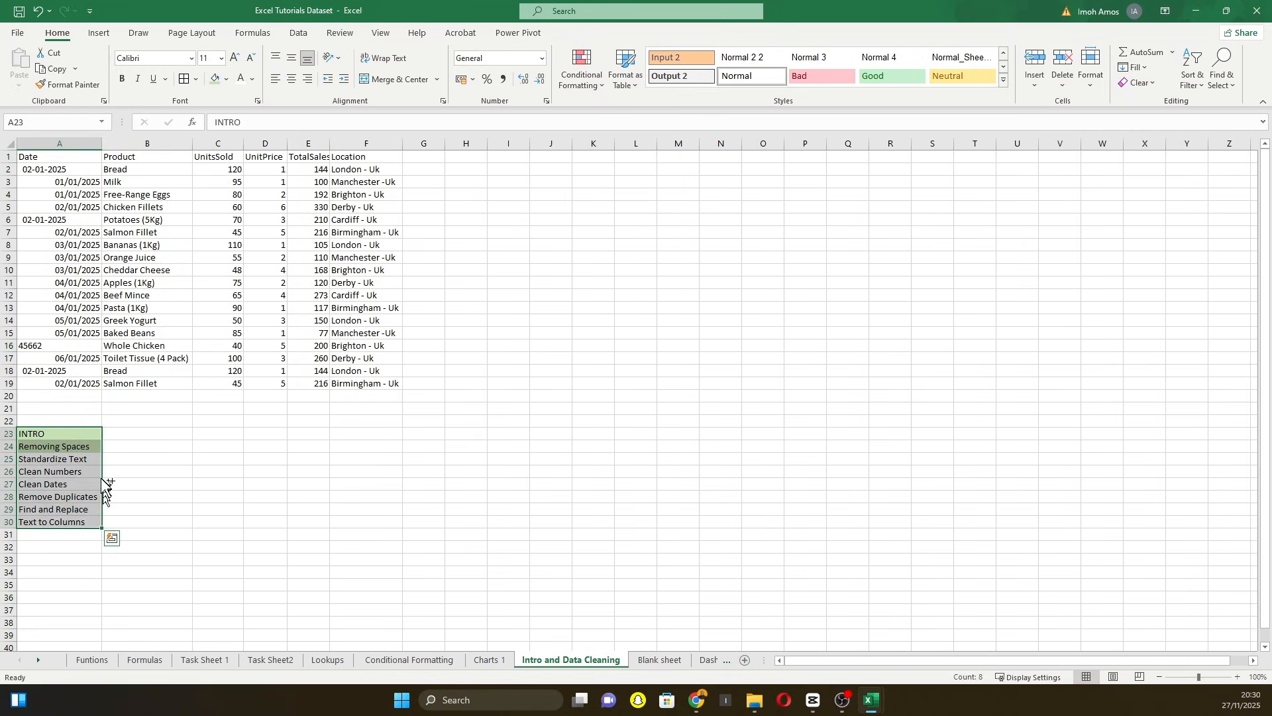
{"action": "key", "text": "ctrl+c"}
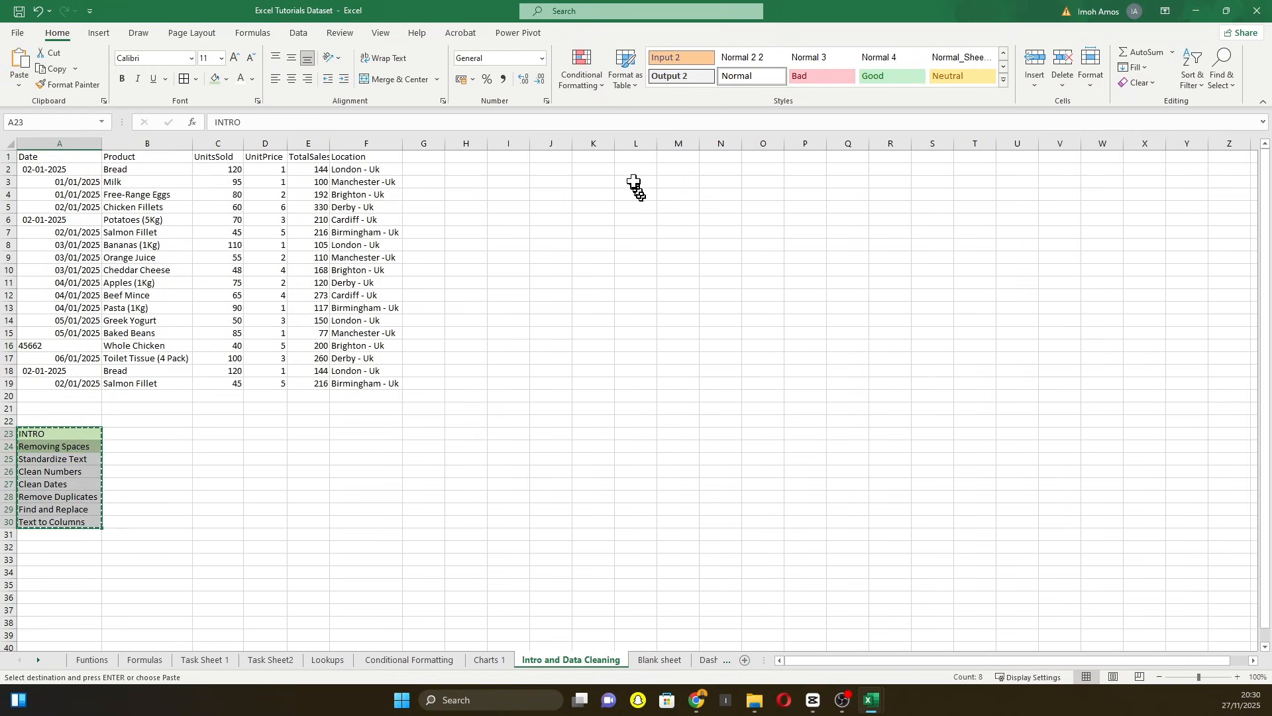
{"action": "left_click", "coordinate": [633, 160]}
{"action": "key", "text": "ctrl+v"}
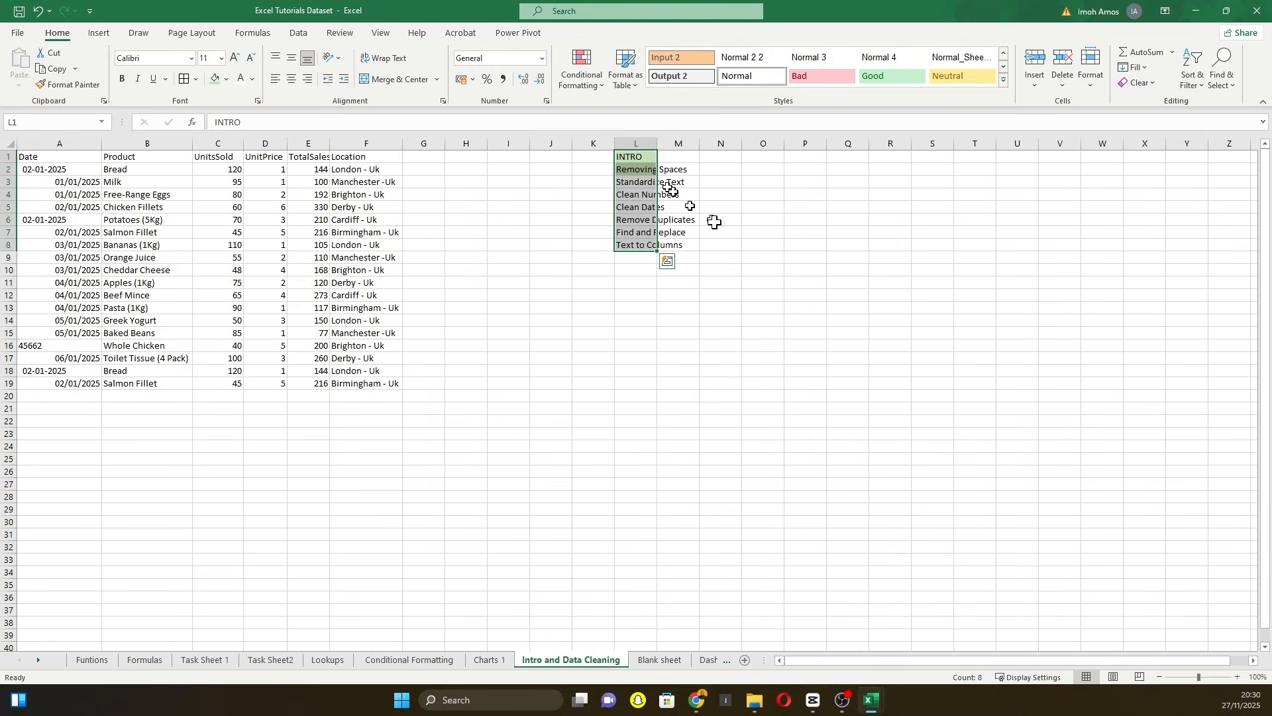
{"action": "left_click", "coordinate": [722, 295]}
- Shade the Standardize Text and Clean Numbers topics light green and widen column L to fit the topic names
{"action": "left_click", "coordinate": [630, 181]}
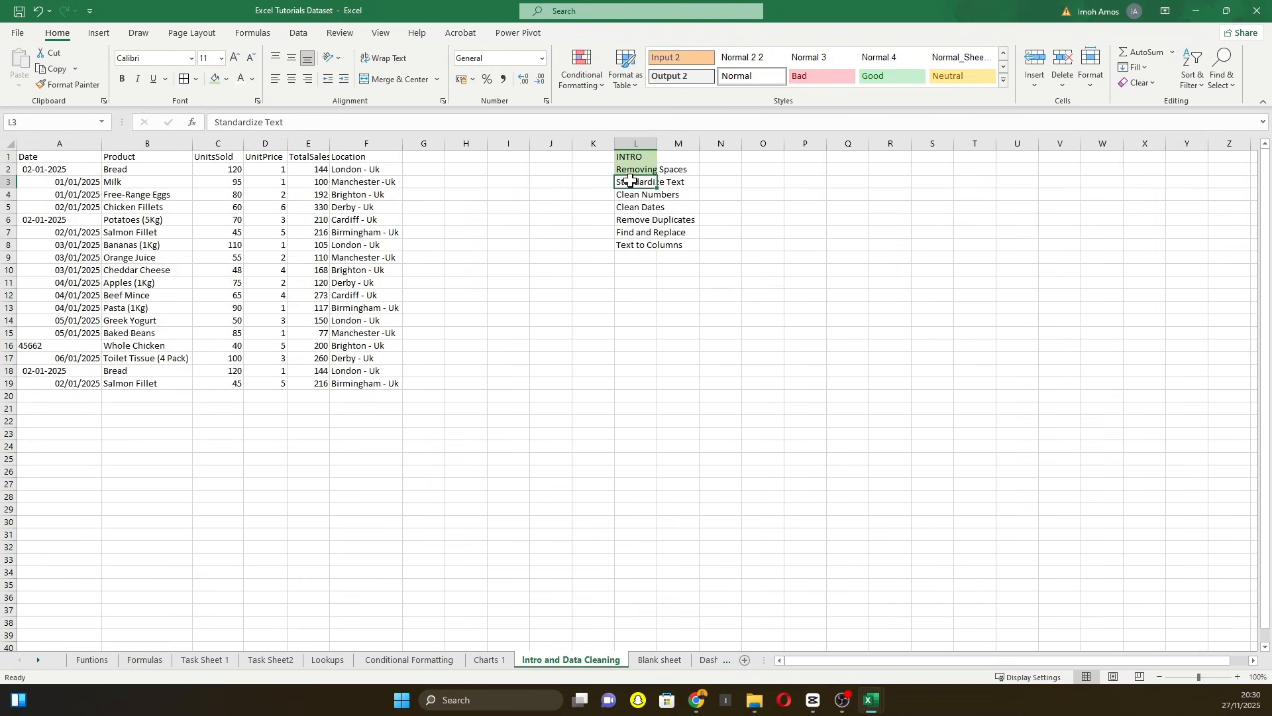
{"action": "left_click", "coordinate": [213, 79]}
{"action": "left_click", "coordinate": [626, 194]}
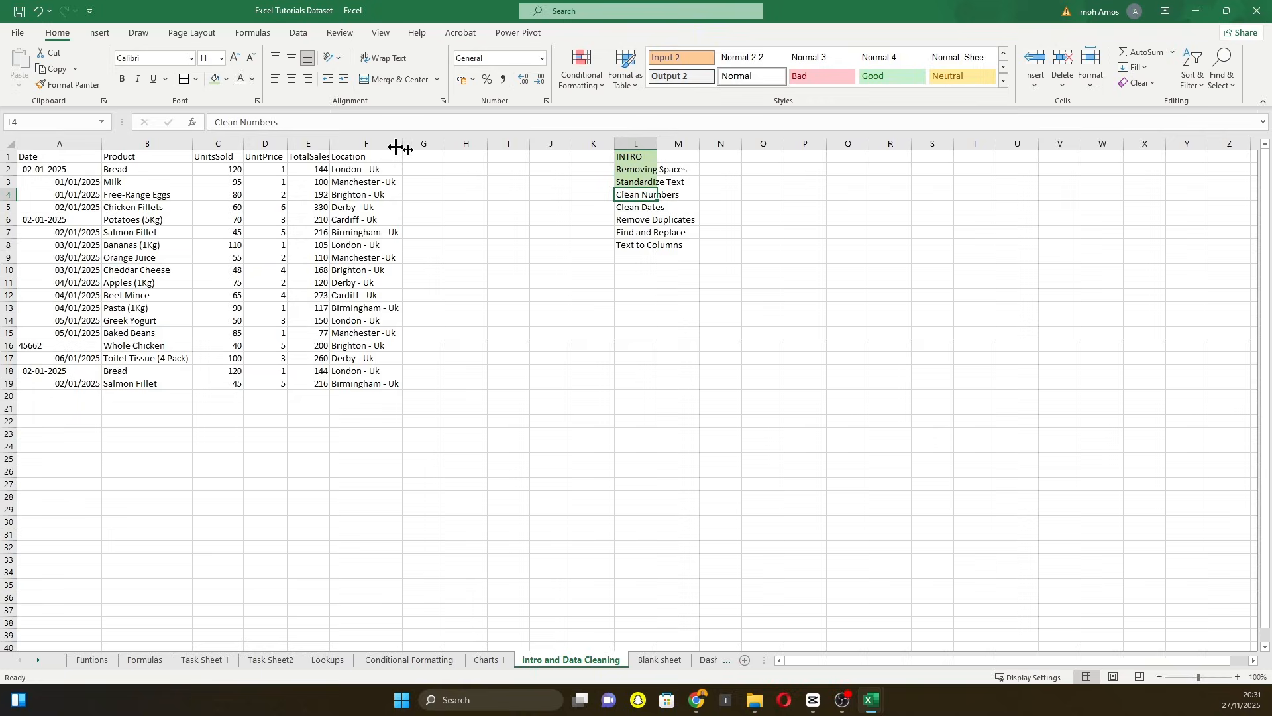
{"action": "left_click", "coordinate": [213, 79]}
{"action": "left_click_drag", "start_coordinate": [657, 144], "coordinate": [703, 145]}
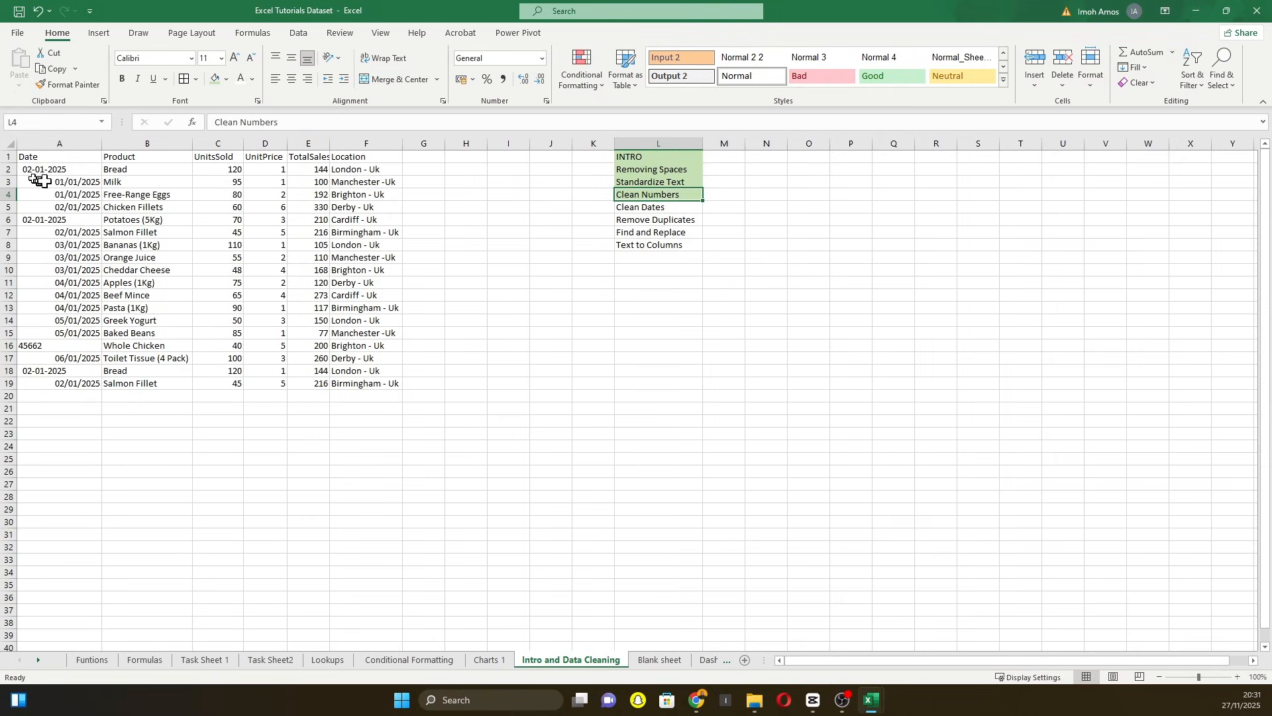
- Convert the Date column A with Text to Columns, as comma-delimited data in the DMY date format
{"action": "left_click", "coordinate": [78, 182]}
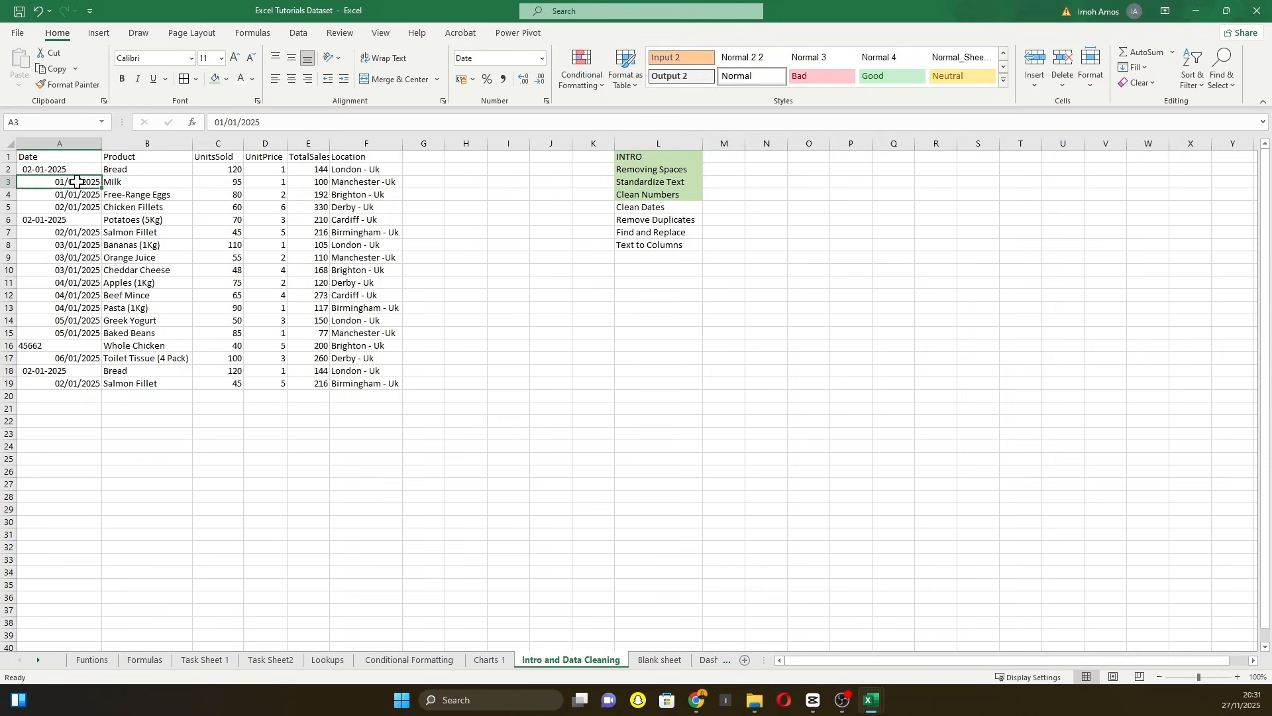
{"action": "left_click", "coordinate": [63, 143]}
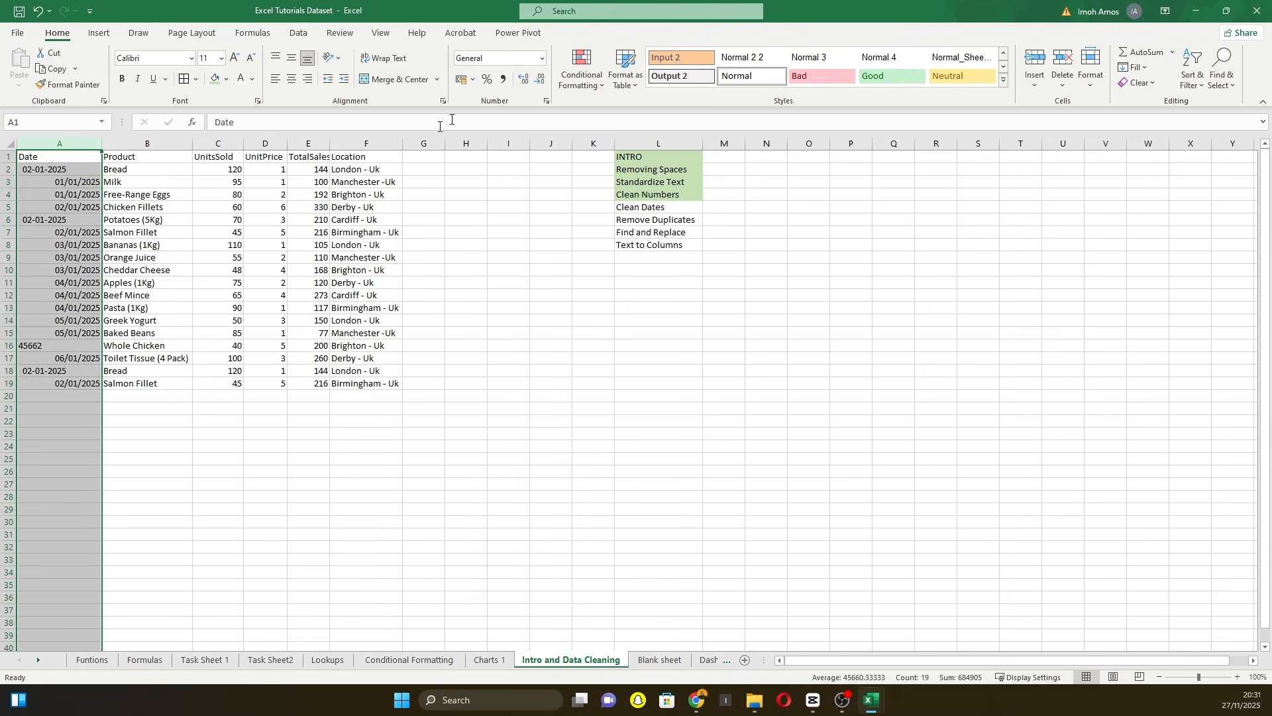
{"action": "left_click", "coordinate": [303, 35]}
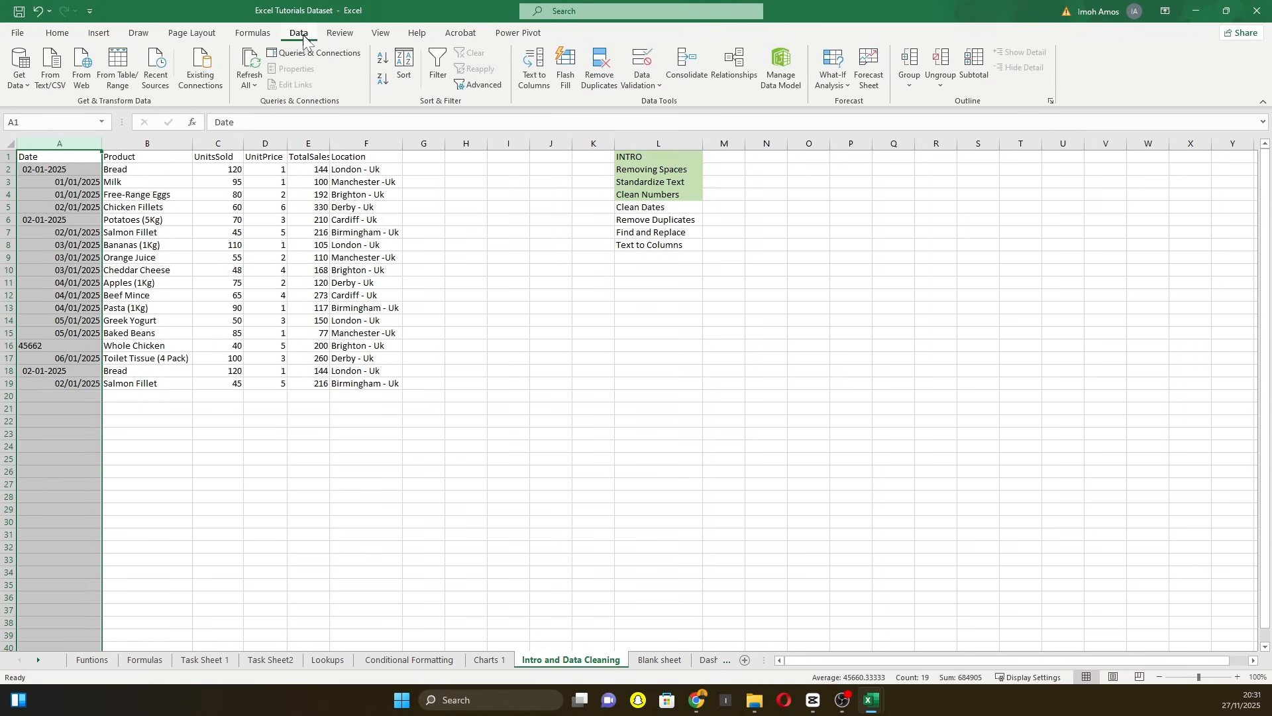
{"action": "left_click", "coordinate": [540, 70]}
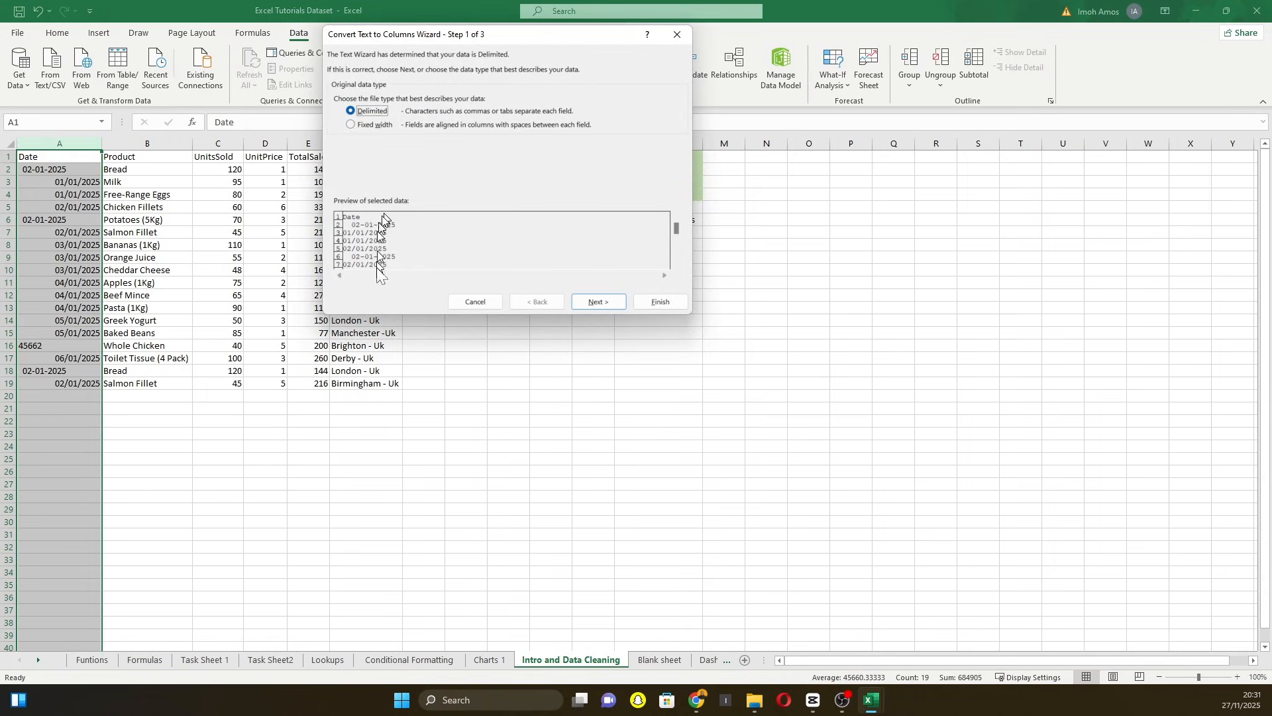
{"action": "left_click", "coordinate": [599, 301]}
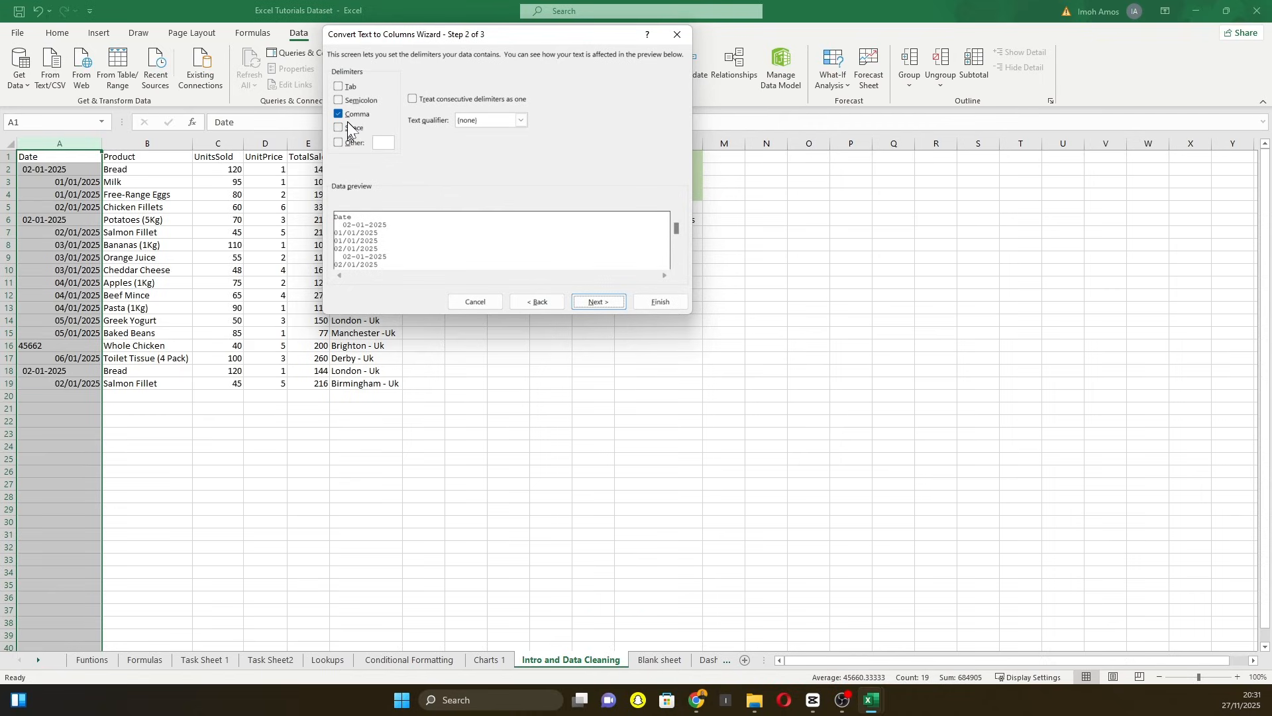
{"action": "left_click", "coordinate": [598, 302]}
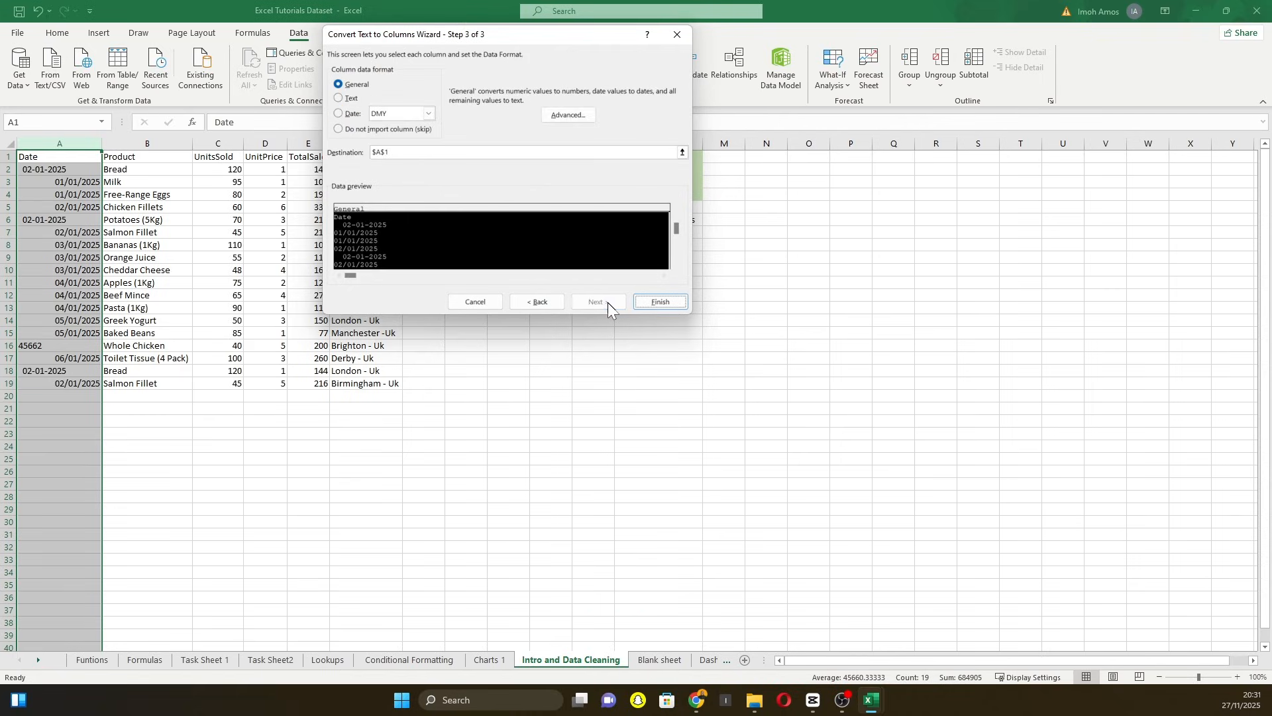
{"action": "left_click", "coordinate": [341, 114]}
{"action": "left_click", "coordinate": [661, 299]}
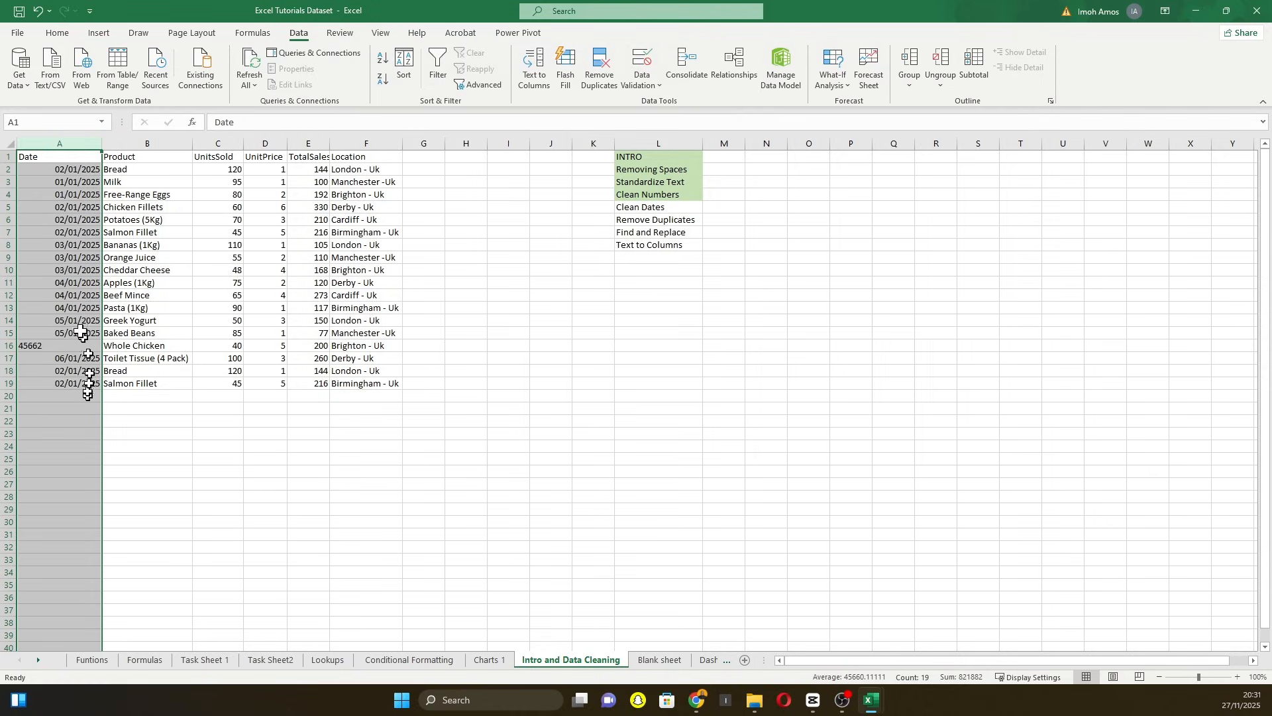
{"action": "left_click", "coordinate": [151, 459]}
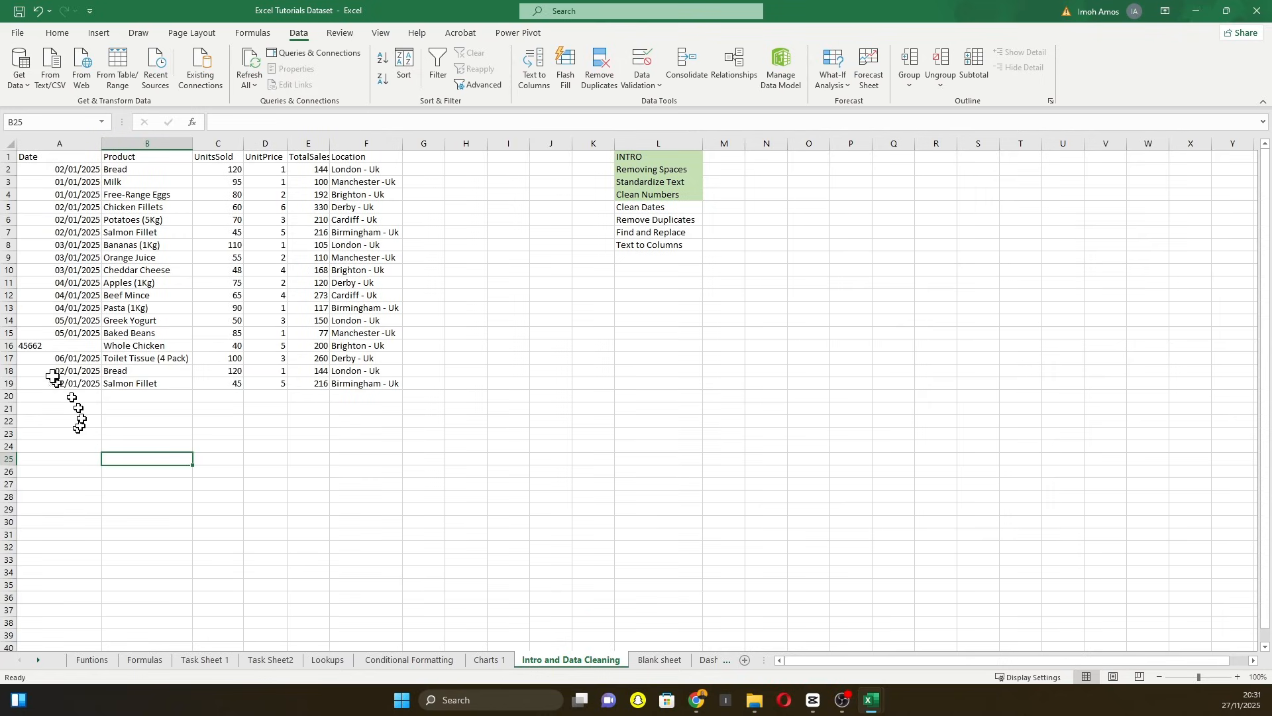
- Format the date serial number in A16 as Short Date
{"action": "left_click", "coordinate": [34, 347]}
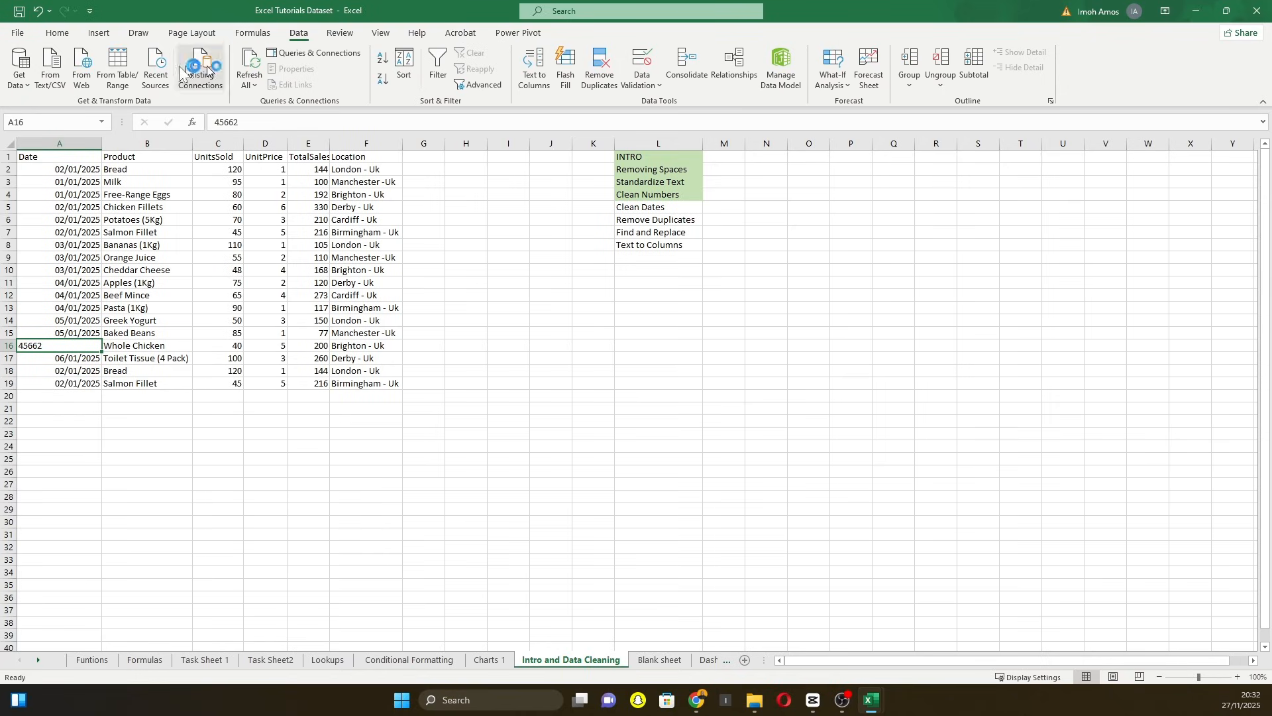
{"action": "left_click", "coordinate": [58, 33]}
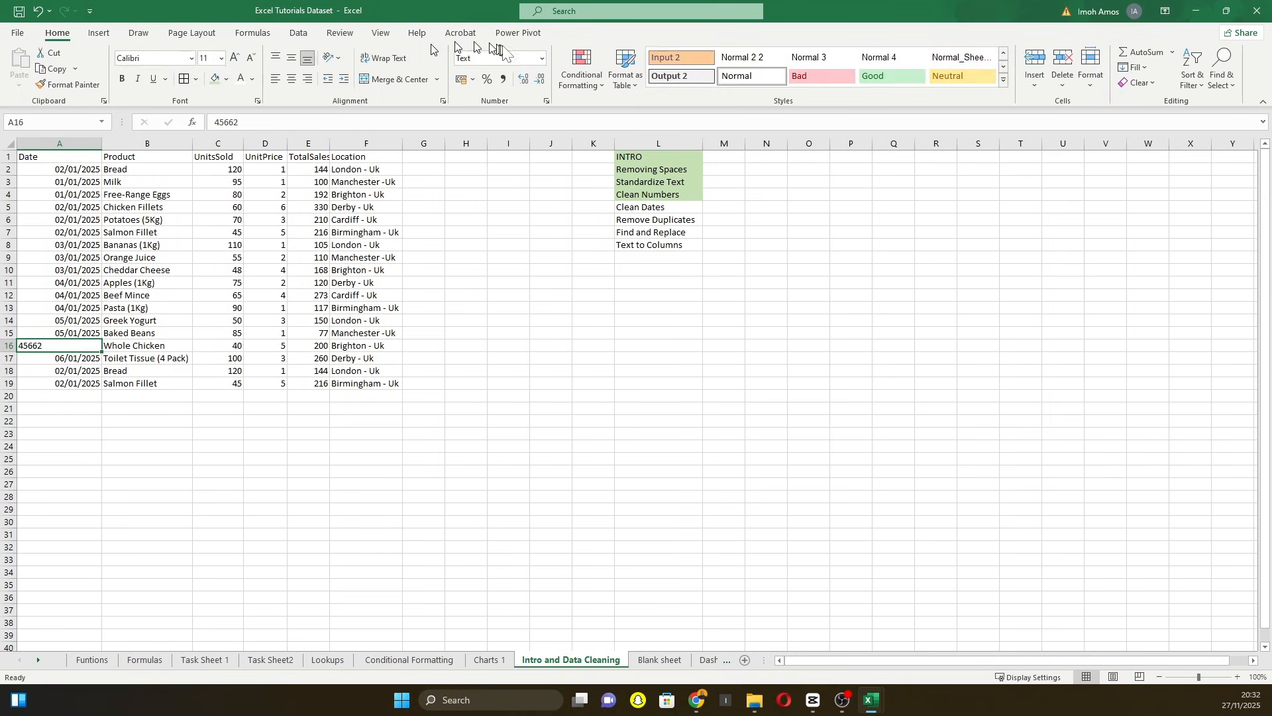
{"action": "left_click", "coordinate": [542, 58]}
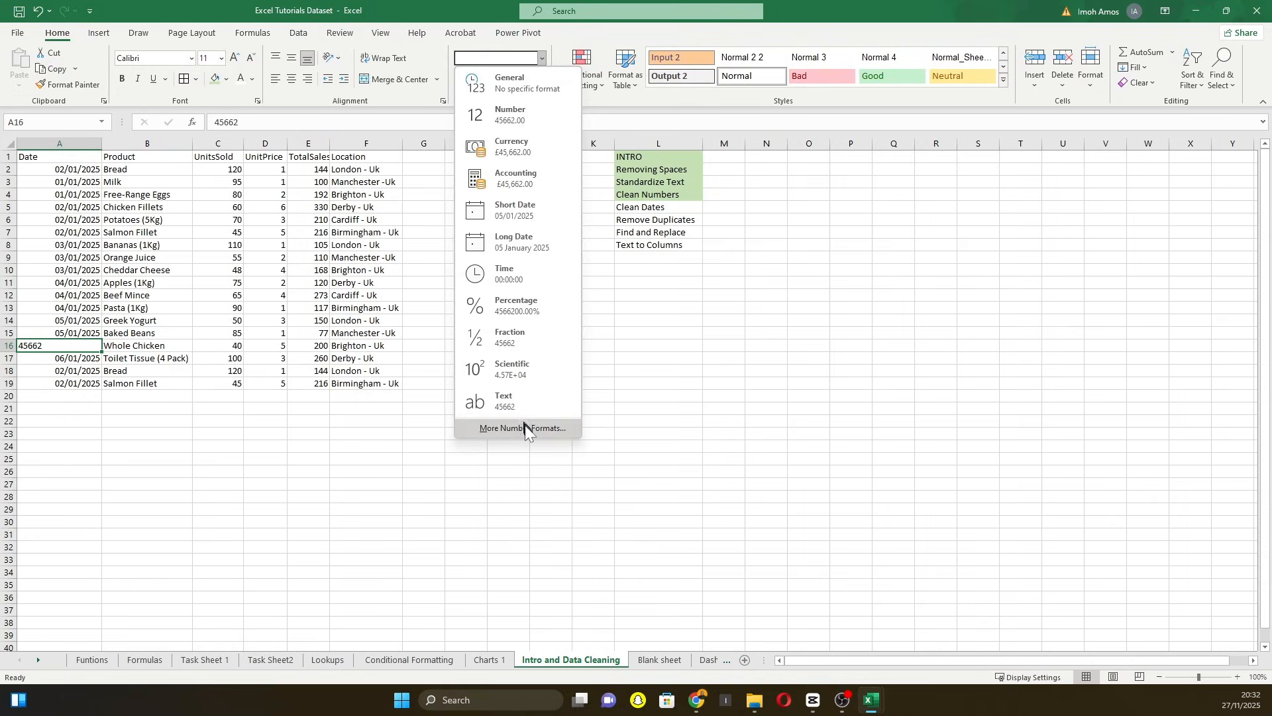
{"action": "left_click", "coordinate": [518, 212]}
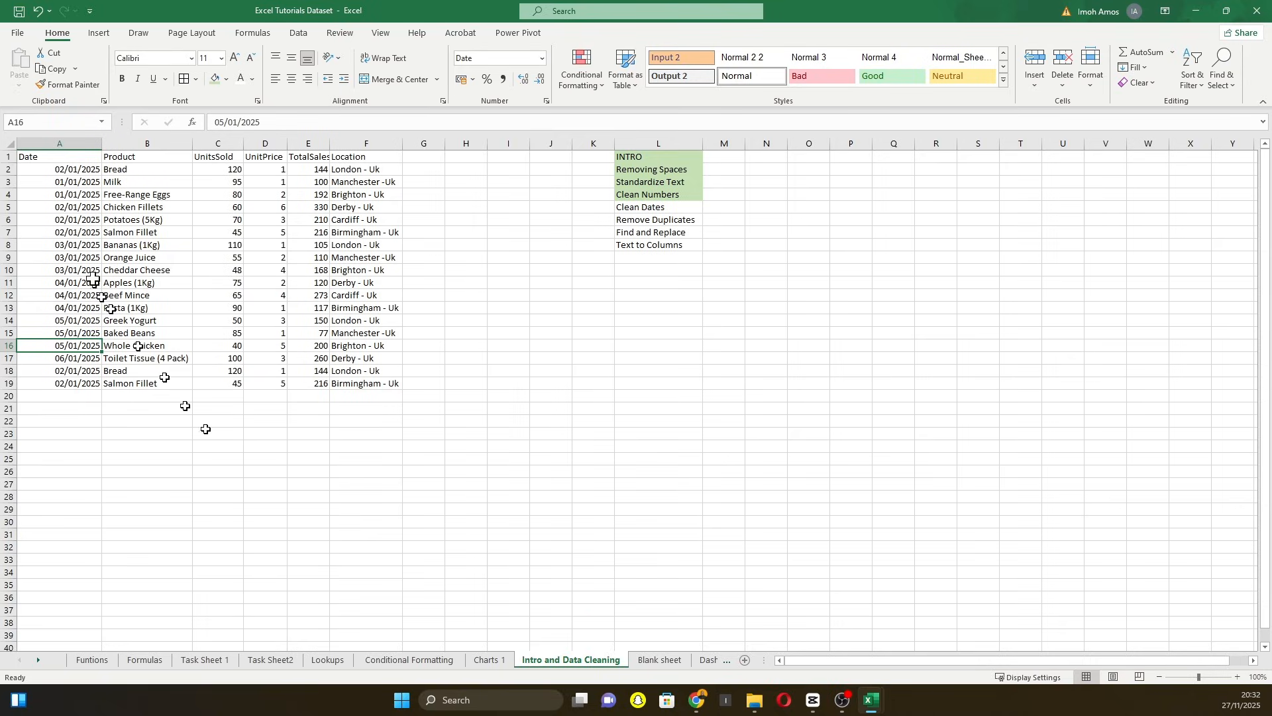
{"action": "left_click", "coordinate": [69, 447]}
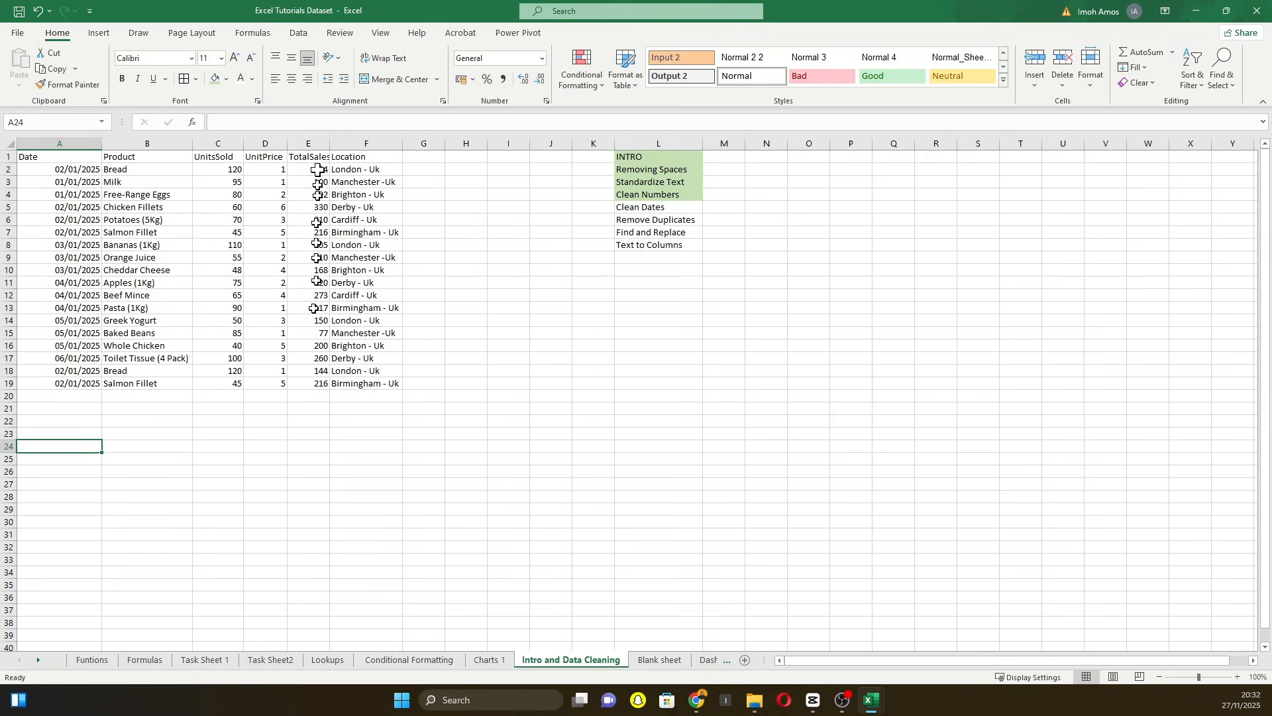
- Shade the Clean Dates topic in L5 light green to mark it as done
{"action": "left_click", "coordinate": [363, 135]}
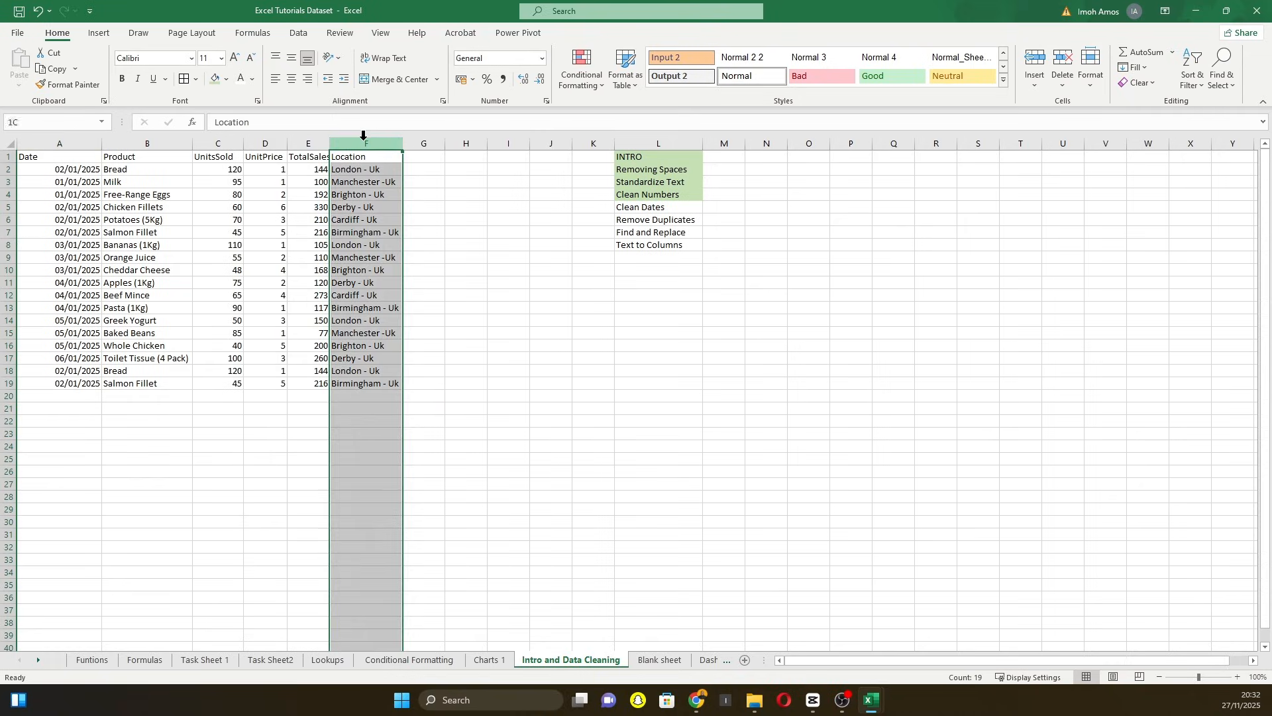
{"action": "left_click", "coordinate": [663, 205]}
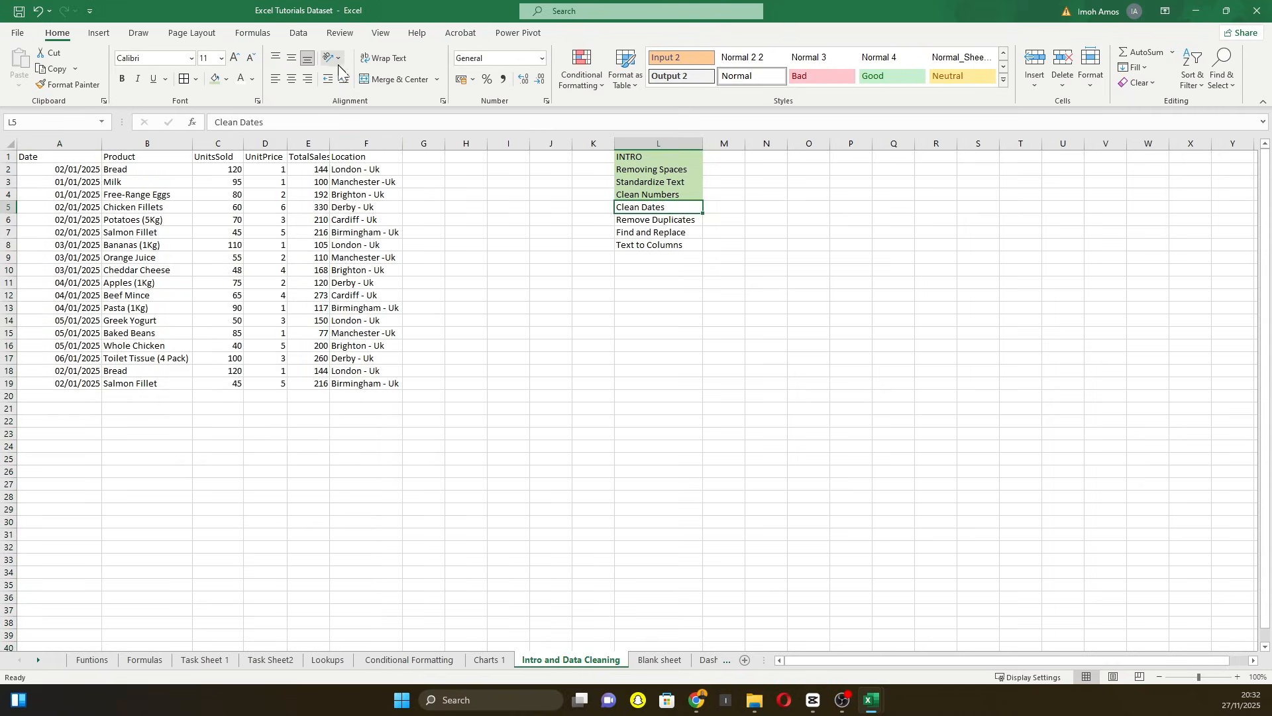
{"action": "left_click", "coordinate": [215, 78]}
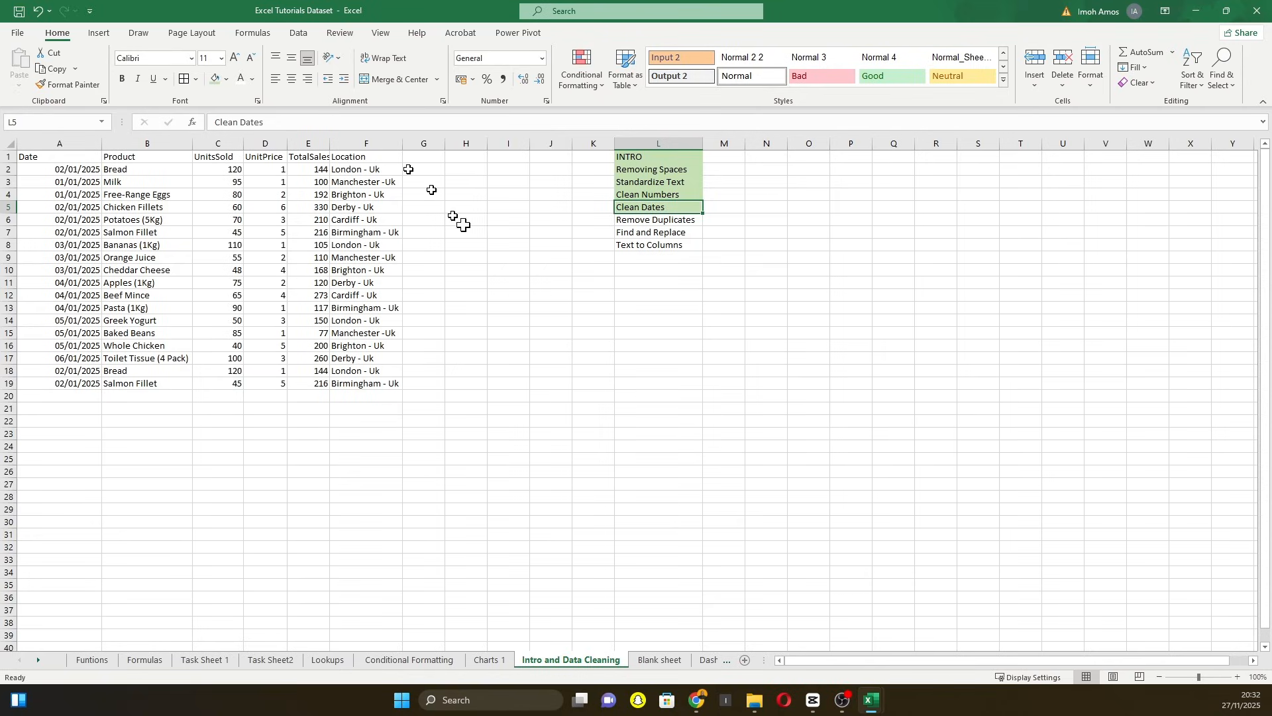
- Review the Remove Duplicates topic and compare the Bread records in rows 2 and 18
{"action": "left_click", "coordinate": [649, 219]}
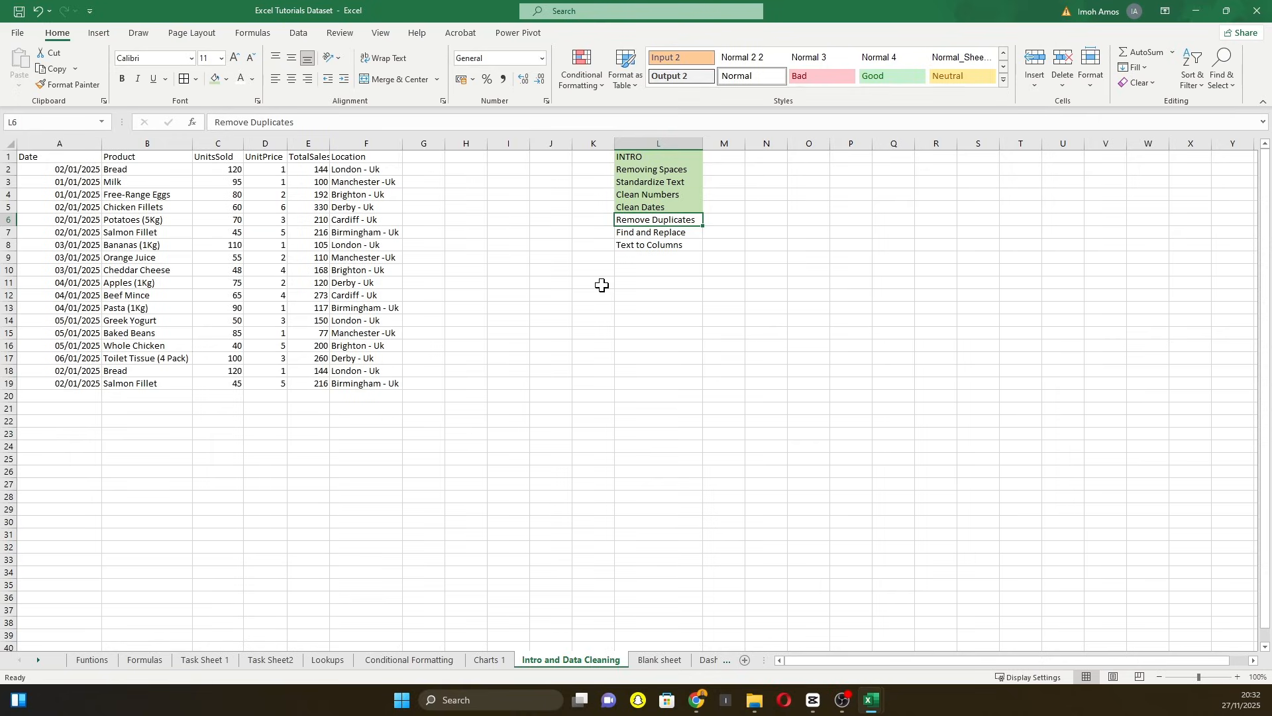
{"action": "left_click", "coordinate": [646, 232]}
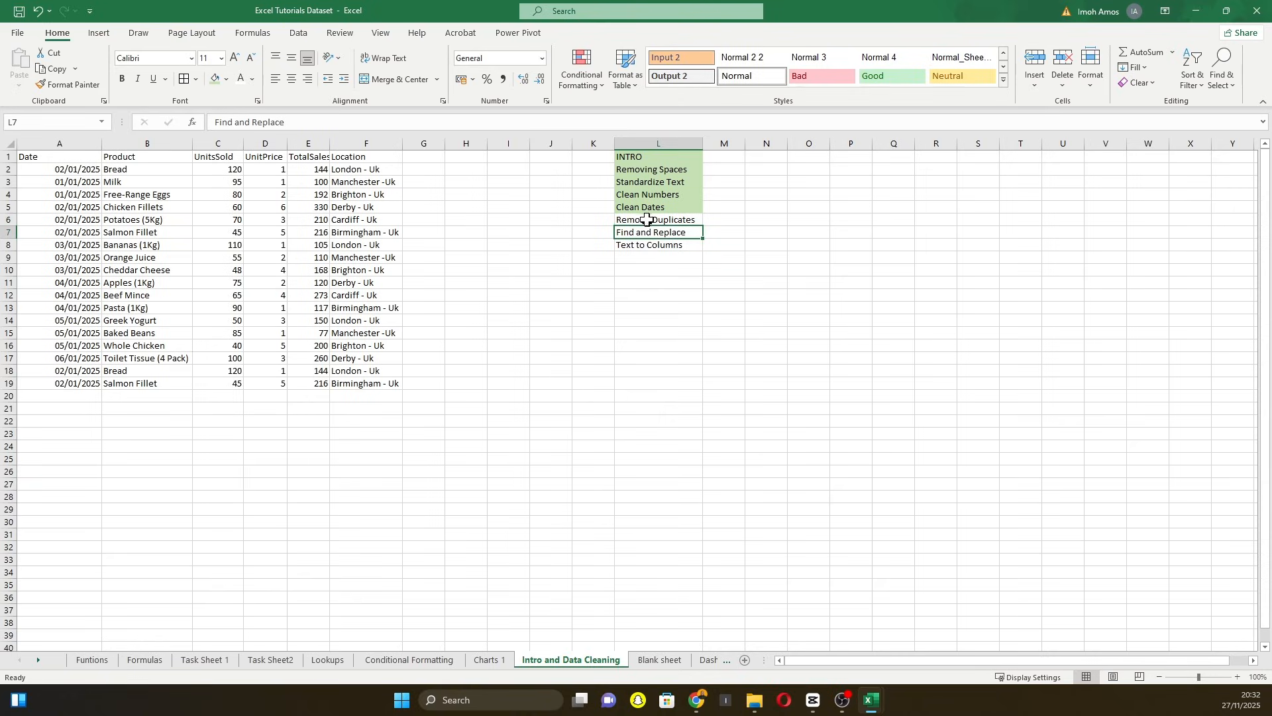
{"action": "left_click", "coordinate": [647, 219]}
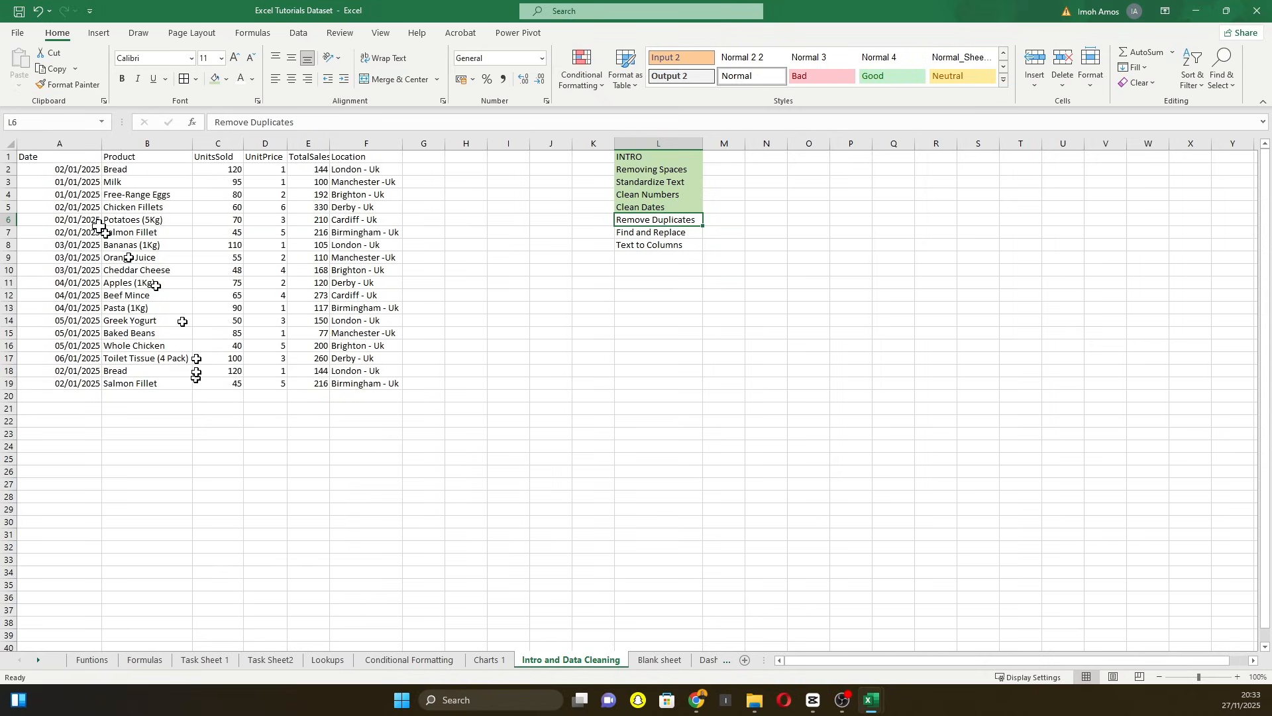
{"action": "left_click", "coordinate": [8, 170]}
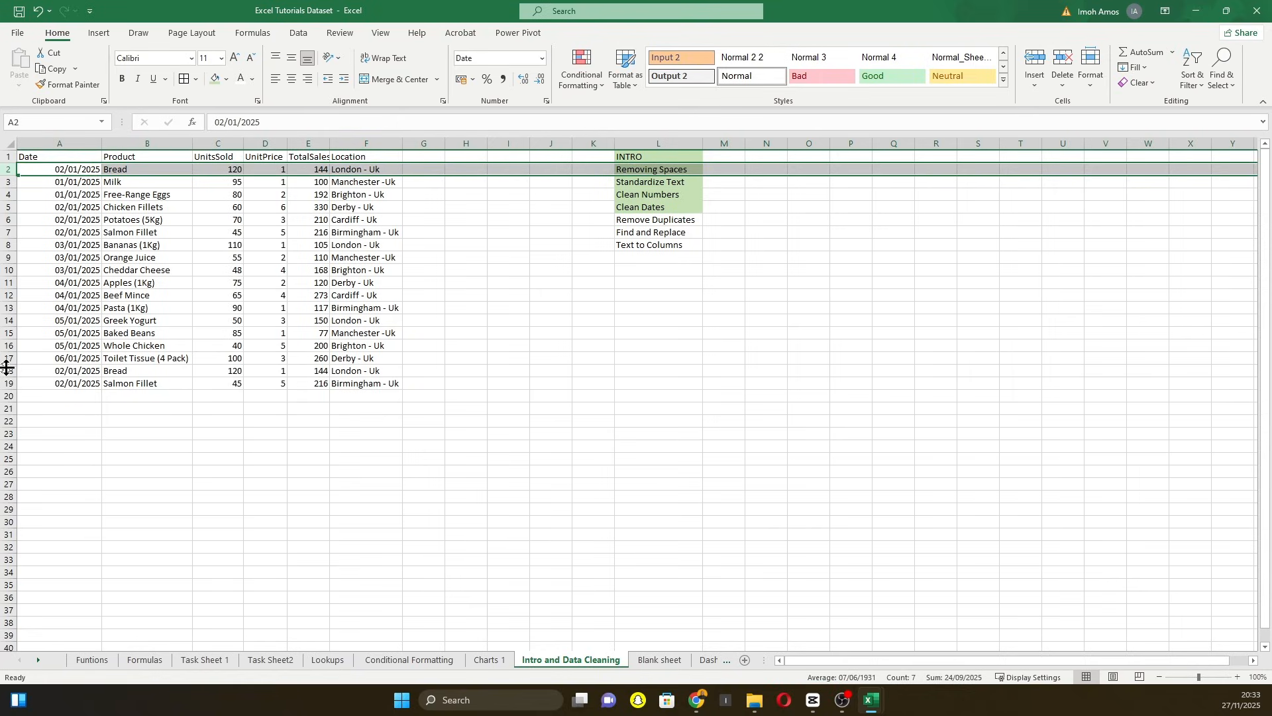
{"action": "left_click", "coordinate": [8, 295]}
{"action": "left_click", "coordinate": [7, 370]}
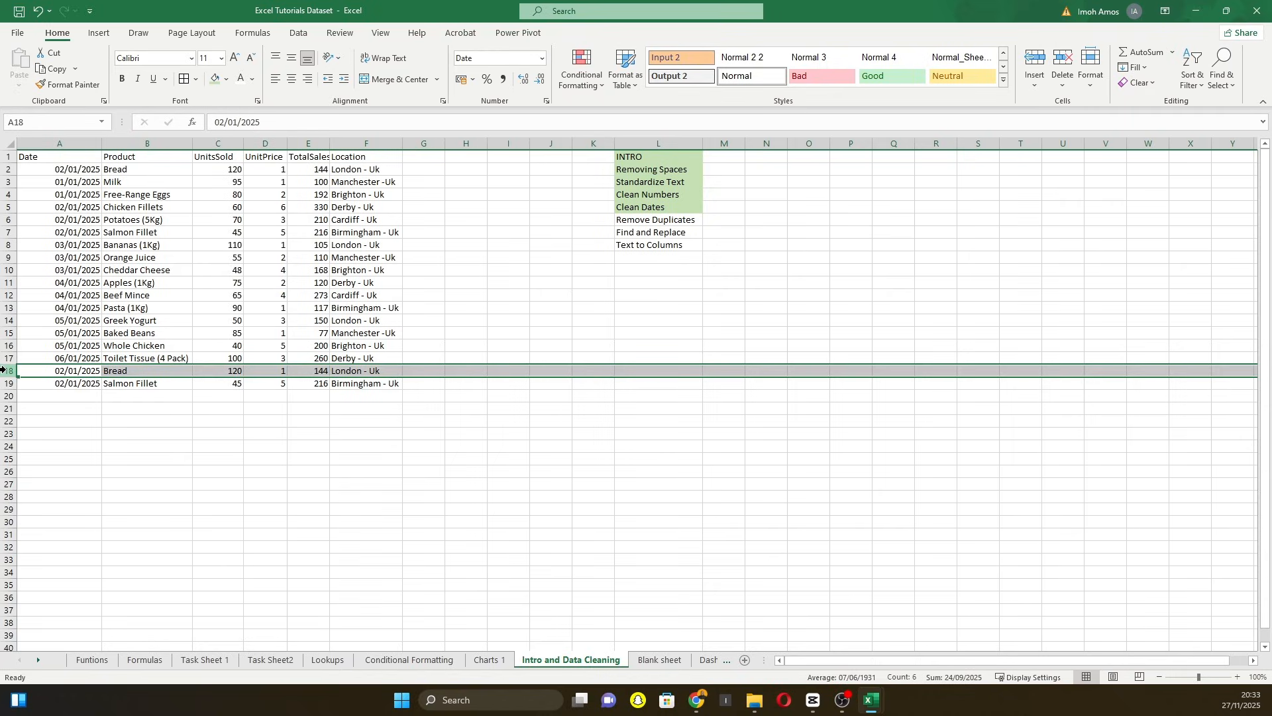
{"action": "left_click", "coordinate": [466, 245]}
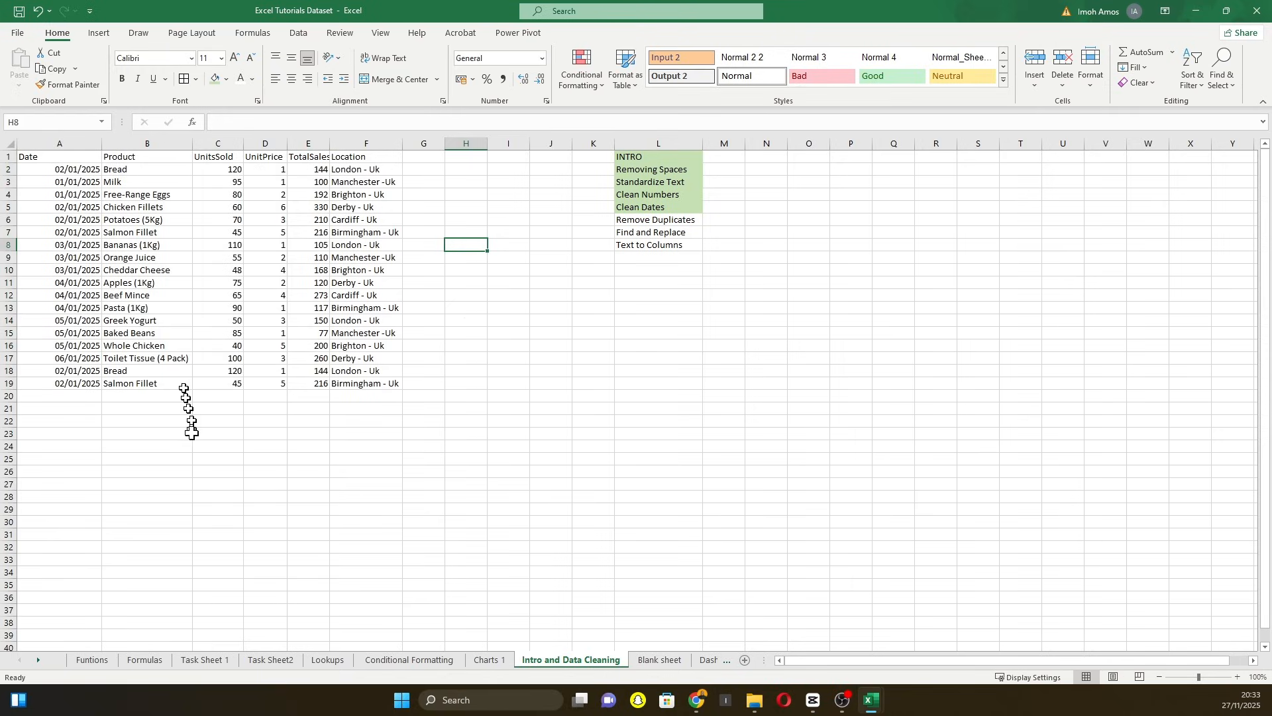
{"action": "left_click", "coordinate": [418, 470]}
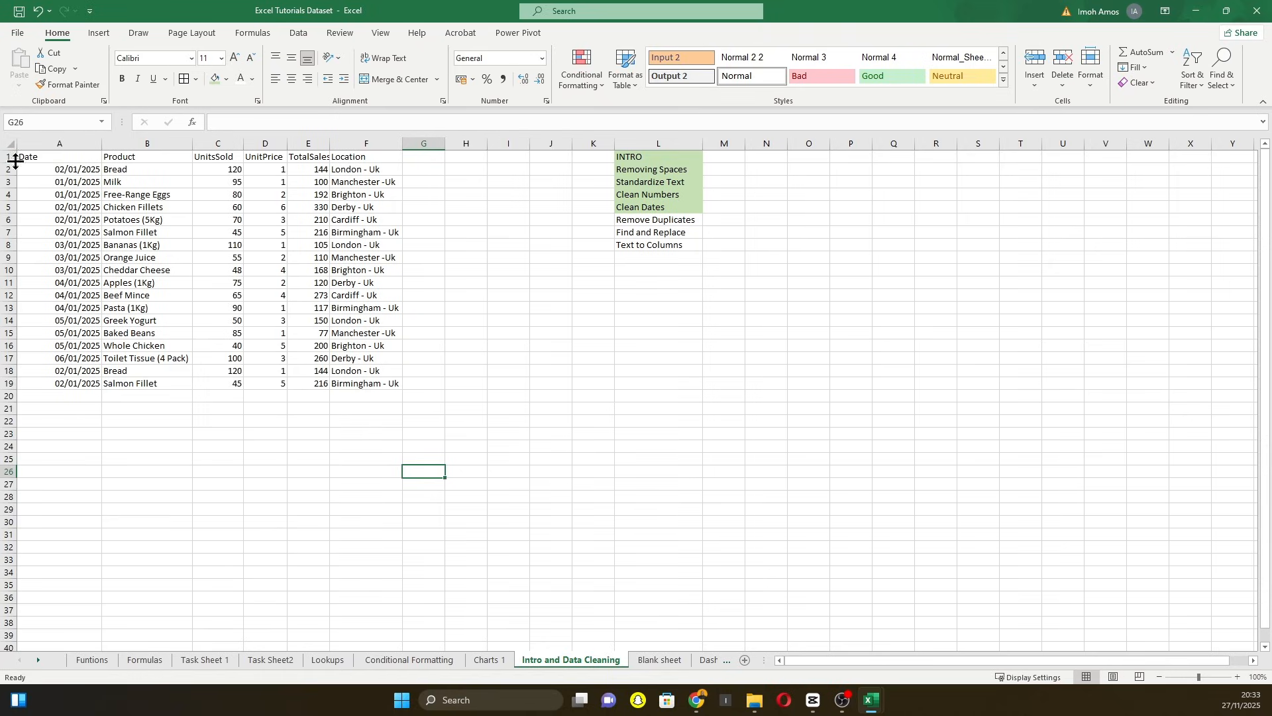
- Remove duplicate rows from the sales table, comparing all columns from Date to Location and treating the first row as headers
{"action": "left_click", "coordinate": [44, 181]}
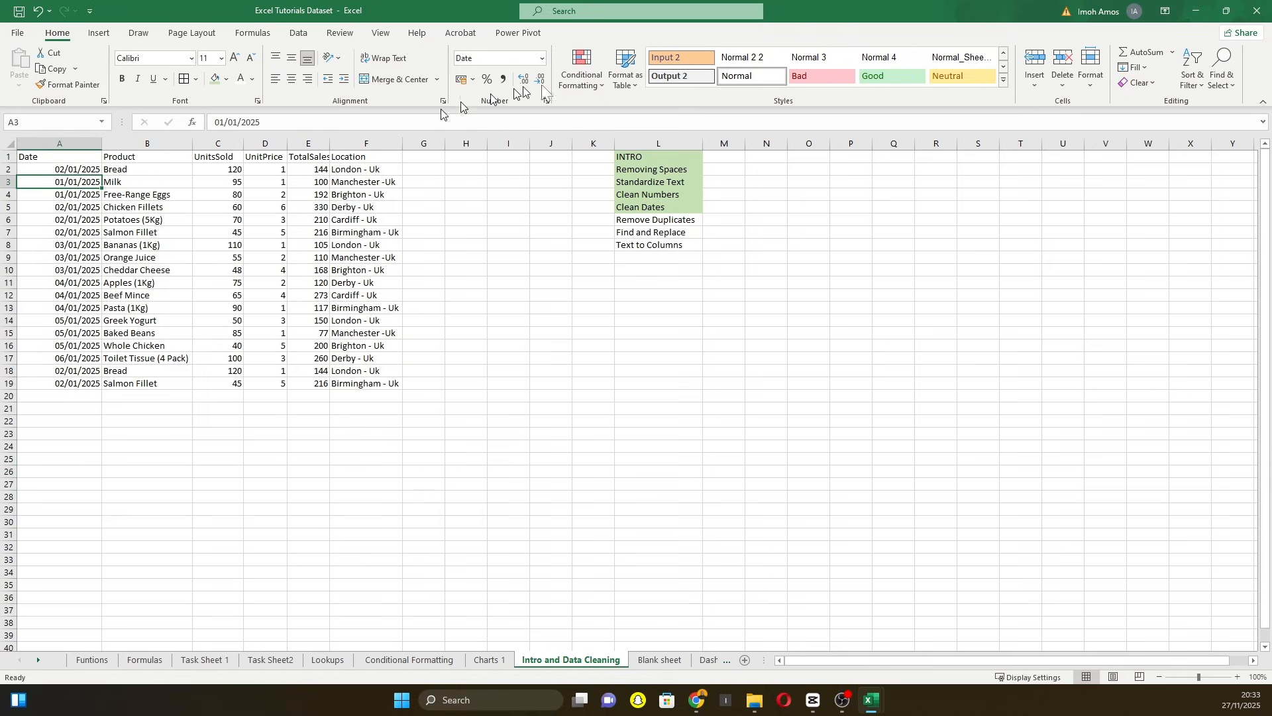
{"action": "left_click", "coordinate": [296, 33]}
{"action": "left_click", "coordinate": [601, 63]}
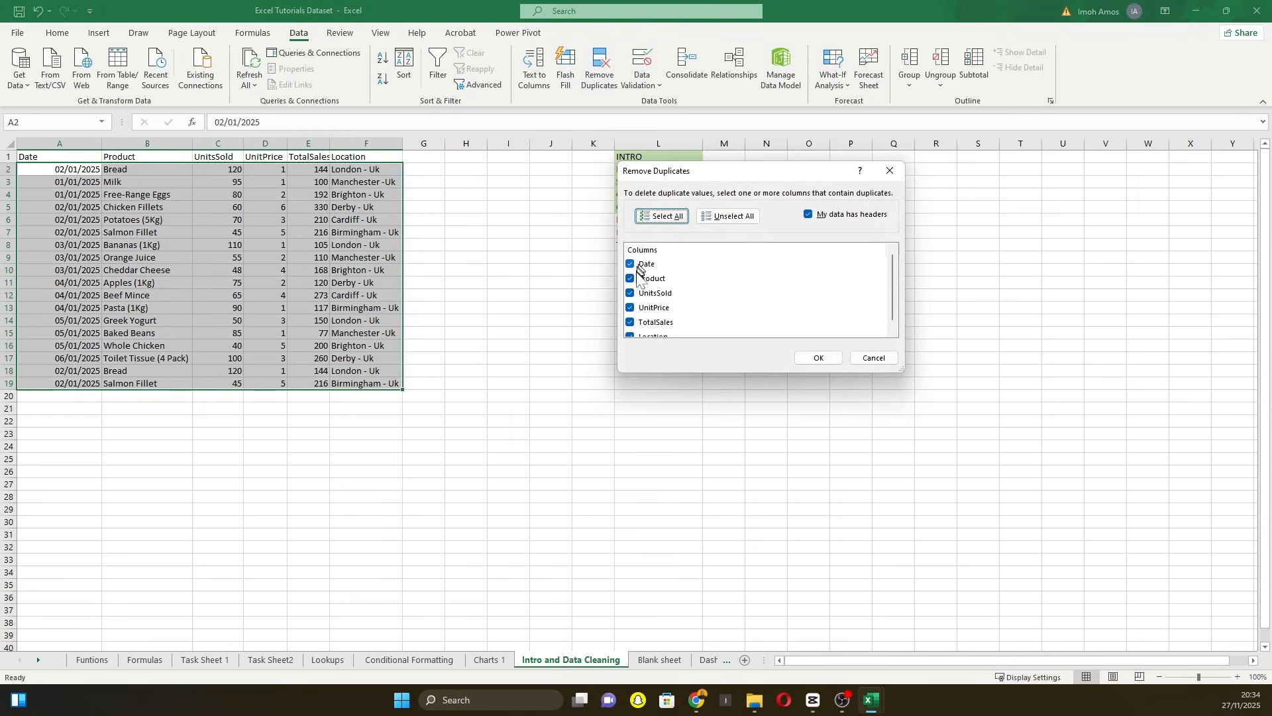
{"action": "scroll", "coordinate": [640, 278], "scroll_direction": "down", "scroll_amount": 1}
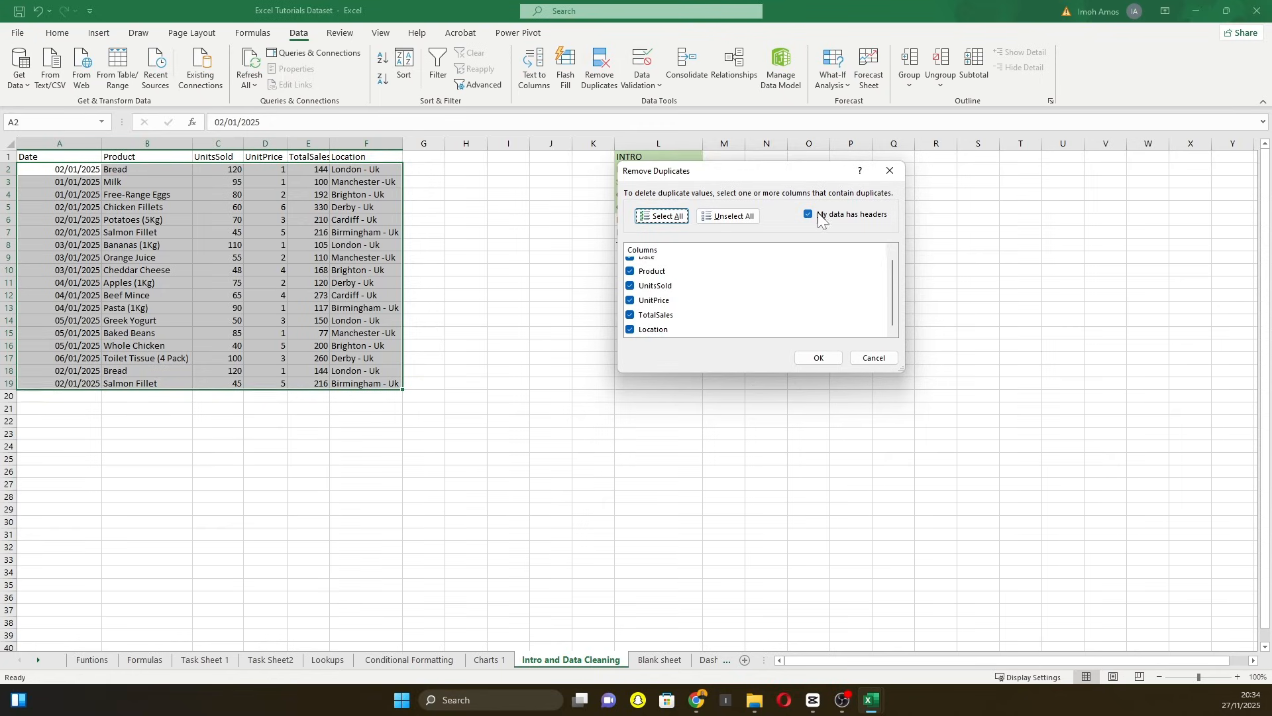
{"action": "scroll", "coordinate": [644, 297], "scroll_direction": "up", "scroll_amount": 1}
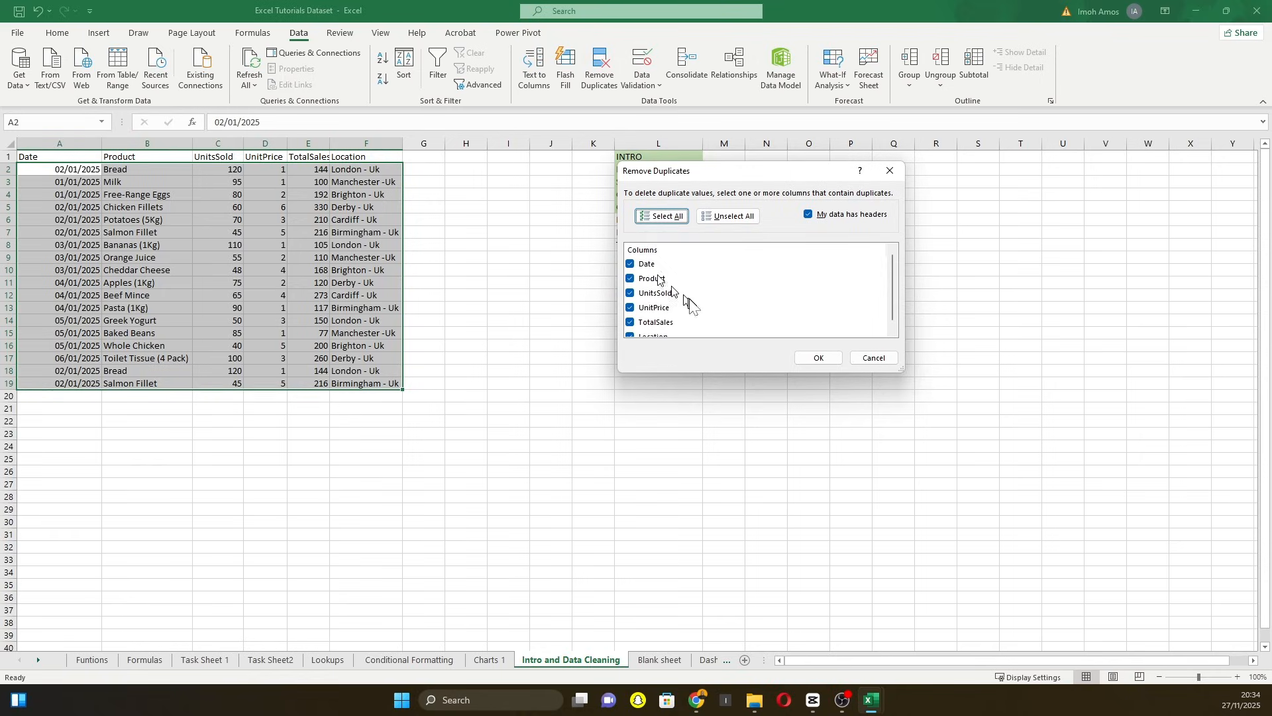
{"action": "scroll", "coordinate": [691, 296], "scroll_direction": "down", "scroll_amount": 1}
{"action": "scroll", "coordinate": [659, 298], "scroll_direction": "up", "scroll_amount": 1}
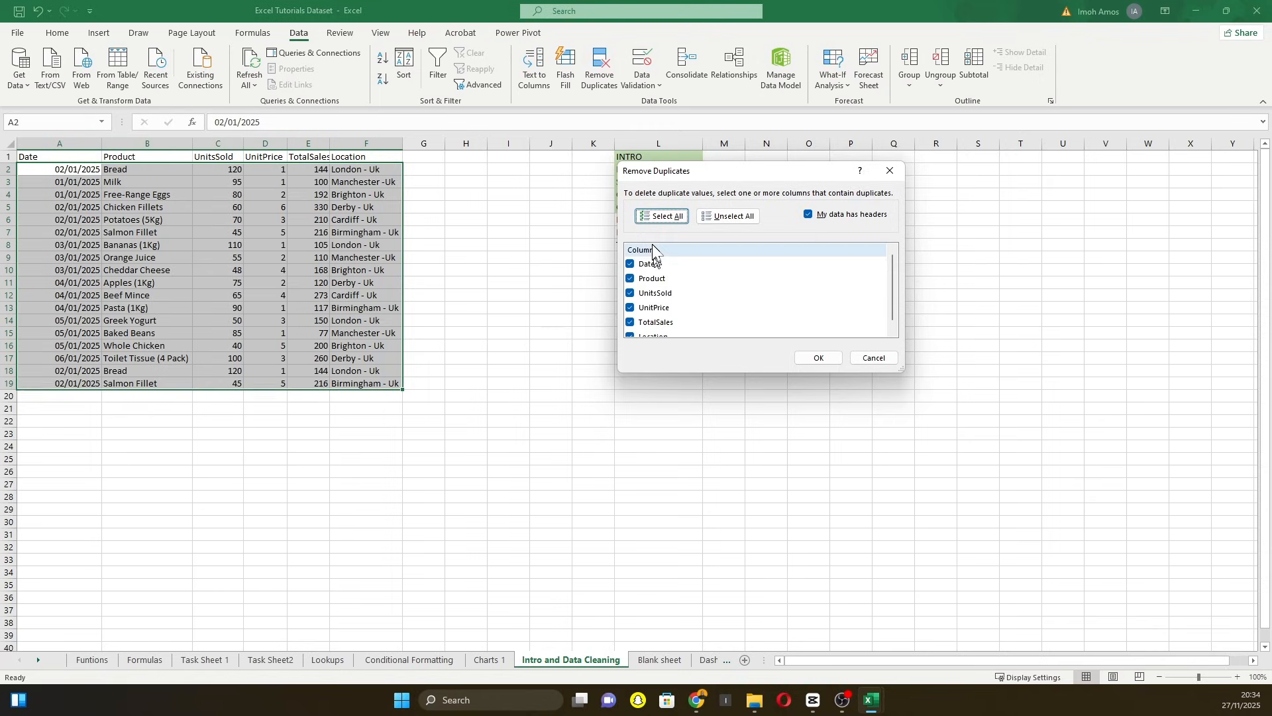
{"action": "left_click", "coordinate": [815, 359]}
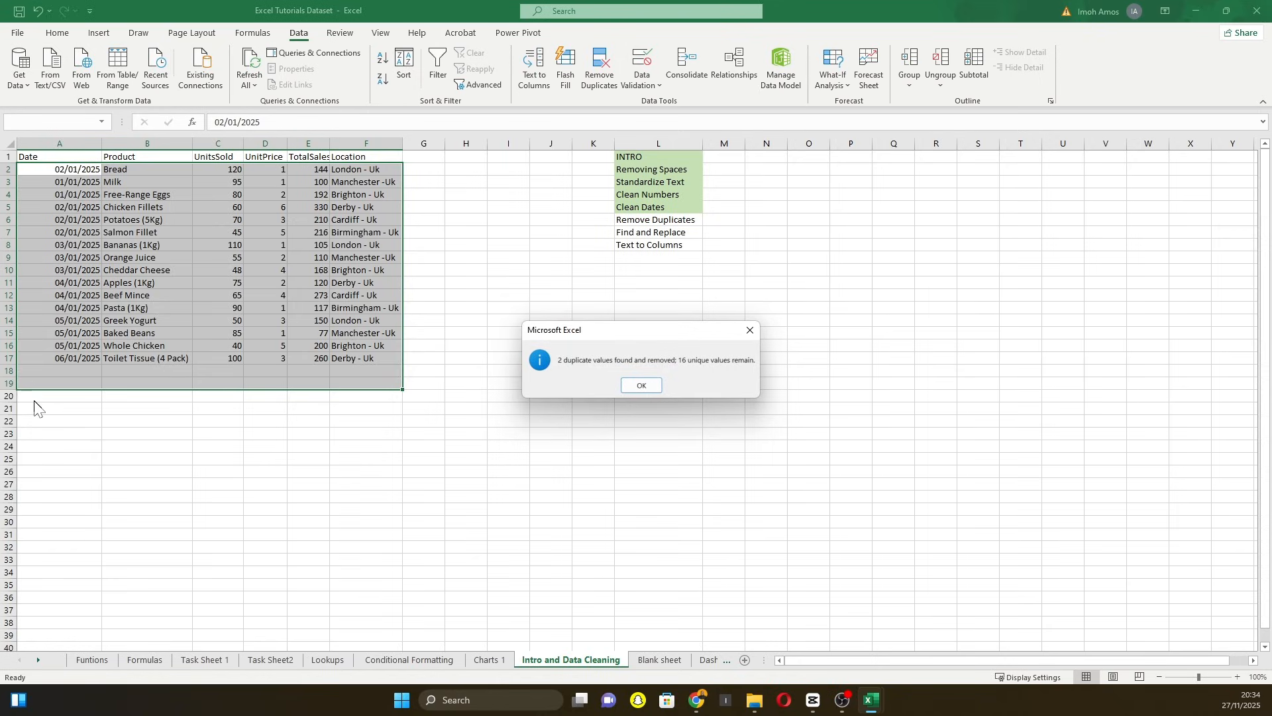
- Dismiss the duplicate-removal summary and check the remaining product rows of the sales table
{"action": "left_click", "coordinate": [641, 385]}
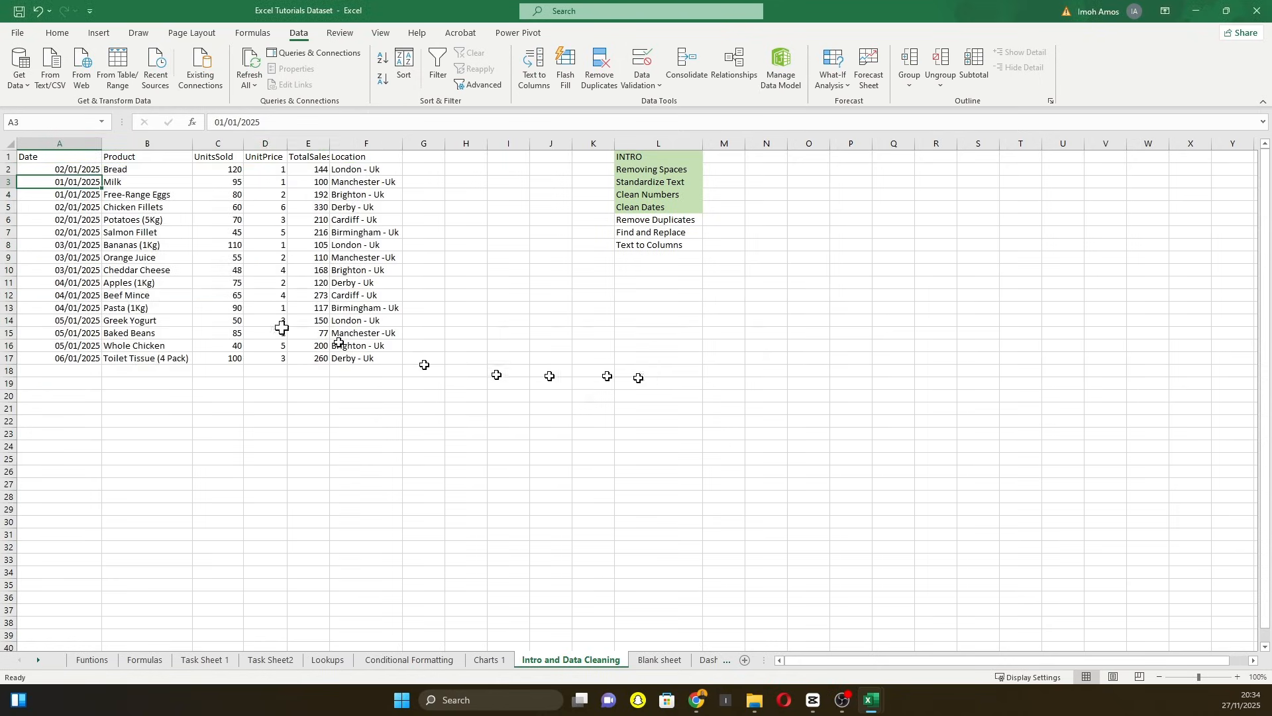
{"action": "left_click", "coordinate": [142, 370]}
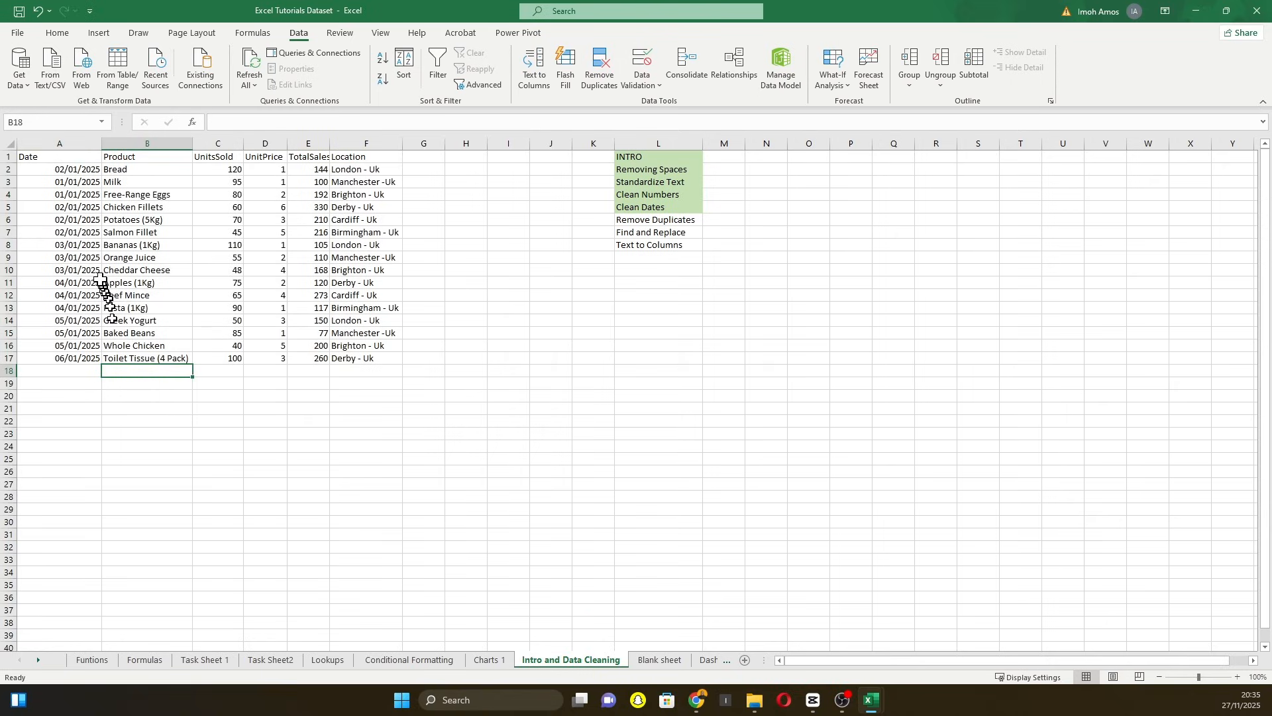
{"action": "left_click", "coordinate": [109, 233]}
{"action": "left_click", "coordinate": [250, 417]}
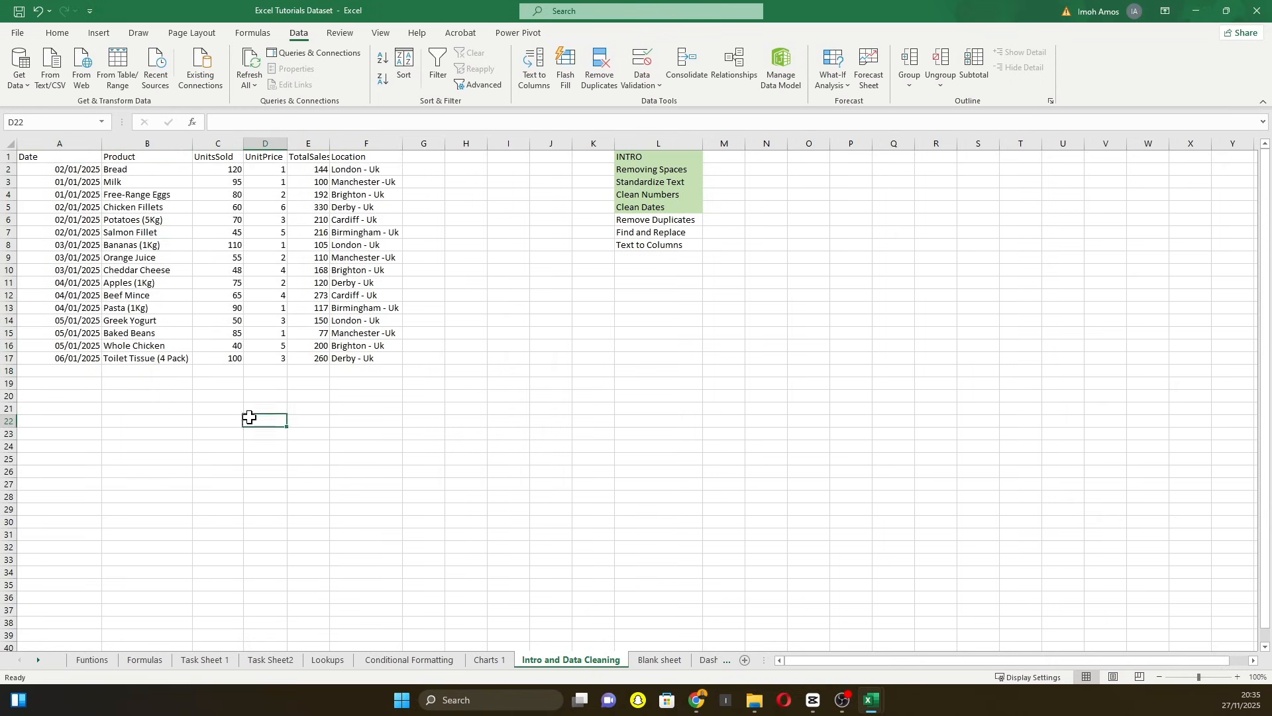
- Shade the Remove Duplicates topic in L6 light green to mark it as done
{"action": "left_click", "coordinate": [640, 222]}
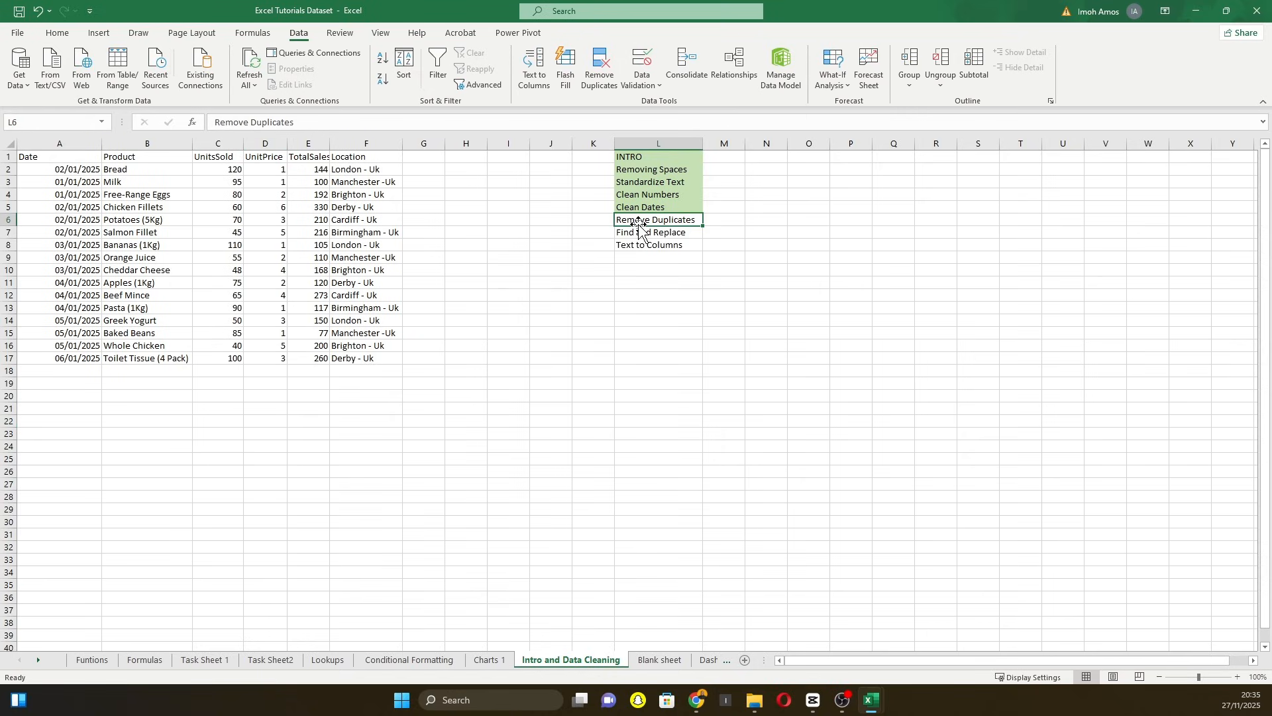
{"action": "left_click", "coordinate": [597, 79]}
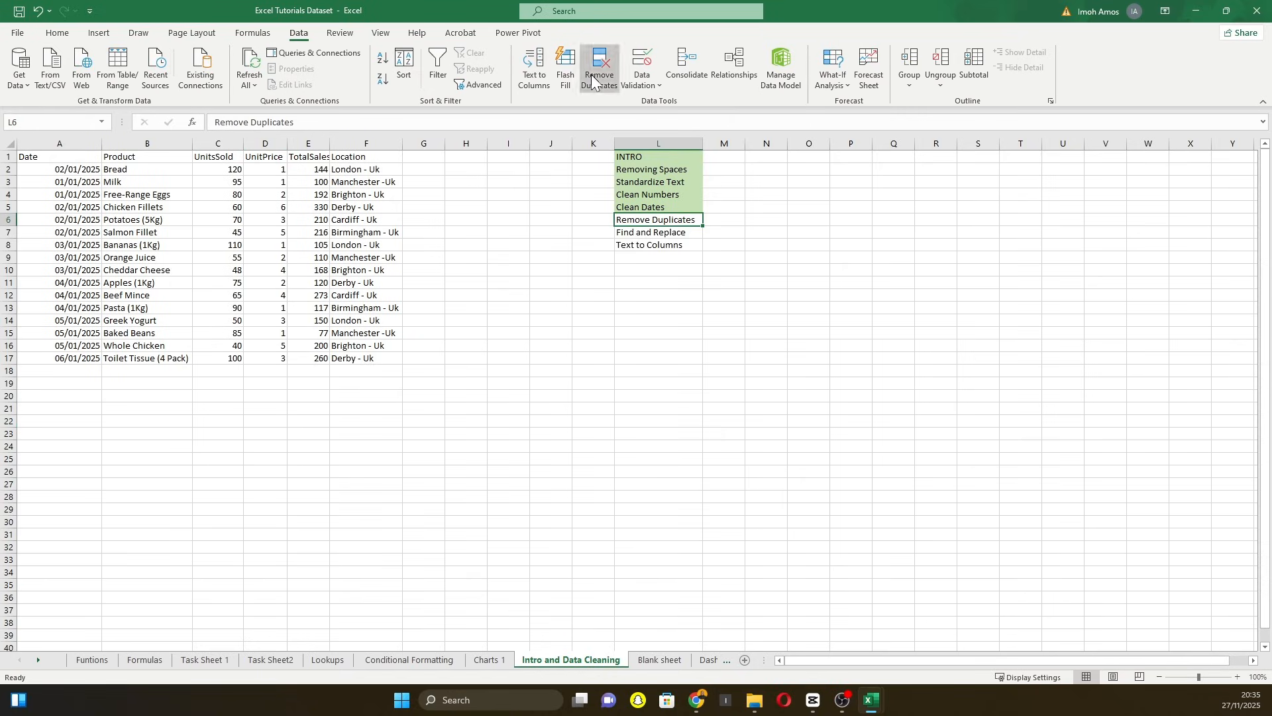
{"action": "key", "text": "Escape"}
{"action": "left_click", "coordinate": [58, 33]}
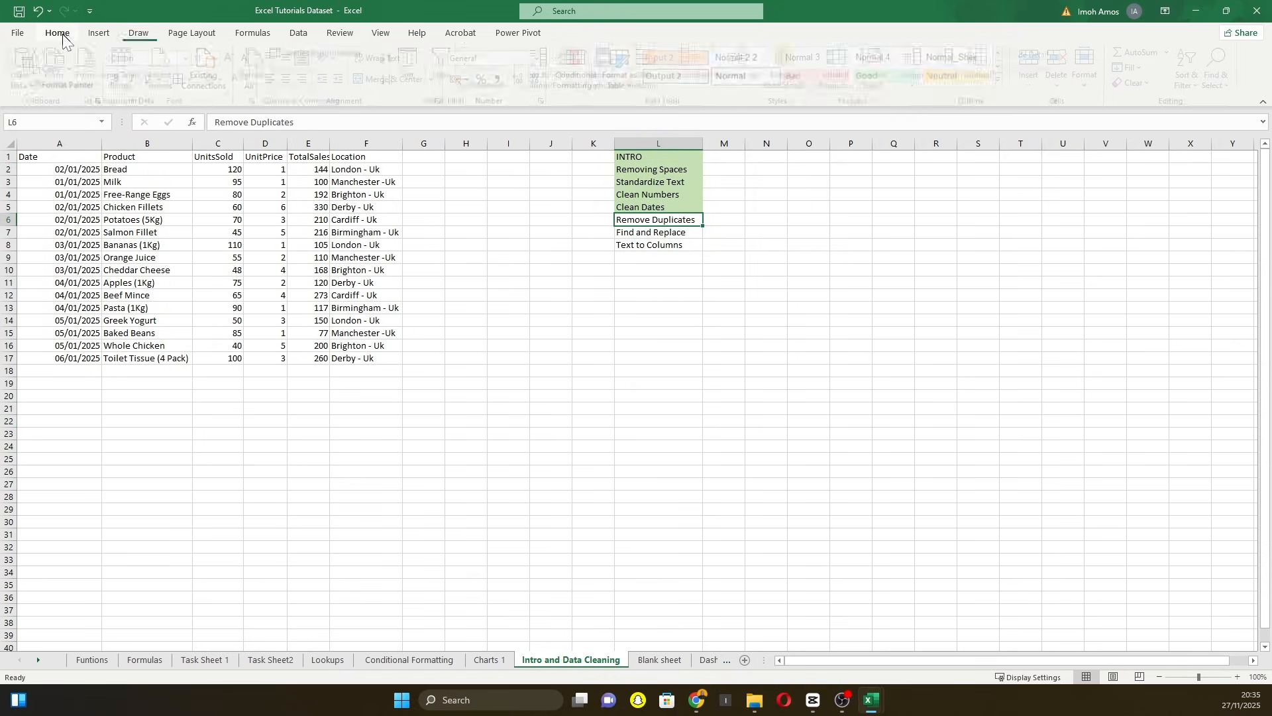
{"action": "left_click", "coordinate": [211, 85]}
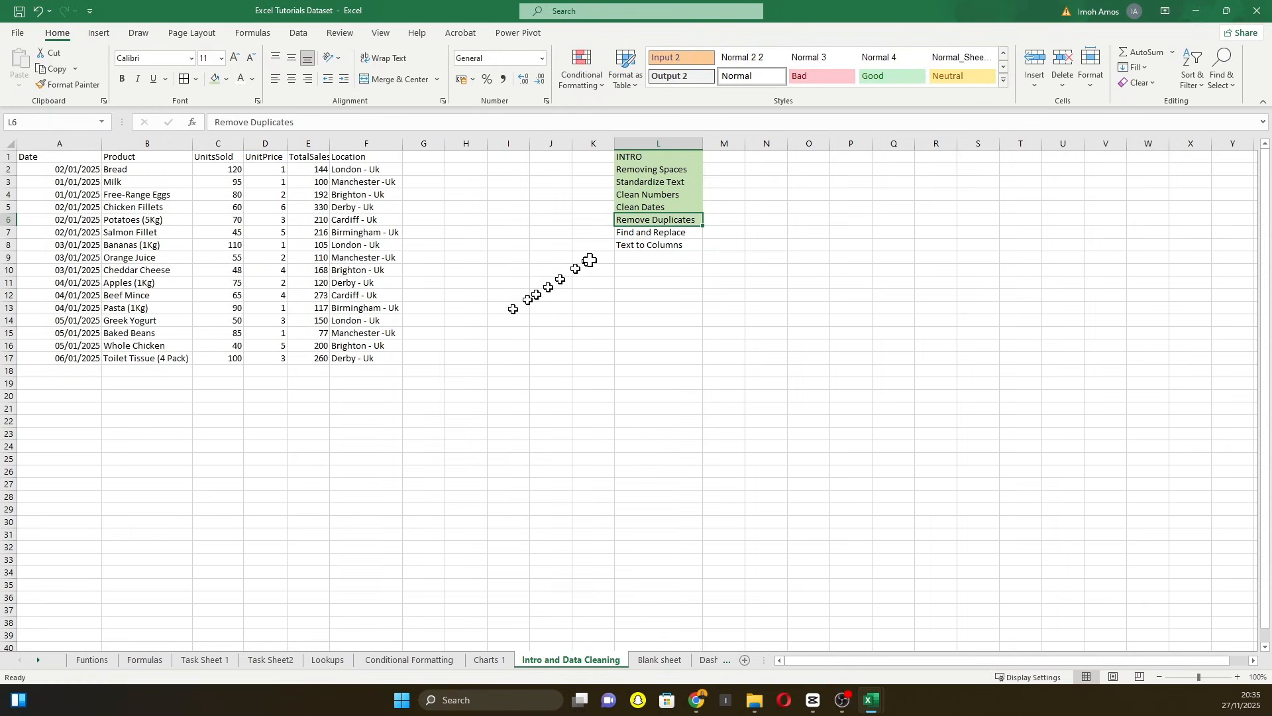
- Review the Find and Replace and Text to Columns topics against the city and country entries in the Location column
{"action": "left_click", "coordinate": [646, 232]}
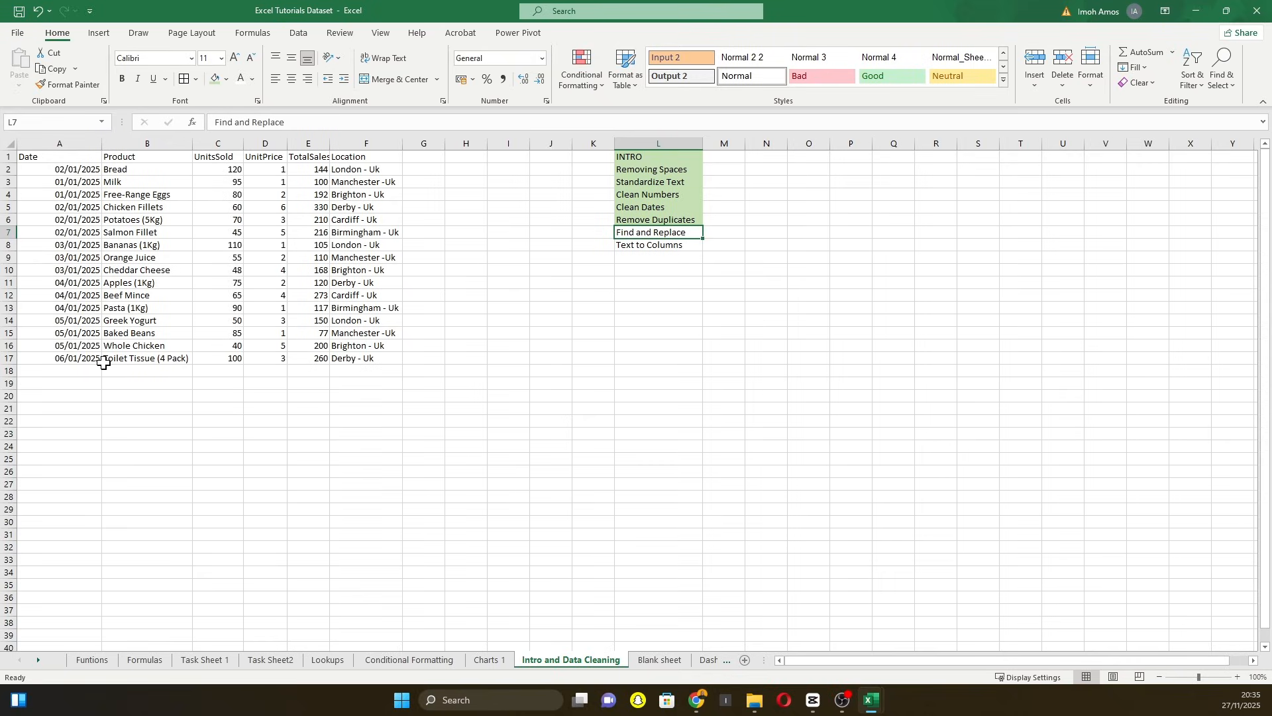
{"action": "left_click", "coordinate": [351, 208]}
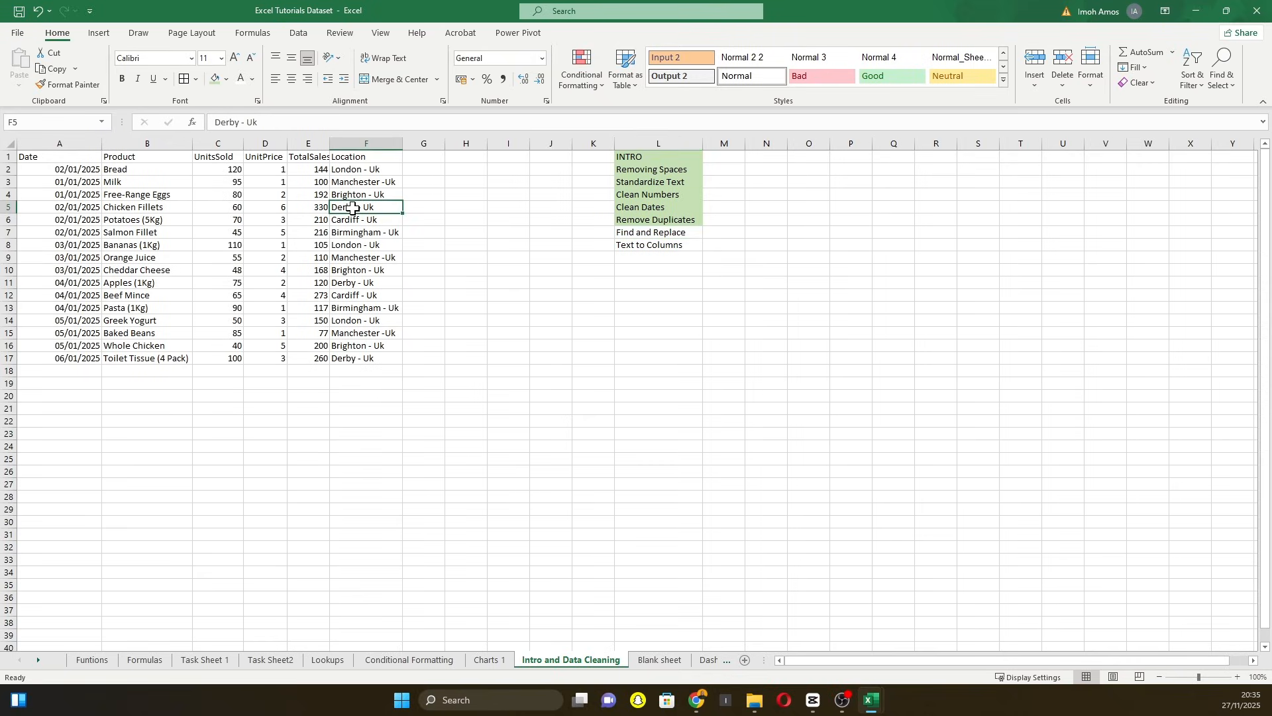
{"action": "left_click", "coordinate": [355, 169]}
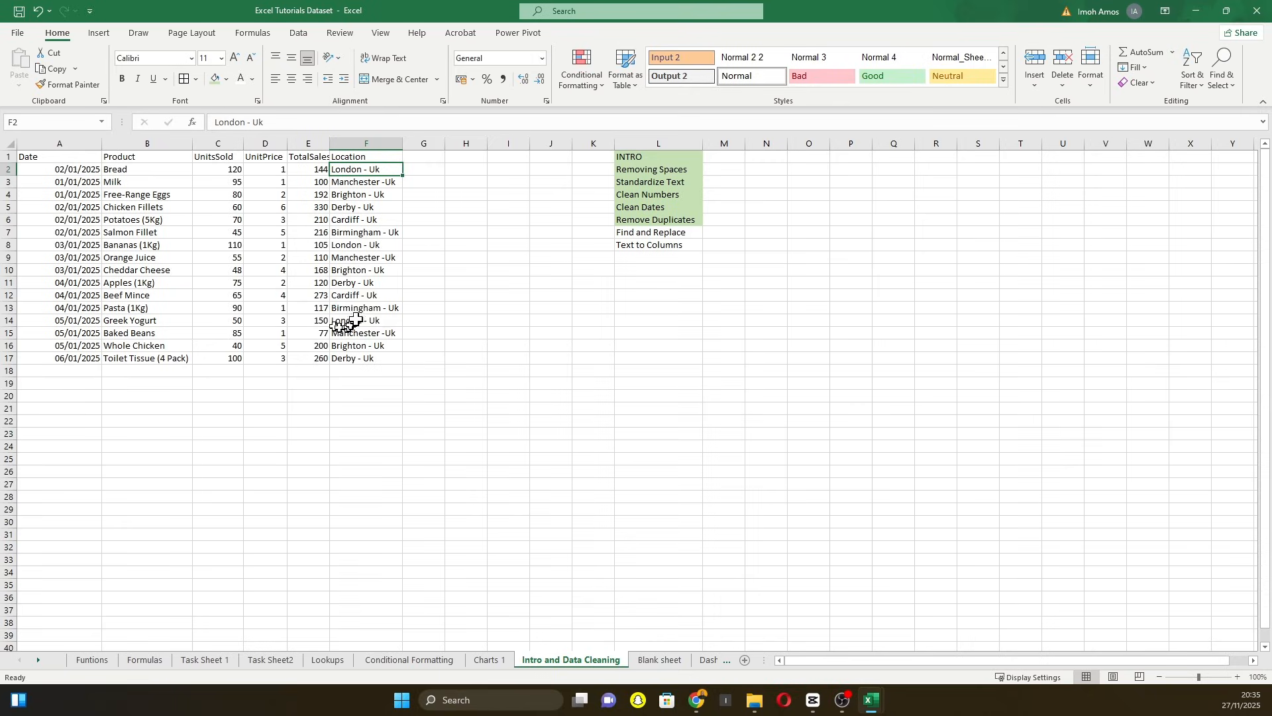
{"action": "left_click", "coordinate": [355, 147]}
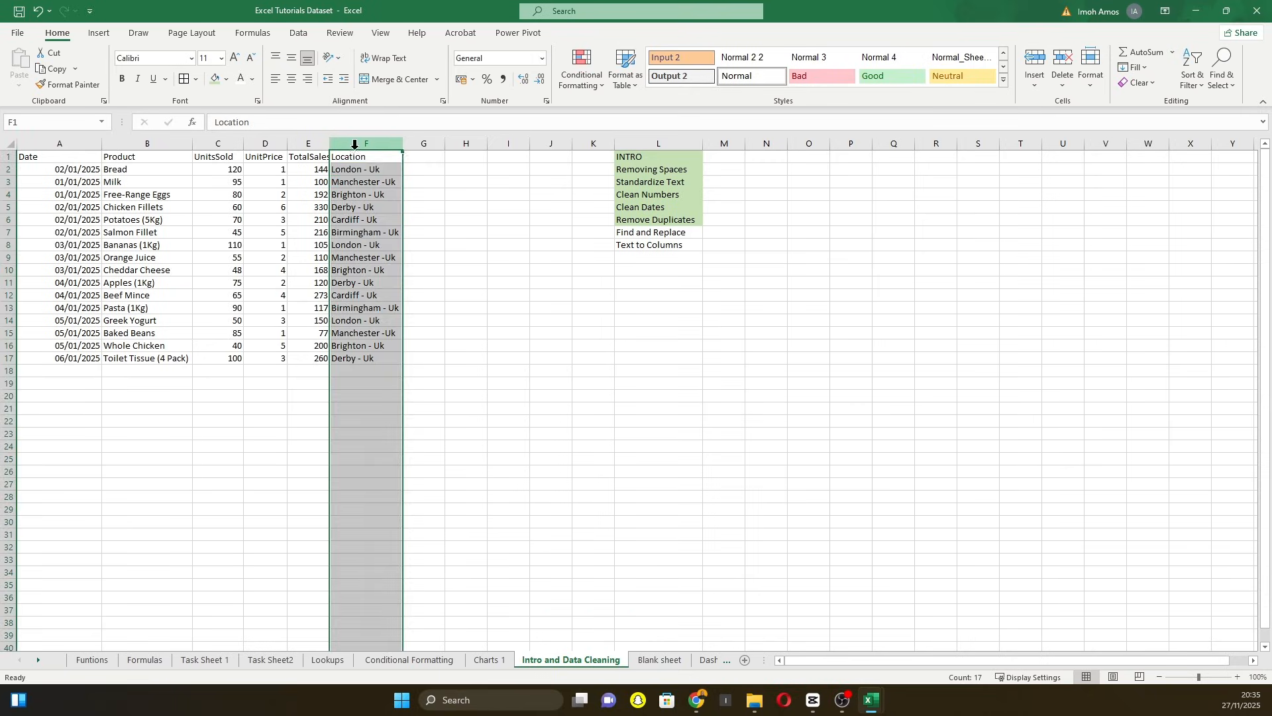
{"action": "left_click", "coordinate": [656, 233]}
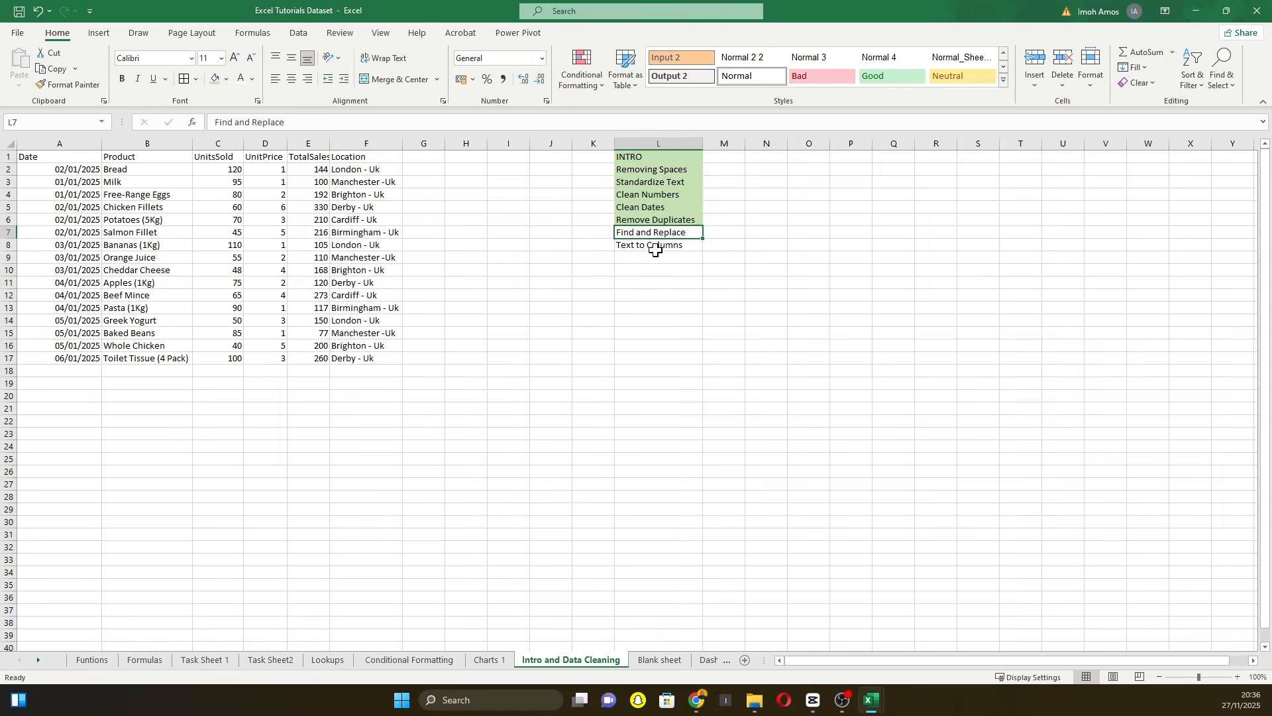
{"action": "left_click", "coordinate": [656, 246]}
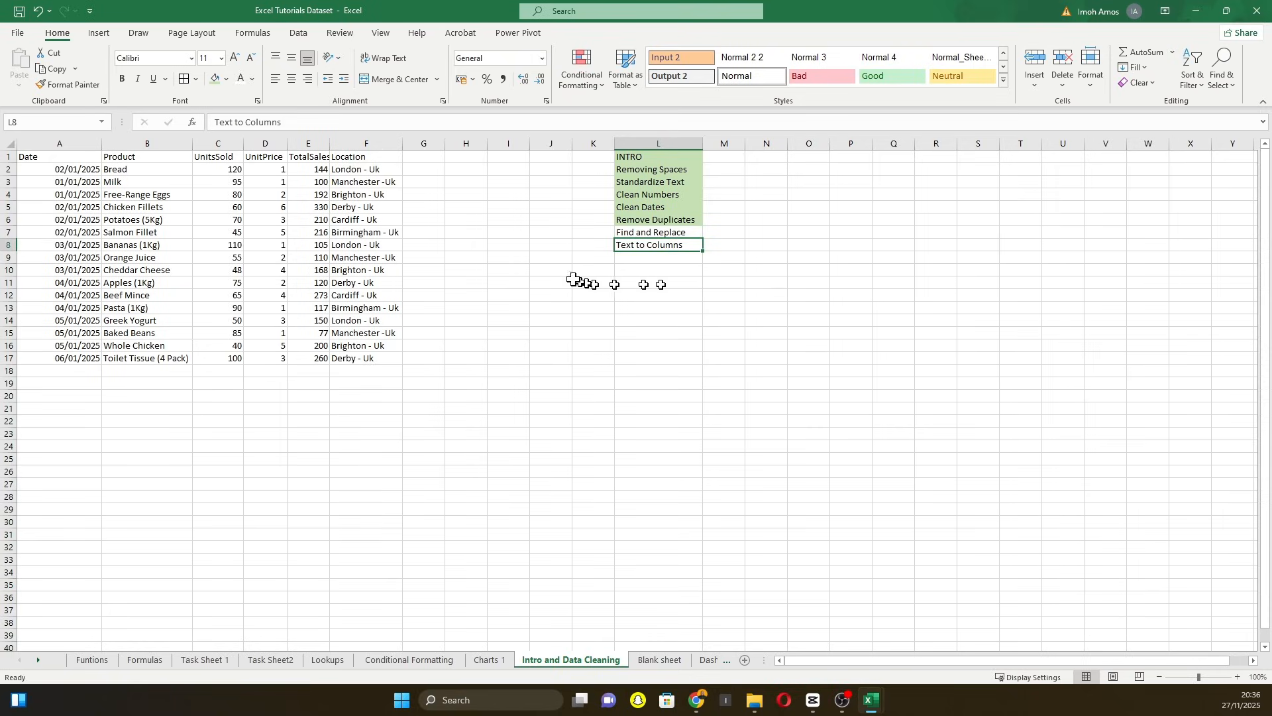
{"action": "left_click", "coordinate": [374, 144]}
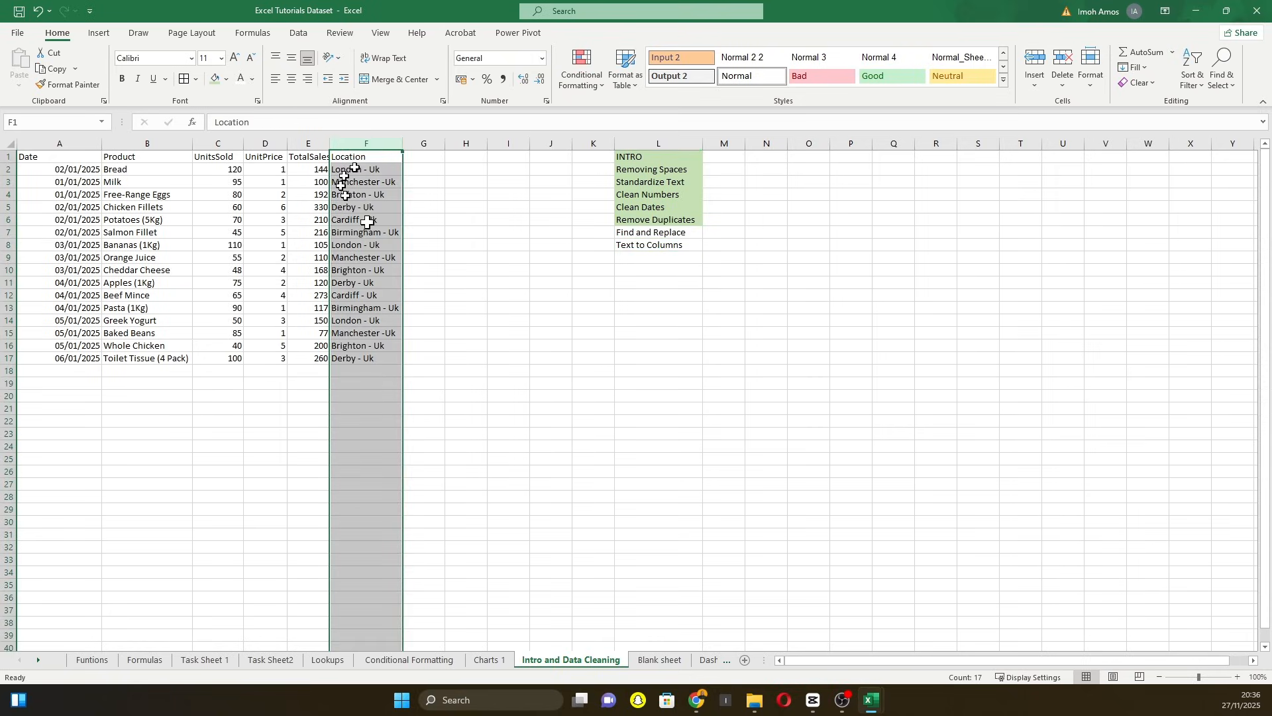
- Enter the note "London to Greater London" in B22 and fill the cell with red
{"action": "left_click", "coordinate": [151, 422]}
{"action": "type", "text": "London to Greater London"}
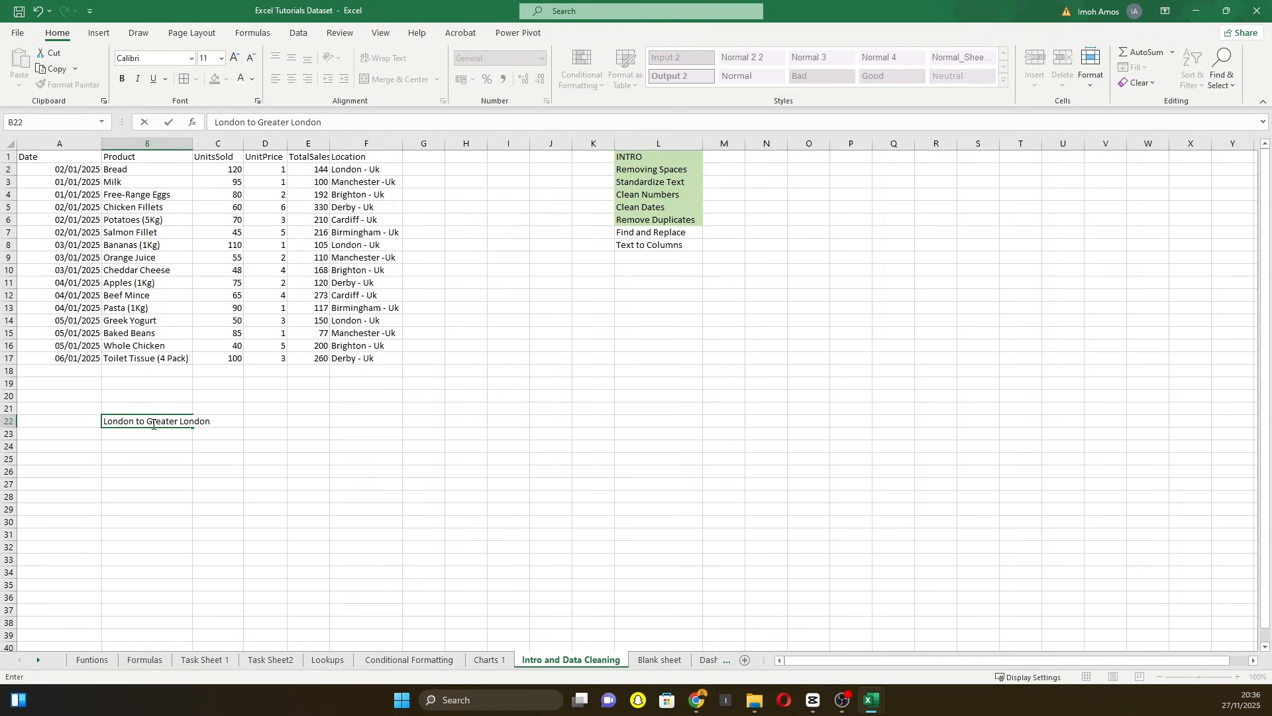
{"action": "left_click", "coordinate": [157, 494]}
{"action": "left_click", "coordinate": [134, 420]}
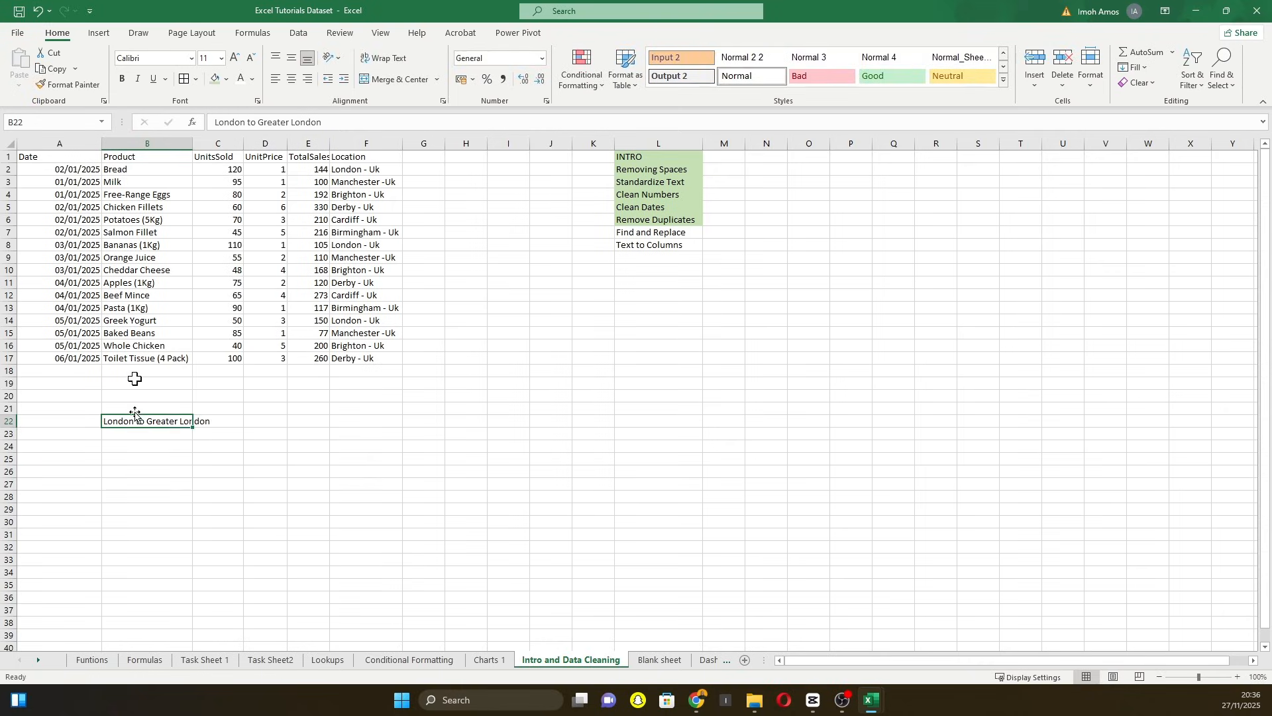
{"action": "left_click", "coordinate": [226, 78]}
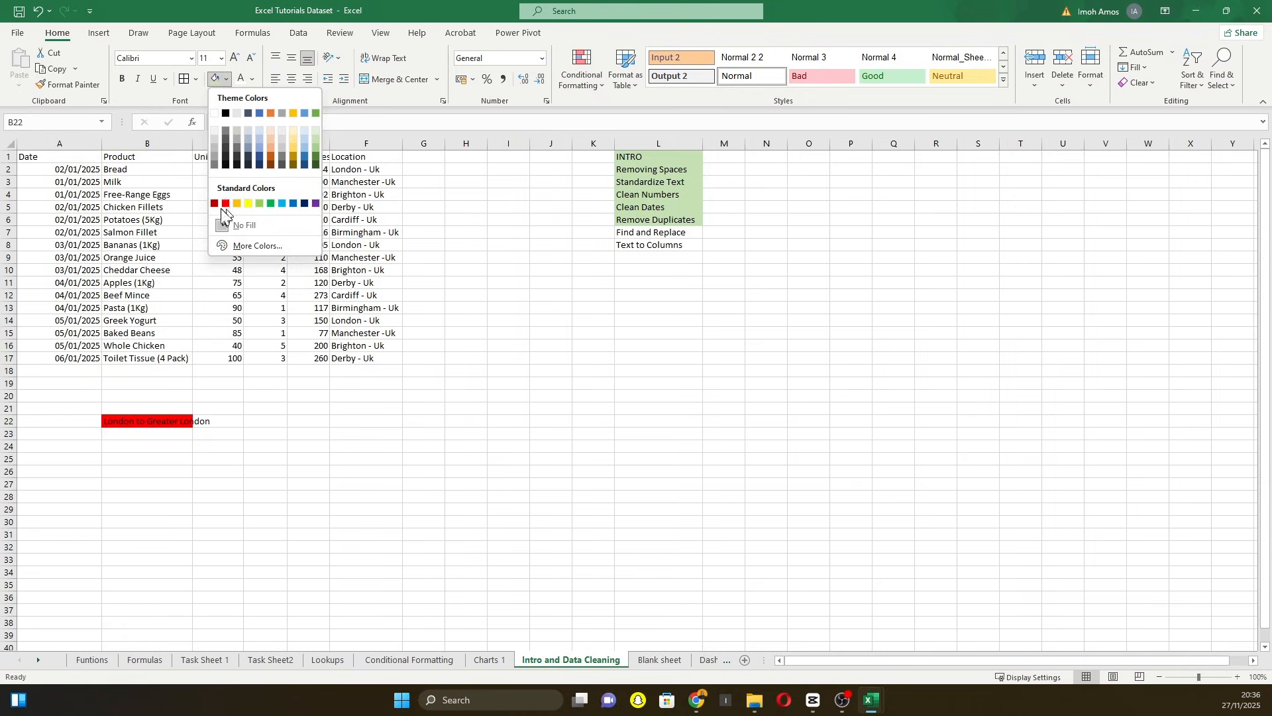
{"action": "left_click", "coordinate": [225, 204]}
{"action": "left_click", "coordinate": [391, 495]}
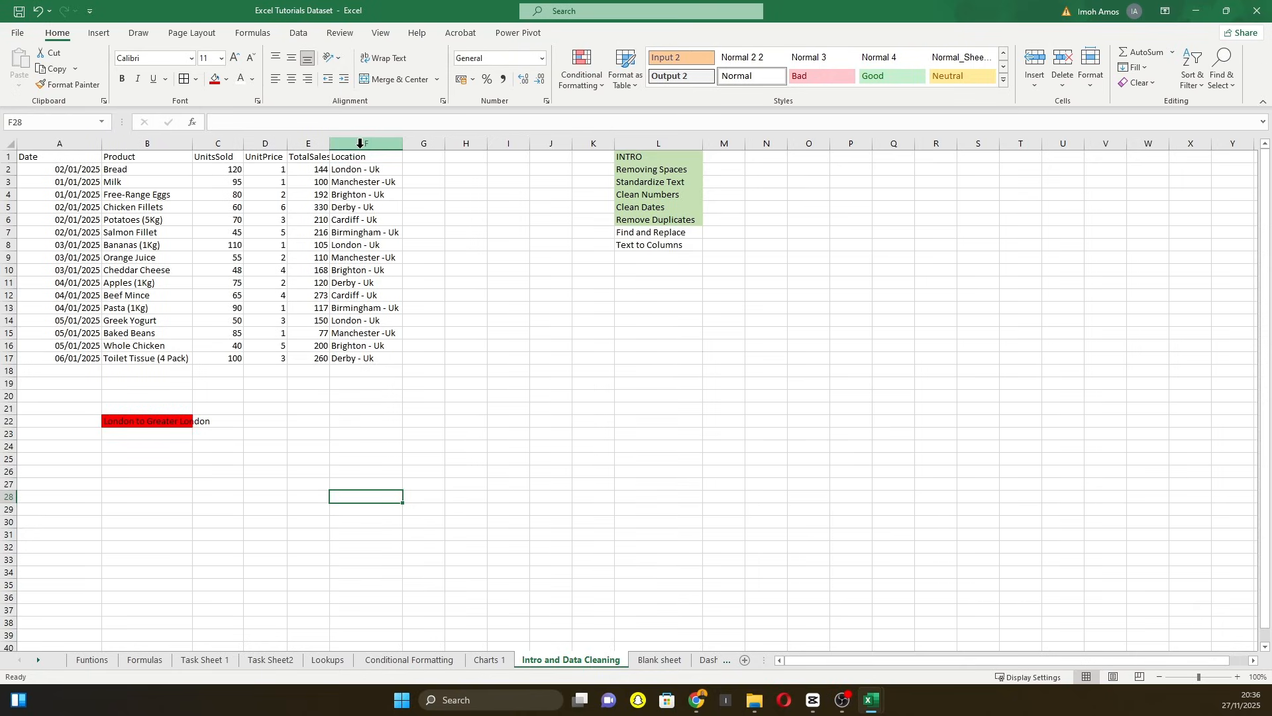
- Split the Location column into city and country with Text to Columns, delimited by a hyphen, in General format with destination $F$1
{"action": "left_click", "coordinate": [360, 144]}
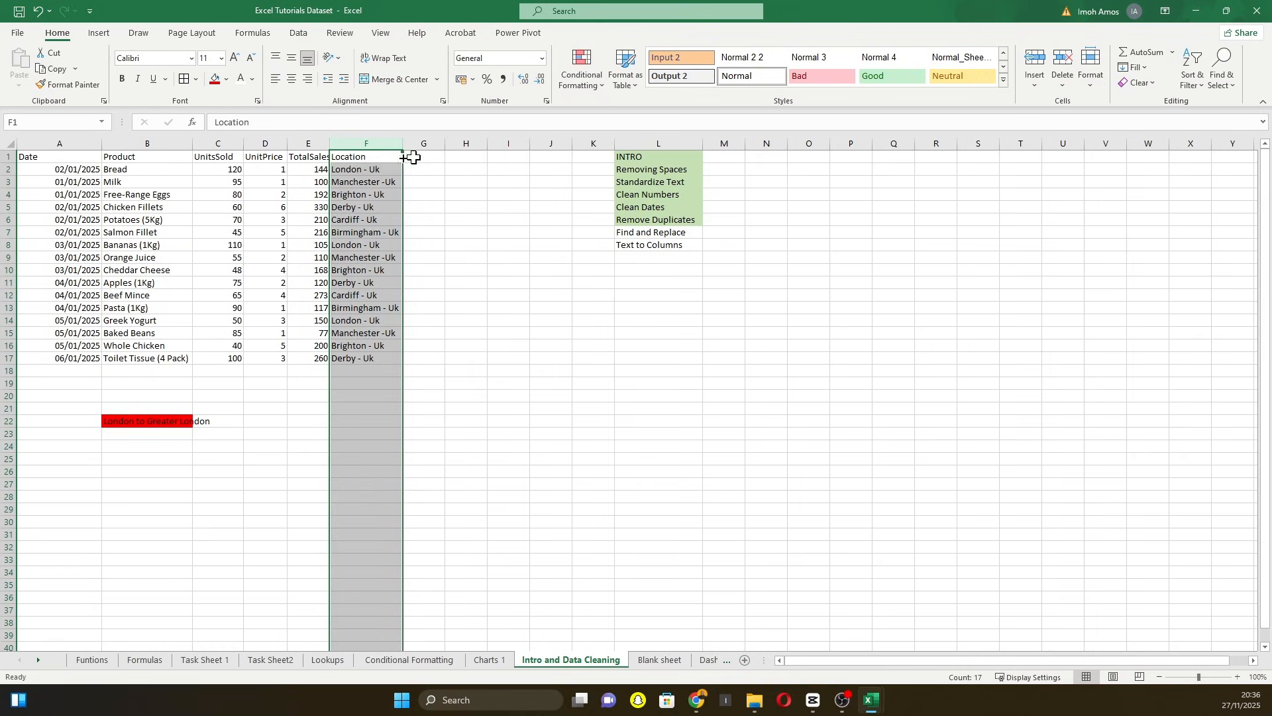
{"action": "left_click", "coordinate": [350, 379]}
{"action": "left_click", "coordinate": [366, 143]}
{"action": "left_click", "coordinate": [298, 33]}
{"action": "left_click", "coordinate": [546, 75]}
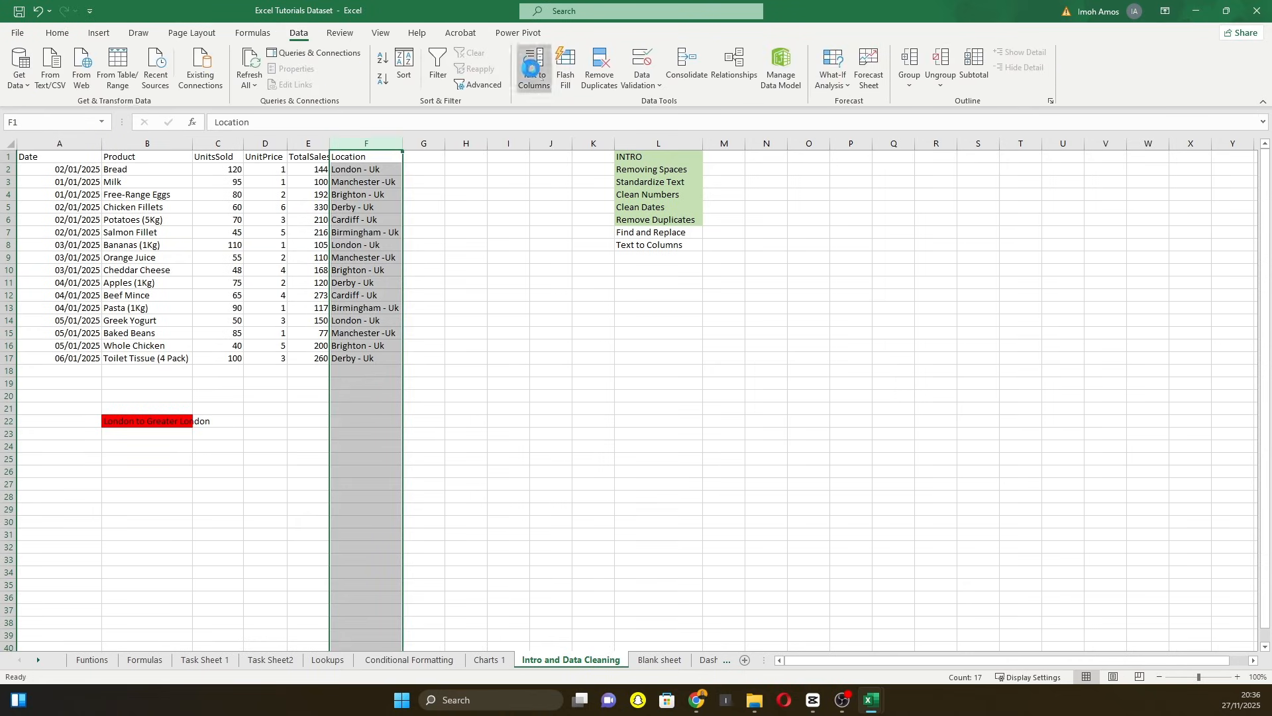
{"action": "left_click_drag", "start_coordinate": [497, 36], "coordinate": [656, 59]}
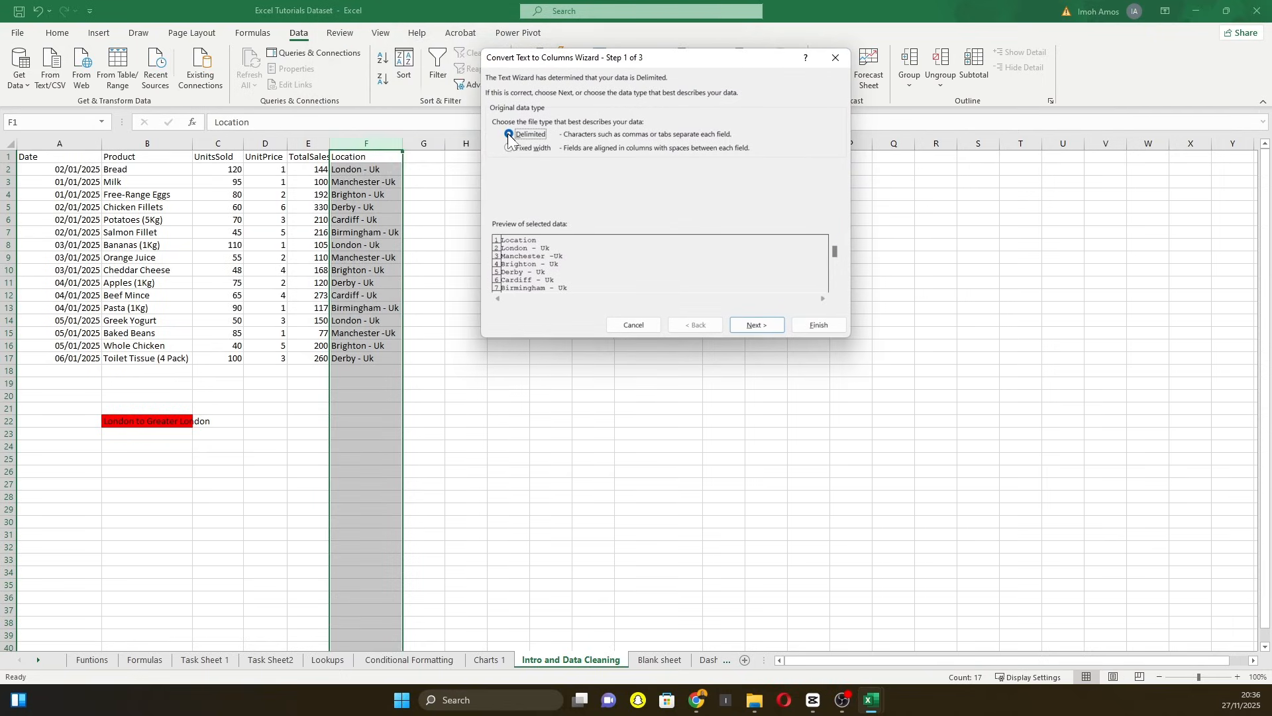
{"action": "left_click", "coordinate": [765, 327]}
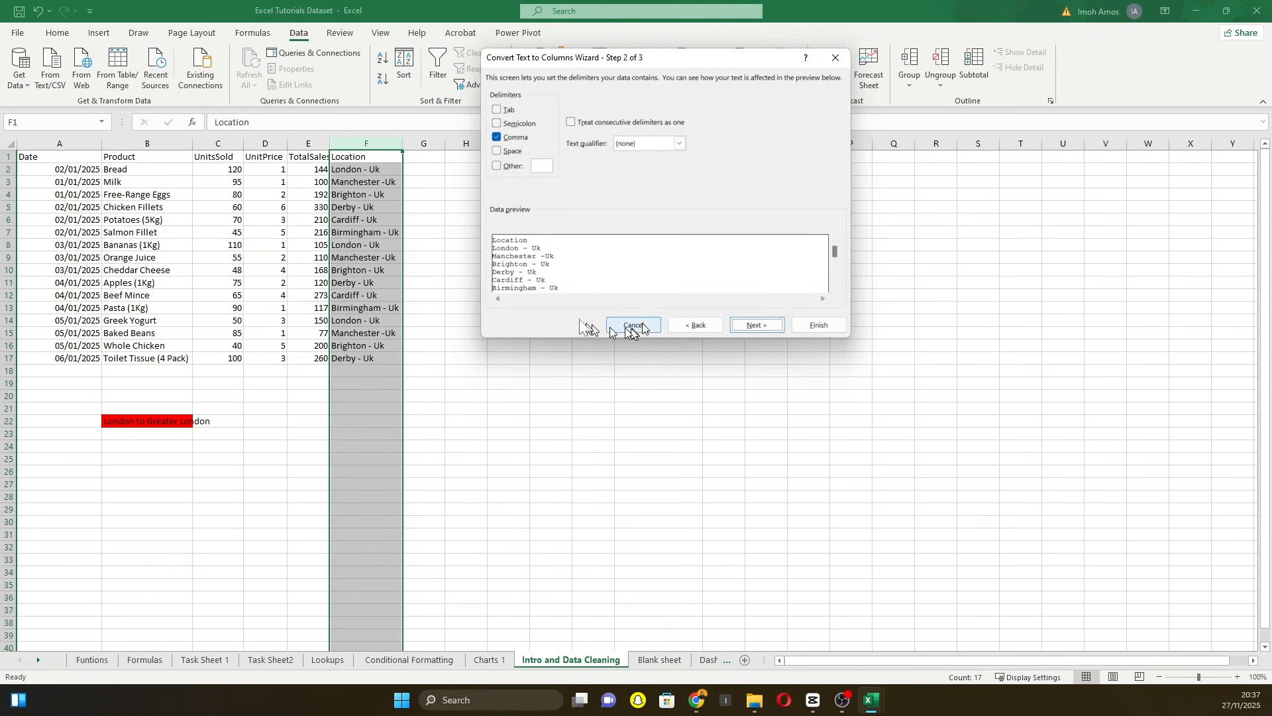
{"action": "left_click", "coordinate": [496, 164]}
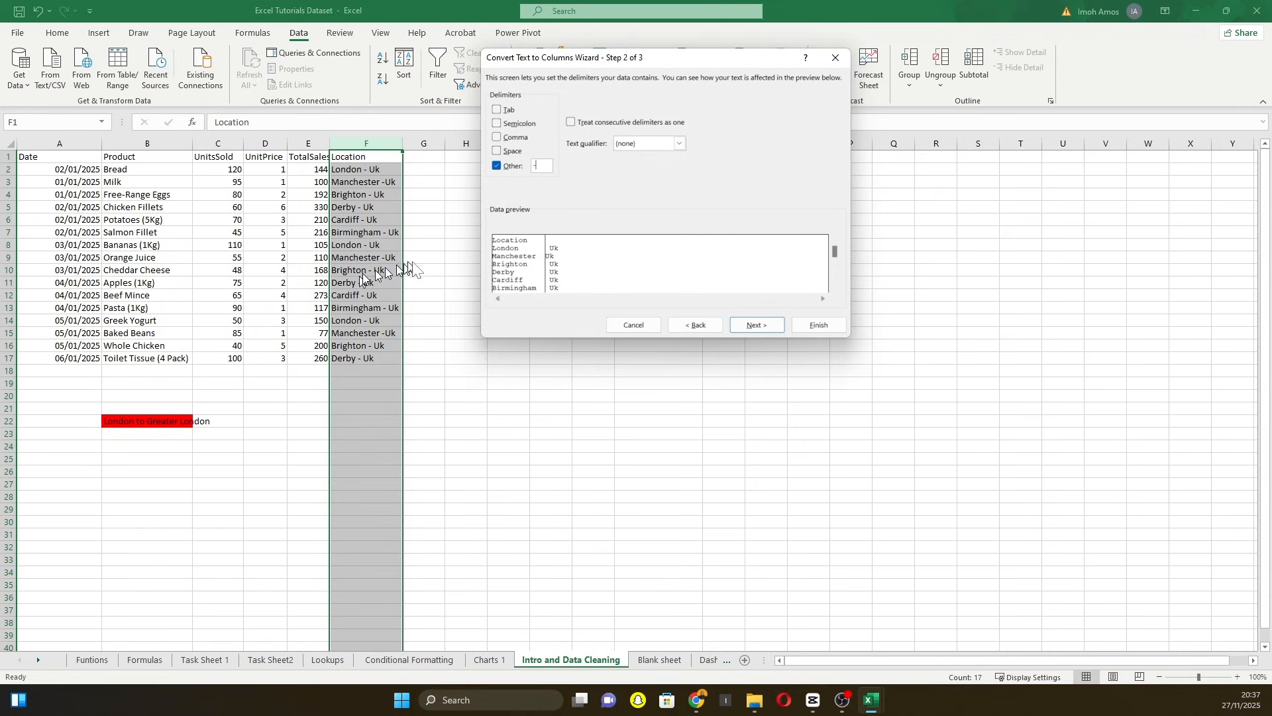
{"action": "left_click", "coordinate": [757, 324]}
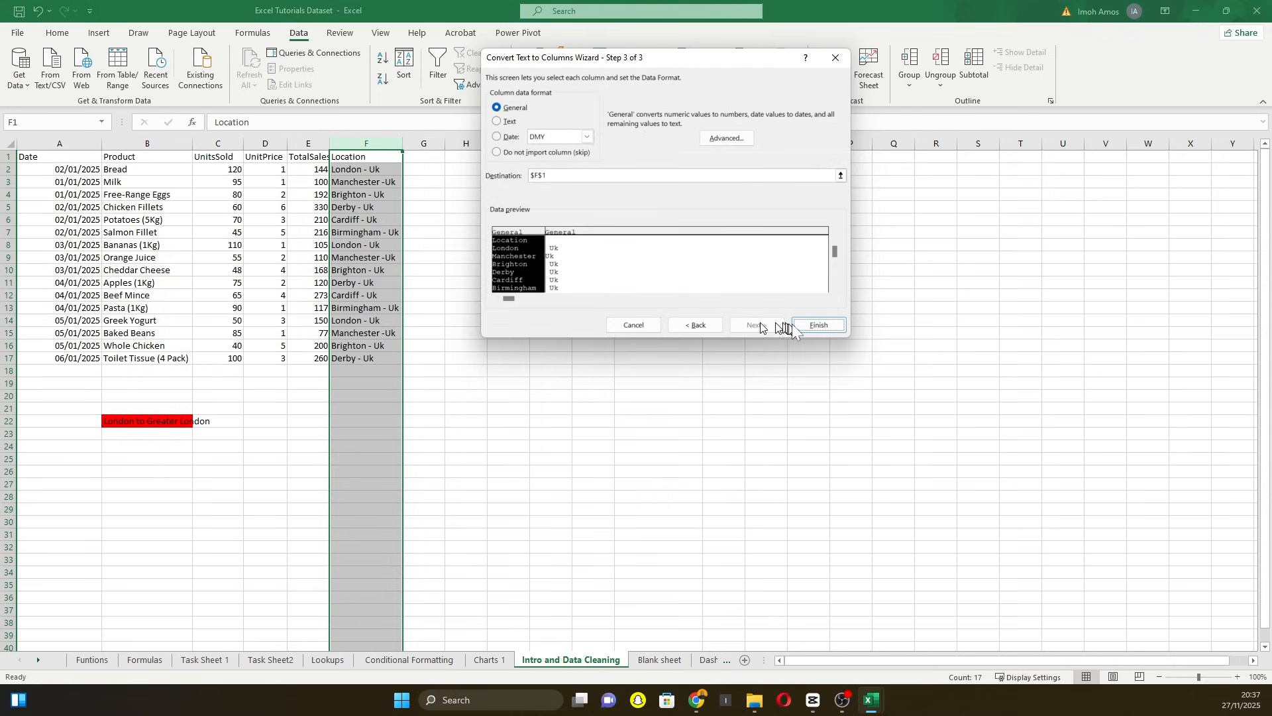
{"action": "left_click", "coordinate": [819, 325]}
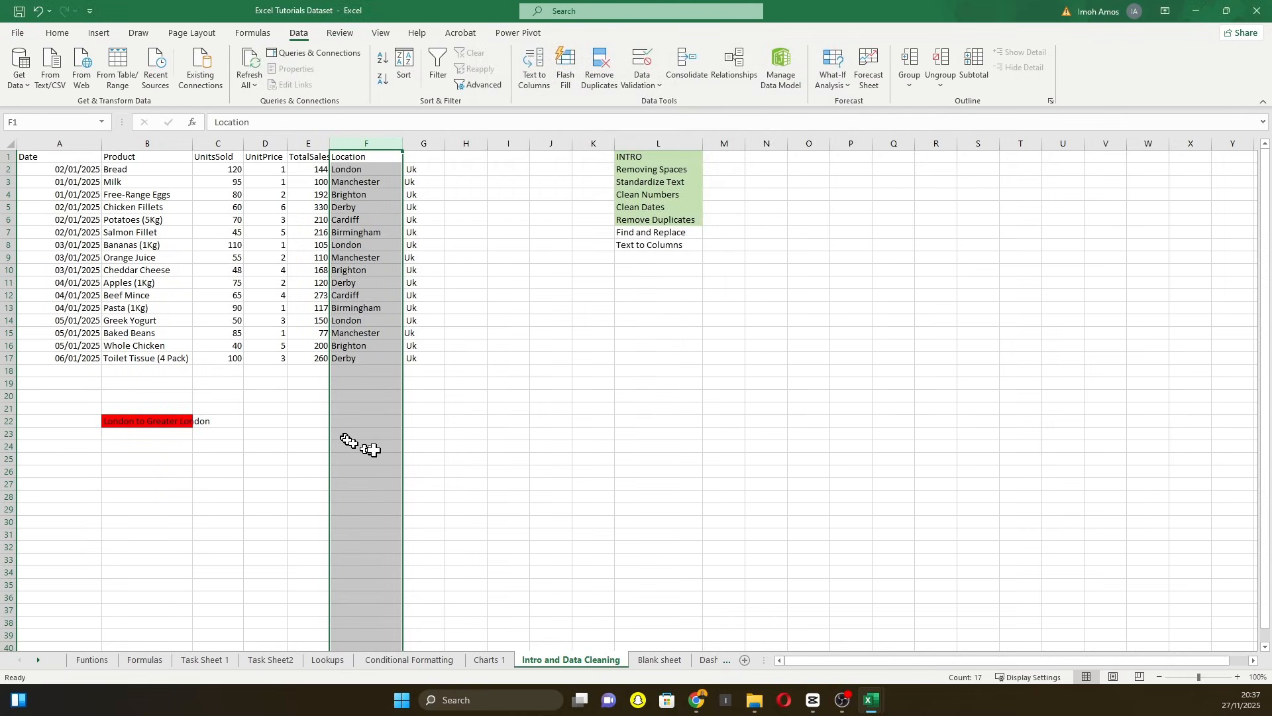
{"action": "left_click", "coordinate": [396, 420]}
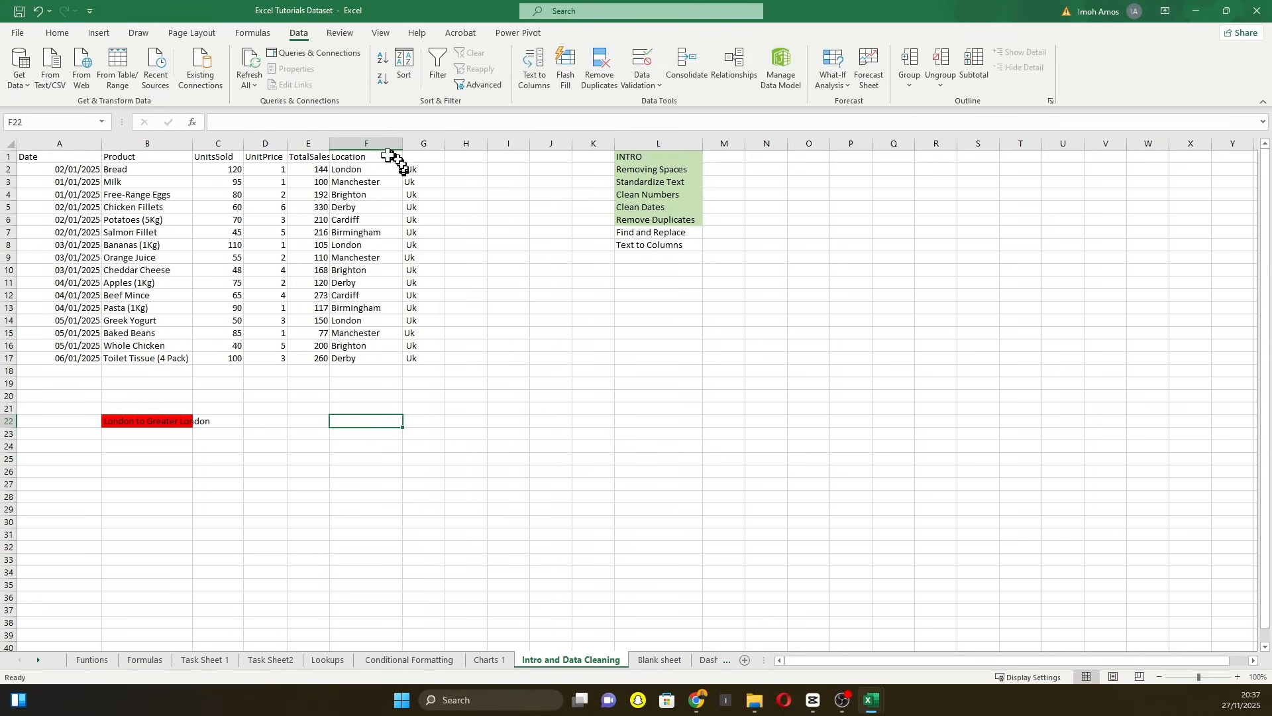
- Enter the header "Country" in G1 above the split-off country values
{"action": "left_click", "coordinate": [425, 160]}
{"action": "type", "text": "Country"}
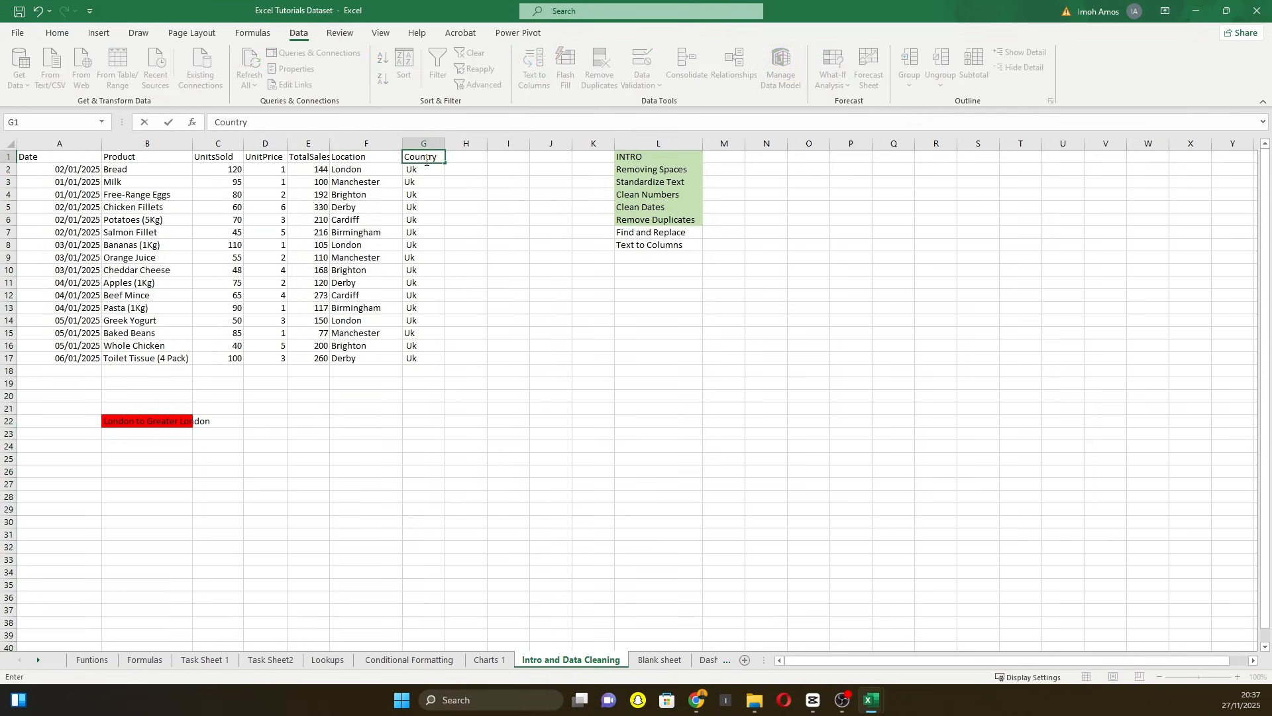
{"action": "left_click", "coordinate": [465, 484]}
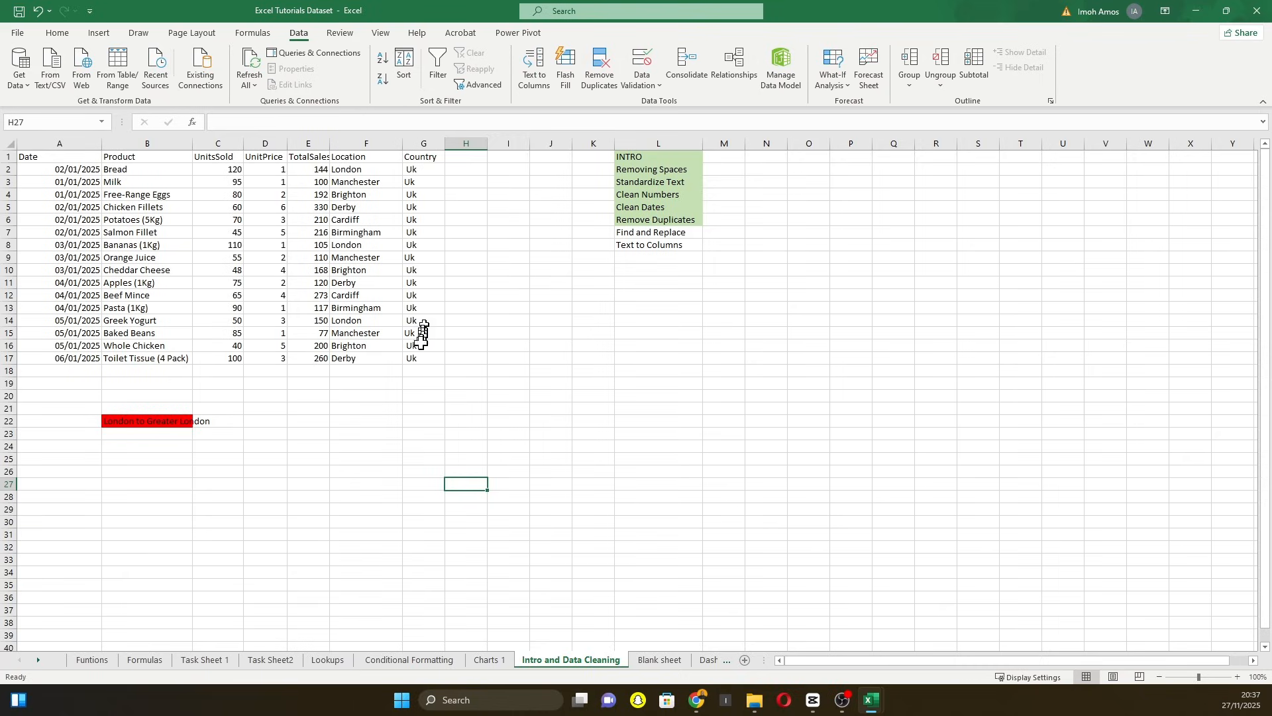
- Enter =TRIM(G2) in H2 and fill the formula down to H17 to strip extra spaces from the country values
{"action": "left_click", "coordinate": [421, 140]}
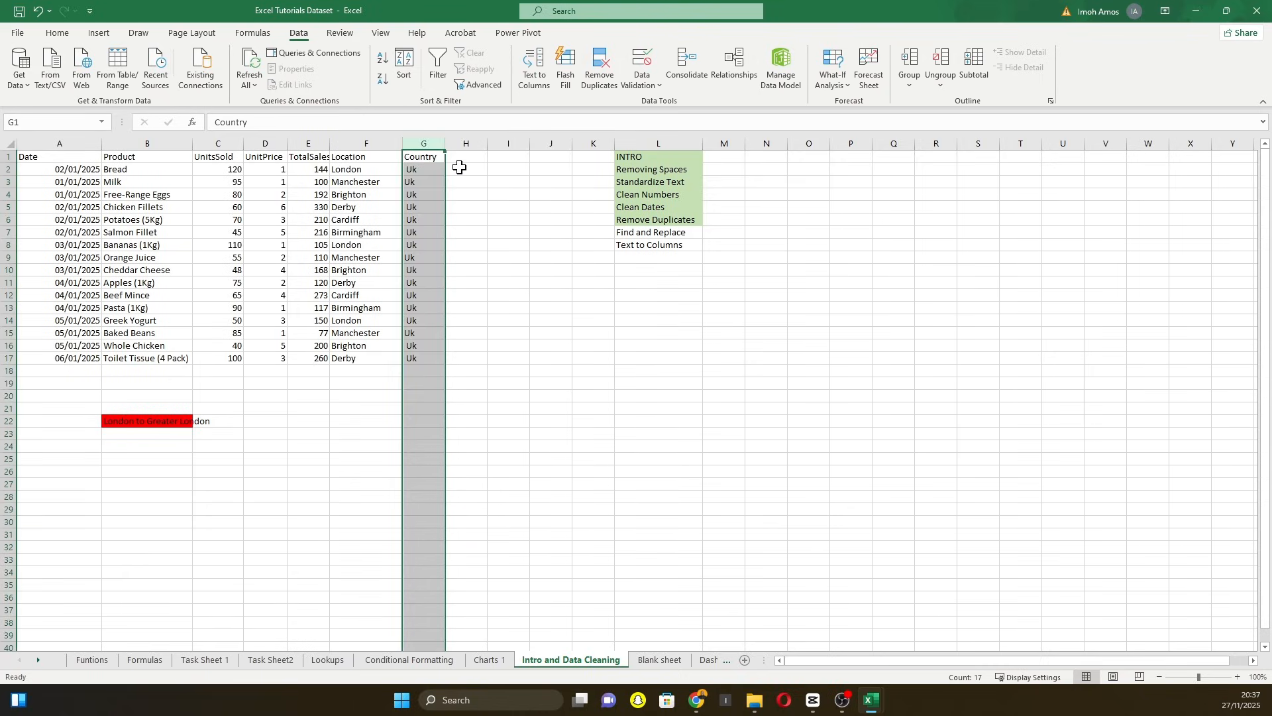
{"action": "left_click", "coordinate": [460, 167]}
{"action": "type", "text": "=Tri"}
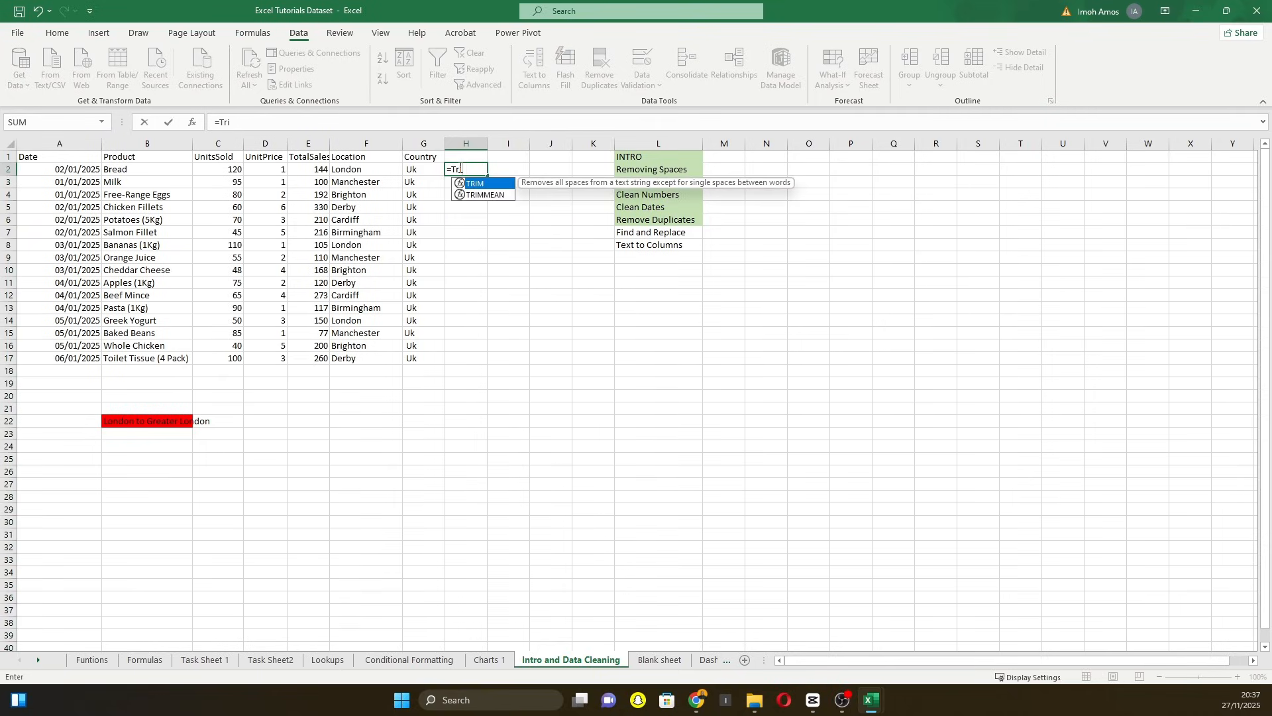
{"action": "key", "text": "Tab"}
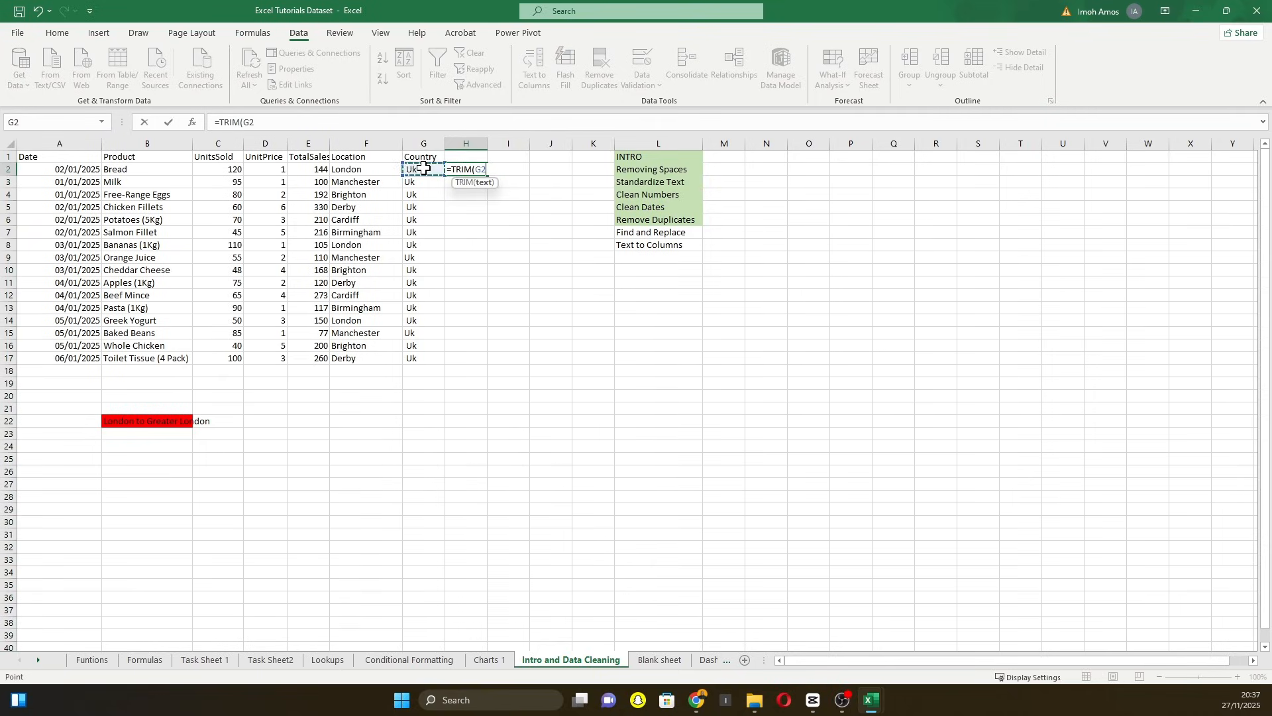
{"action": "key", "text": "Return"}
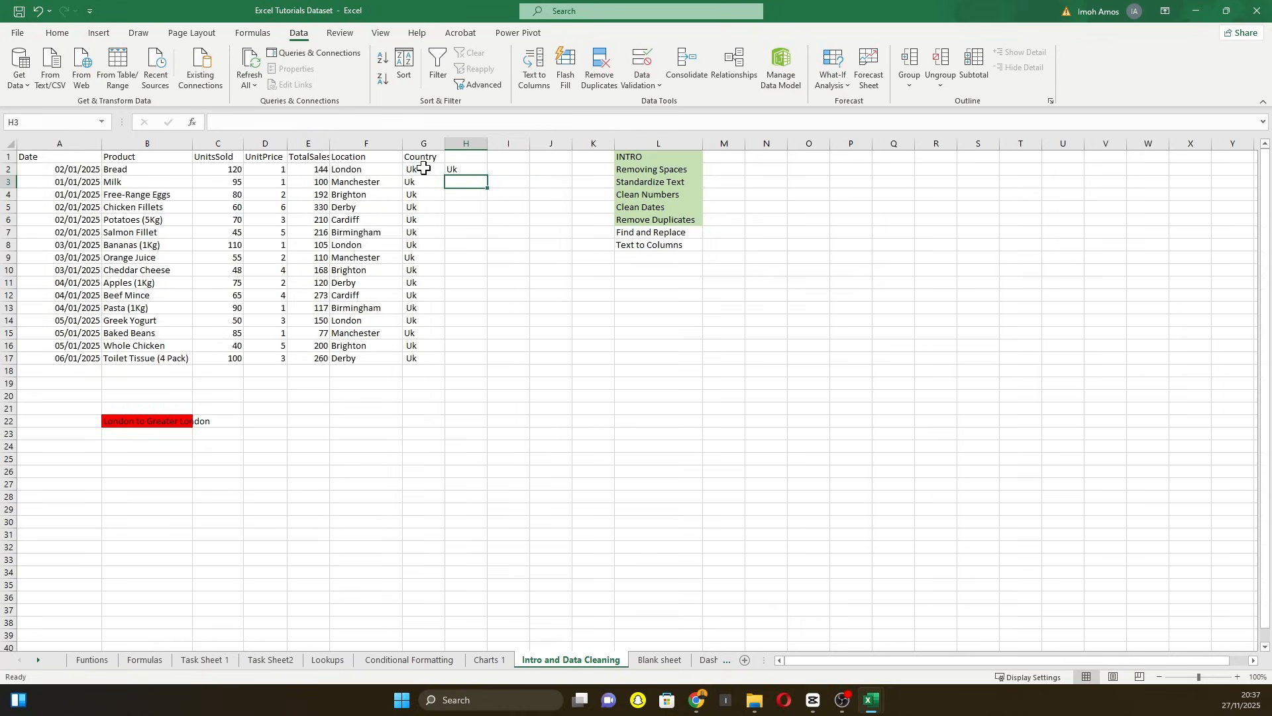
{"action": "left_click", "coordinate": [466, 170]}
{"action": "double_click", "coordinate": [490, 176]}
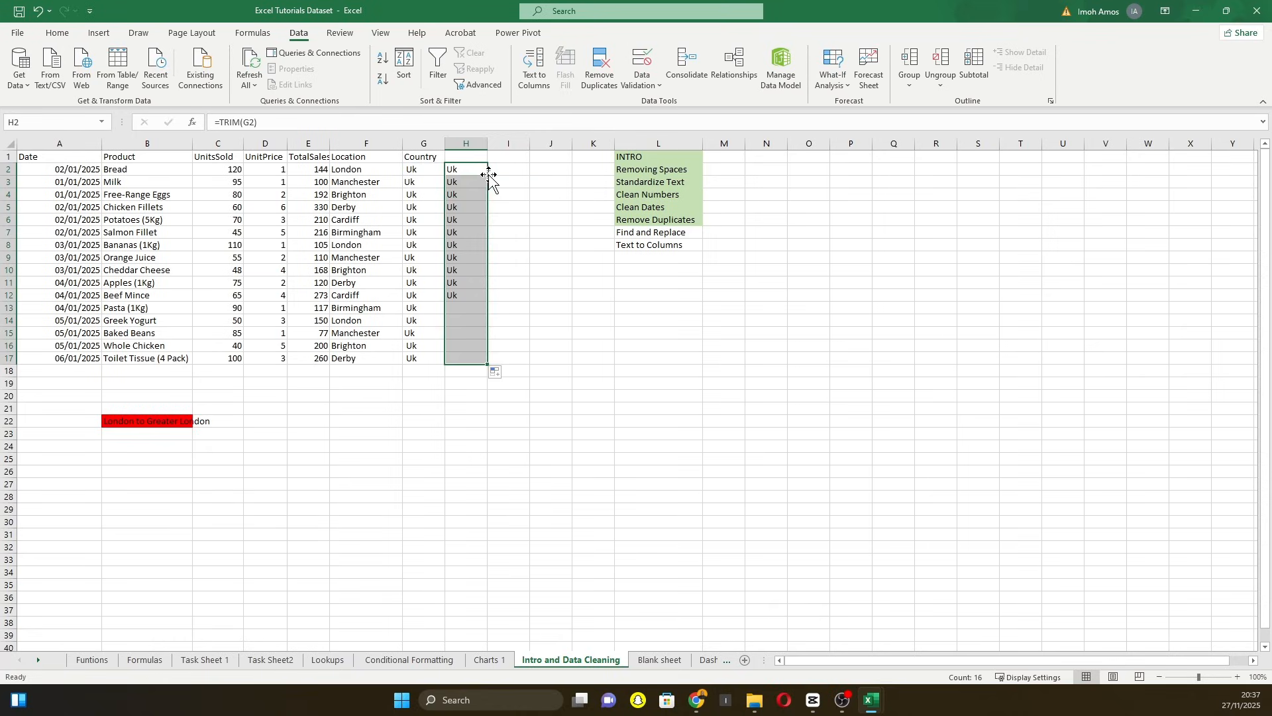
- Copy the "Country" header from G1 into H1 above the trimmed country values
{"action": "left_click", "coordinate": [418, 159]}
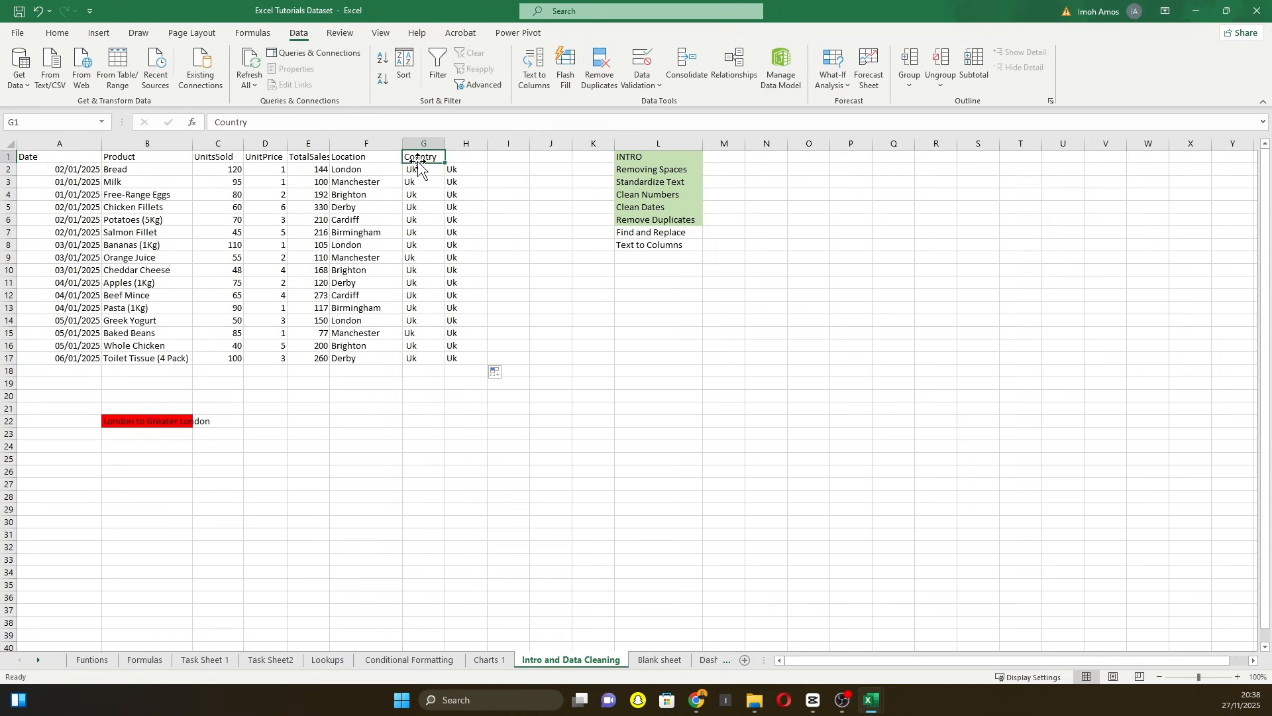
{"action": "key", "text": "ctrl+c"}
{"action": "left_click", "coordinate": [451, 157]}
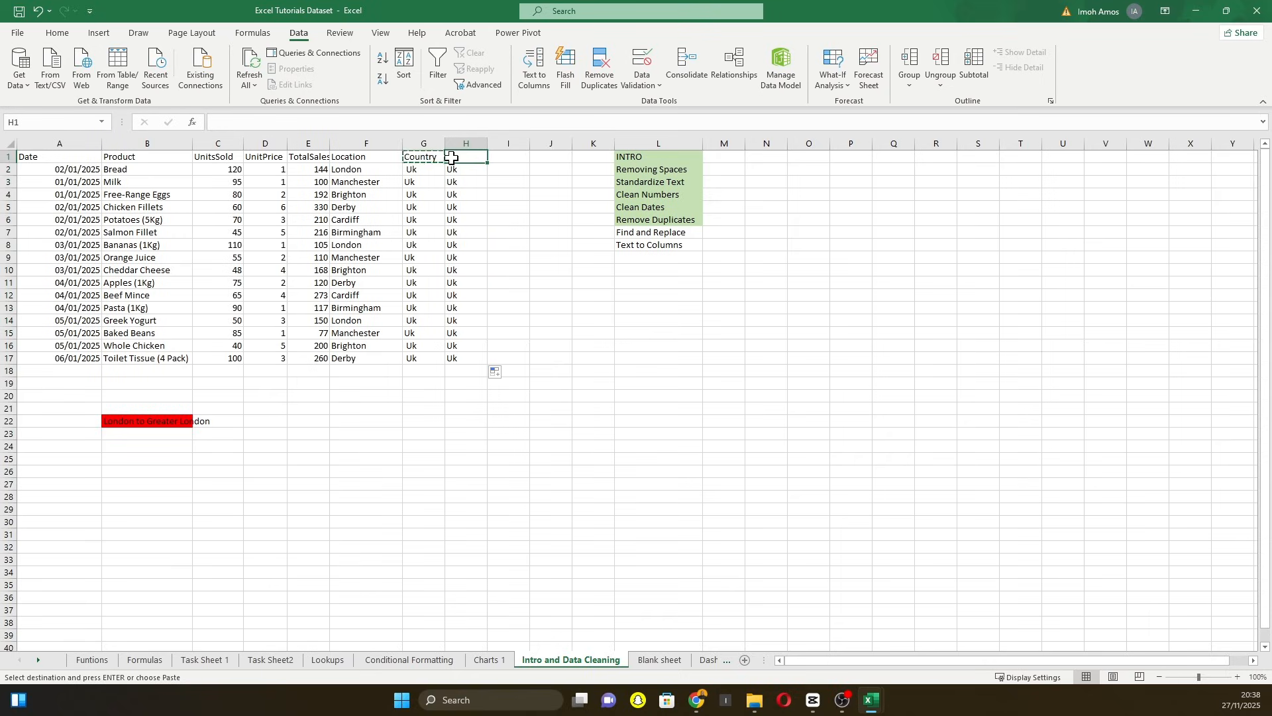
{"action": "key", "text": "ctrl+v"}
{"action": "left_click", "coordinate": [438, 157]}
{"action": "left_click", "coordinate": [544, 208]}
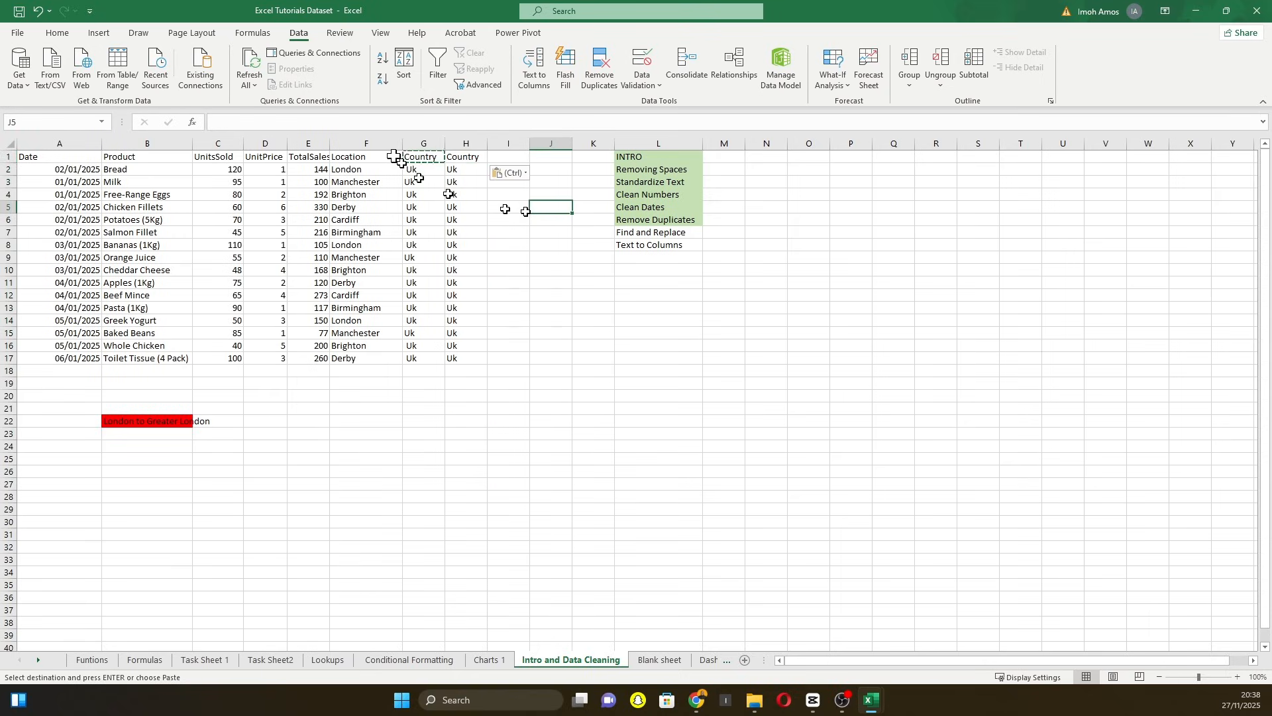
{"action": "key", "text": "Escape"}
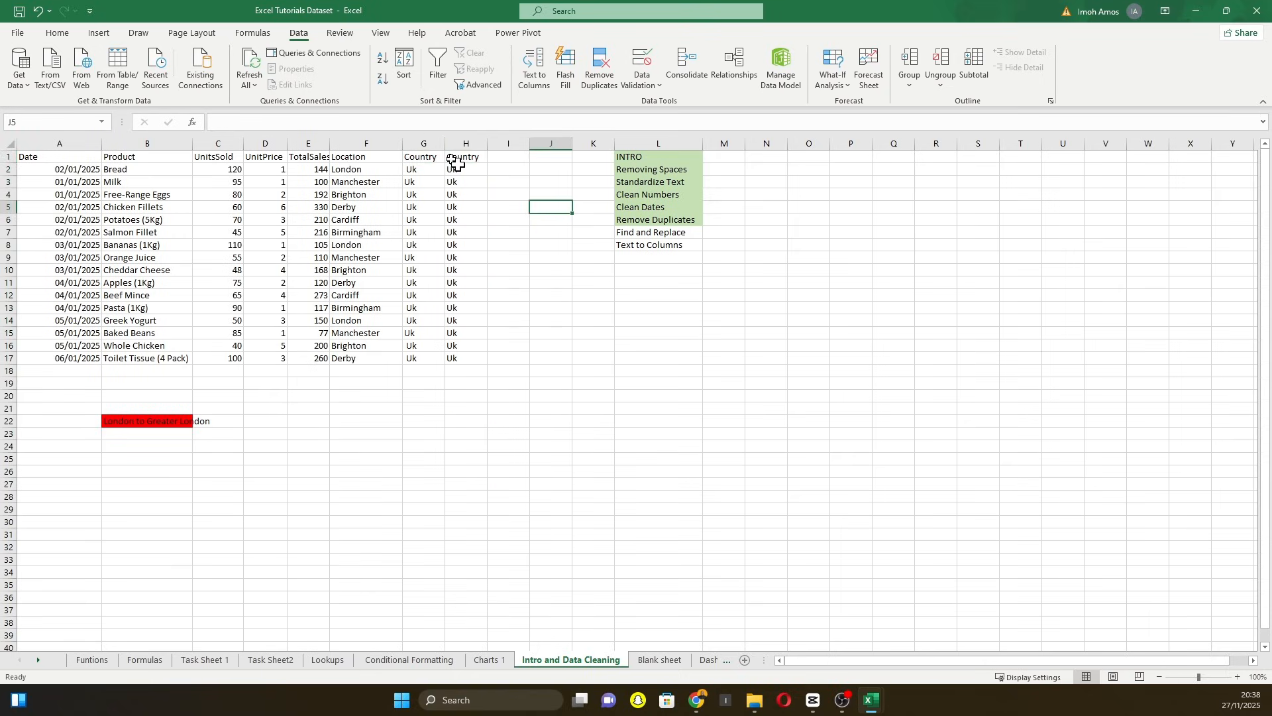
- Convert the trimmed country formulas in column H to static values by pasting the column over itself as values
{"action": "left_click", "coordinate": [457, 159]}
{"action": "key", "text": "ctrl+space"}
{"action": "key", "text": "ctrl+c"}
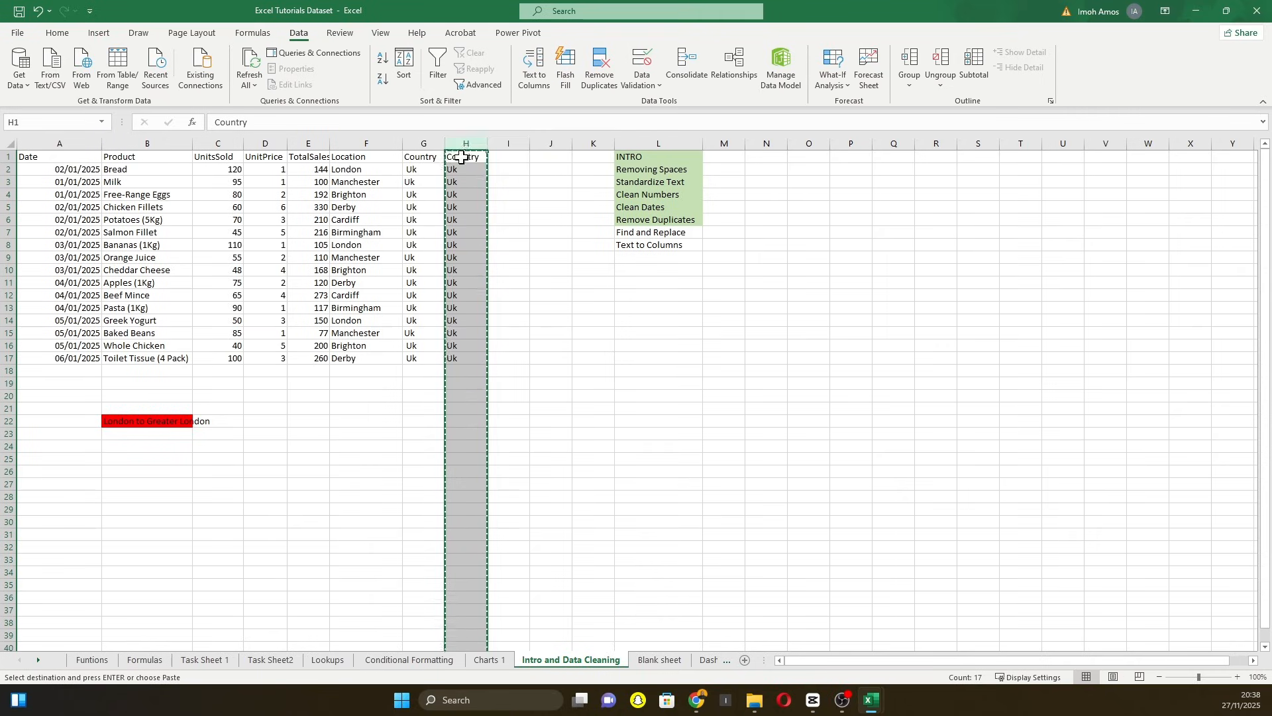
{"action": "right_click", "coordinate": [462, 157]}
{"action": "left_click", "coordinate": [507, 223]}
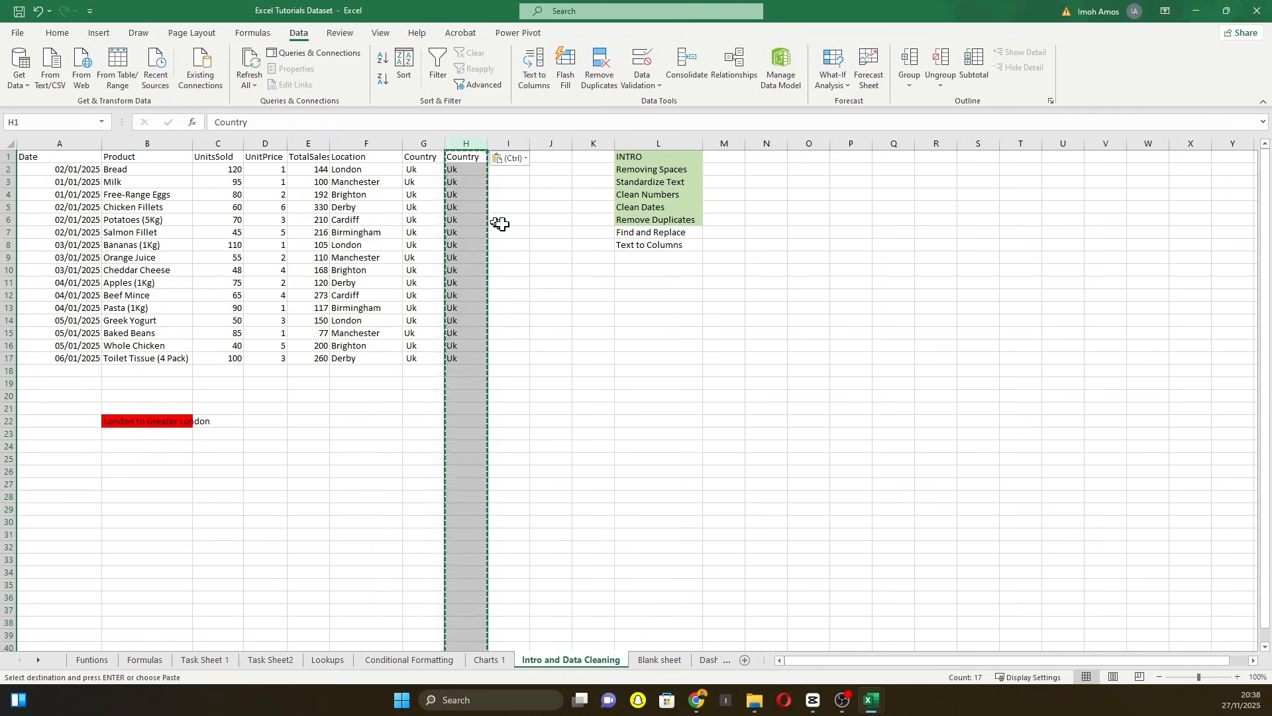
- Delete the original untrimmed Country column G
{"action": "left_click", "coordinate": [419, 157]}
{"action": "key", "text": "ctrl+space"}
{"action": "right_click", "coordinate": [422, 153]}
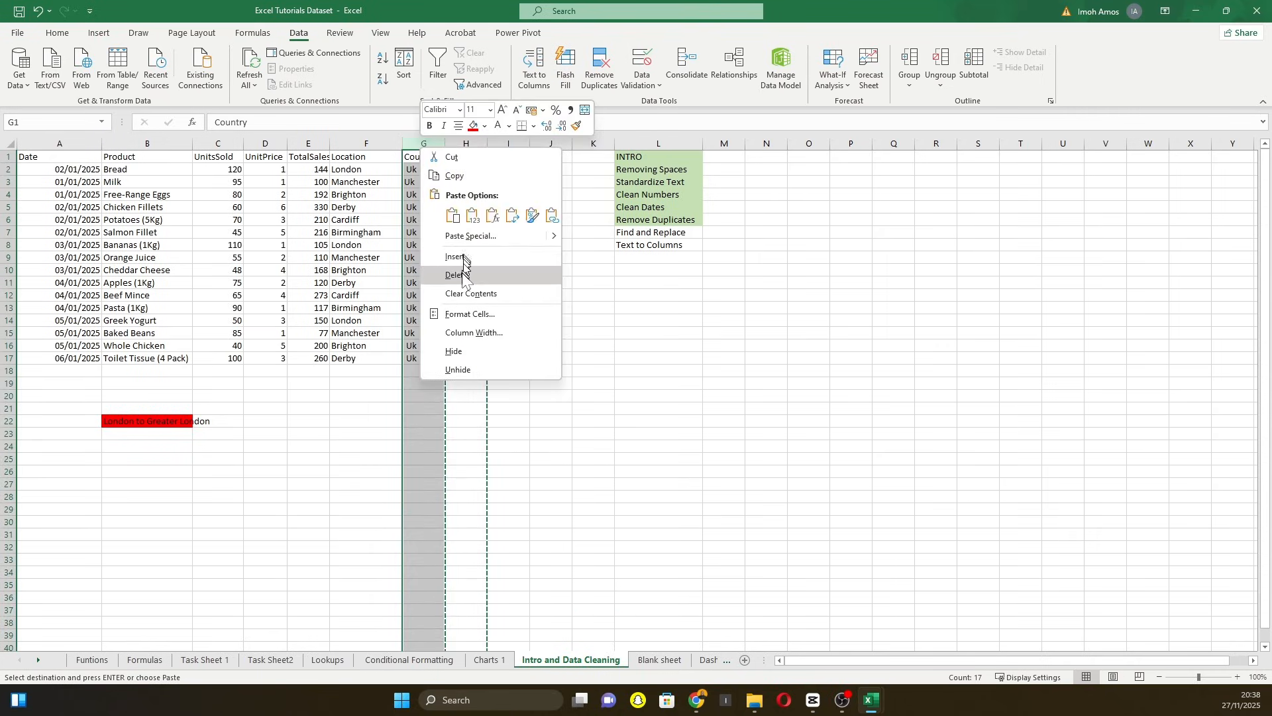
{"action": "left_click", "coordinate": [463, 275]}
{"action": "left_click", "coordinate": [502, 382]}
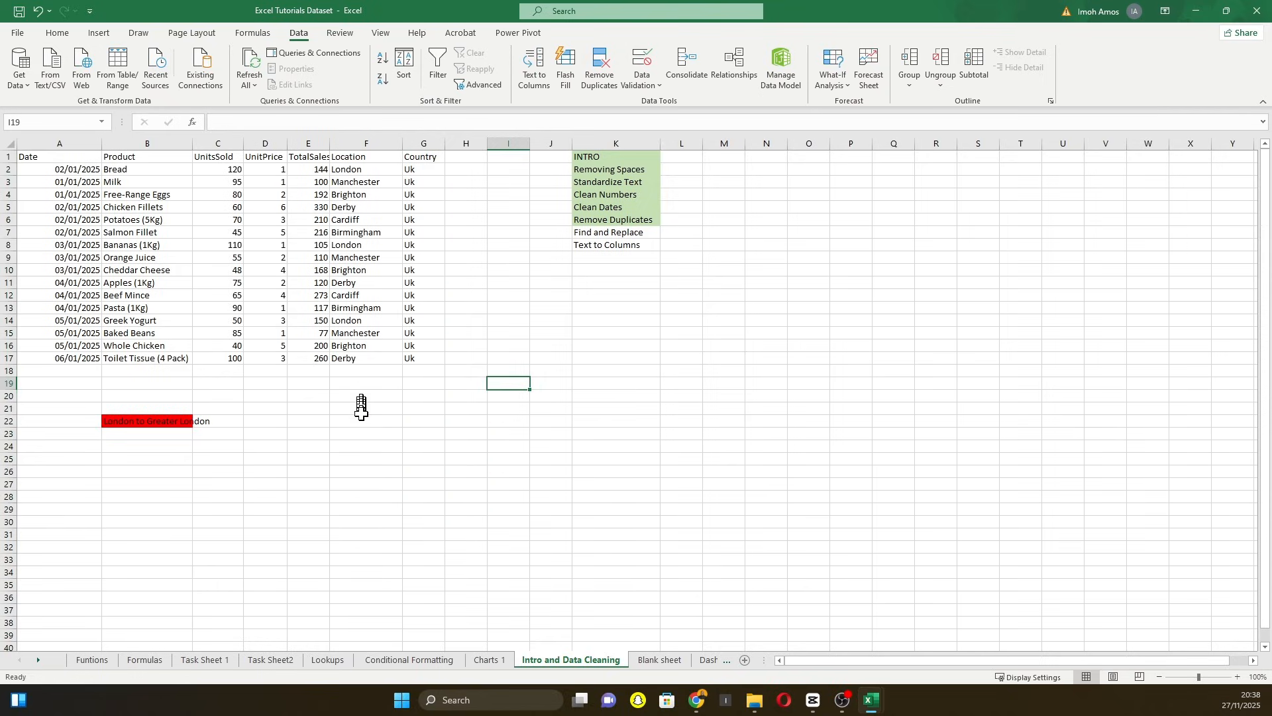
- Mark the "Text to Columns" topic in K8 as covered with a light green fill
{"action": "left_click", "coordinate": [614, 245]}
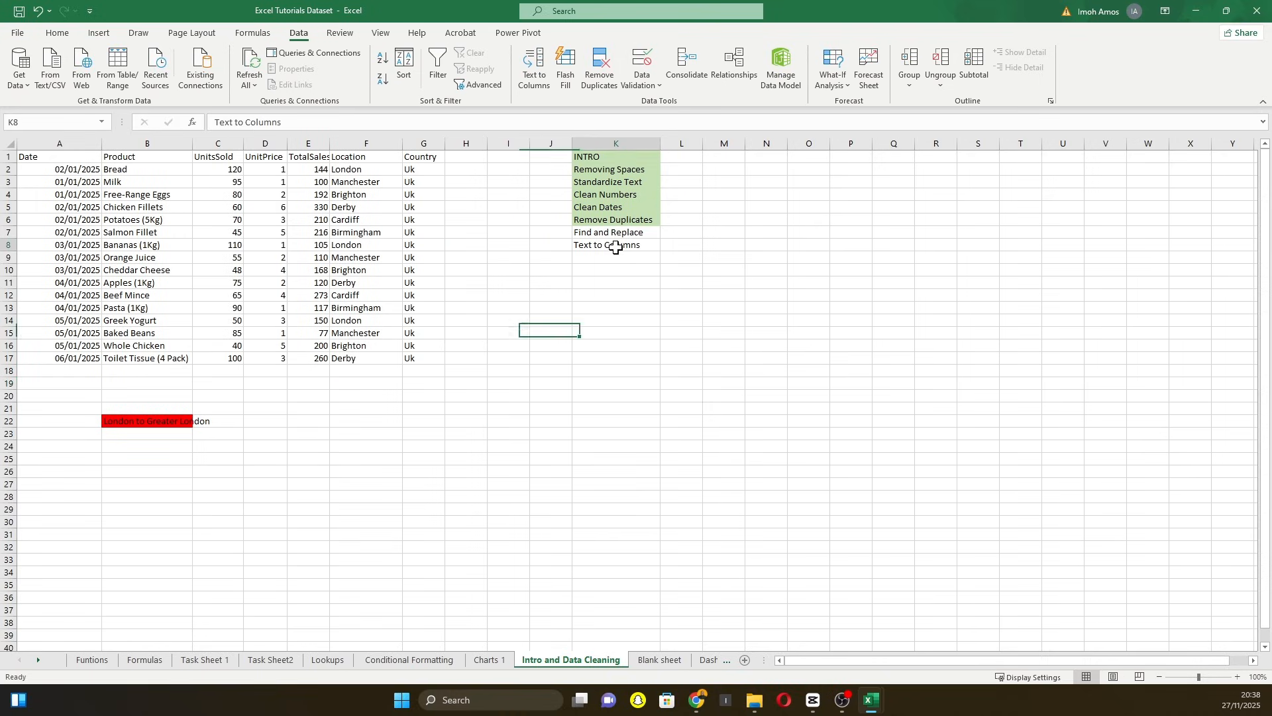
{"action": "left_click", "coordinate": [75, 37]}
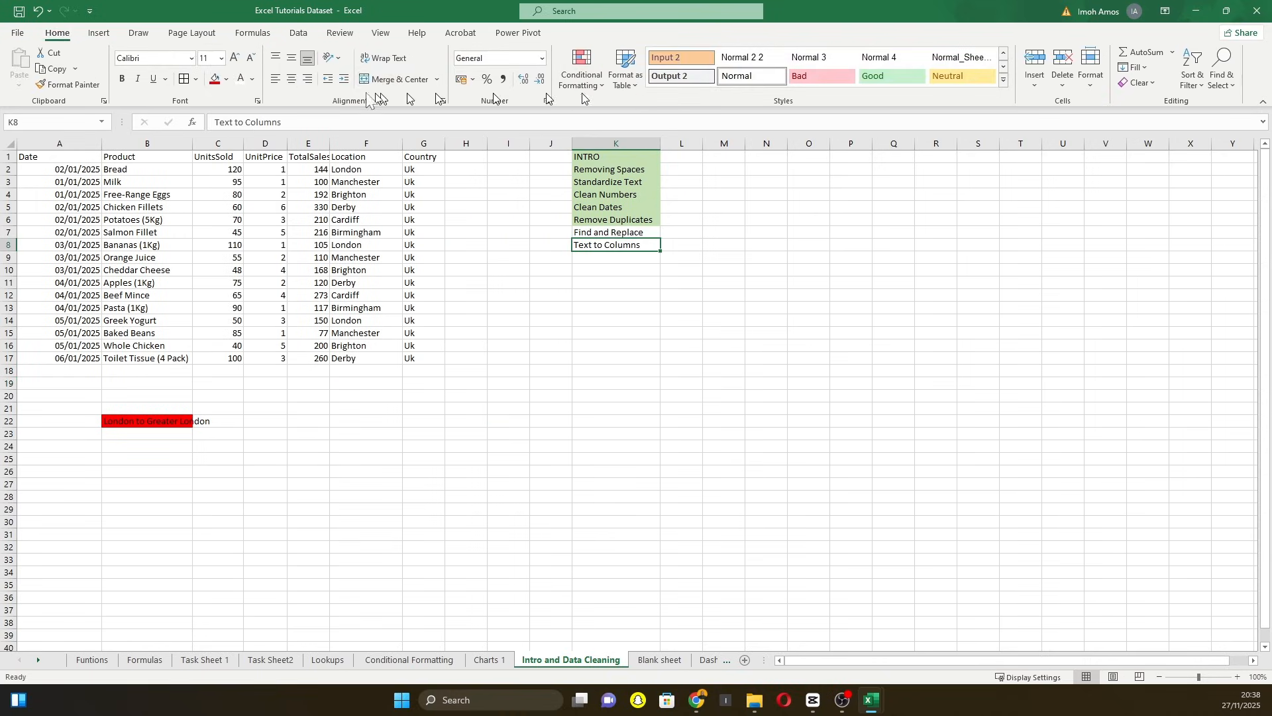
{"action": "left_click", "coordinate": [226, 80]}
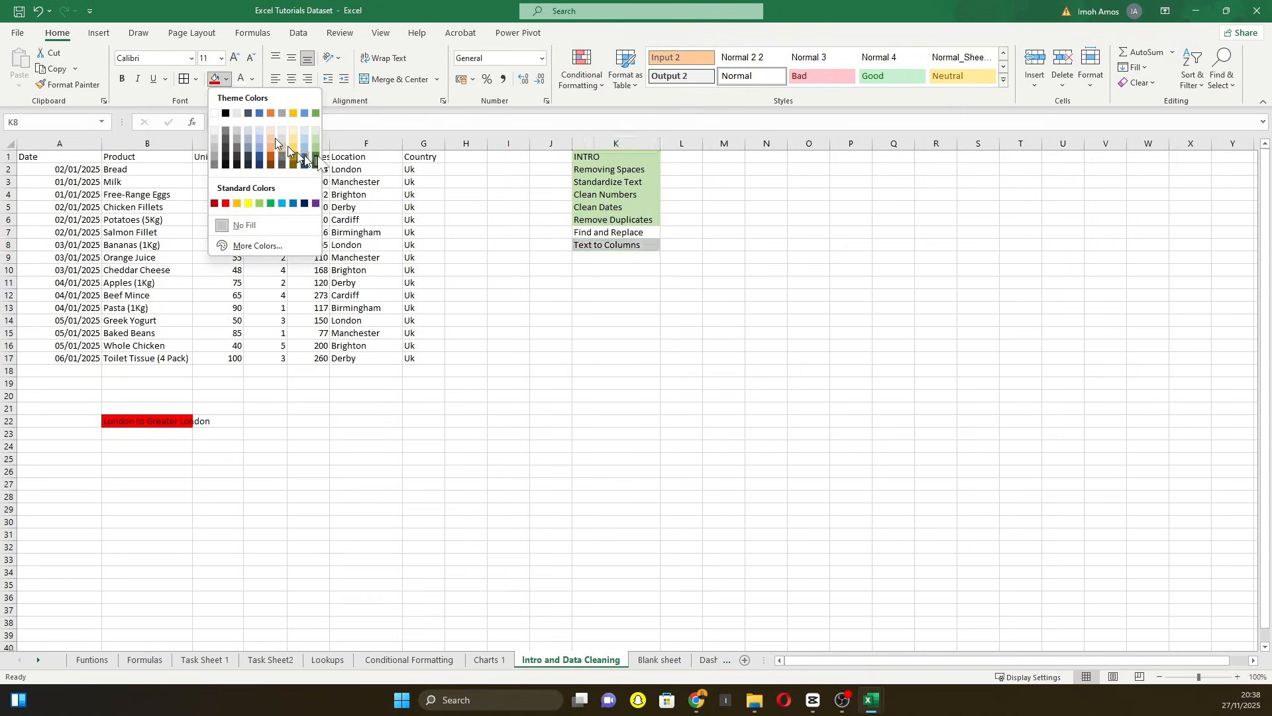
{"action": "left_click", "coordinate": [316, 132]}
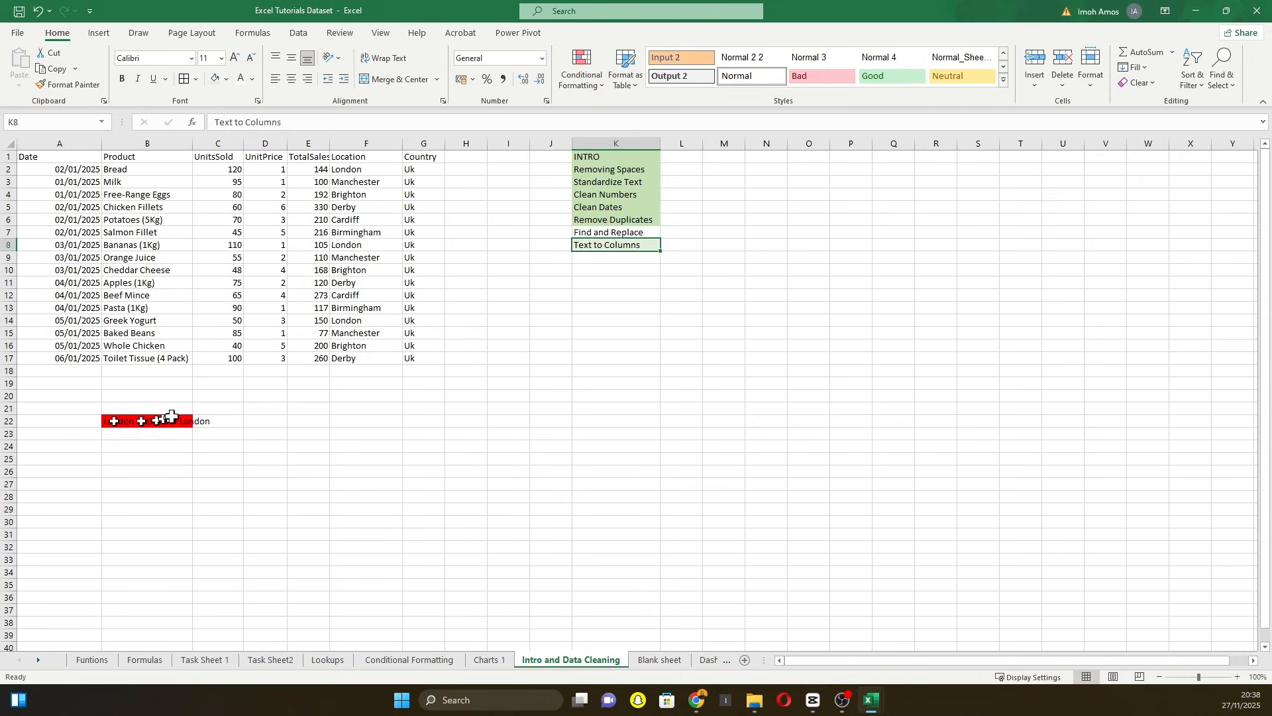
- Set up Find and Replace on the Location column to find "London" and replace it with "Greater London"
{"action": "left_click", "coordinate": [359, 139]}
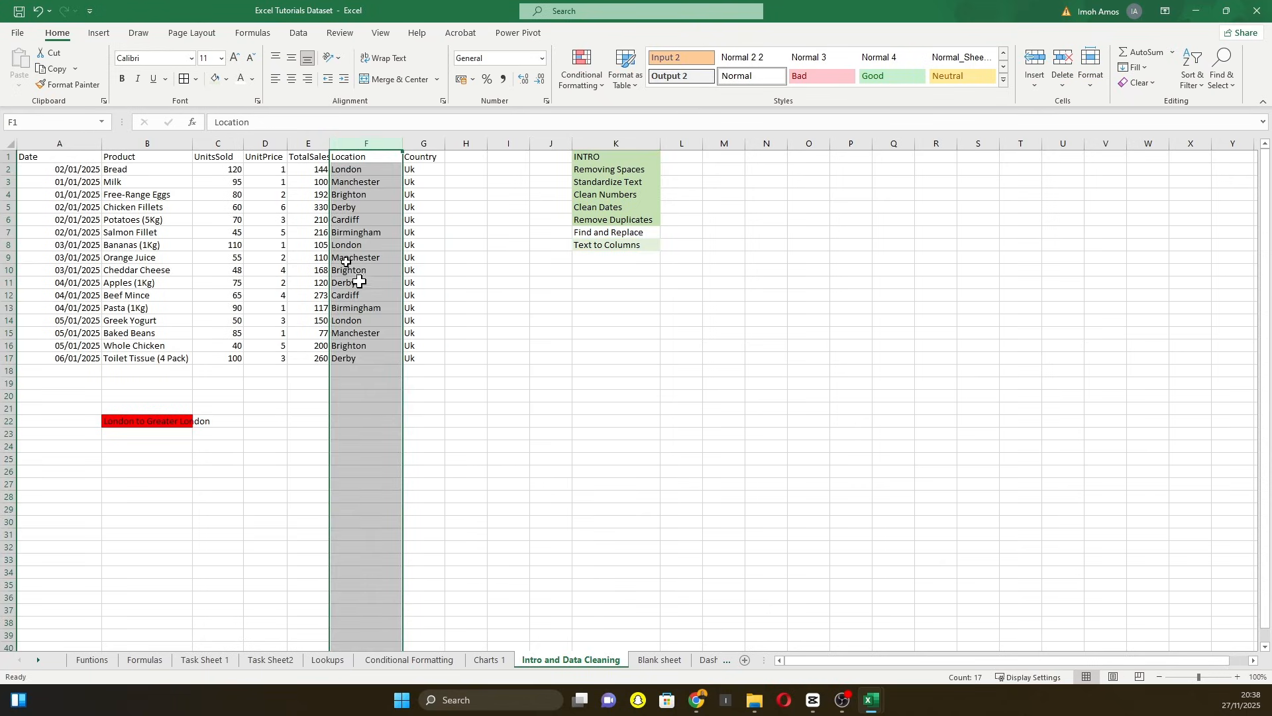
{"action": "left_click", "coordinate": [1224, 73]}
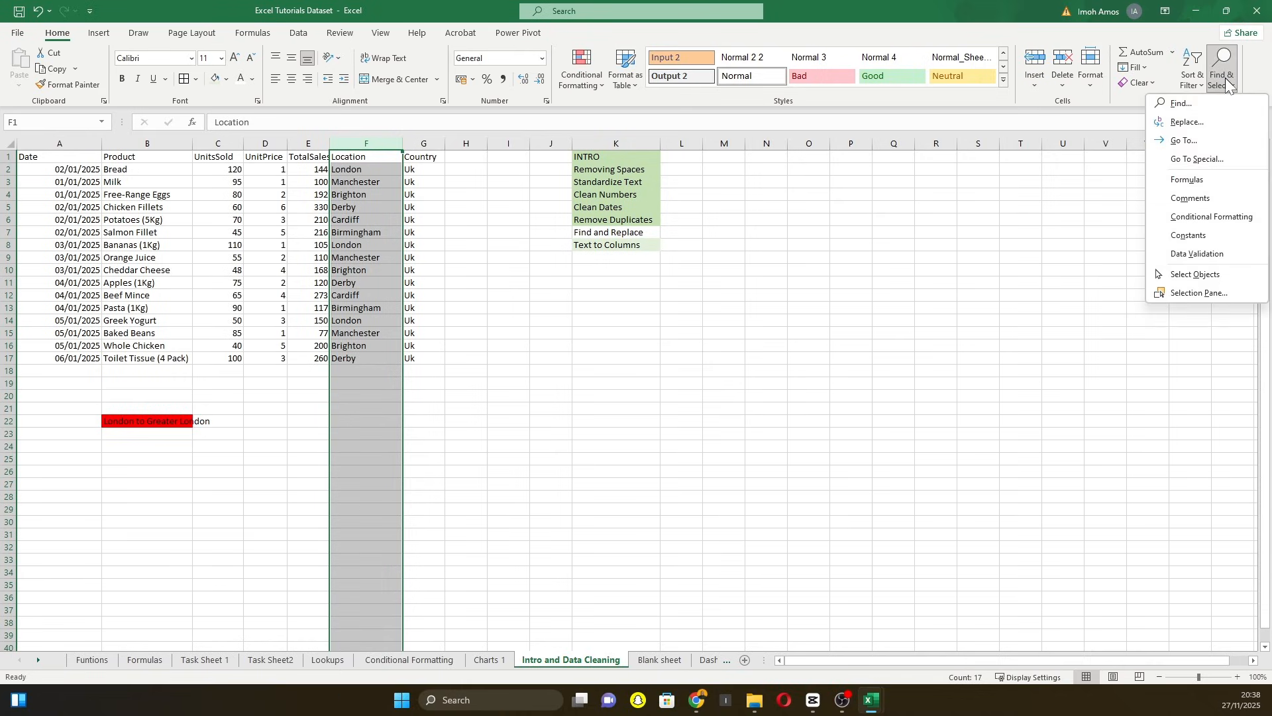
{"action": "left_click", "coordinate": [1180, 103]}
{"action": "left_click_drag", "start_coordinate": [974, 265], "coordinate": [631, 287]}
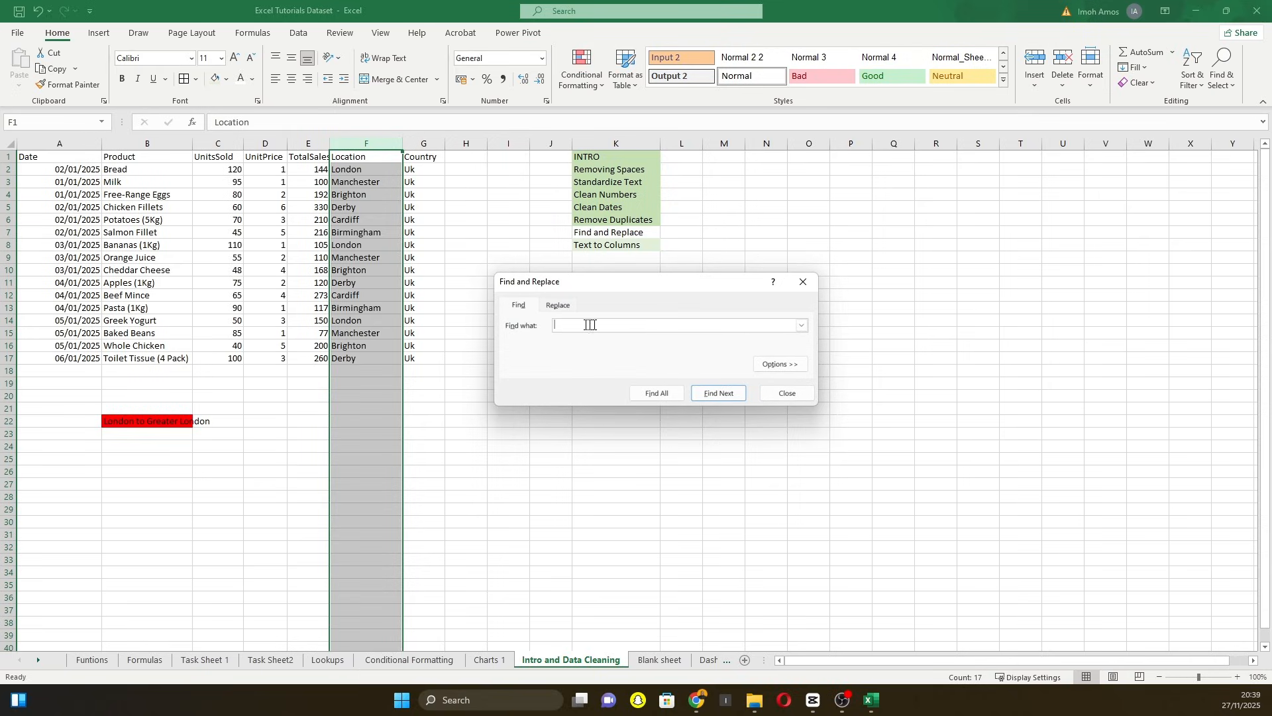
{"action": "type", "text": "London"}
{"action": "left_click", "coordinate": [559, 304]}
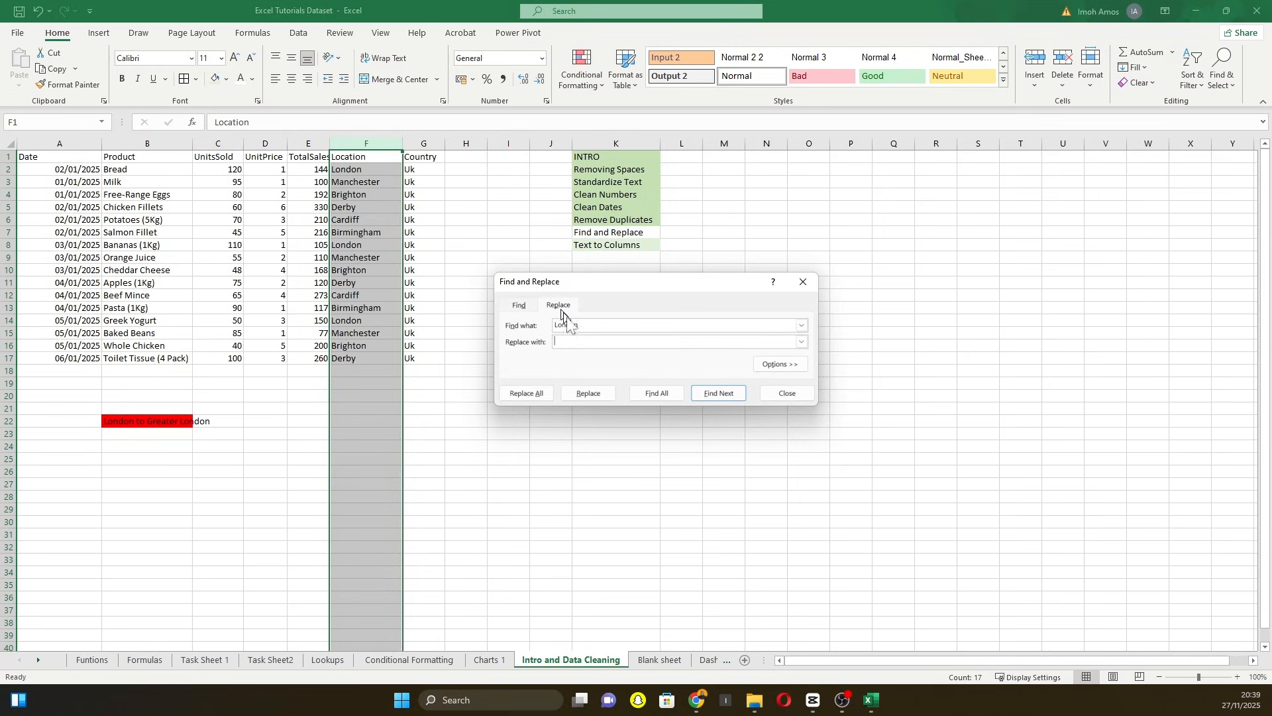
{"action": "left_click", "coordinate": [564, 344]}
{"action": "type", "text": "Greater London"}
- Try to find and replace all "London" entries with Match case and Match entire cell contents enabled
{"action": "left_click", "coordinate": [771, 364]}
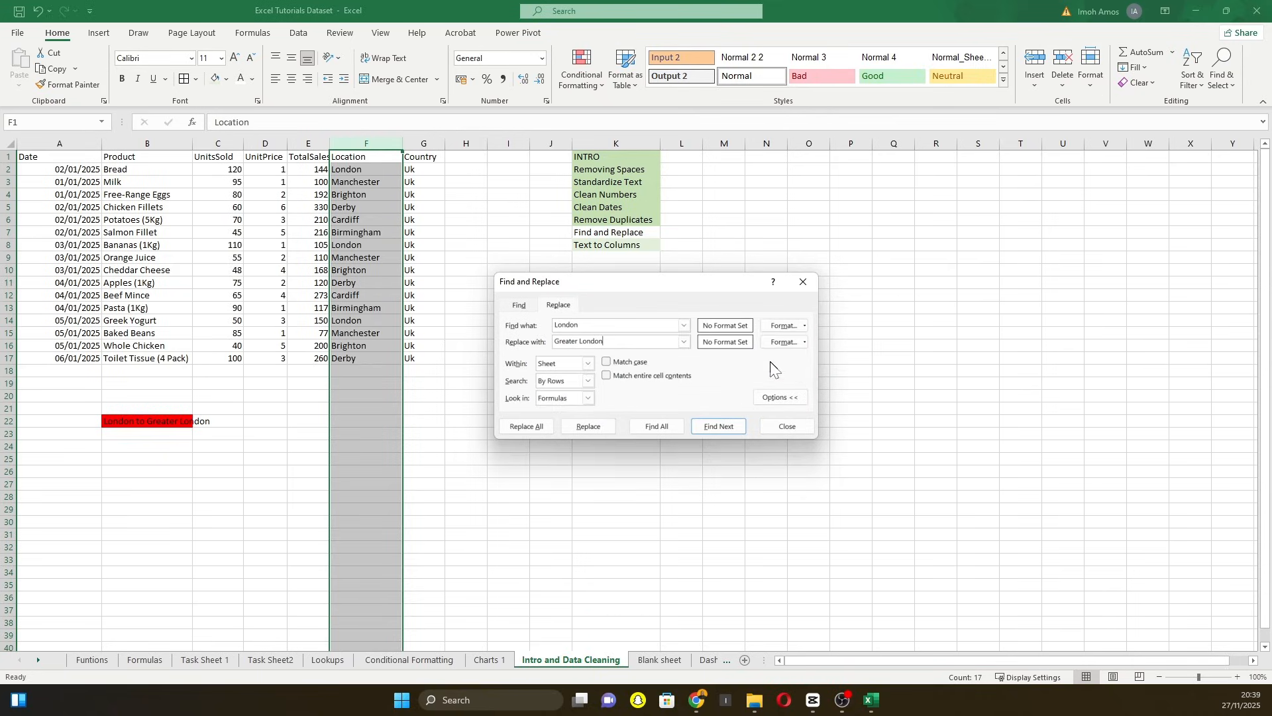
{"action": "left_click", "coordinate": [608, 361]}
{"action": "left_click", "coordinate": [606, 377]}
{"action": "left_click", "coordinate": [659, 429]}
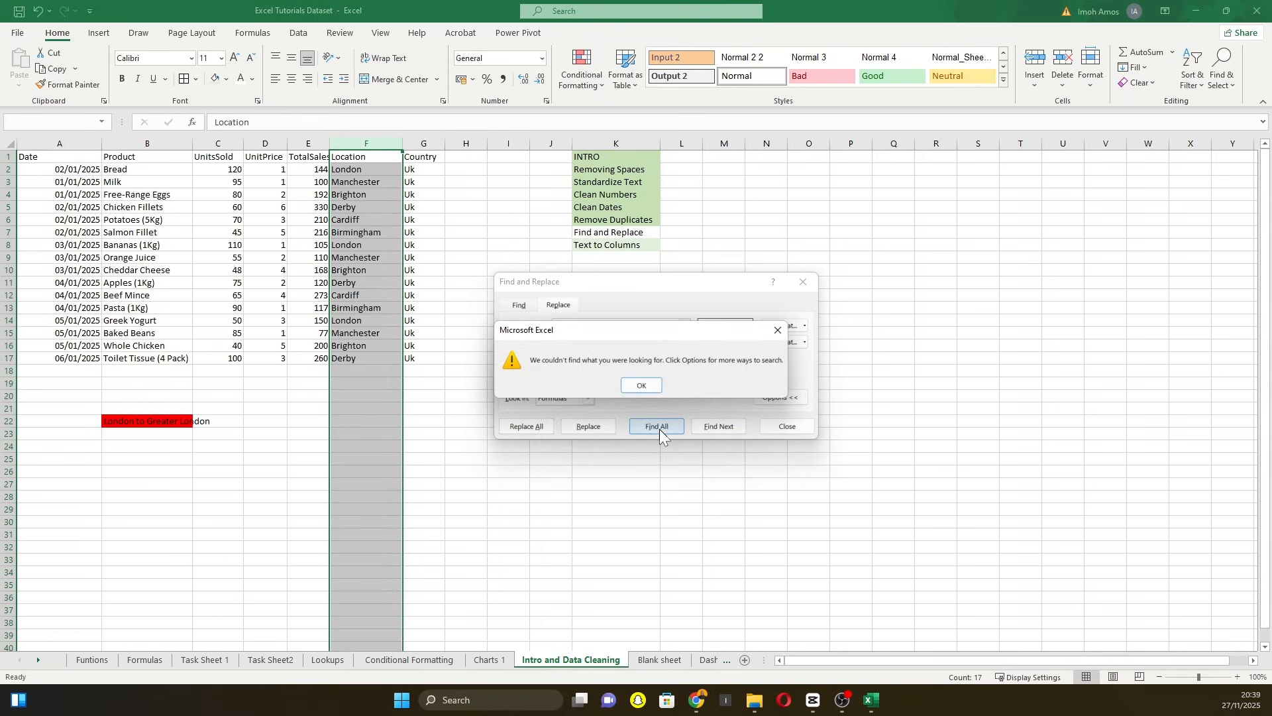
{"action": "left_click", "coordinate": [644, 384]}
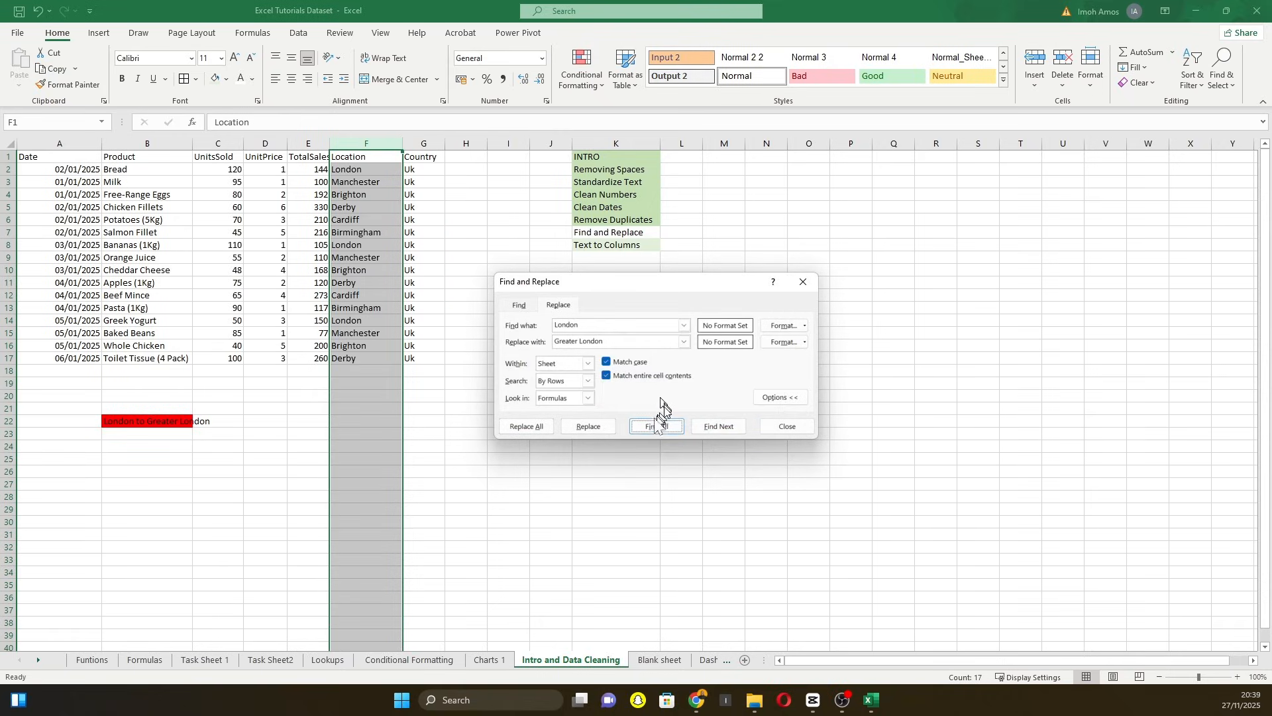
{"action": "left_click", "coordinate": [543, 424]}
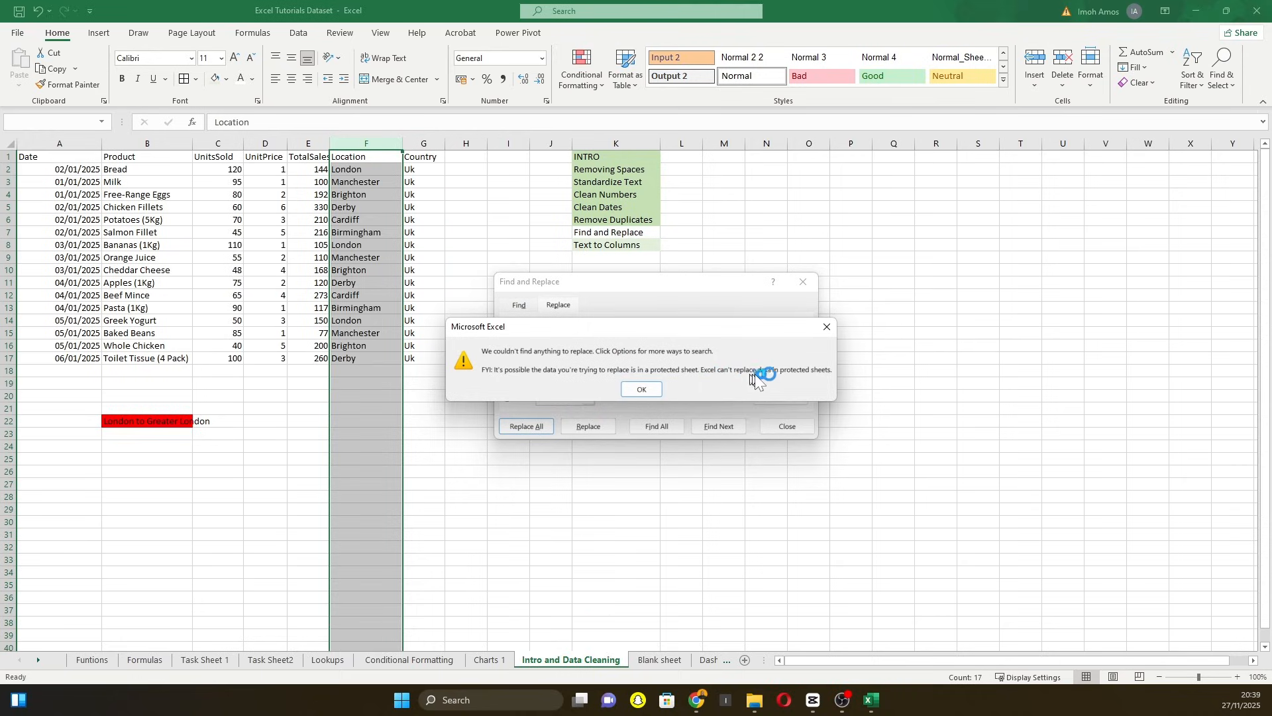
{"action": "left_click", "coordinate": [827, 326]}
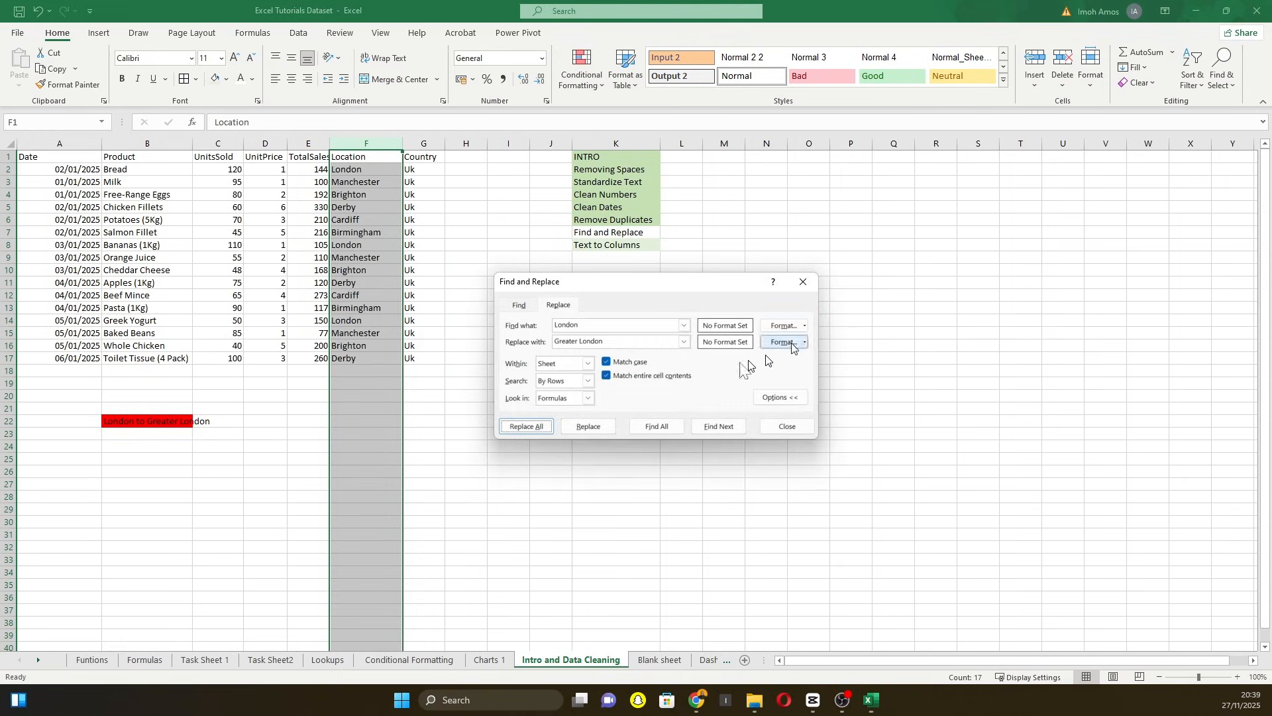
- Turn off Match entire cell contents and Match case, replace all "London" entries with "Greater London", and check the changed Location cells
{"action": "left_click", "coordinate": [609, 380]}
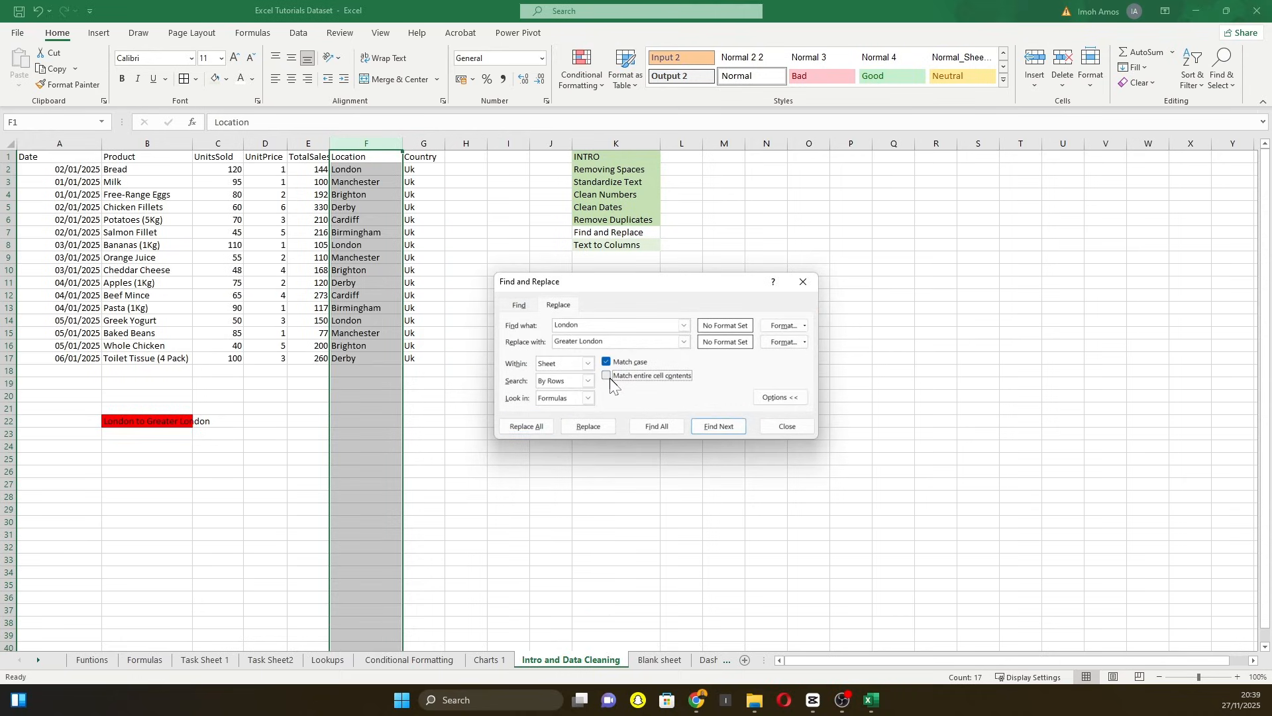
{"action": "left_click", "coordinate": [606, 361]}
{"action": "left_click", "coordinate": [539, 428]}
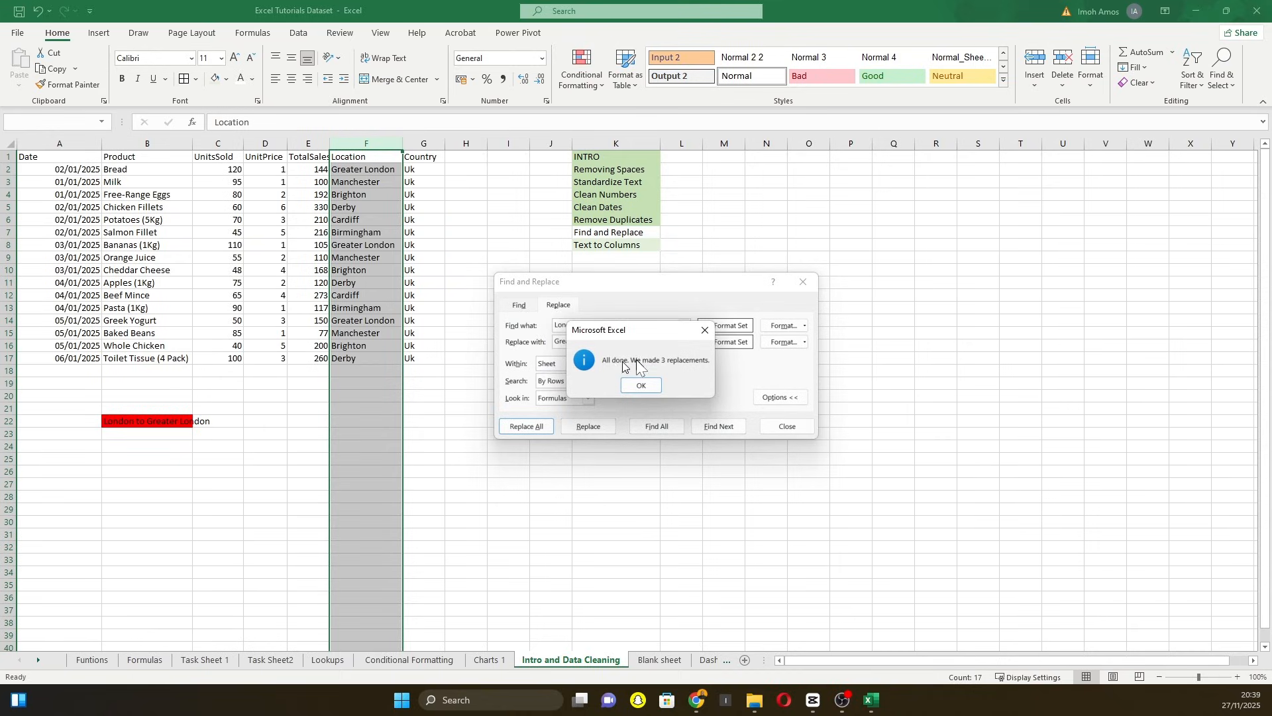
{"action": "left_click", "coordinate": [646, 385]}
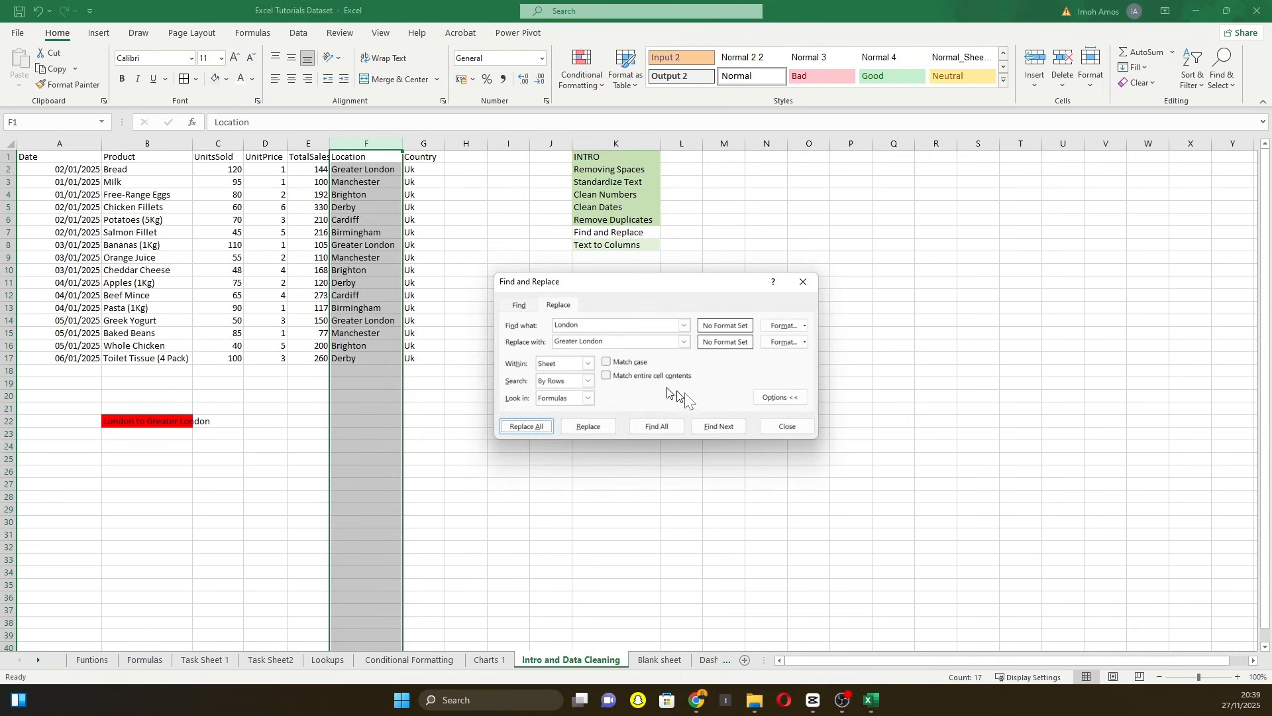
{"action": "left_click", "coordinate": [787, 426]}
{"action": "left_click", "coordinate": [458, 407]}
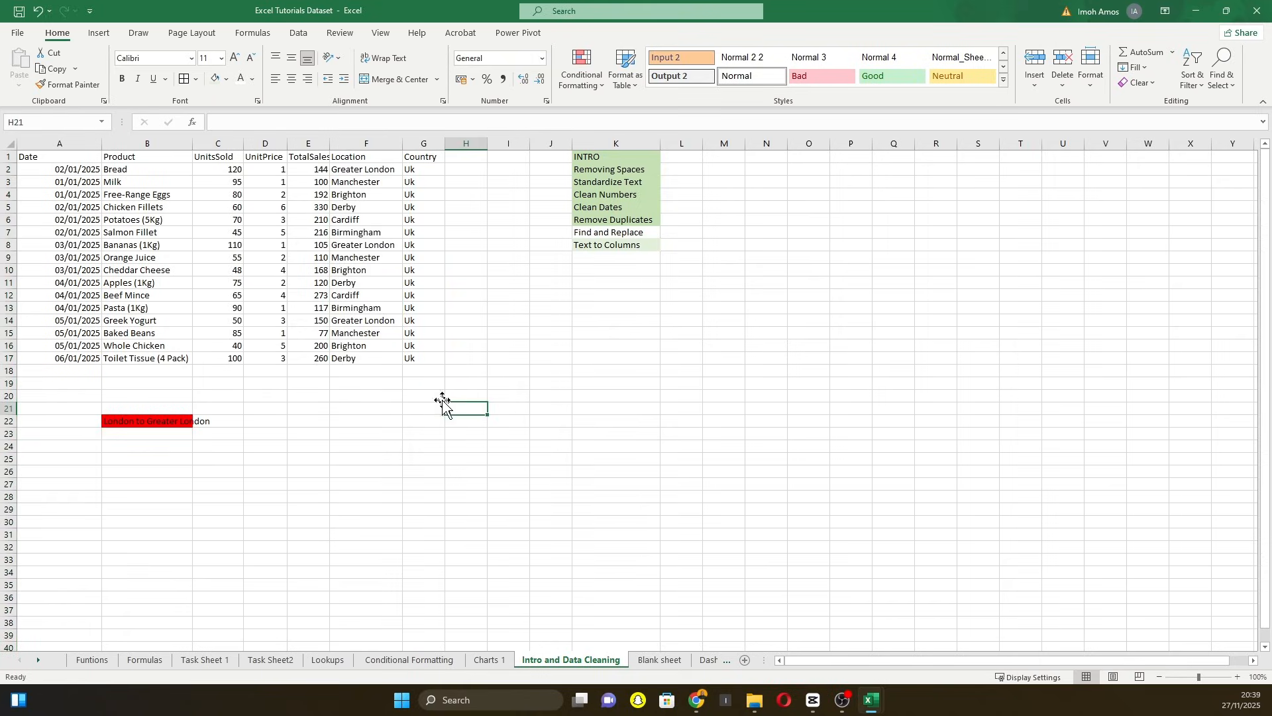
{"action": "left_click", "coordinate": [361, 167]}
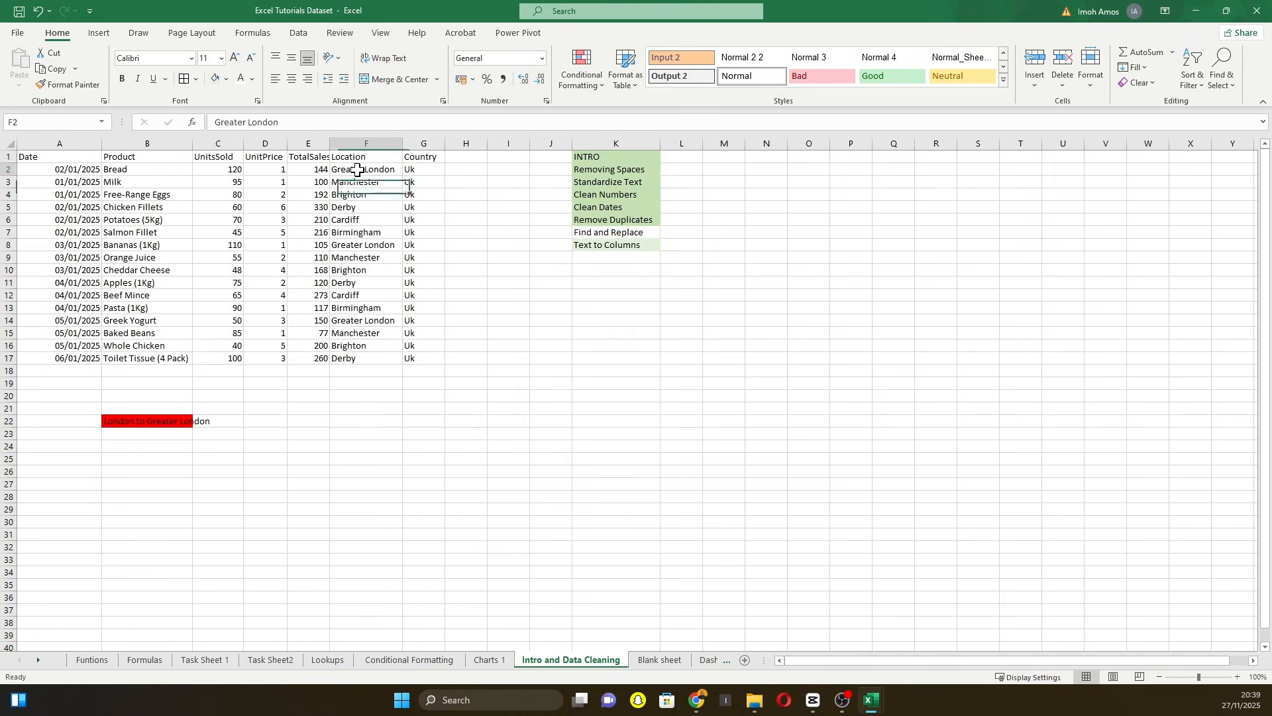
{"action": "left_click", "coordinate": [362, 244]}
{"action": "left_click", "coordinate": [371, 319]}
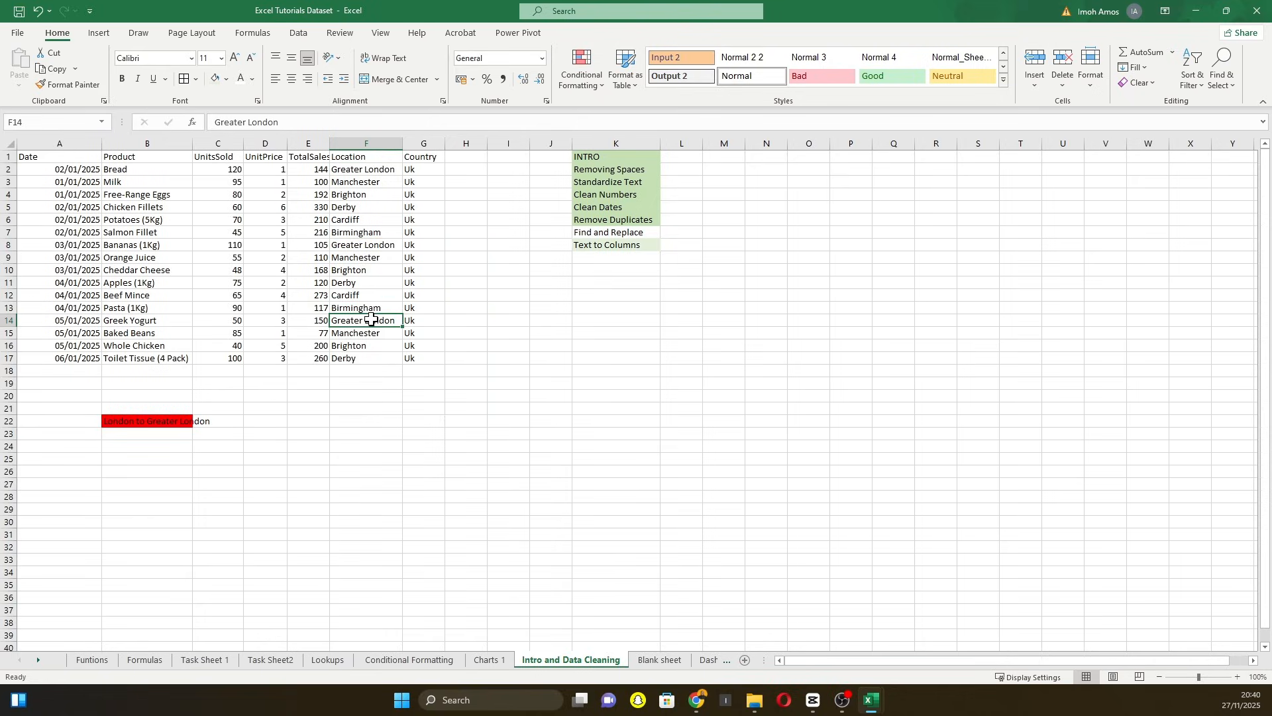